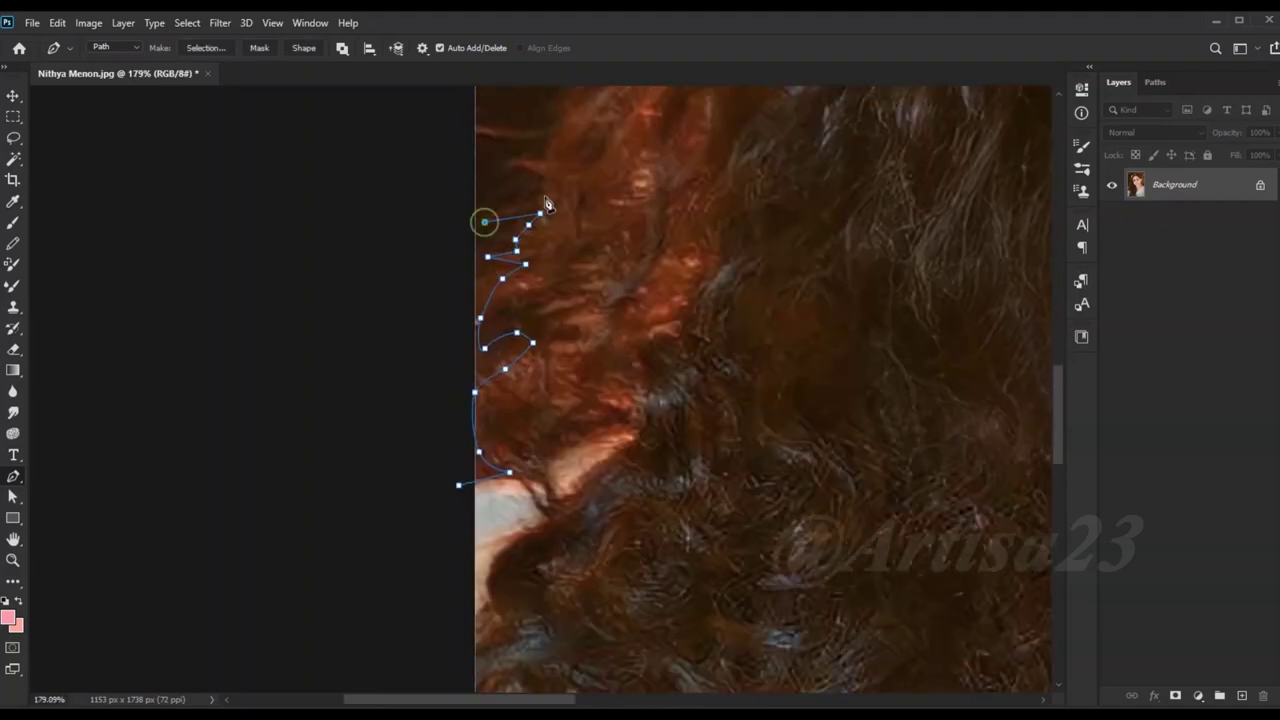
# Step: Place pen anchors up the left outer hair edge to the top of the head
pyautogui.moveTo(510, 132); pyautogui.dragTo(457, 287)
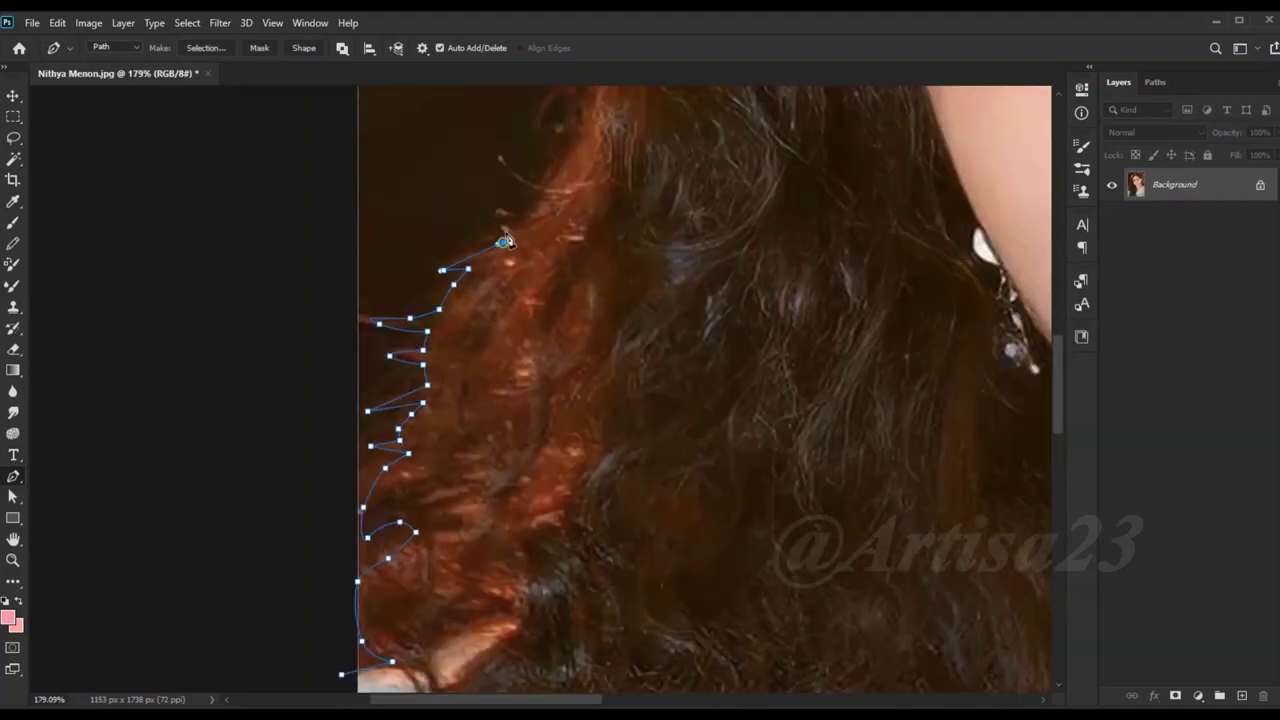
pyautogui.click(565, 163)
pyautogui.moveTo(577, 144); pyautogui.dragTo(509, 282)
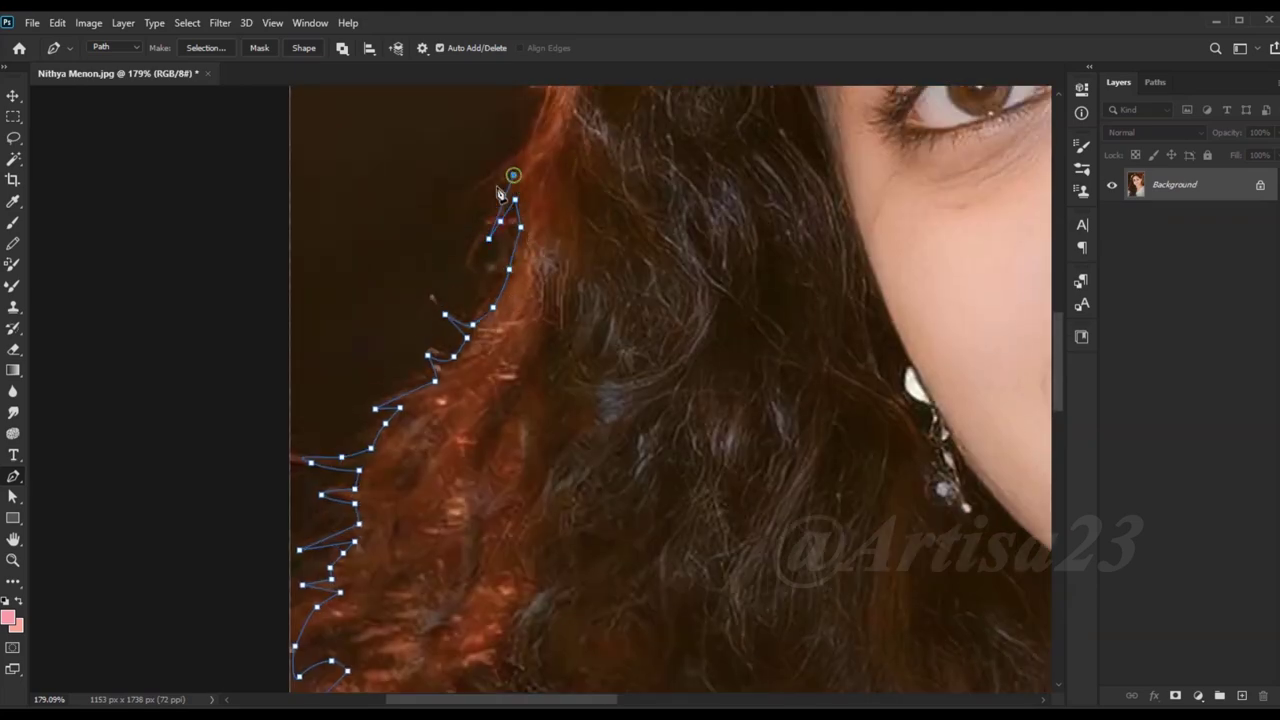
pyautogui.moveTo(513, 180); pyautogui.dragTo(453, 360)
pyautogui.click(484, 310)
pyautogui.click(490, 255)
pyautogui.moveTo(517, 170); pyautogui.dragTo(480, 255)
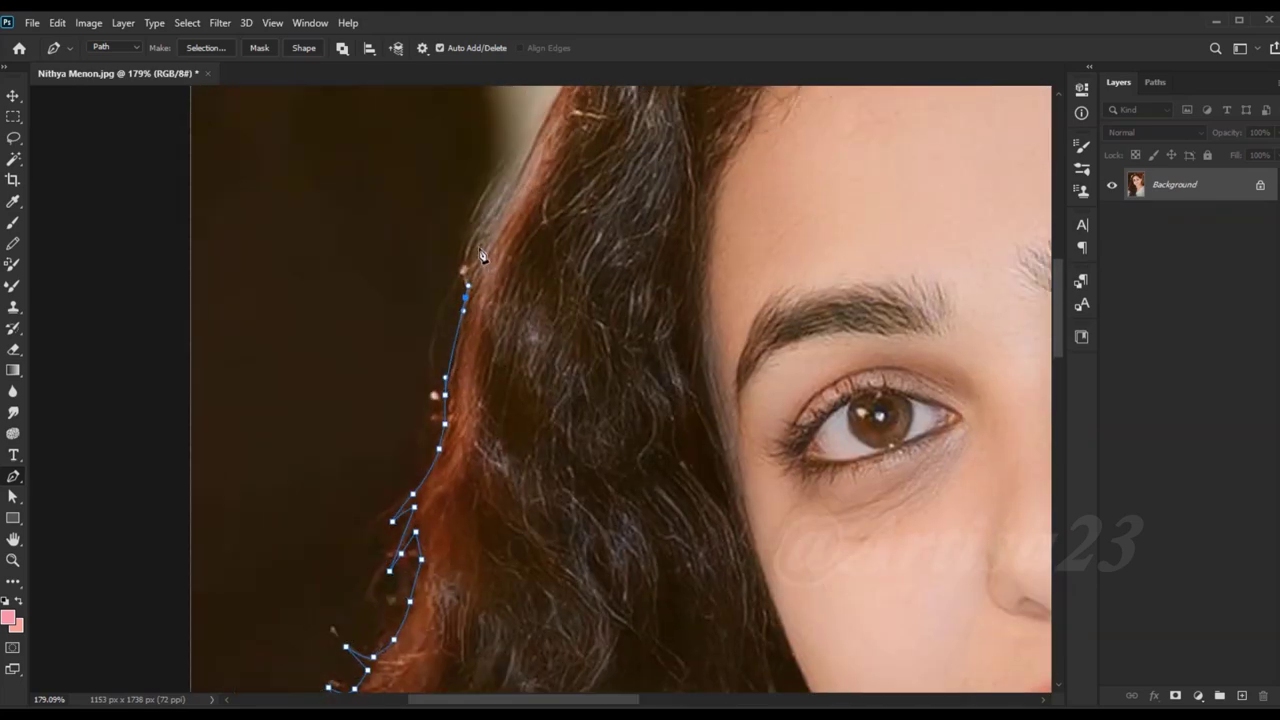
pyautogui.click(511, 173)
pyautogui.moveTo(533, 132); pyautogui.dragTo(446, 304)
pyautogui.scroll(-2, 538, 172)
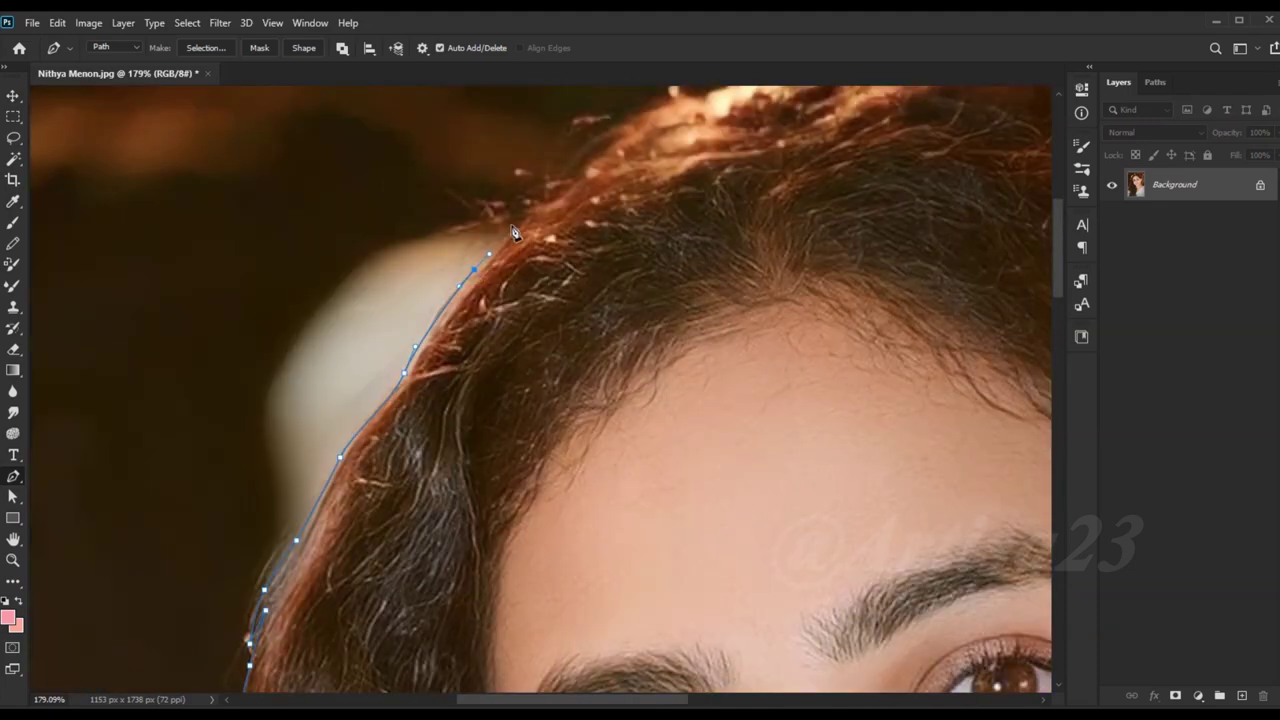
pyautogui.moveTo(560, 300); pyautogui.dragTo(507, 229)
pyautogui.moveTo(589, 163); pyautogui.dragTo(445, 241)
pyautogui.click(495, 203)
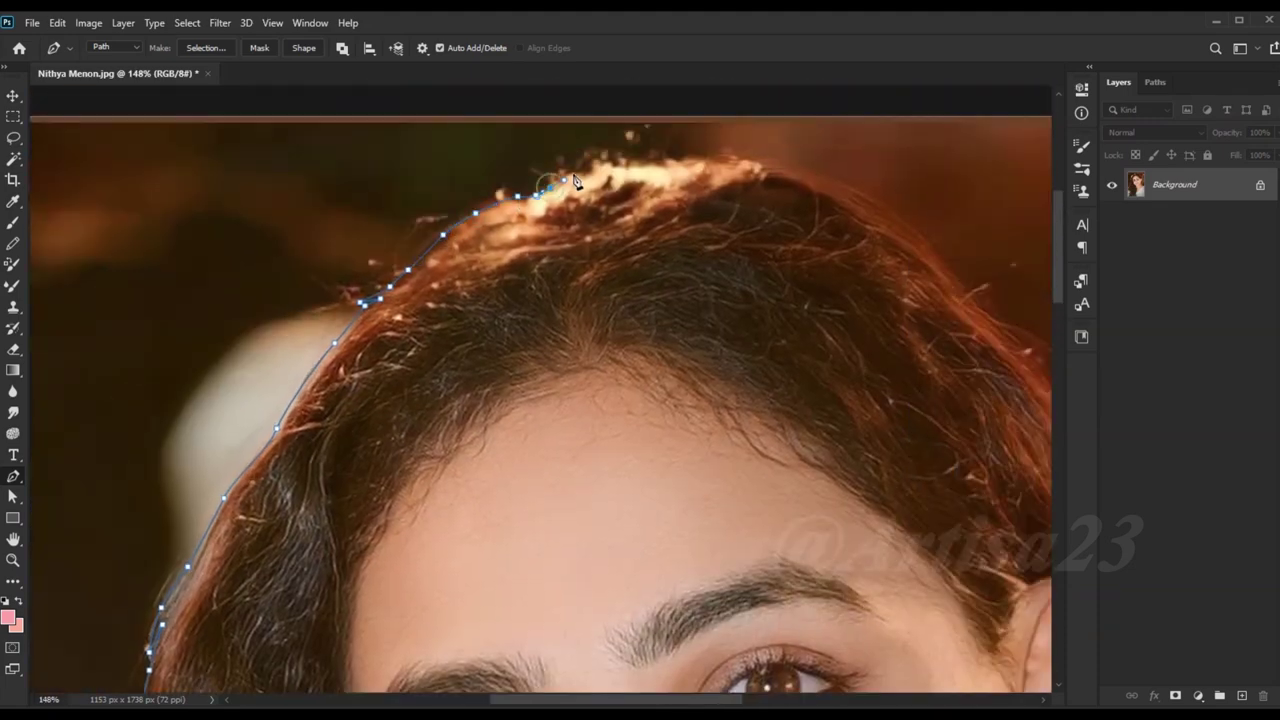
# Step: Continue the path over the top of the hair and down the right side to the curls below the ear
pyautogui.moveTo(860, 193); pyautogui.dragTo(915, 227)
pyautogui.moveTo(918, 233); pyautogui.dragTo(788, 190)
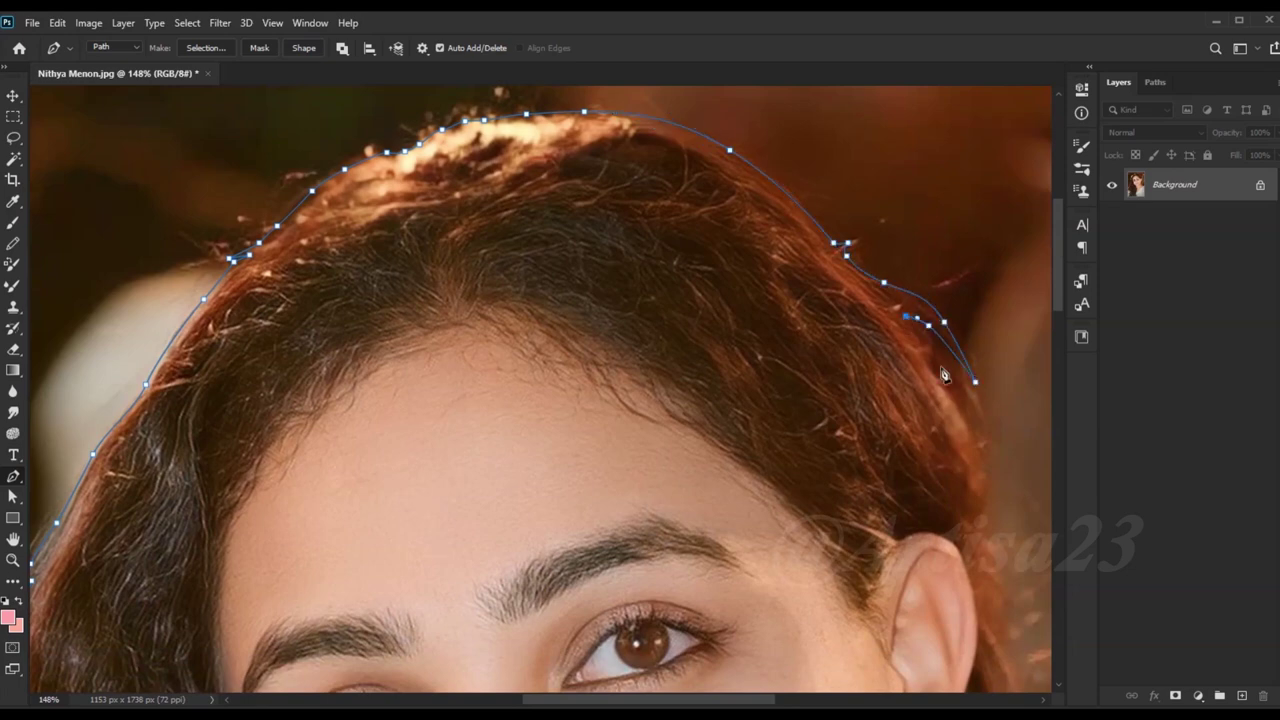
pyautogui.click(980, 462)
pyautogui.moveTo(987, 486); pyautogui.dragTo(898, 297)
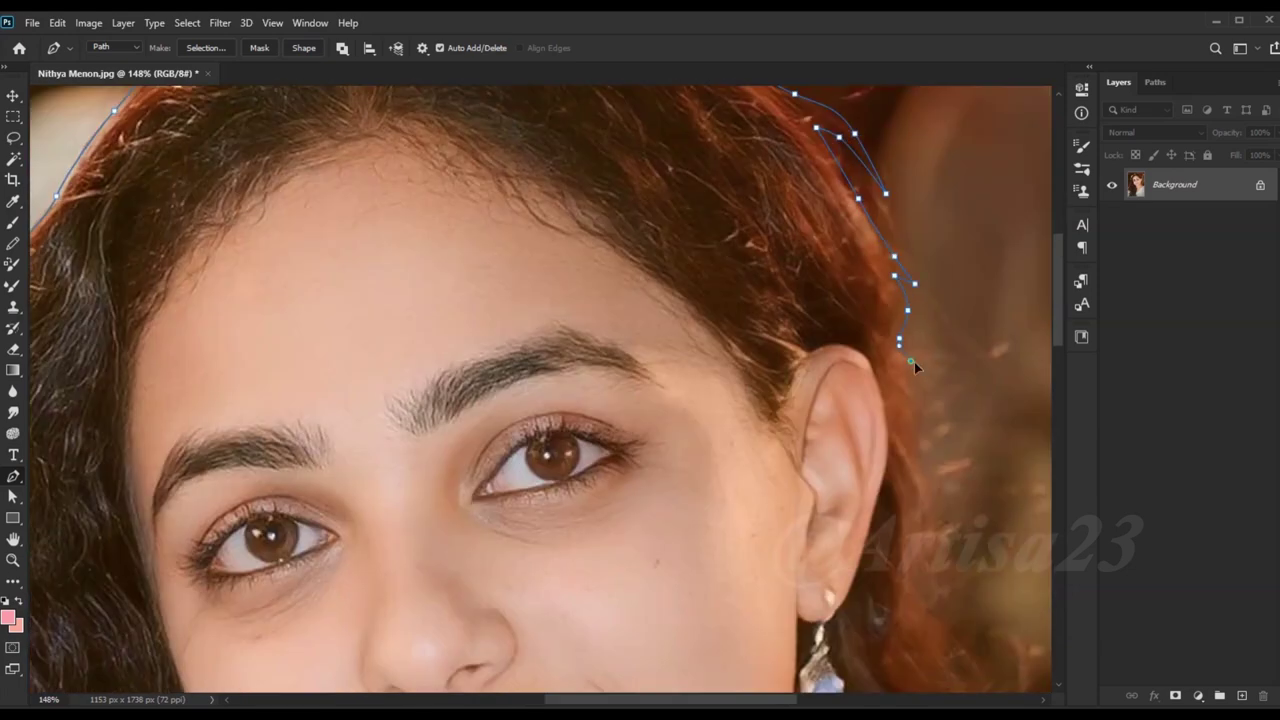
pyautogui.moveTo(921, 460); pyautogui.dragTo(874, 292)
pyautogui.click(884, 352)
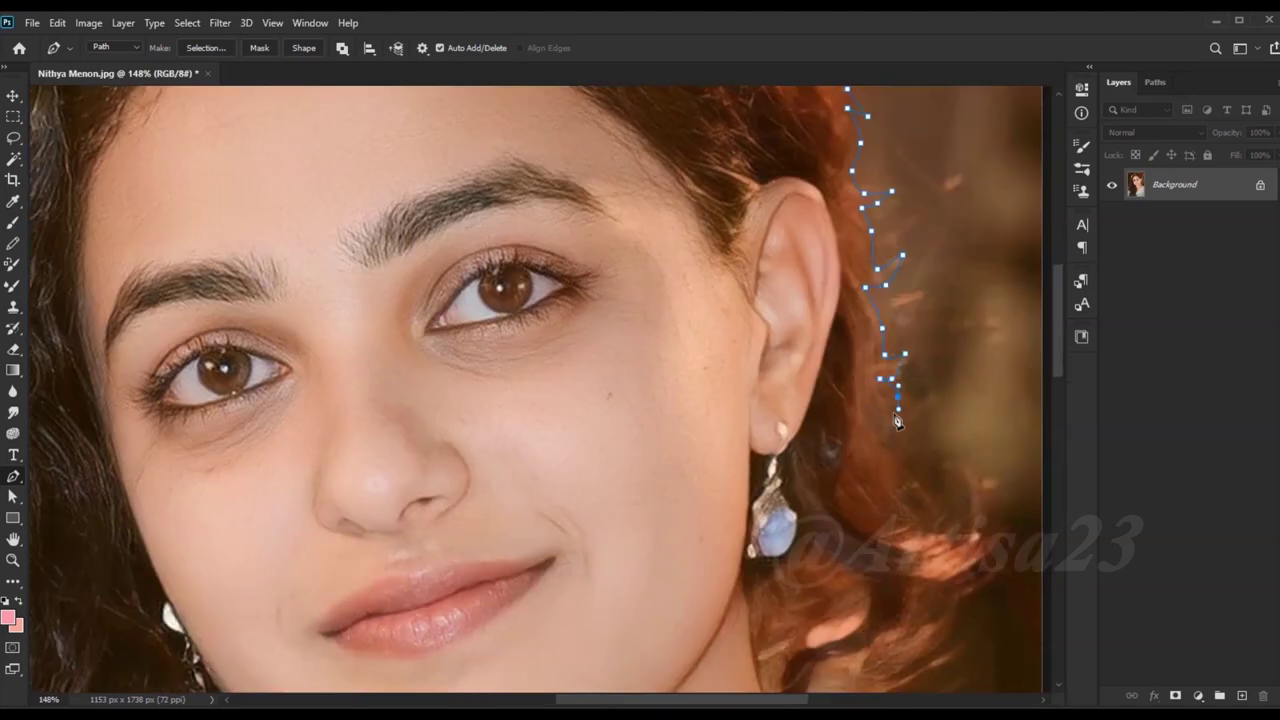
pyautogui.click(996, 564)
pyautogui.moveTo(985, 600); pyautogui.dragTo(875, 410)
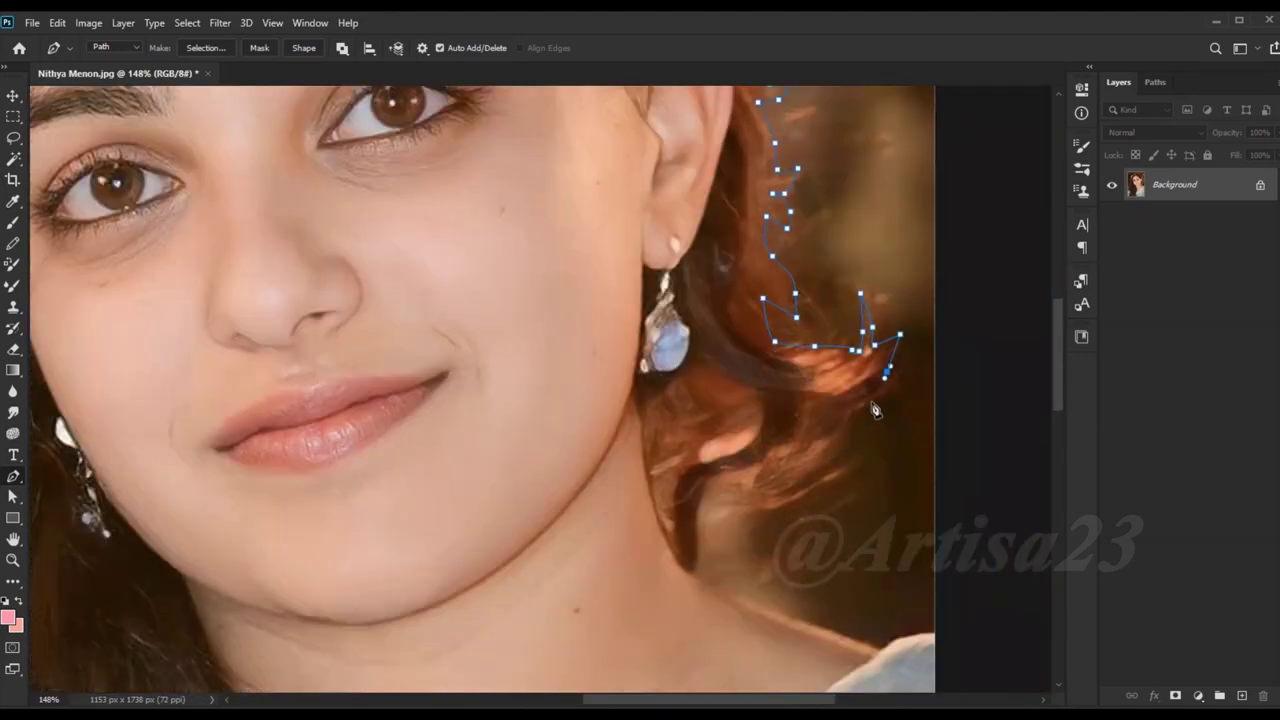
# Step: Extend the path past the neck and shoulder, around the image edges, and close it at the start
pyautogui.scroll(-3, 860, 482)
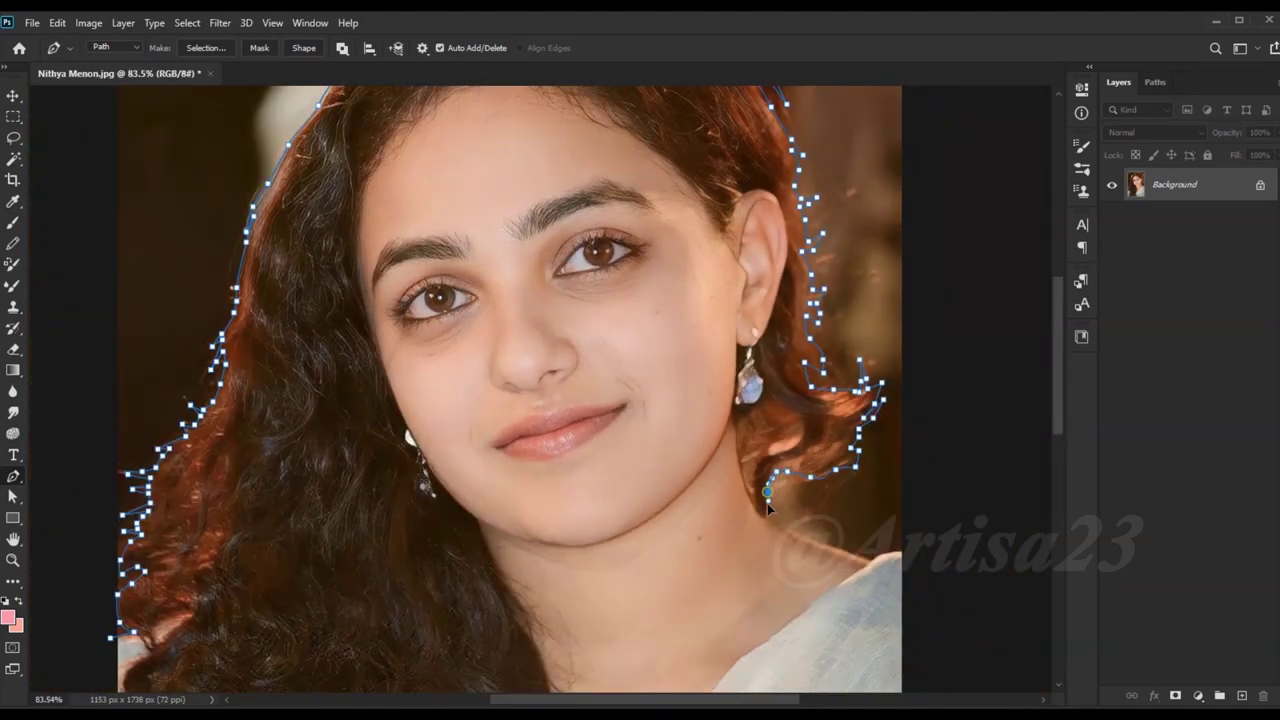
pyautogui.scroll(2, 770, 502)
pyautogui.scroll(1, 776, 521)
pyautogui.click(555, 366)
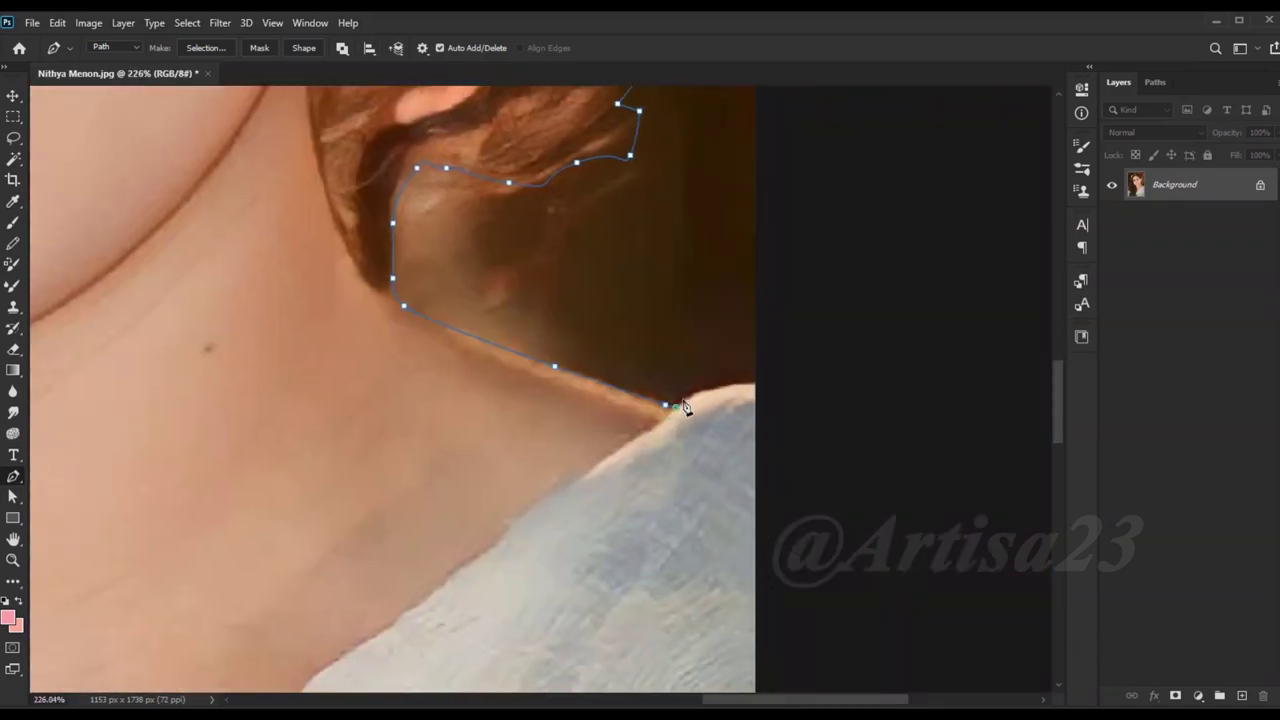
pyautogui.scroll(-3, 762, 388)
pyautogui.scroll(-2, 797, 391)
pyautogui.click(797, 600)
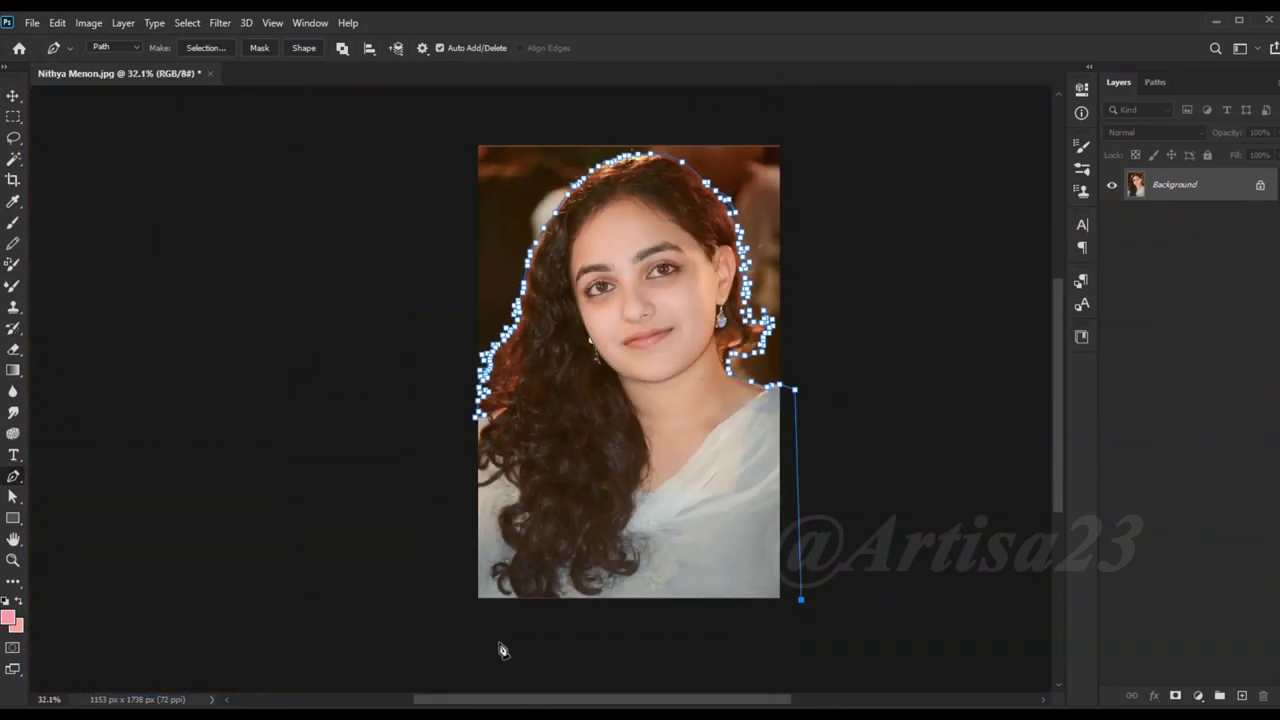
pyautogui.click(451, 586)
pyautogui.scroll(3, 460, 466)
pyautogui.click(485, 358)
pyautogui.scroll(-2, 363, 363)
pyautogui.scroll(3, 600, 450)
pyautogui.scroll(1, 699, 538)
pyautogui.scroll(-2, 731, 458)
# Step: Trace a small closed path around the gap in the hair near the jaw
pyautogui.moveTo(766, 437); pyautogui.dragTo(798, 421)
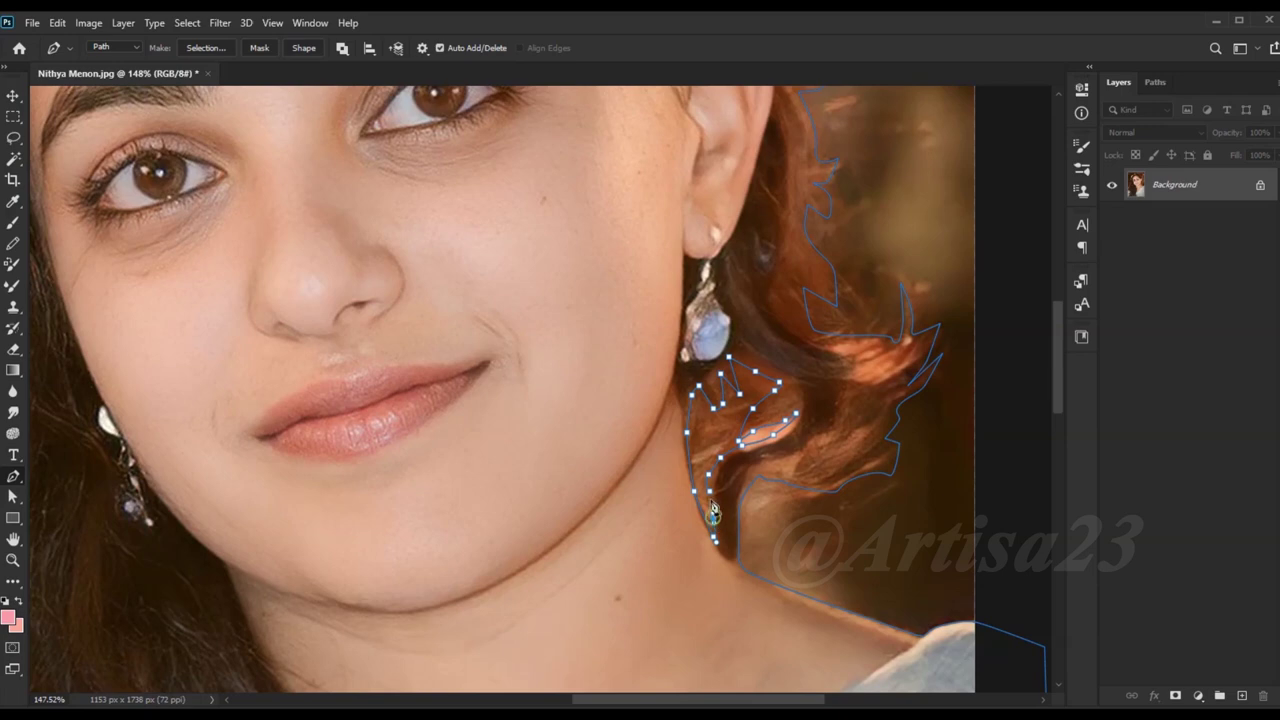
pyautogui.scroll(2, 713, 515)
pyautogui.click(708, 486)
pyautogui.scroll(-3, 708, 486)
pyautogui.rightClick(657, 229)
# Step: Copy the path selection onto Layer 1 and unlock the background as Layer 0
pyautogui.click(711, 297)
pyautogui.press('Return')
pyautogui.hotkey('ctrl', 'shift', 'alt', 'n')
pyautogui.doubleClick(1175, 217)
pyautogui.press('Return')
pyautogui.doubleClick(1225, 217)
pyautogui.click(1274, 312)
pyautogui.click(1165, 184)
# Step: Enlarge the canvas around the photo with the Crop tool to 2641 × 2204 px
pyautogui.hotkey('ctrl', '0')
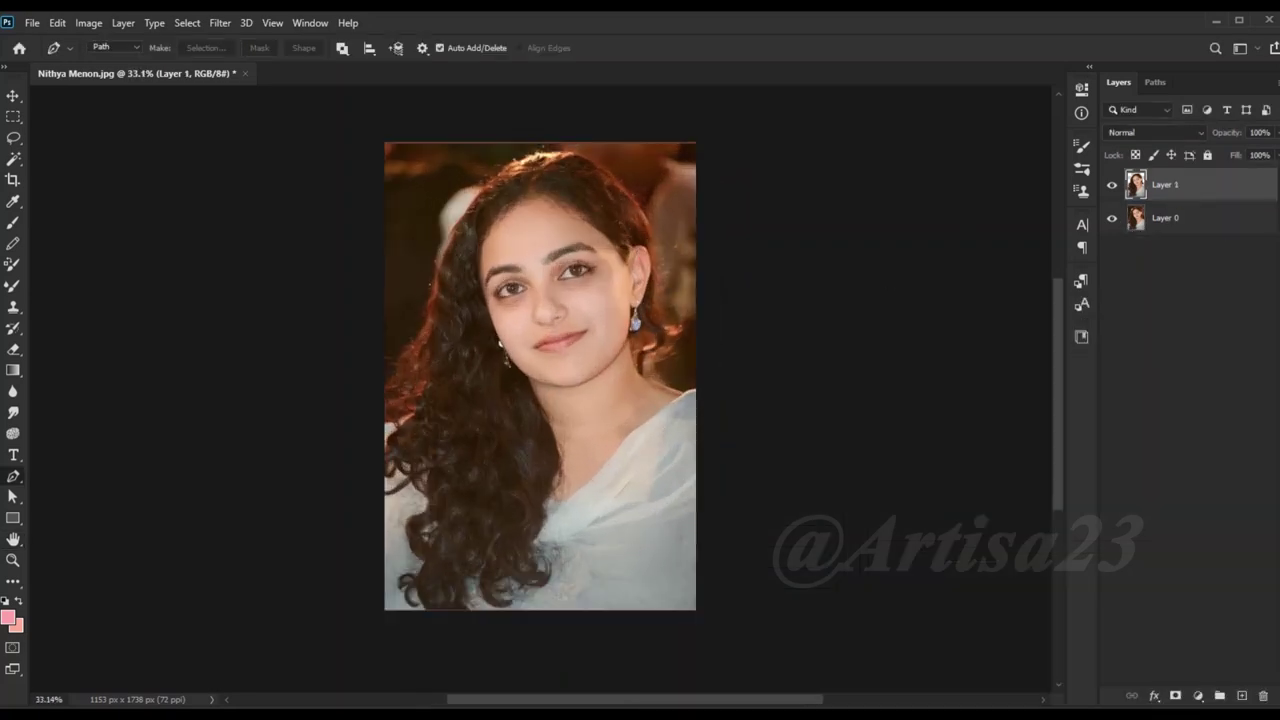
pyautogui.press('c')
pyautogui.moveTo(695, 375); pyautogui.dragTo(856, 375)
pyautogui.moveTo(539, 140); pyautogui.dragTo(571, 149)
pyautogui.moveTo(565, 551); pyautogui.dragTo(597, 566)
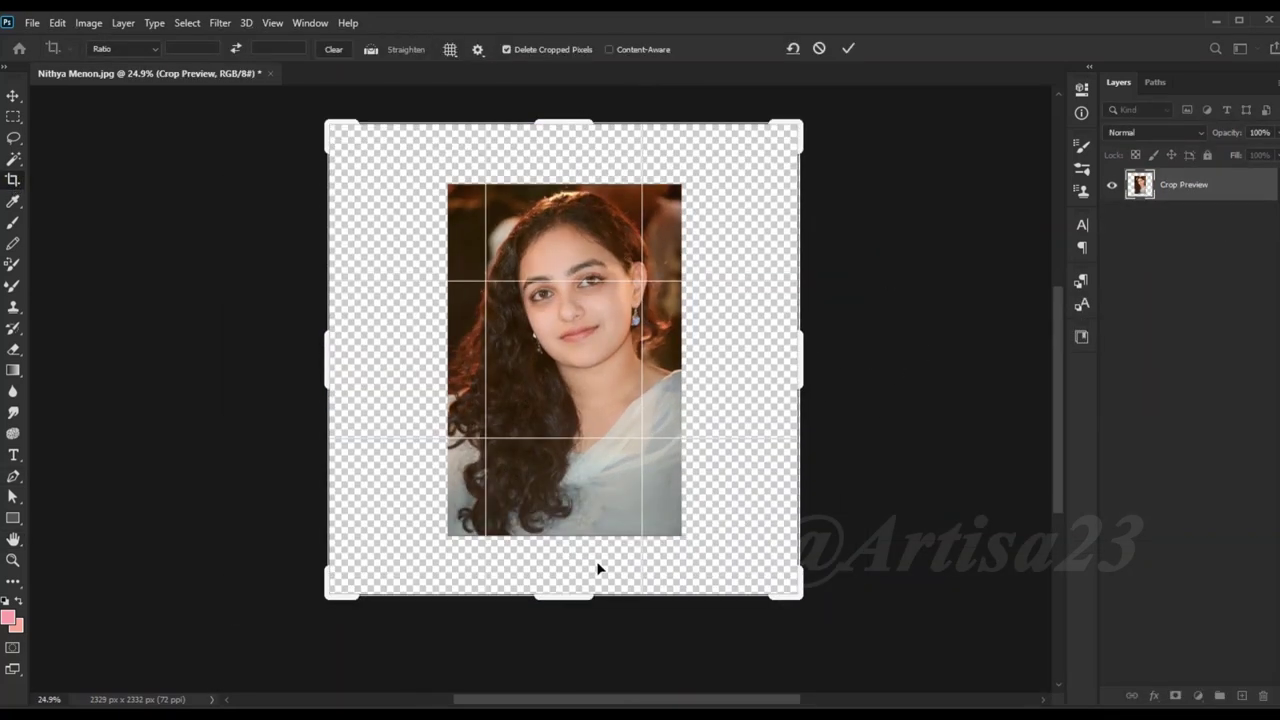
pyautogui.moveTo(800, 360); pyautogui.dragTo(832, 360)
pyautogui.press('Return')
# Step: Add a new Layer 2 filled with blue-grey #7d8798 behind the Layer 1 cut-out
pyautogui.click(1242, 695)
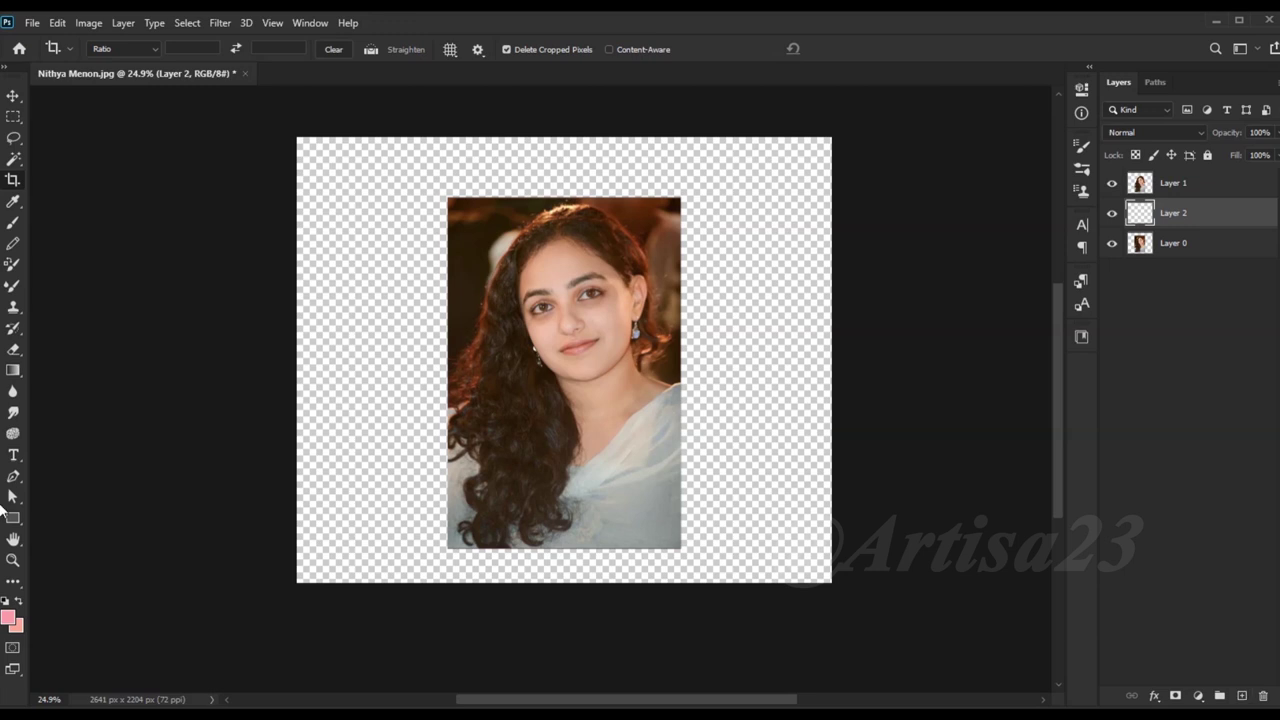
pyautogui.press('i')
pyautogui.click(8, 617)
pyautogui.click(705, 508)
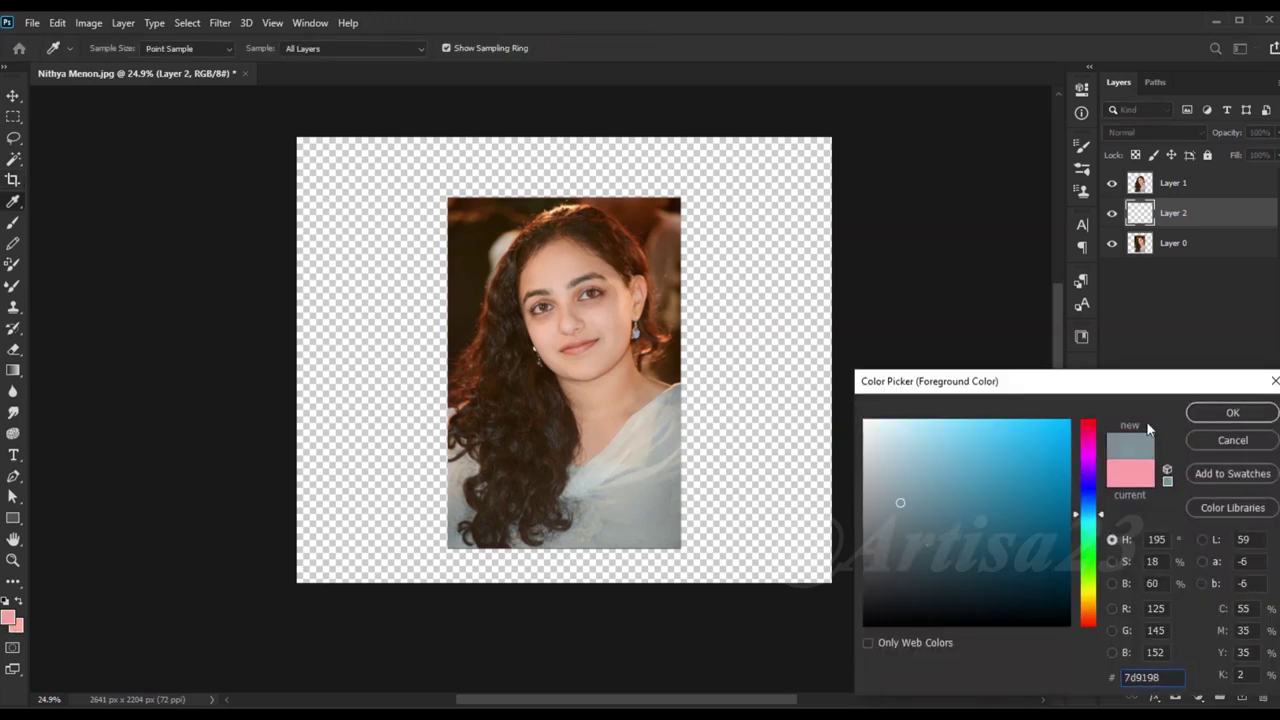
pyautogui.write('7d8798')
pyautogui.click(1218, 410)
pyautogui.press('c')
pyautogui.hotkey('alt', 'BackSpace')
pyautogui.scroll(-1, 807, 282)
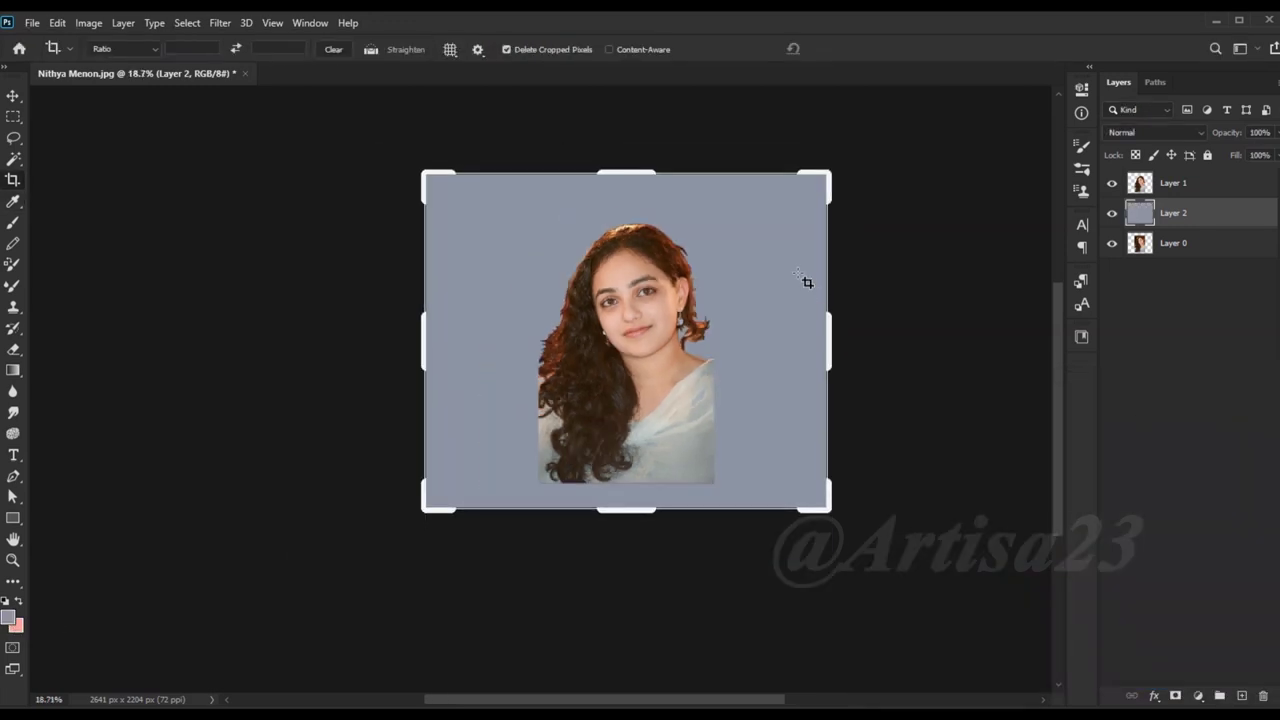
pyautogui.click(13, 95)
pyautogui.scroll(2, 857, 266)
pyautogui.click(1175, 183)
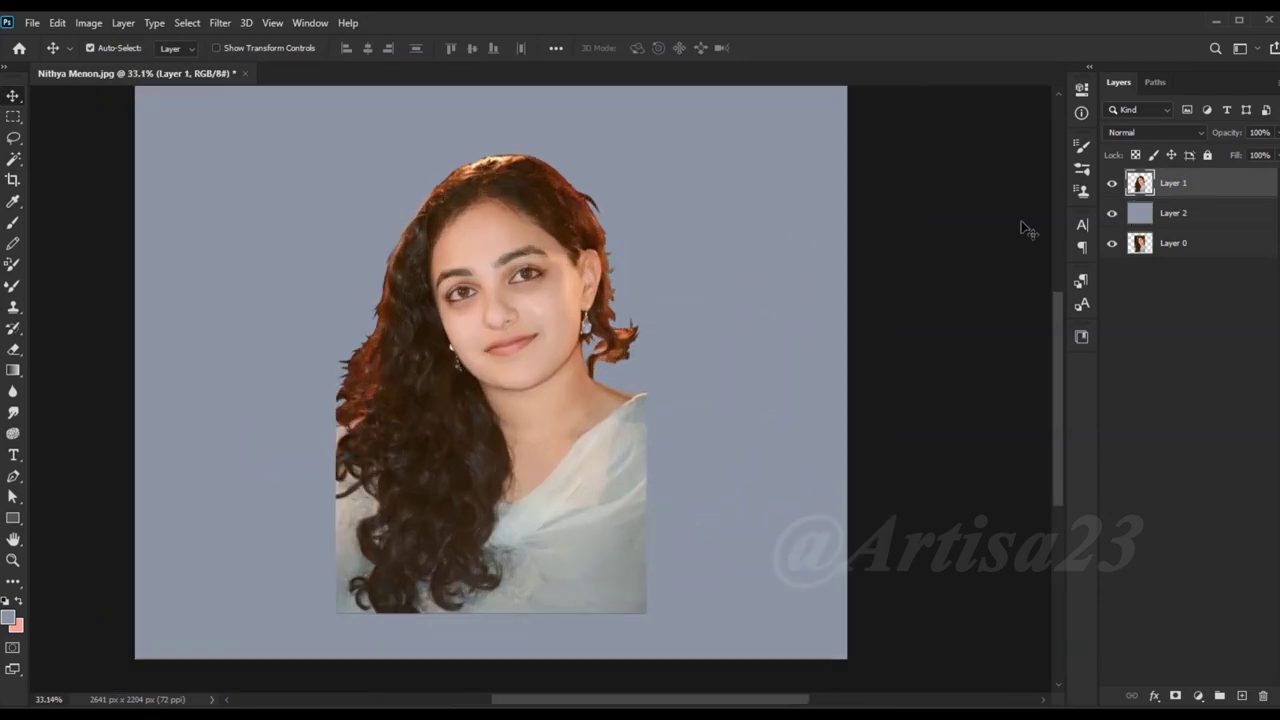
pyautogui.scroll(2, 1023, 229)
# Step: Duplicate Layer 1 as a hidden backup copy and keep working on Layer 1
pyautogui.scroll(2, 514, 217)
pyautogui.scroll(2, 491, 131)
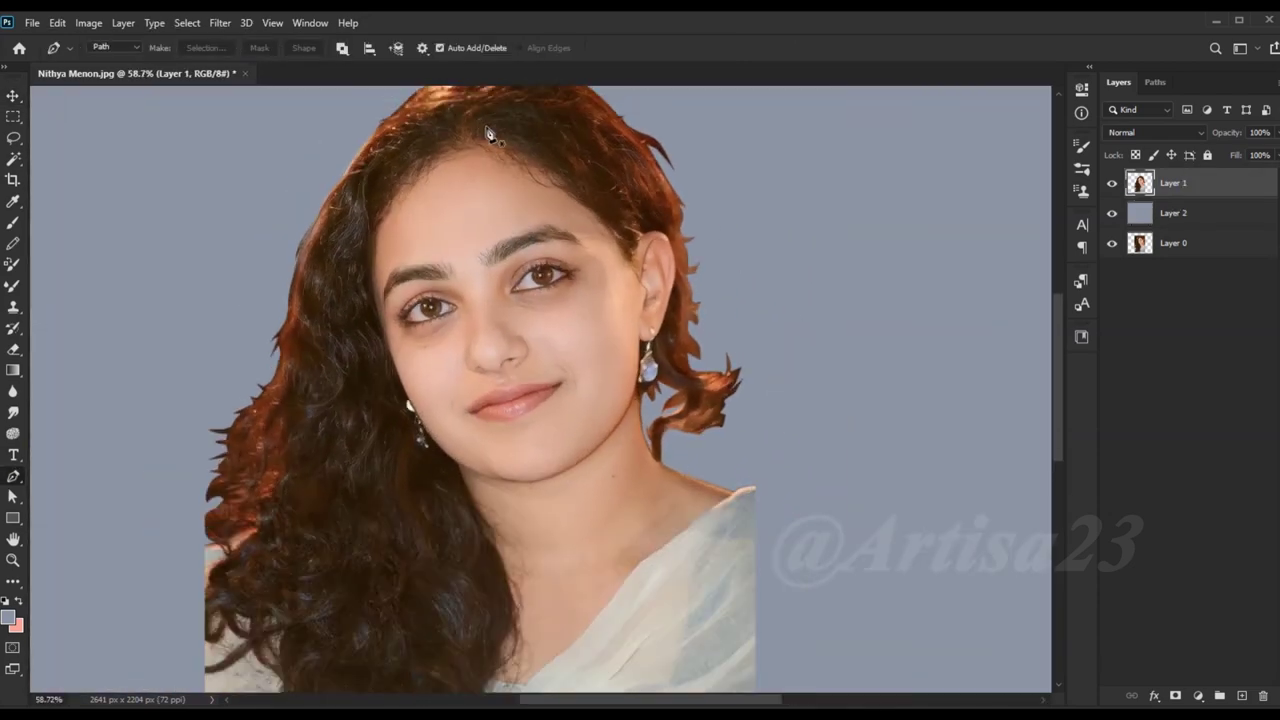
pyautogui.scroll(1, 491, 126)
pyautogui.hotkey('ctrl', 'j')
pyautogui.click(1112, 213)
pyautogui.click(1175, 183)
# Step: Pen-trace the face from the forehead hairline around the ear and earring to the jaw
pyautogui.scroll(1, 520, 200)
pyautogui.click(518, 162)
pyautogui.moveTo(636, 236); pyautogui.dragTo(651, 256)
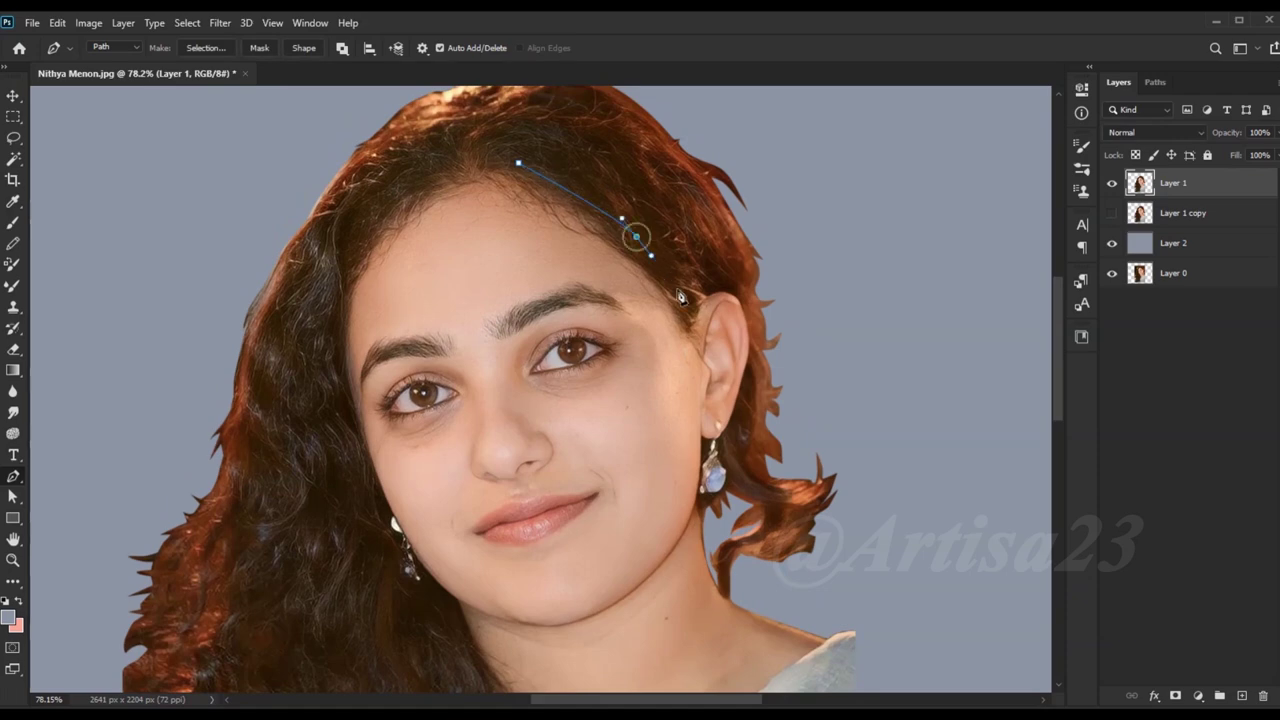
pyautogui.scroll(2, 752, 358)
pyautogui.click(733, 412)
pyautogui.click(727, 438)
pyautogui.click(720, 447)
pyautogui.scroll(2, 712, 458)
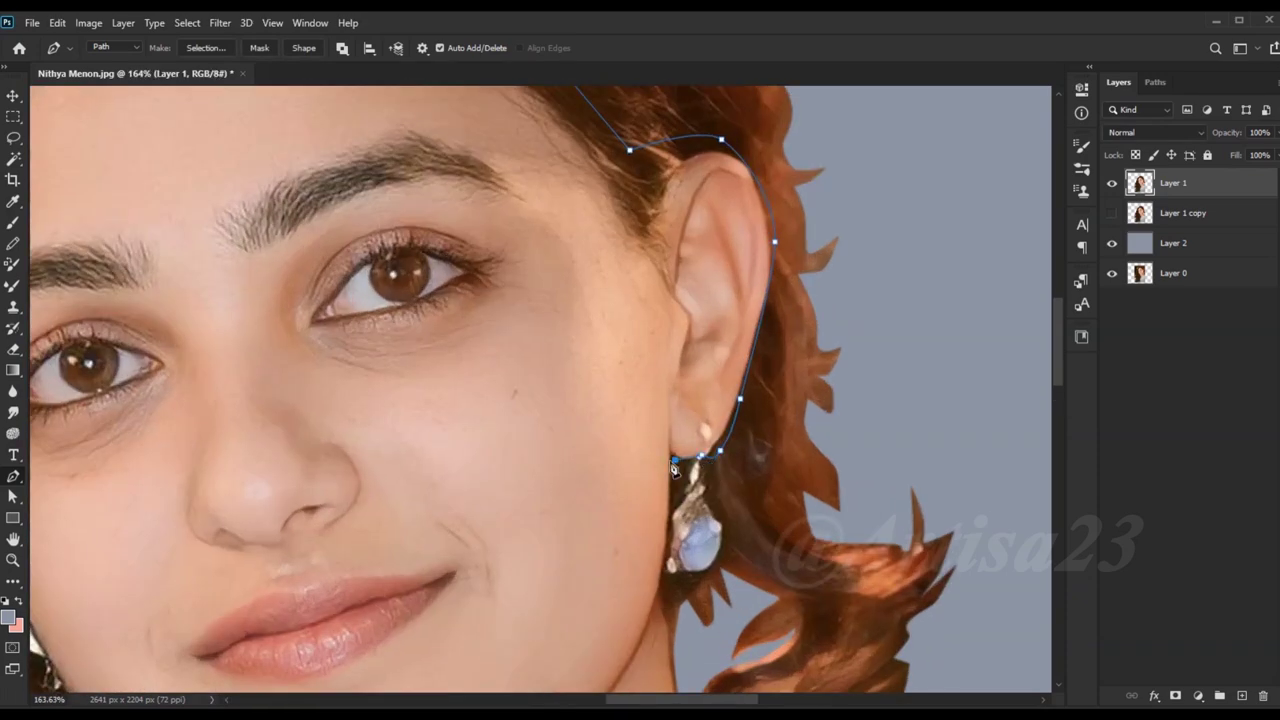
pyautogui.scroll(2, 695, 495)
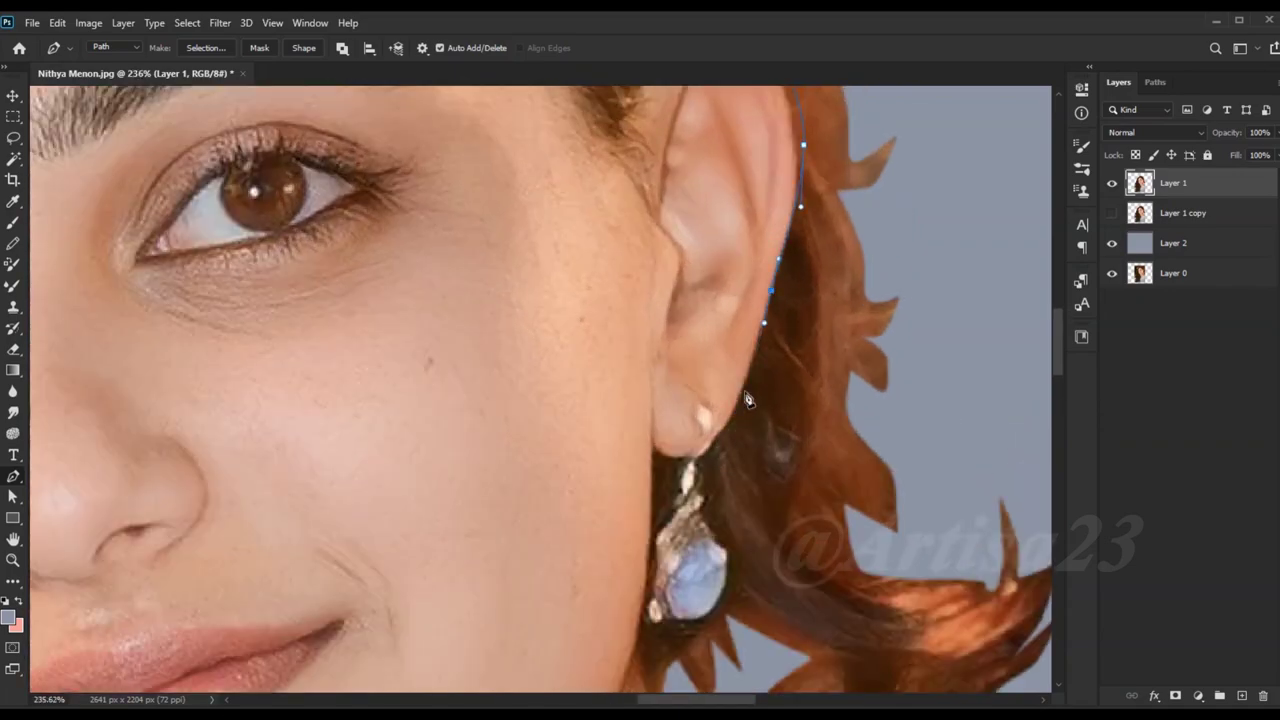
pyautogui.click(728, 443)
pyautogui.click(720, 461)
pyautogui.click(711, 475)
pyautogui.click(704, 483)
pyautogui.scroll(2, 704, 485)
# Step: Continue the path down the neck to the shoulder and along the neckline of the top
pyautogui.scroll(-3, 620, 485)
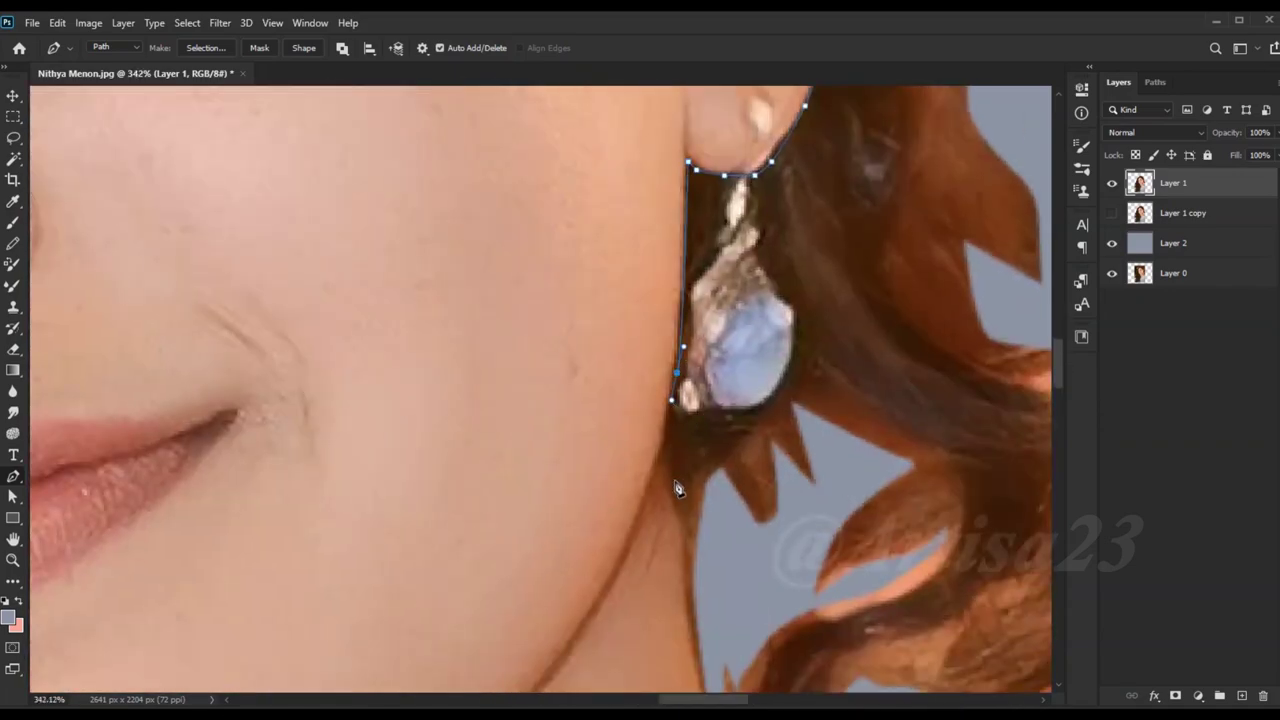
pyautogui.scroll(-3, 677, 487)
pyautogui.click(638, 422)
pyautogui.scroll(-1, 706, 442)
pyautogui.scroll(-2, 600, 380)
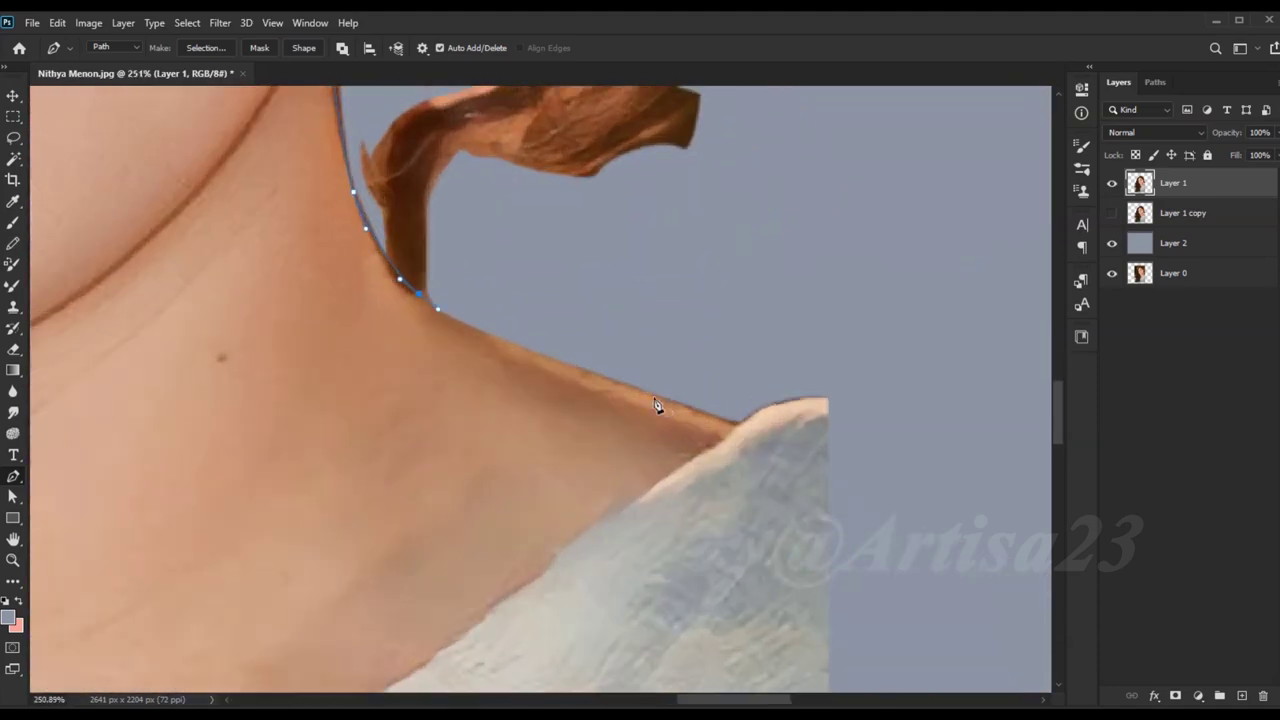
pyautogui.click(498, 601)
pyautogui.click(463, 635)
pyautogui.moveTo(434, 652); pyautogui.dragTo(661, 421)
pyautogui.click(467, 612)
pyautogui.moveTo(467, 612); pyautogui.dragTo(639, 291)
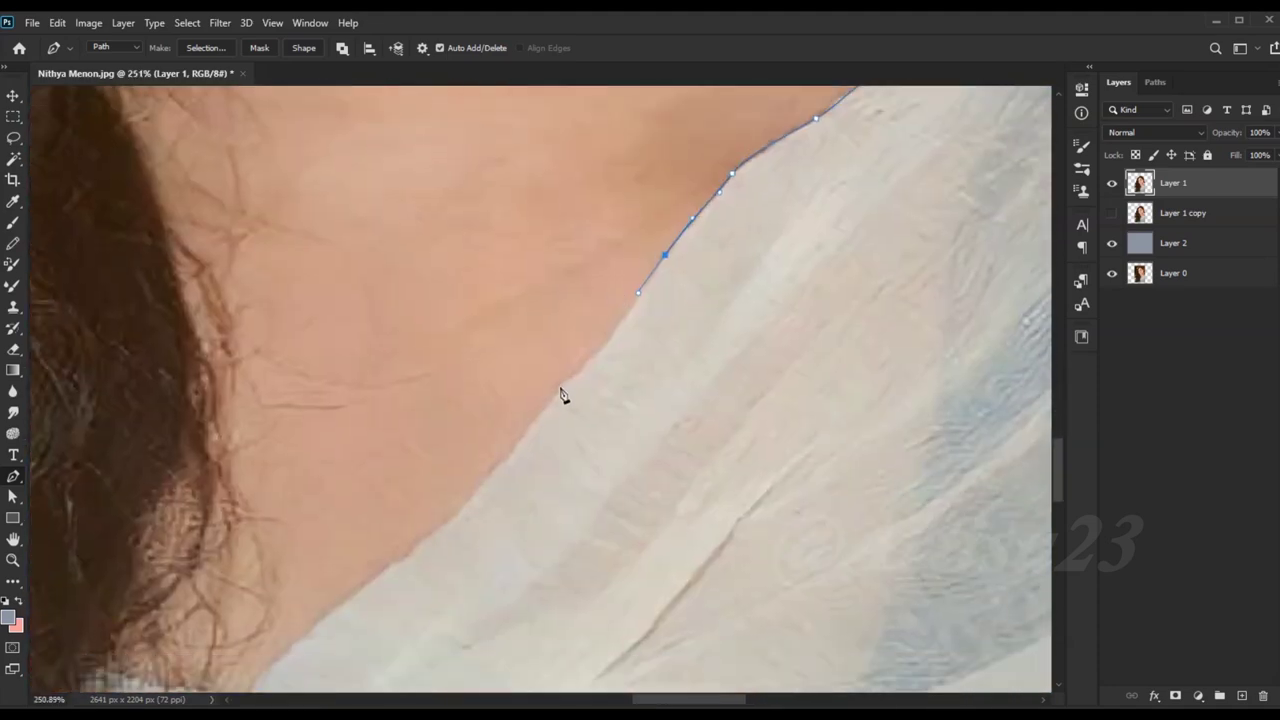
pyautogui.click(507, 461)
pyautogui.moveTo(507, 461); pyautogui.dragTo(642, 353)
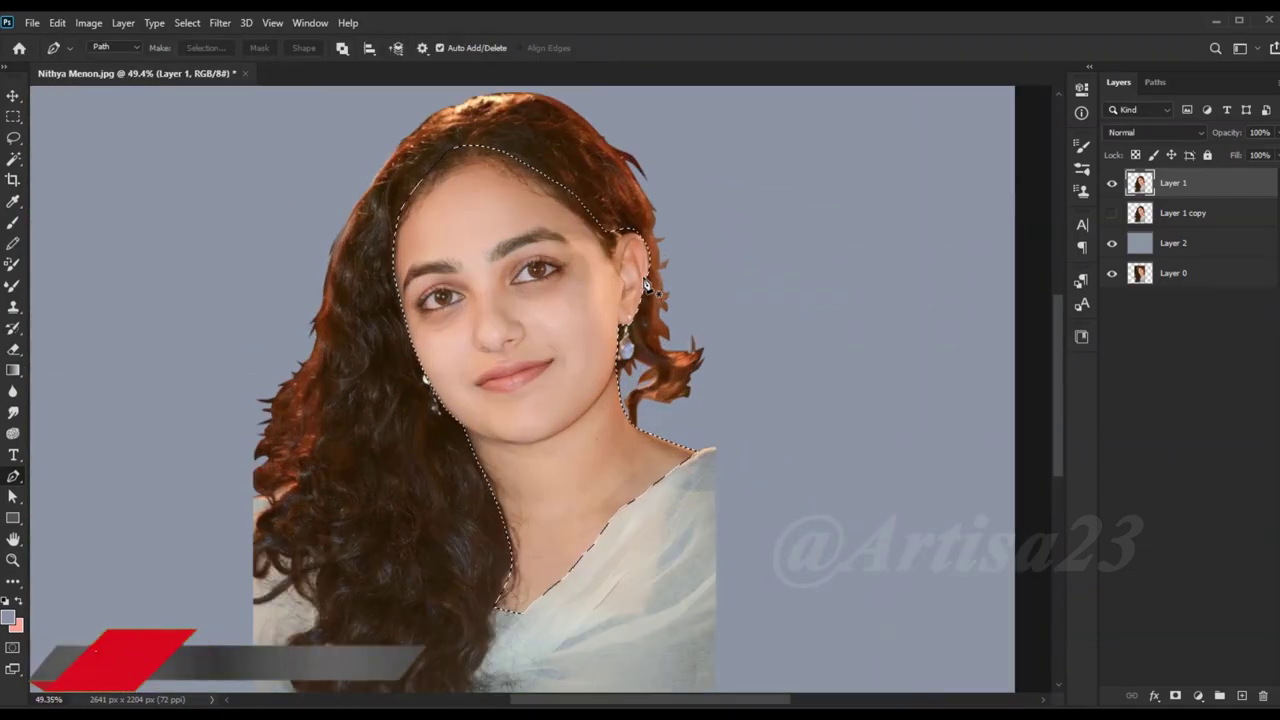
# Step: Darken the layer with a Curves bend and a Levels shadow input of 28
pyautogui.click(88, 22)
pyautogui.click(330, 96)
pyautogui.moveTo(857, 451); pyautogui.dragTo(871, 463)
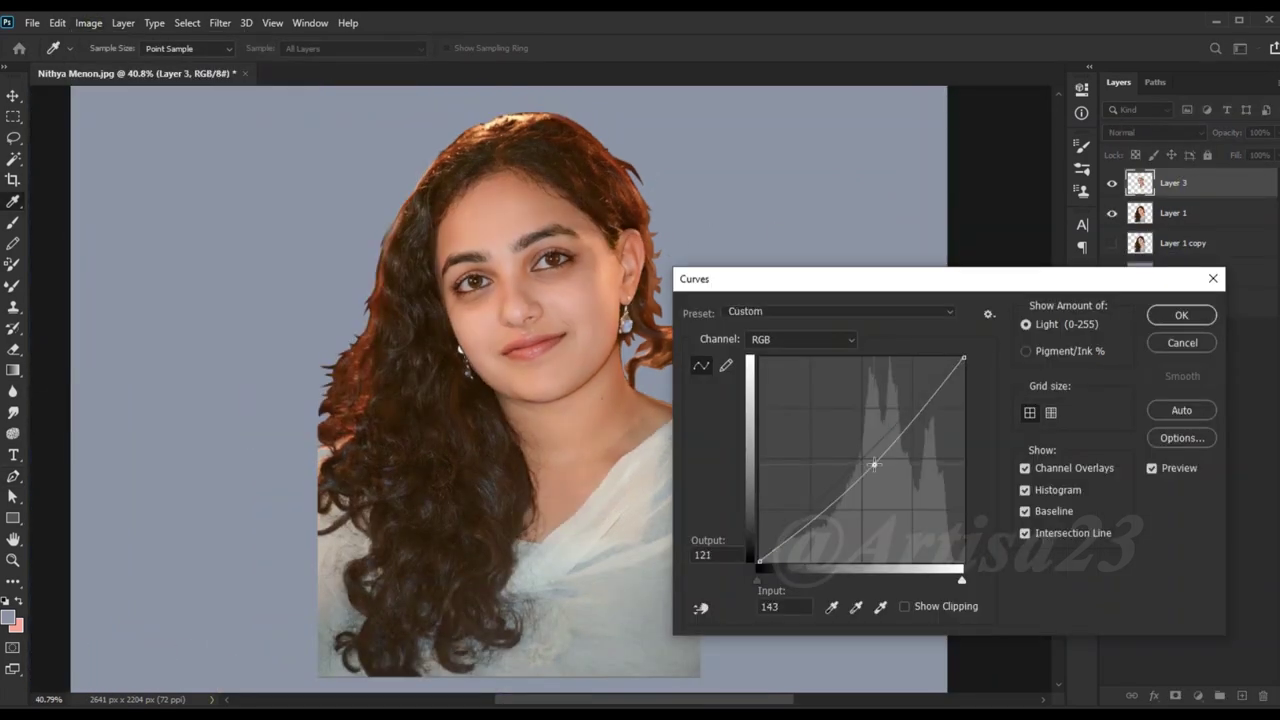
pyautogui.click(1194, 314)
pyautogui.click(88, 22)
pyautogui.hotkey('ctrl', 'l')
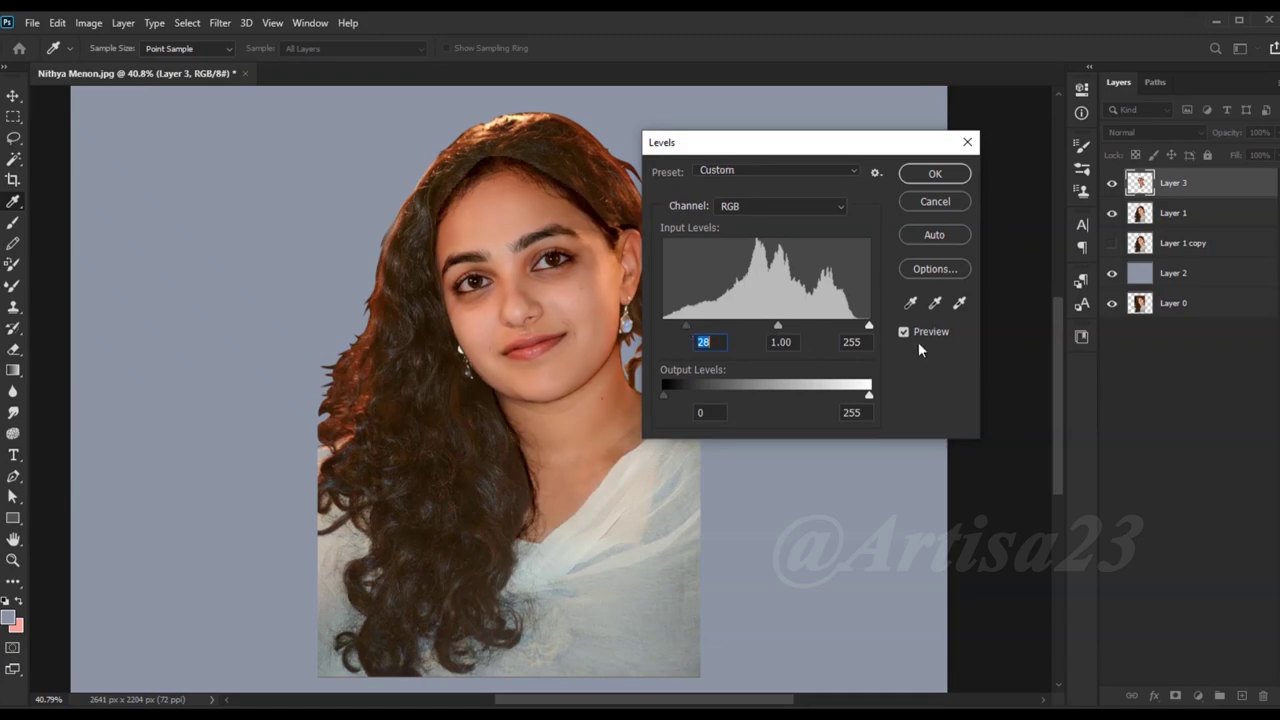
pyautogui.click(935, 174)
pyautogui.scroll(5, 500, 300)
# Step: Set up the Eraser with a Soft Round brush preset
pyautogui.press('e')
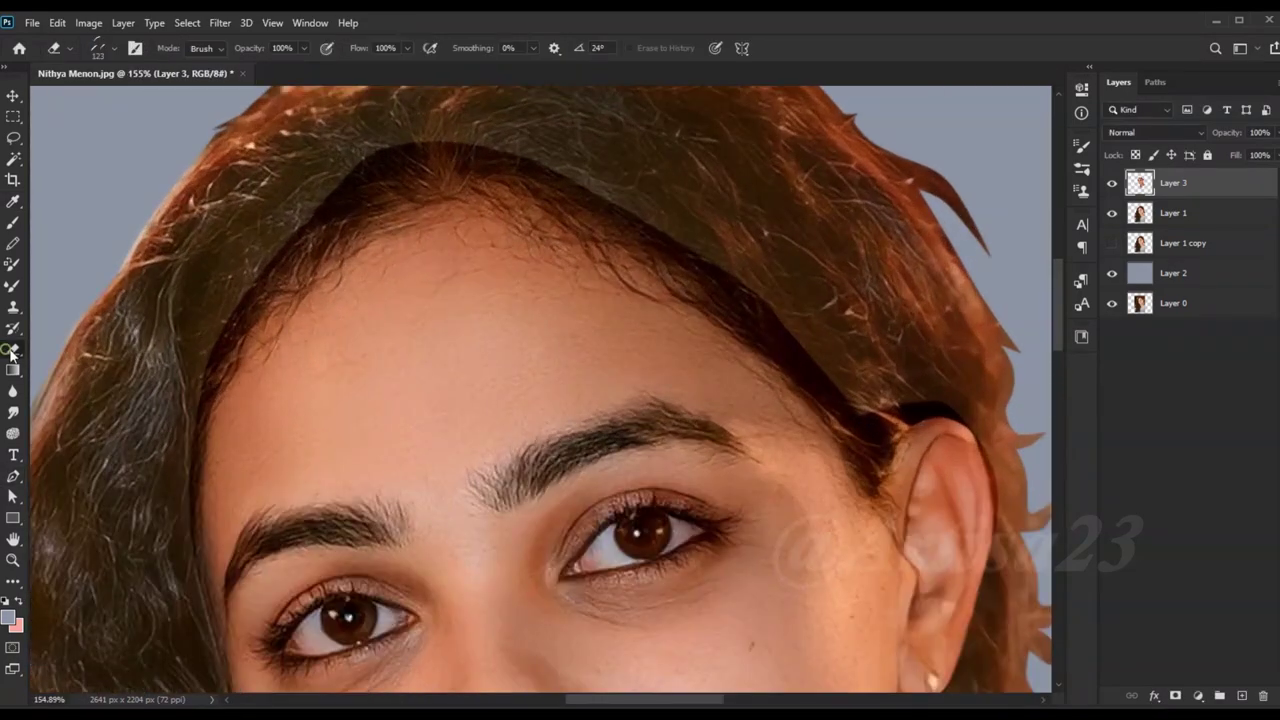
pyautogui.press('F5')
pyautogui.click(863, 139)
pyautogui.scroll(5, 900, 350)
pyautogui.click(829, 263)
pyautogui.scroll(2, 500, 350)
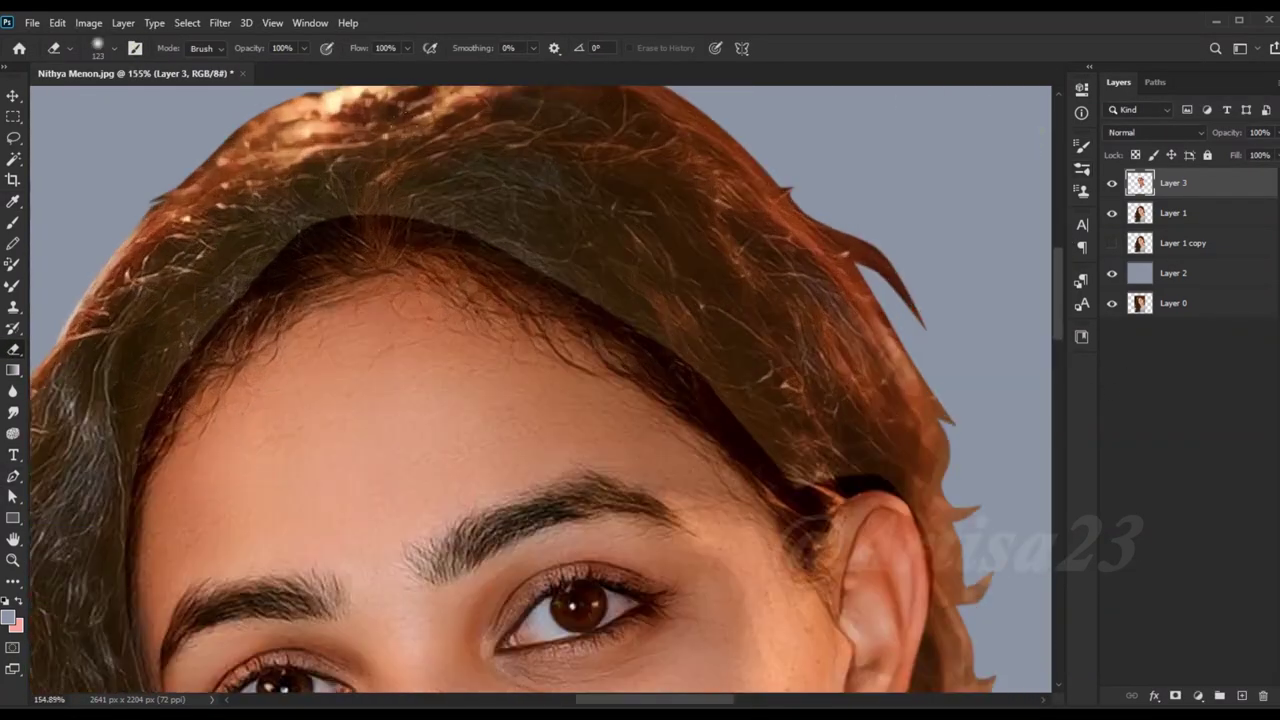
# Step: Erase the dark overlay on Layer 3 over the top, right-temple and left-side hair
pyautogui.moveTo(369, 186); pyautogui.dragTo(660, 323)
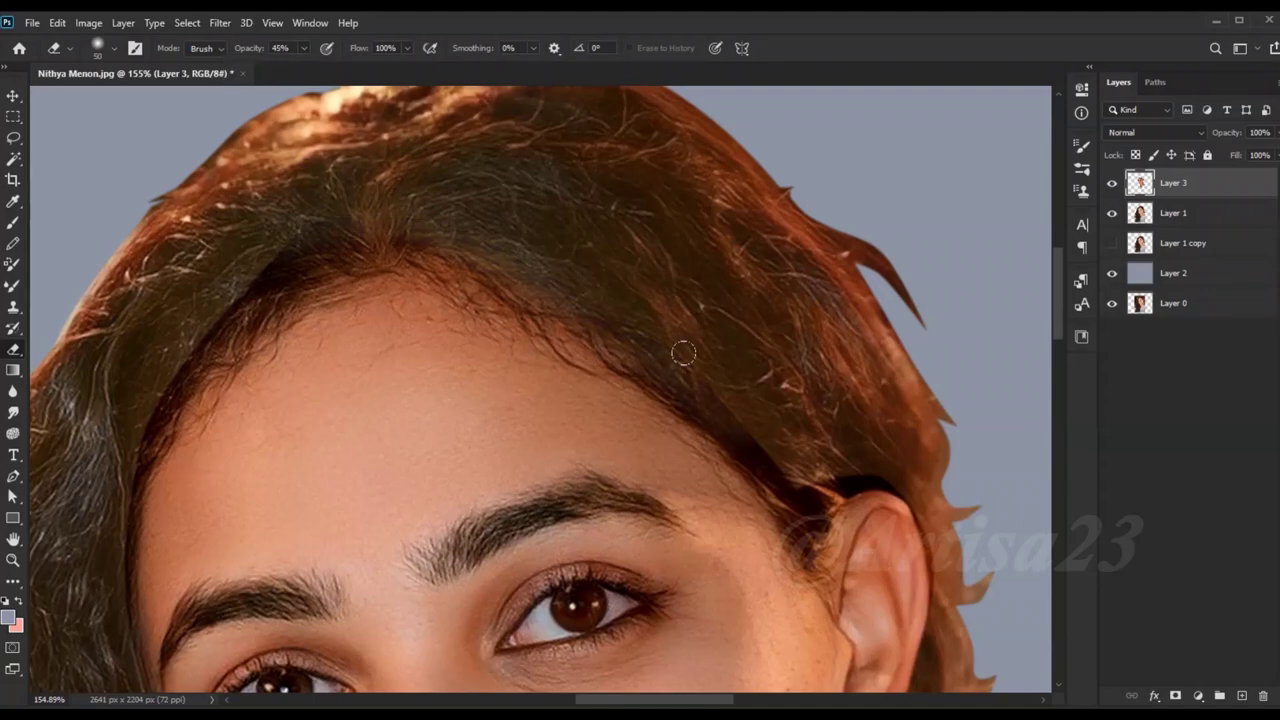
pyautogui.moveTo(403, 244)
pyautogui.mouseDown()
pyautogui.moveTo(240, 335)
pyautogui.moveTo(165, 420)
pyautogui.mouseUp()
pyautogui.scroll(-3, 200, 420)
pyautogui.scroll(-3, 350, 450)
pyautogui.scroll(2, 366, 481)
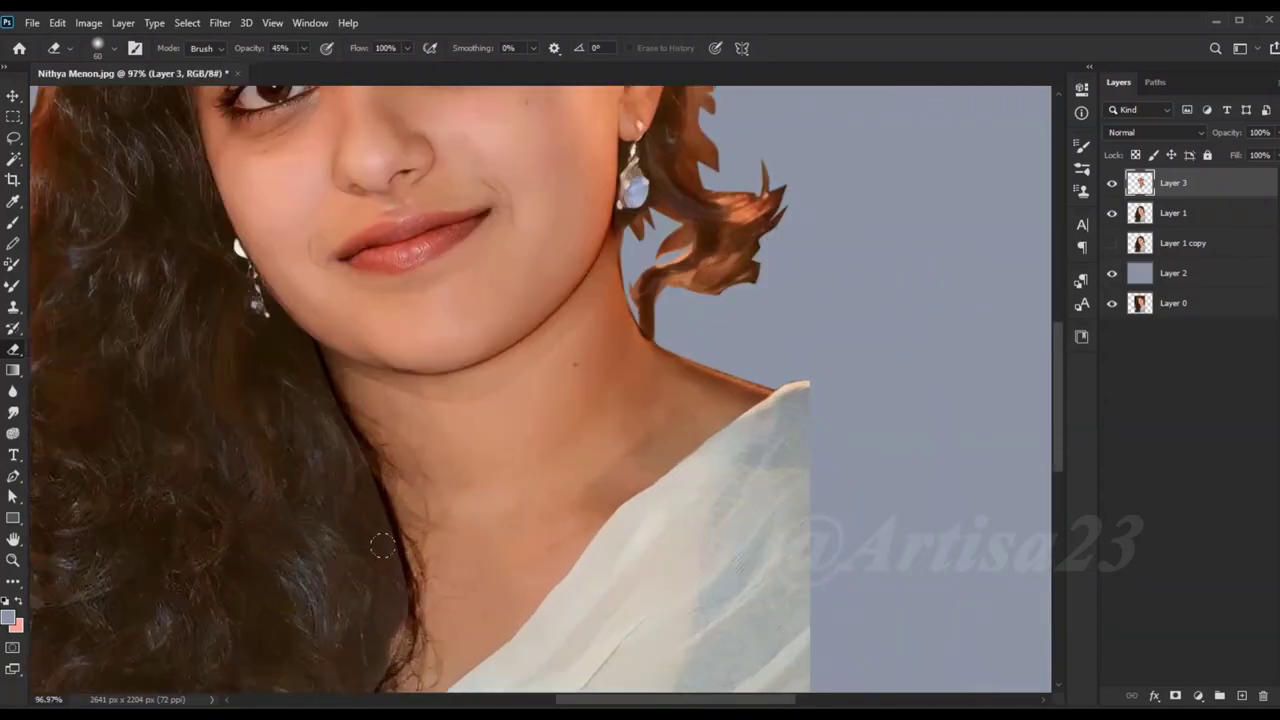
pyautogui.scroll(-2, 366, 481)
pyautogui.scroll(-1, 366, 481)
pyautogui.scroll(2, 357, 586)
pyautogui.scroll(2, 490, 477)
pyautogui.scroll(-2, 490, 477)
pyautogui.scroll(-2, 591, 294)
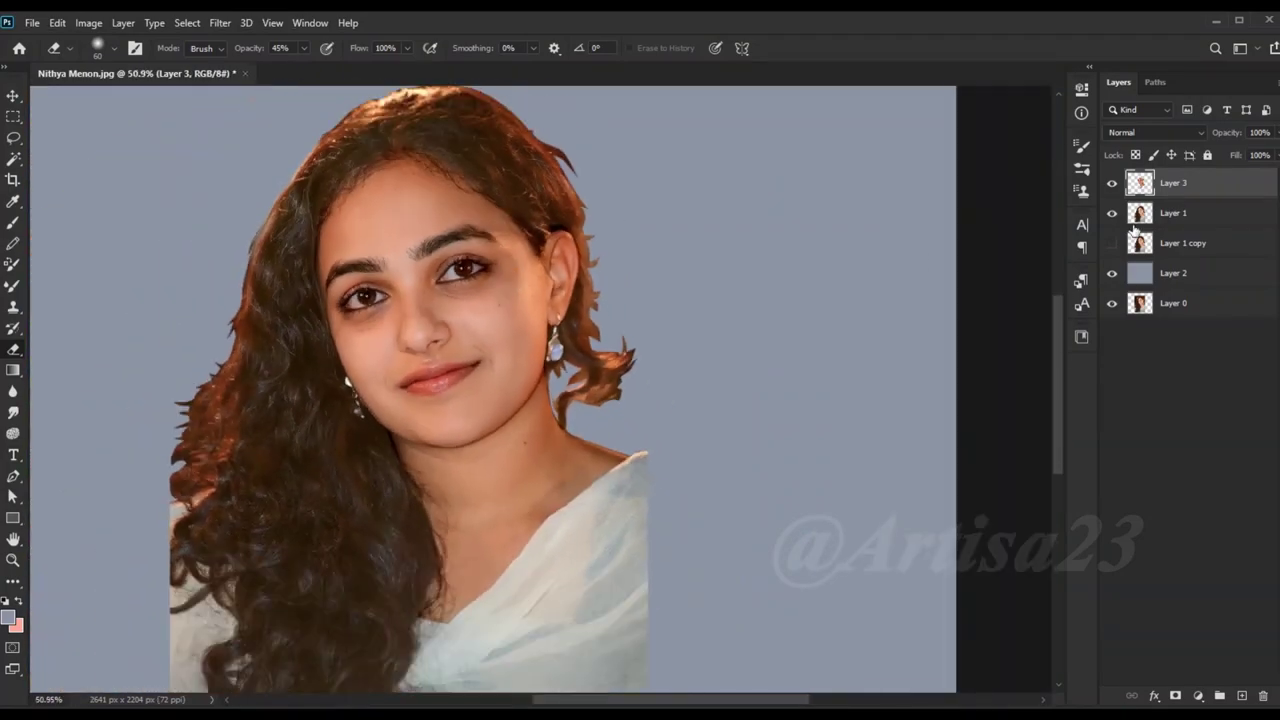
pyautogui.scroll(-2, 543, 329)
pyautogui.scroll(-1, 543, 329)
pyautogui.scroll(2, 543, 329)
pyautogui.scroll(1, 543, 329)
pyautogui.scroll(-1, 580, 240)
pyautogui.scroll(-1, 580, 240)
# Step: Apply Levels to Layer 1 with the white input set to 254
pyautogui.hotkey('alt', '[')
pyautogui.hotkey('ctrl', 'l')
pyautogui.moveTo(868, 325); pyautogui.dragTo(853, 326)
pyautogui.click(933, 174)
pyautogui.scroll(1, 470, 380)
# Step: Group the portrait layers and merge the group into a single layer named 01
pyautogui.press('e')
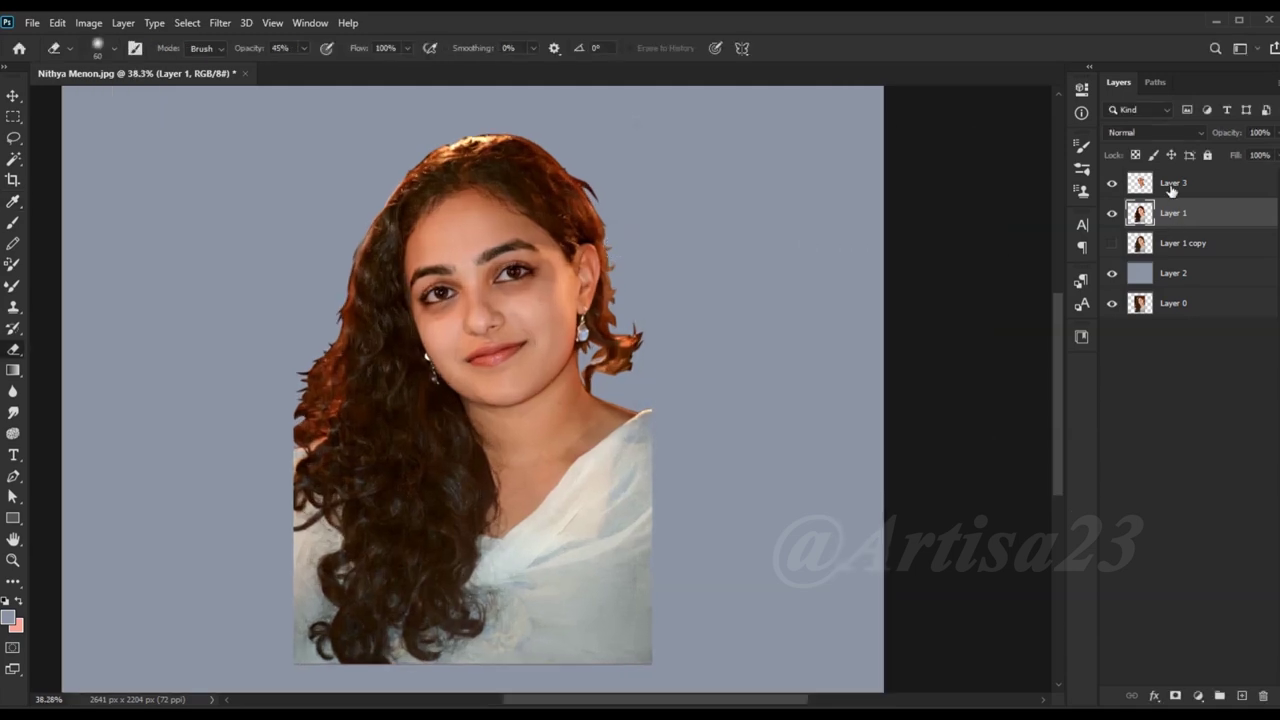
pyautogui.hotkey('ctrl', 'g')
pyautogui.hotkey('ctrl', 'j')
pyautogui.rightClick(1176, 198)
pyautogui.click(1053, 581)
pyautogui.click(1112, 183)
pyautogui.hotkey('ctrl', '-')
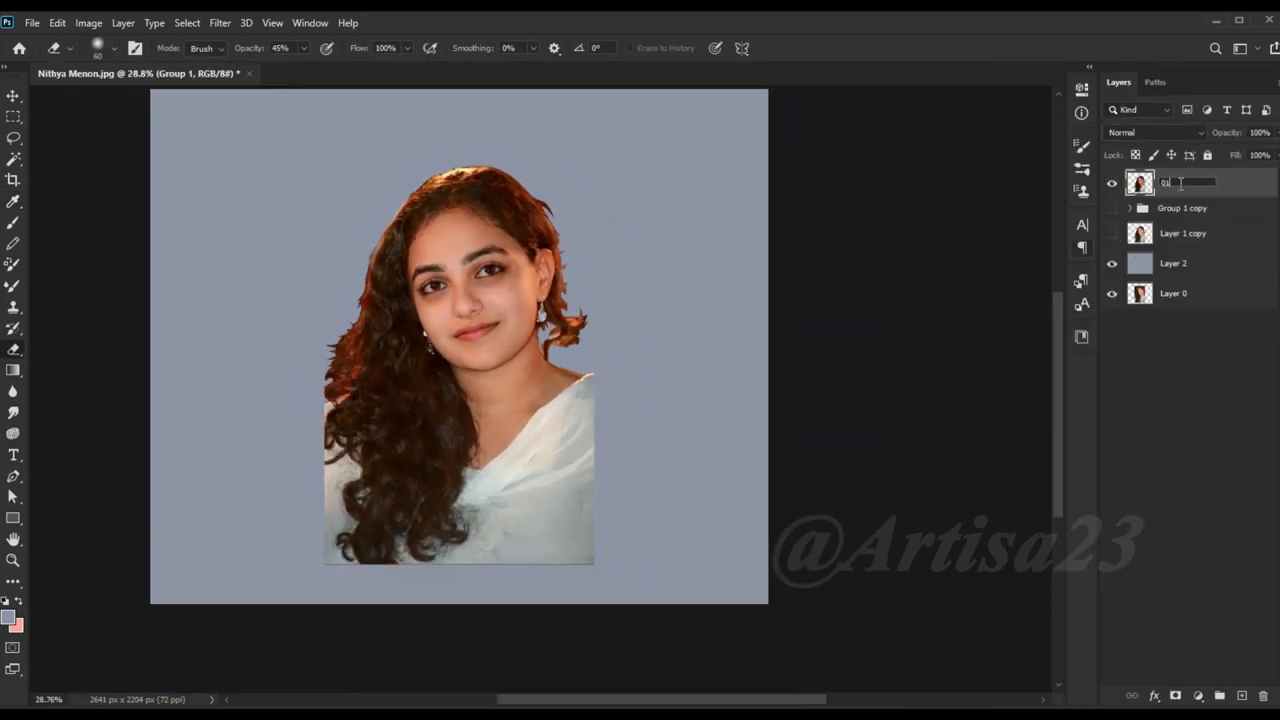
pyautogui.press('Return')
# Step: Add an empty layer named Color 01 above layer 01
pyautogui.scroll(2, 563, 251)
pyautogui.scroll(-2, 563, 251)
pyautogui.click(1241, 695)
pyautogui.write('Color 01')
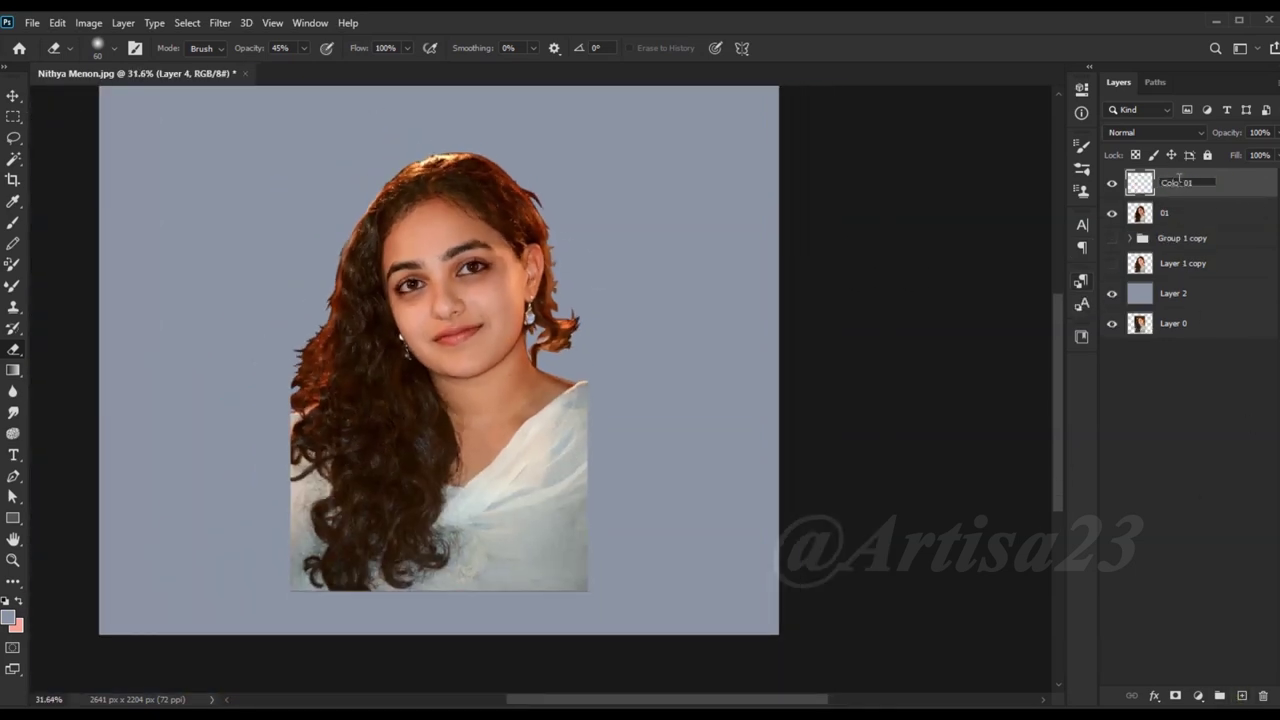
pyautogui.press('Return')
pyautogui.scroll(1, 424, 300)
# Step: Set the foreground colour to orange for painting
pyautogui.press('i')
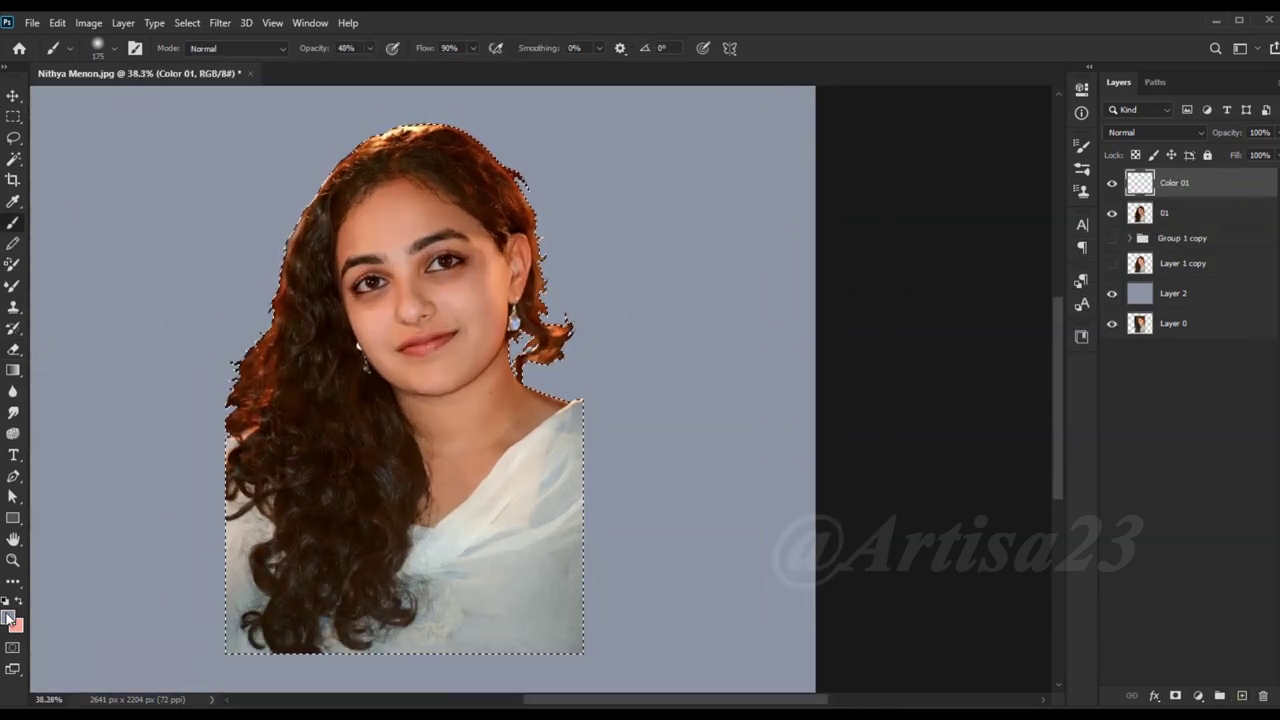
pyautogui.click(8, 617)
pyautogui.click(1060, 428)
pyautogui.click(1232, 412)
# Step: Set Color 01 to Color blend mode and brush orange over the ear, hair and face
pyautogui.press('b')
pyautogui.moveTo(522, 190); pyautogui.dragTo(516, 300)
pyautogui.click(1155, 132)
pyautogui.click(1130, 510)
pyautogui.moveTo(447, 133); pyautogui.dragTo(330, 170)
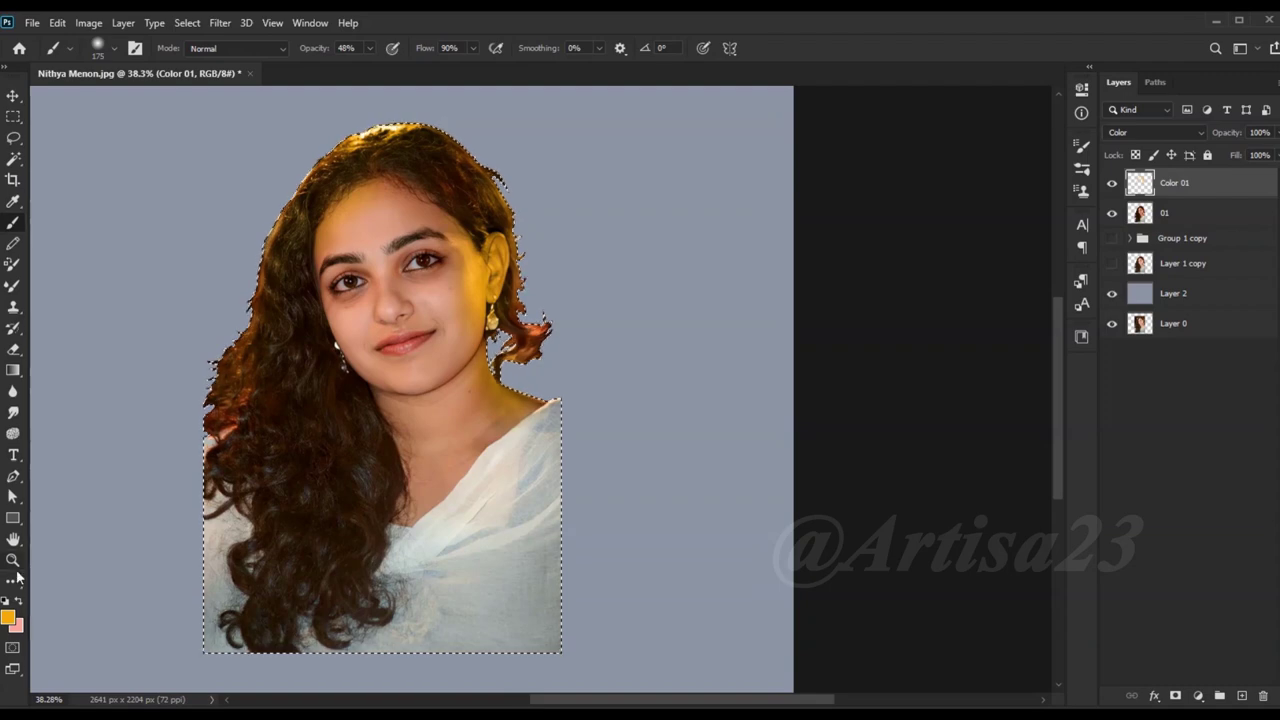
# Step: Change the foreground colour to a deeper orange
pyautogui.click(8, 617)
pyautogui.click(1060, 430)
pyautogui.click(1232, 412)
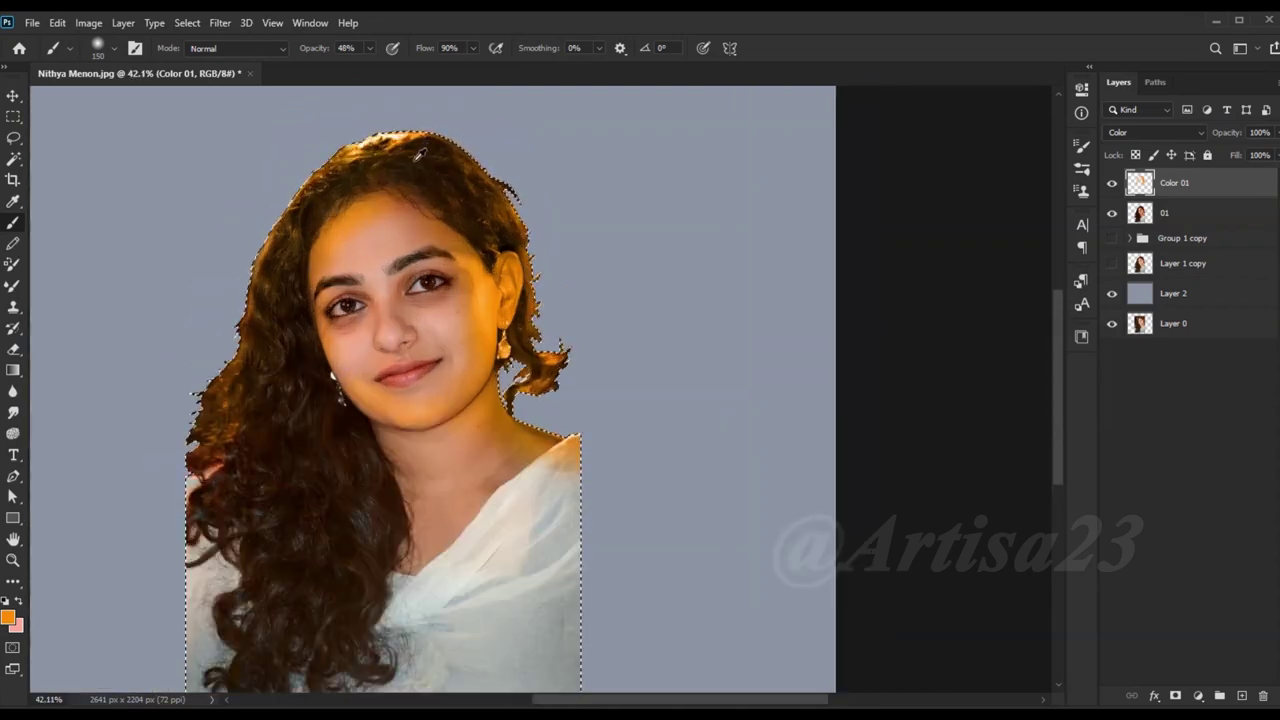
# Step: Apply Color Balance of +28, 0, -47 to the Color 01 tint
pyautogui.click(88, 22)
pyautogui.click(290, 172)
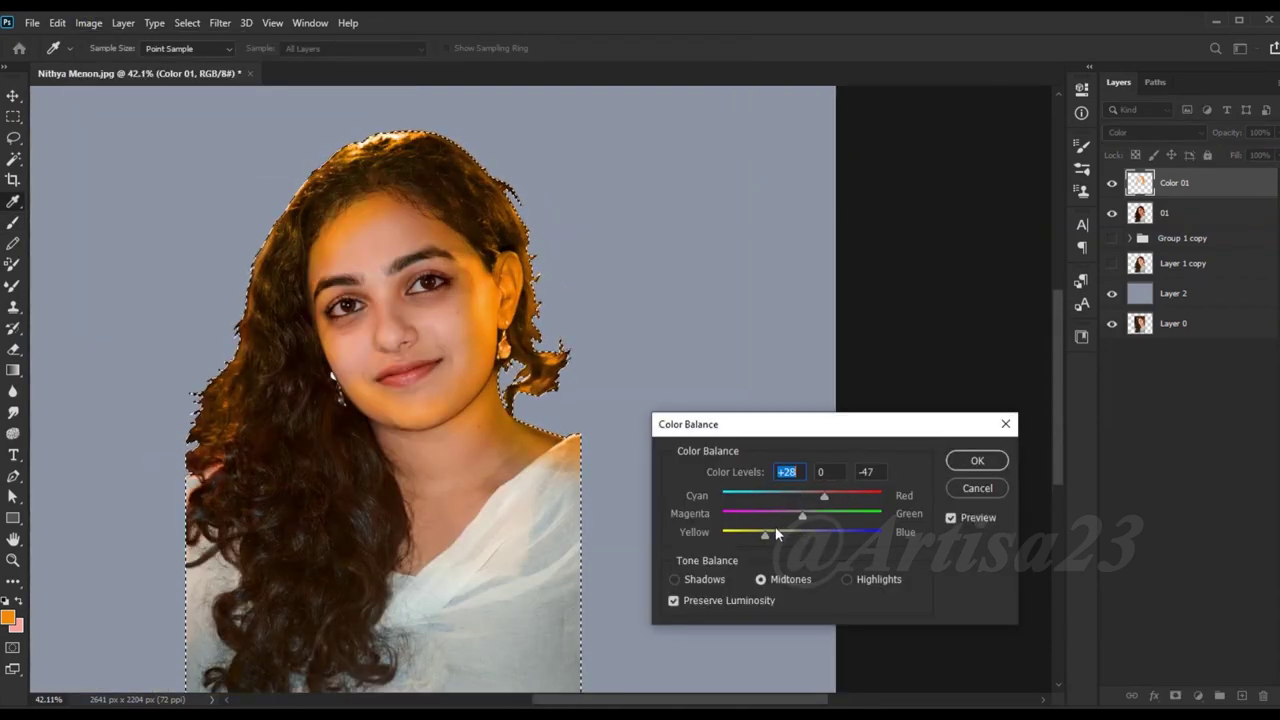
pyautogui.click(977, 460)
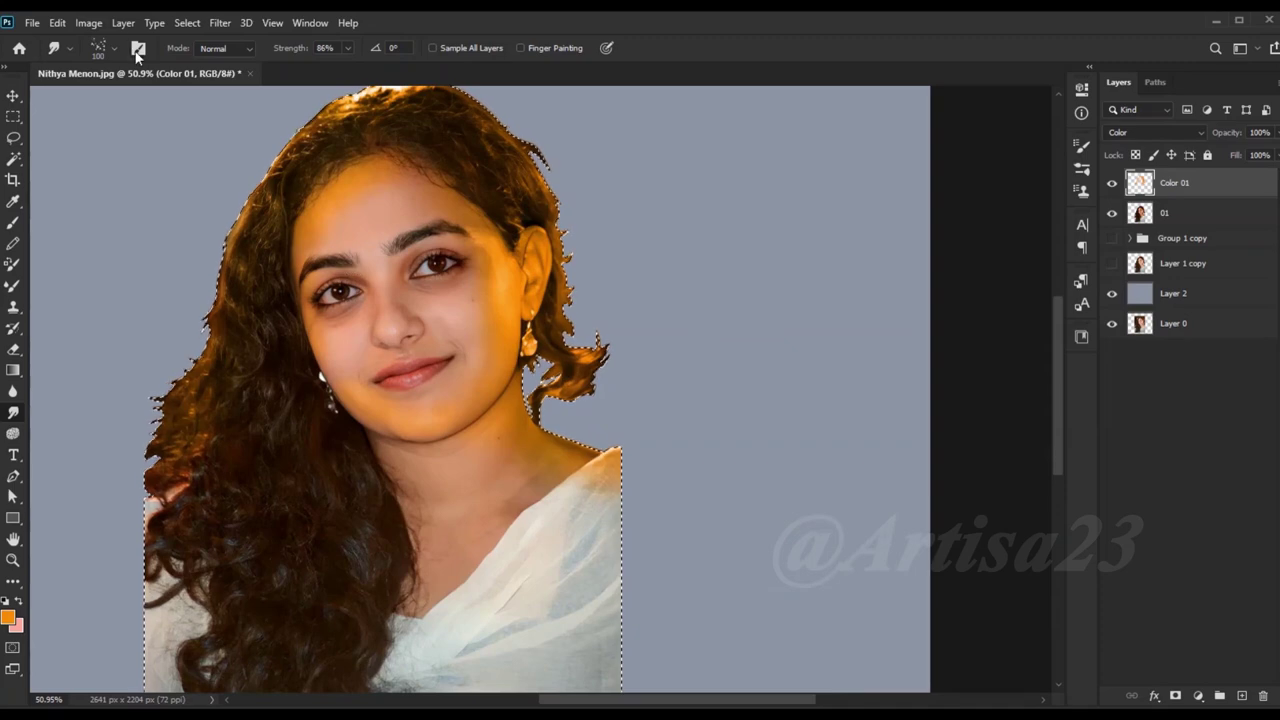
# Step: Set the Smudge tool to a Soft Round brush at 54% strength, size 175, and smudge the tint
pyautogui.click(138, 48)
pyautogui.scroll(10, 1057, 265)
pyautogui.click(980, 437)
pyautogui.click(1035, 139)
pyautogui.doubleClick(325, 48)
pyautogui.write('54')
pyautogui.press(']')
pyautogui.press(']')
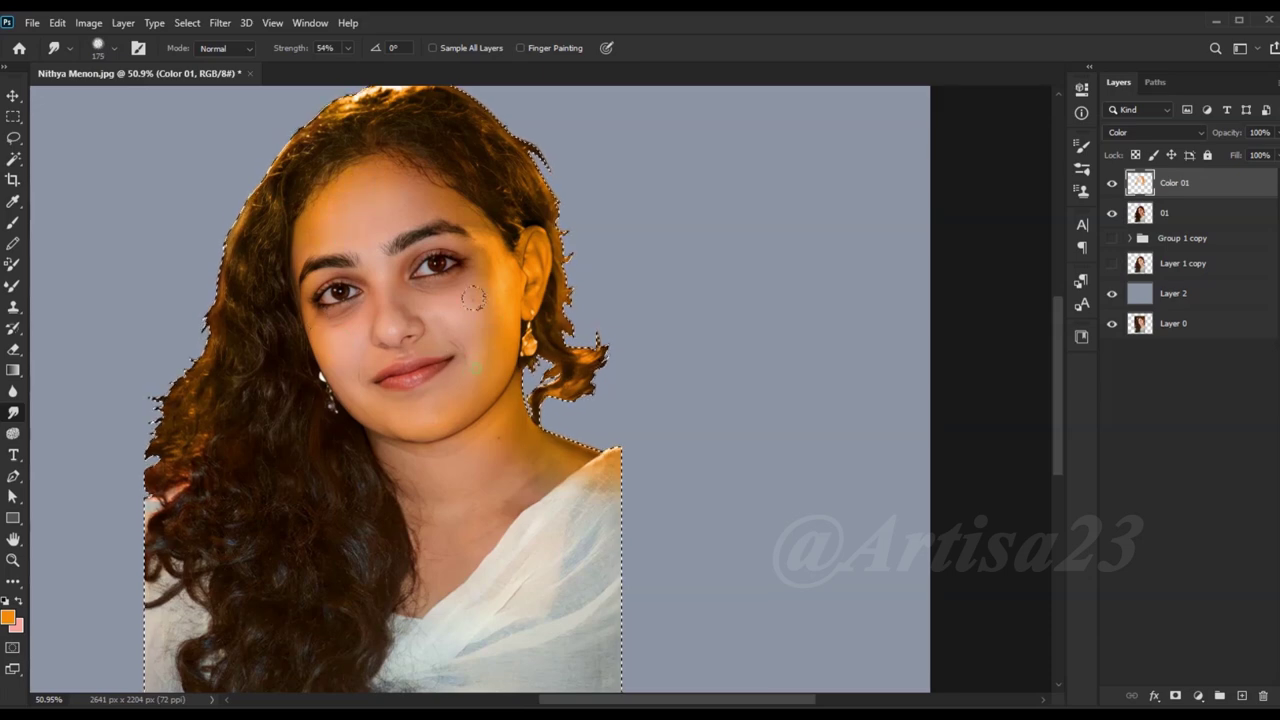
pyautogui.scroll(-2, 465, 320)
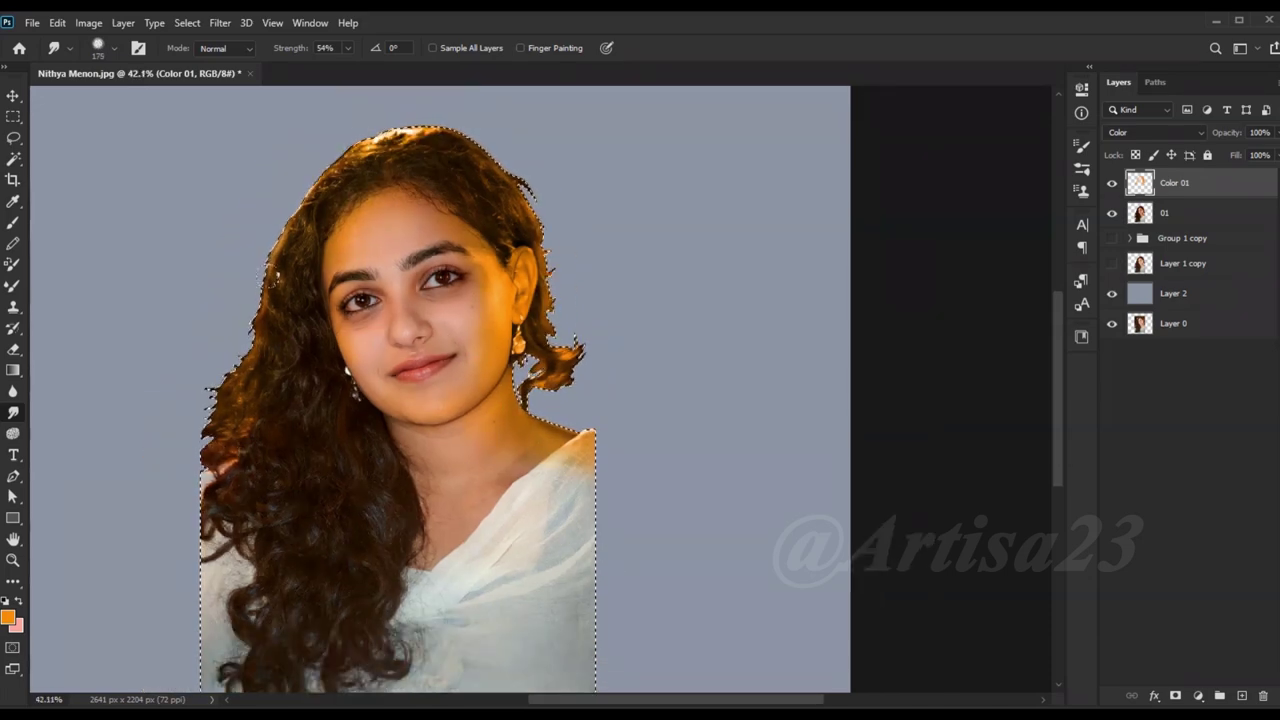
pyautogui.press('b')
pyautogui.scroll(-1, 322, 323)
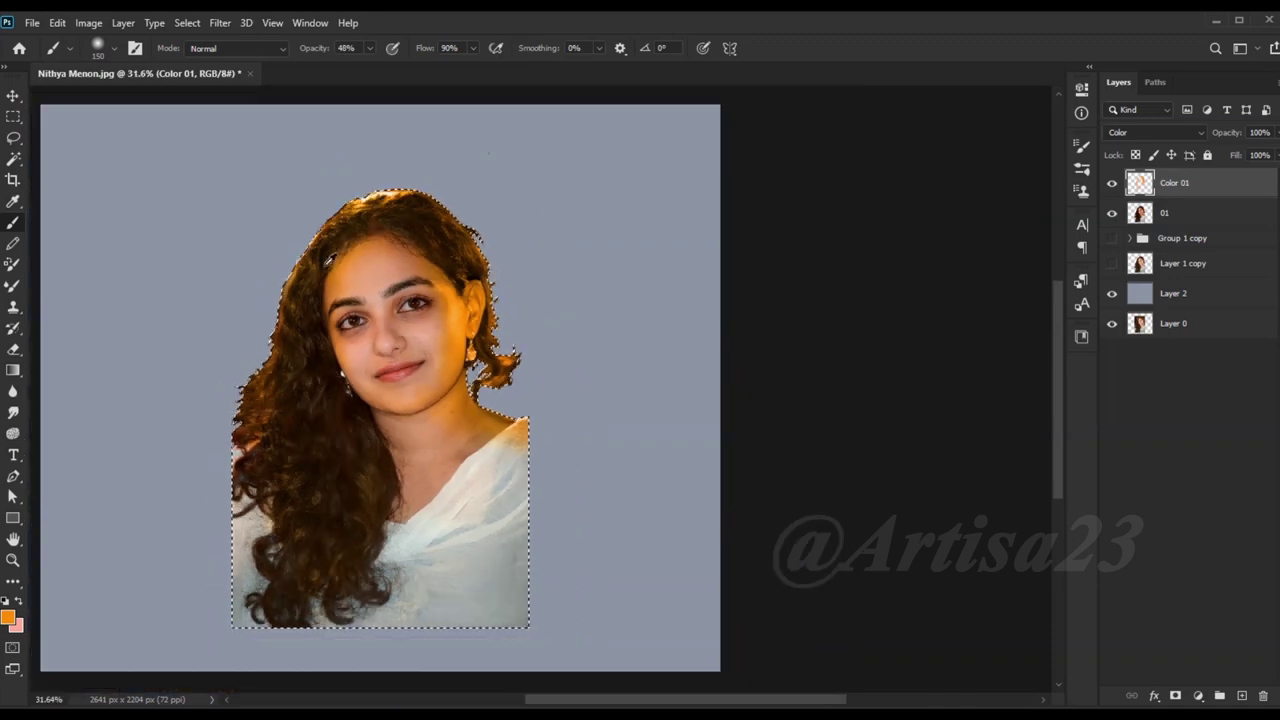
pyautogui.press('r')
pyautogui.scroll(1, 310, 440)
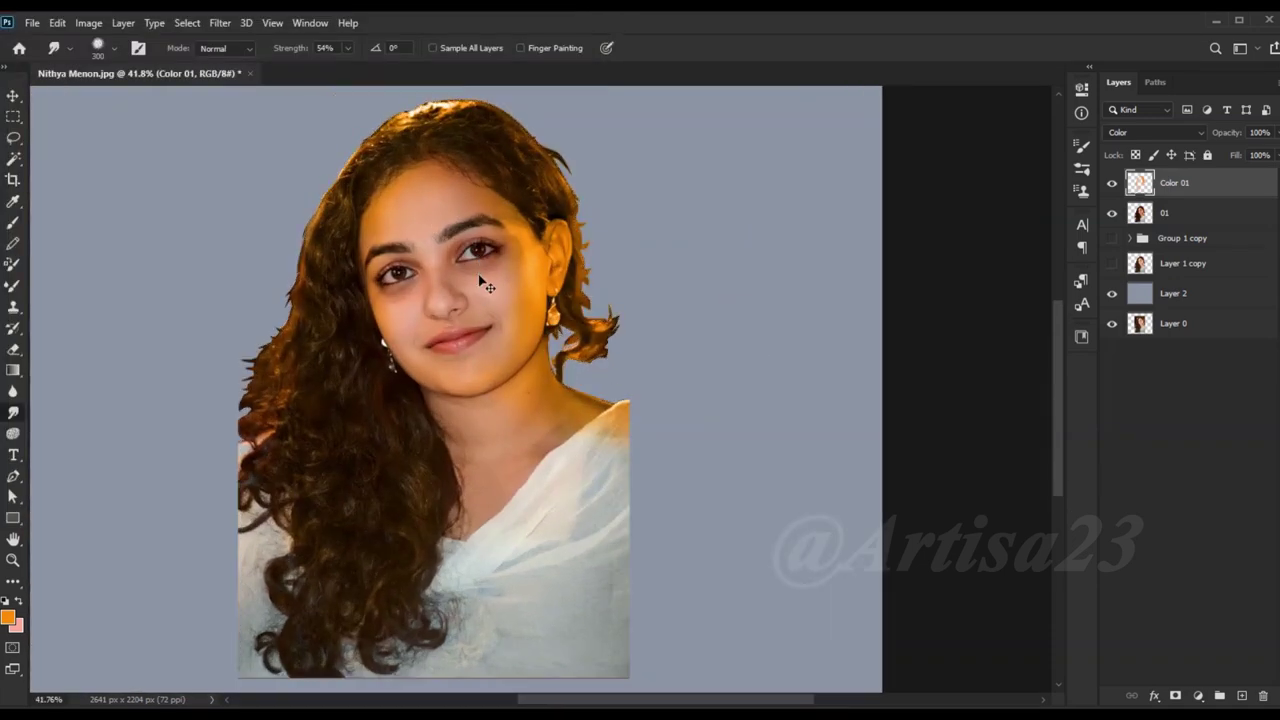
# Step: Save the portrait as a new PSD and reopen Color Balance
pyautogui.hotkey('ctrl', 'shift', 's')
pyautogui.press('Return')
pyautogui.click(88, 22)
pyautogui.click(286, 166)
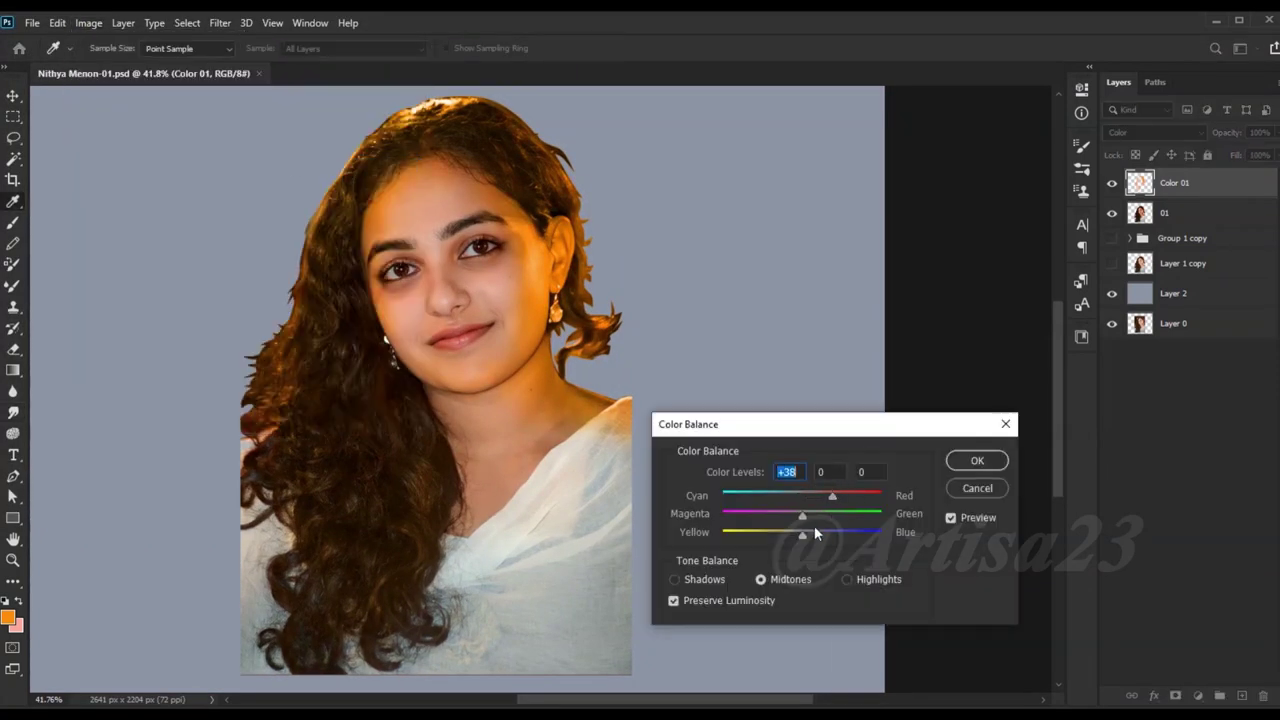
# Step: Apply Color Balance +38 toward red, keep Color blend mode, and erase tint off the shoulder
pyautogui.click(977, 462)
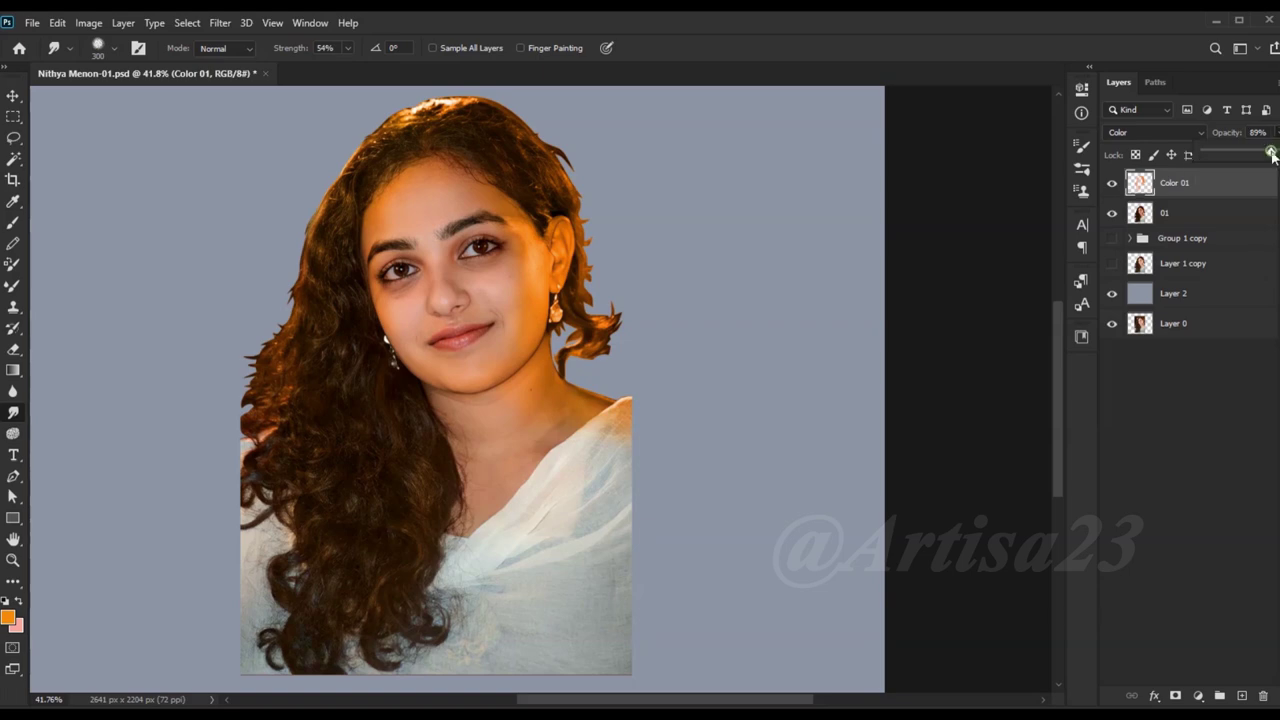
pyautogui.click(1155, 132)
pyautogui.click(1125, 512)
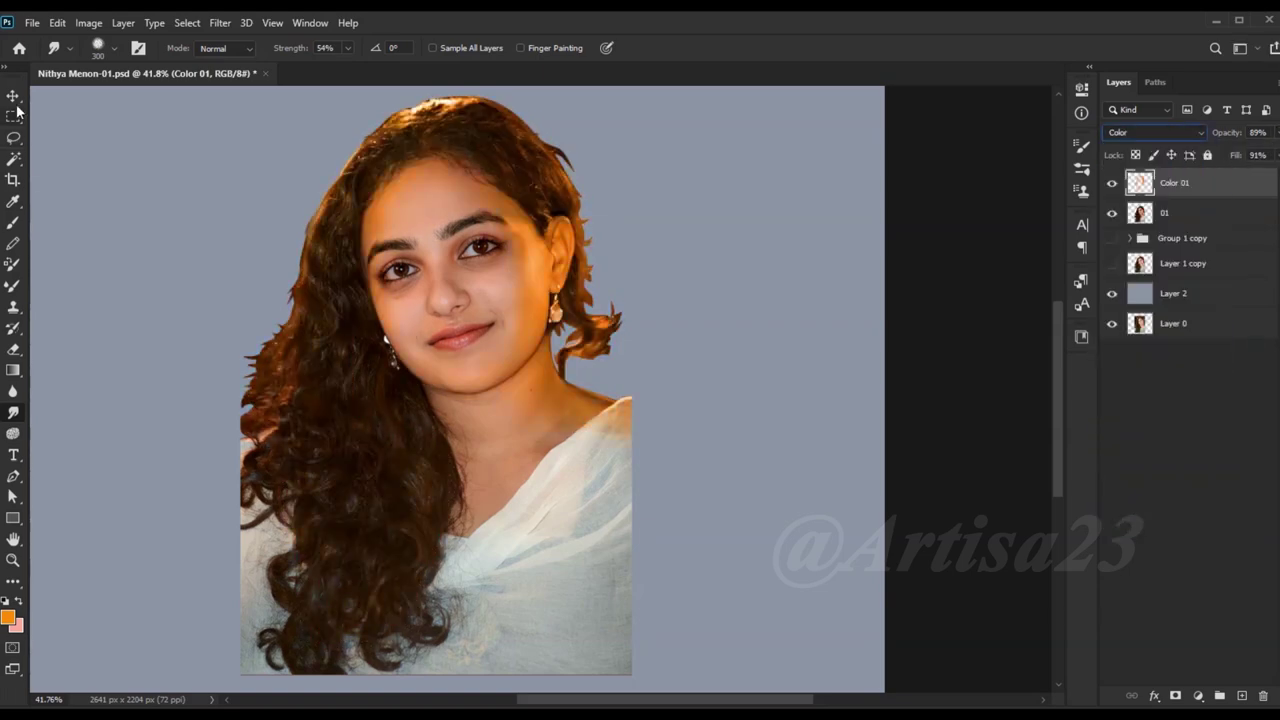
pyautogui.scroll(3, 183, 434)
pyautogui.press('e')
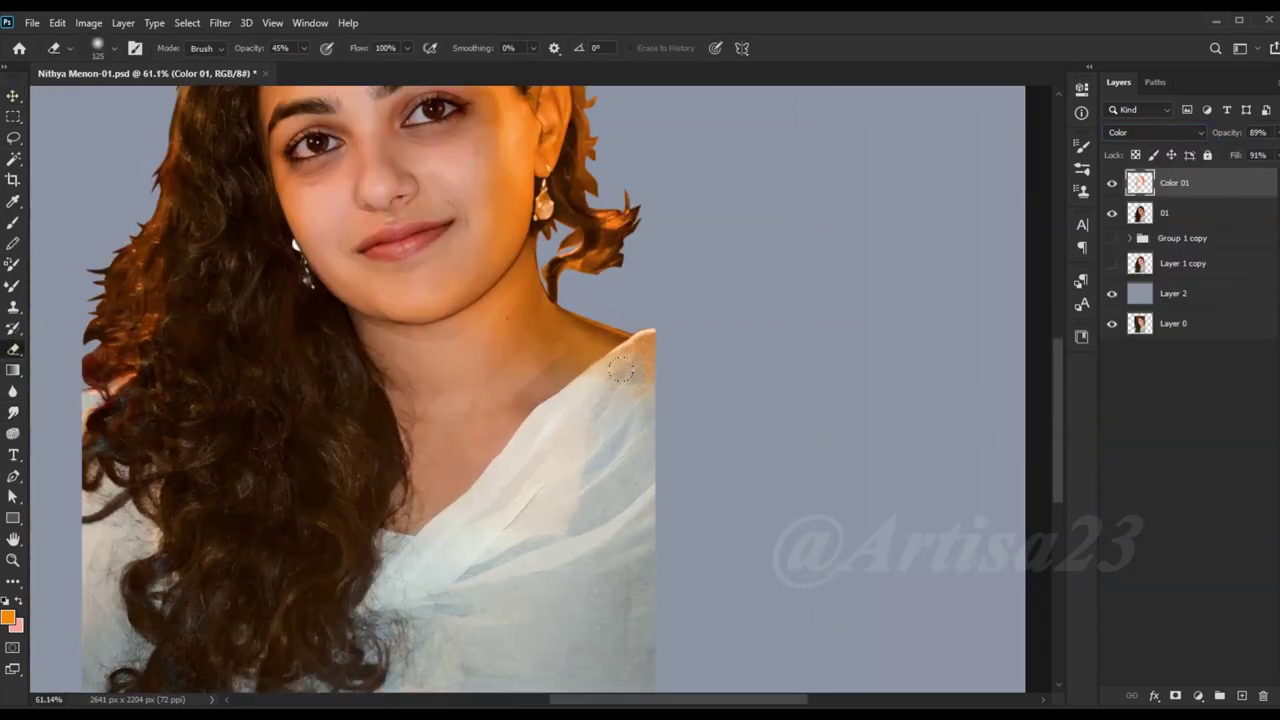
pyautogui.scroll(-2, 620, 370)
pyautogui.scroll(-2, 500, 375)
# Step: Merge Color 01 with layer 01 into a new layer 01, with 01 copy visible above
pyautogui.press('v')
pyautogui.click(1175, 215)
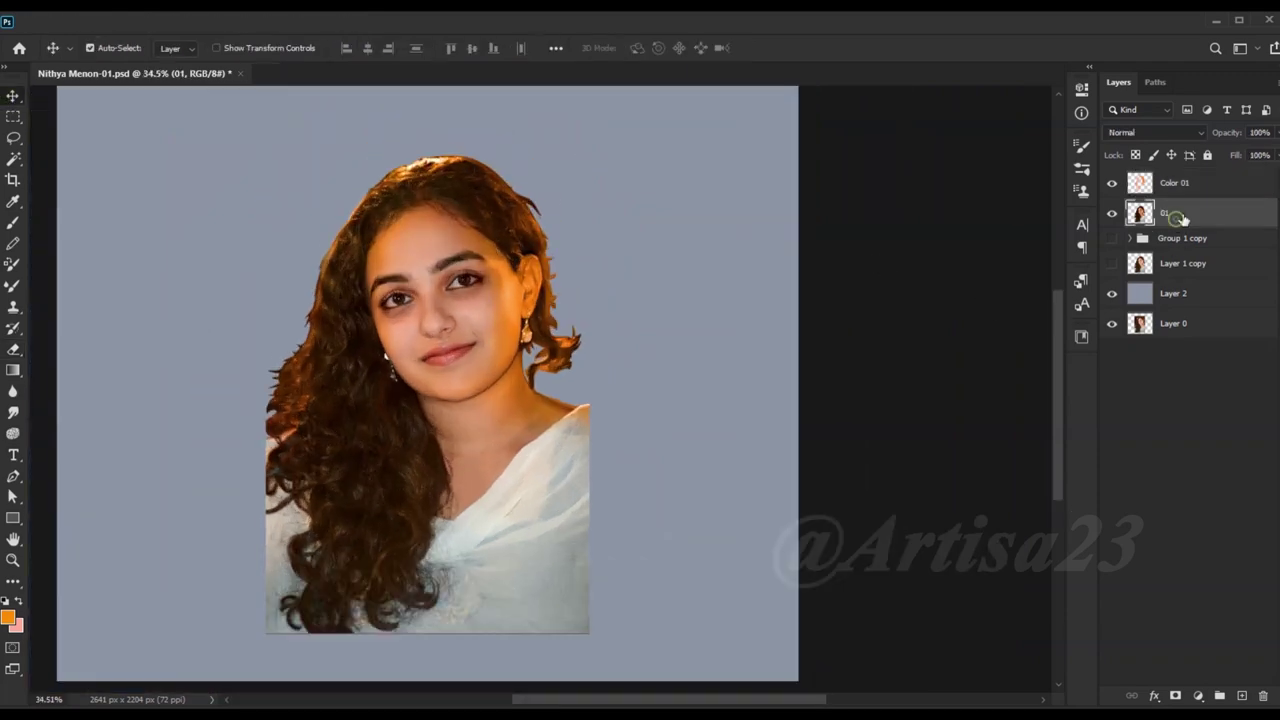
pyautogui.hotkey('ctrl', 'j')
pyautogui.keyDown('shift'); pyautogui.click(1190, 183); pyautogui.keyUp('shift')
pyautogui.hotkey('ctrl', 'g')
pyautogui.hotkey('ctrl', 'j')
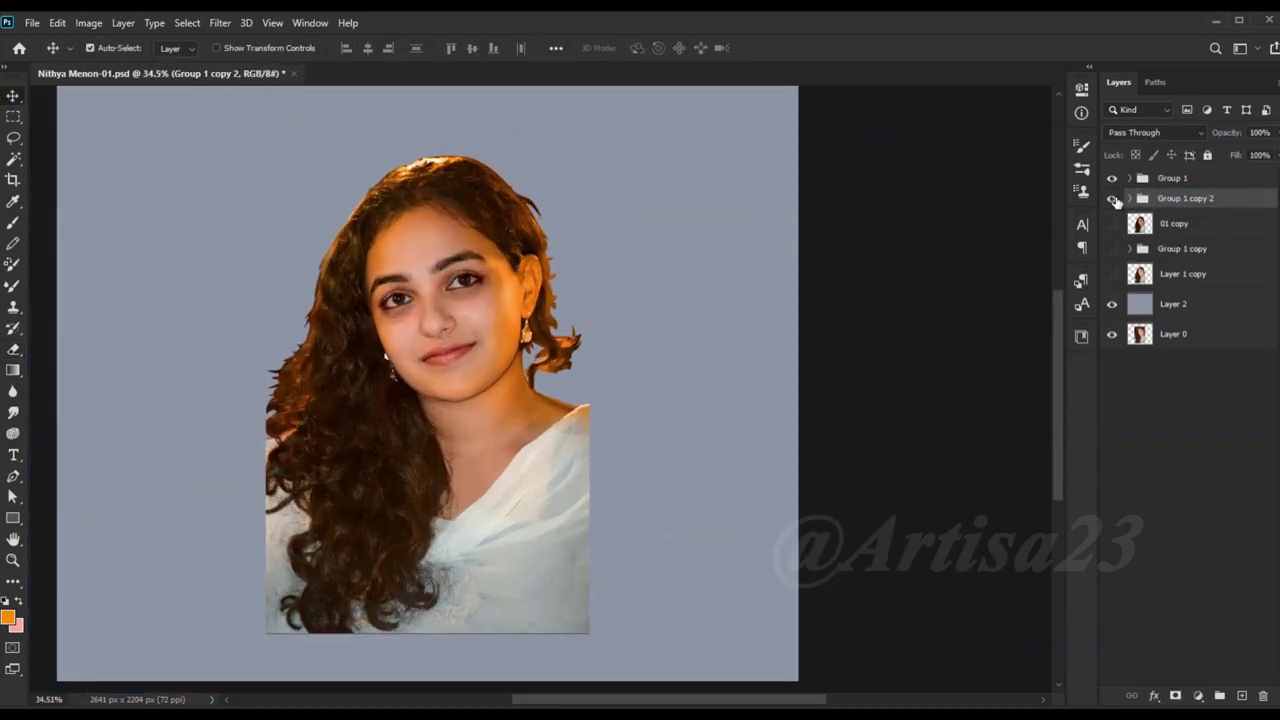
pyautogui.rightClick(1175, 178)
pyautogui.click(1045, 577)
pyautogui.doubleClick(1174, 183)
pyautogui.moveTo(1175, 233); pyautogui.dragTo(1175, 206)
pyautogui.click(1112, 213)
pyautogui.click(1190, 183)
# Step: Open Unsharp Mask settings (Amount 91%, Radius 9.1 pixels) for layer 01
pyautogui.scroll(2, 507, 315)
pyautogui.scroll(-1, 495, 315)
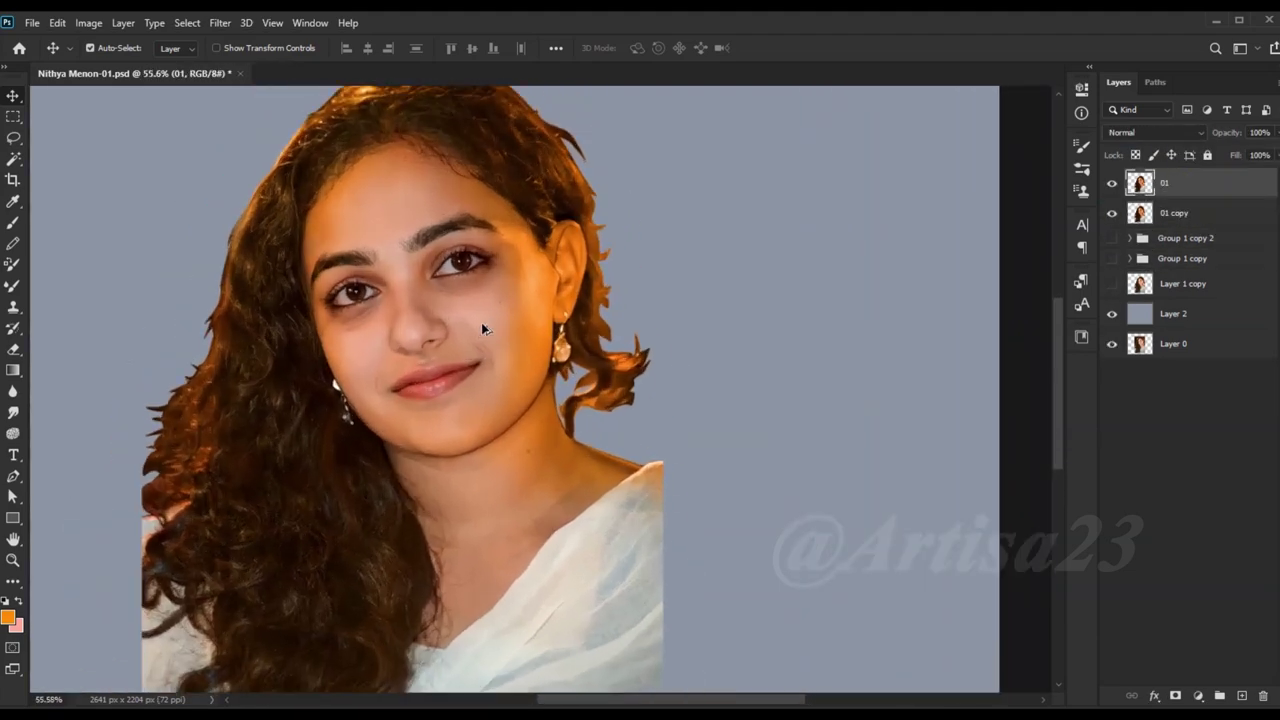
pyautogui.scroll(-1, 505, 290)
pyautogui.scroll(1, 505, 284)
pyautogui.click(220, 22)
pyautogui.click(463, 406)
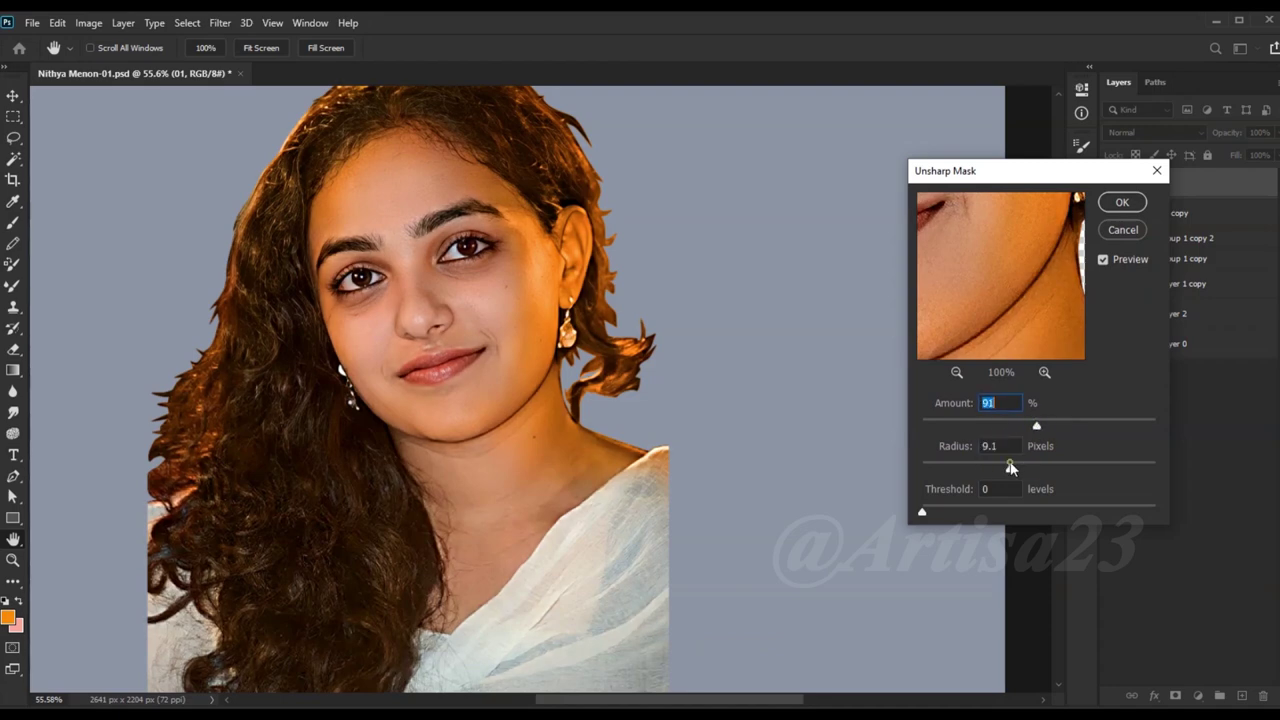
# Step: Apply the Unsharp Mask sharpening to layer 01
pyautogui.click(1120, 203)
pyautogui.scroll(-1, 520, 330)
pyautogui.scroll(-1, 480, 330)
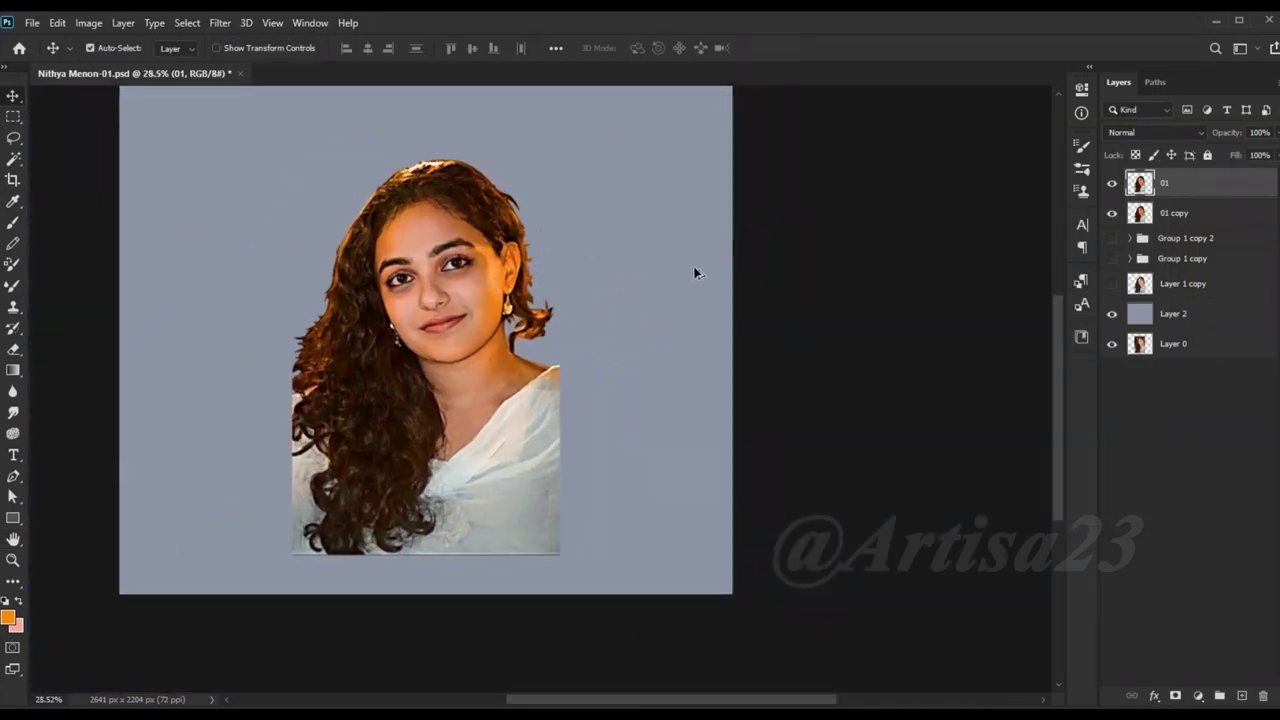
pyautogui.scroll(1, 474, 336)
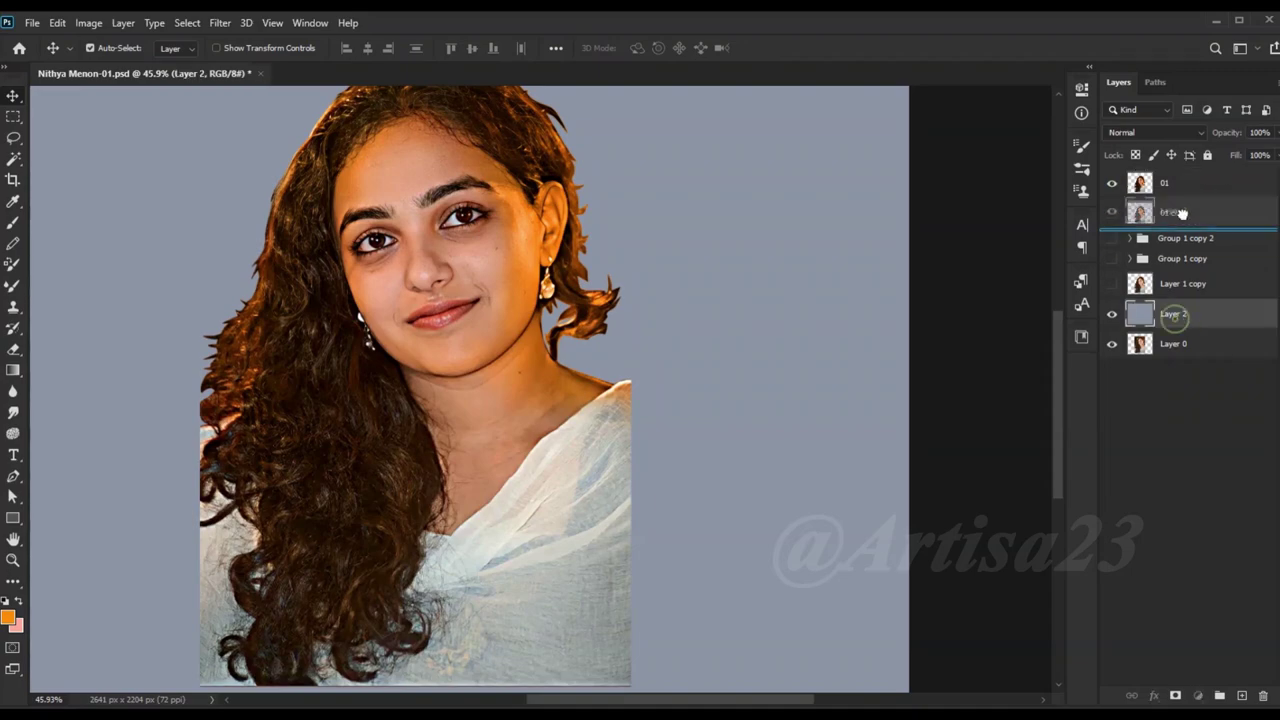
# Step: Move grey Layer 2 up beneath 01 copy and switch to Smudge at 51% strength
pyautogui.moveTo(1173, 313); pyautogui.dragTo(1180, 228)
pyautogui.scroll(-1, 473, 343)
pyautogui.press('r')
pyautogui.scroll(5, 445, 210)
pyautogui.scroll(1, 400, 200)
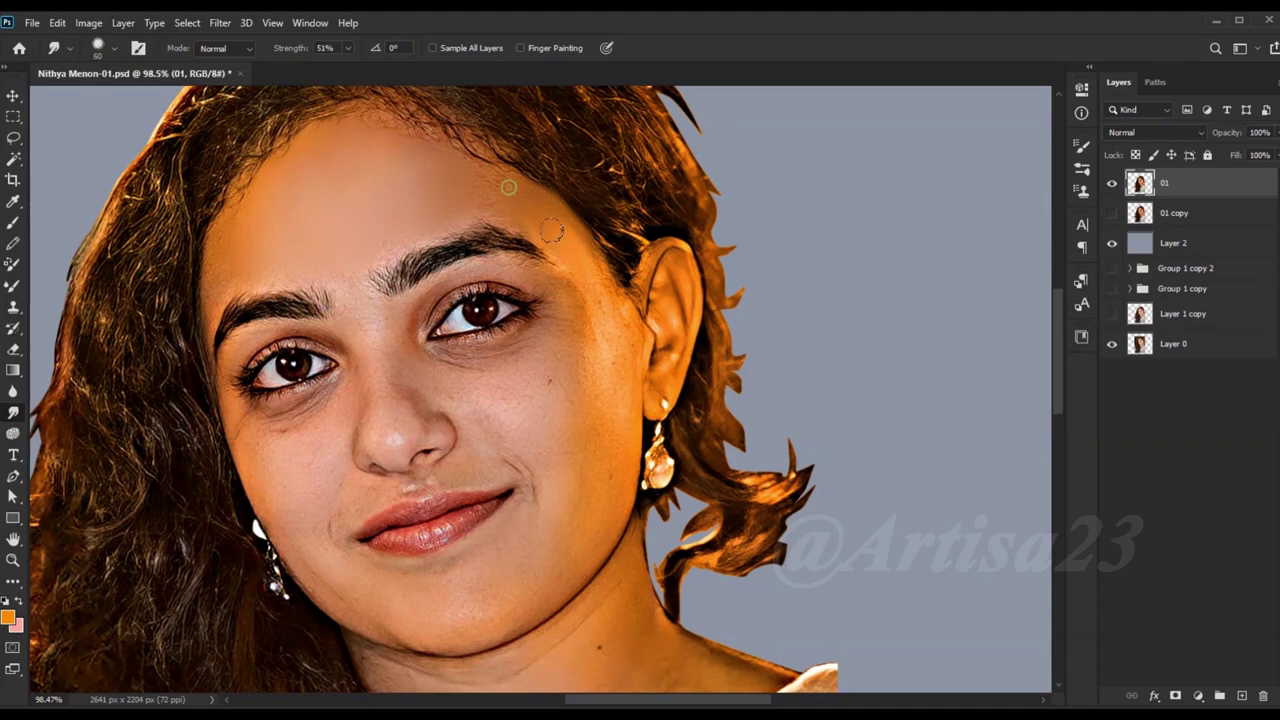
# Step: Smudge the lower lashes at the left eye's outer corner and the cheek below it
pyautogui.scroll(3, 411, 346)
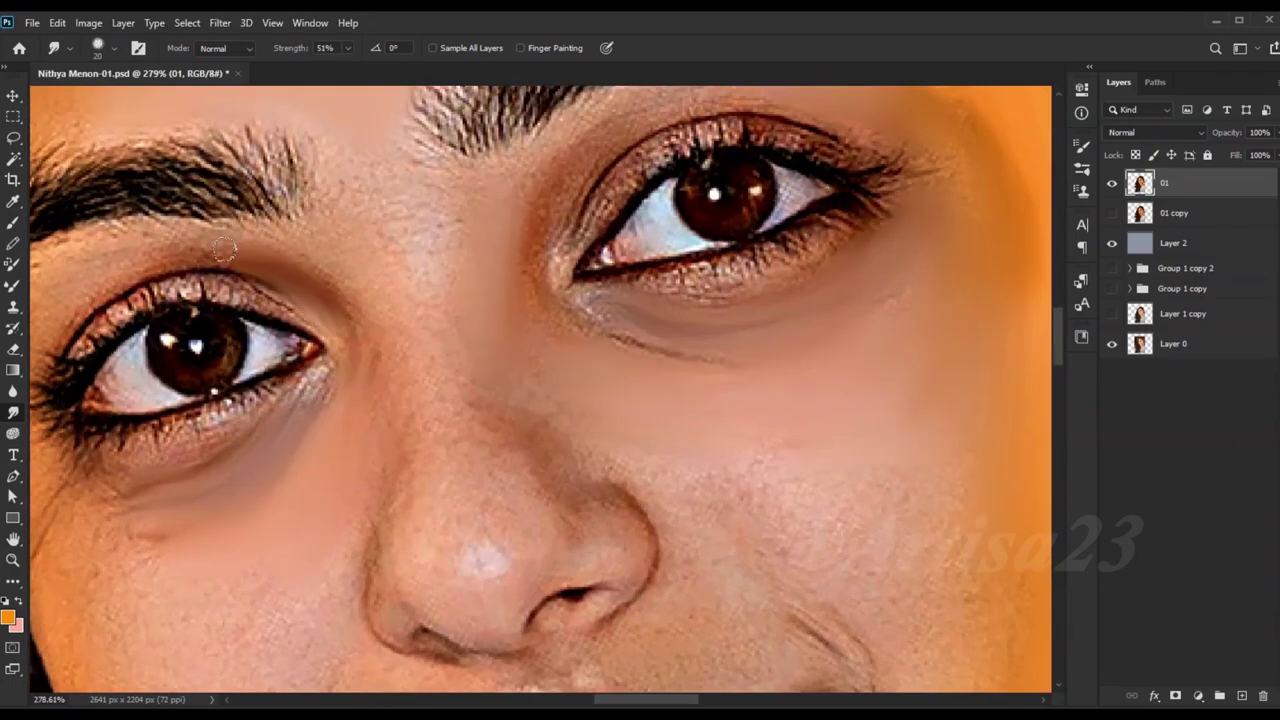
pyautogui.moveTo(160, 255); pyautogui.dragTo(365, 248)
pyautogui.press('[')
pyautogui.press('[')
pyautogui.press('[')
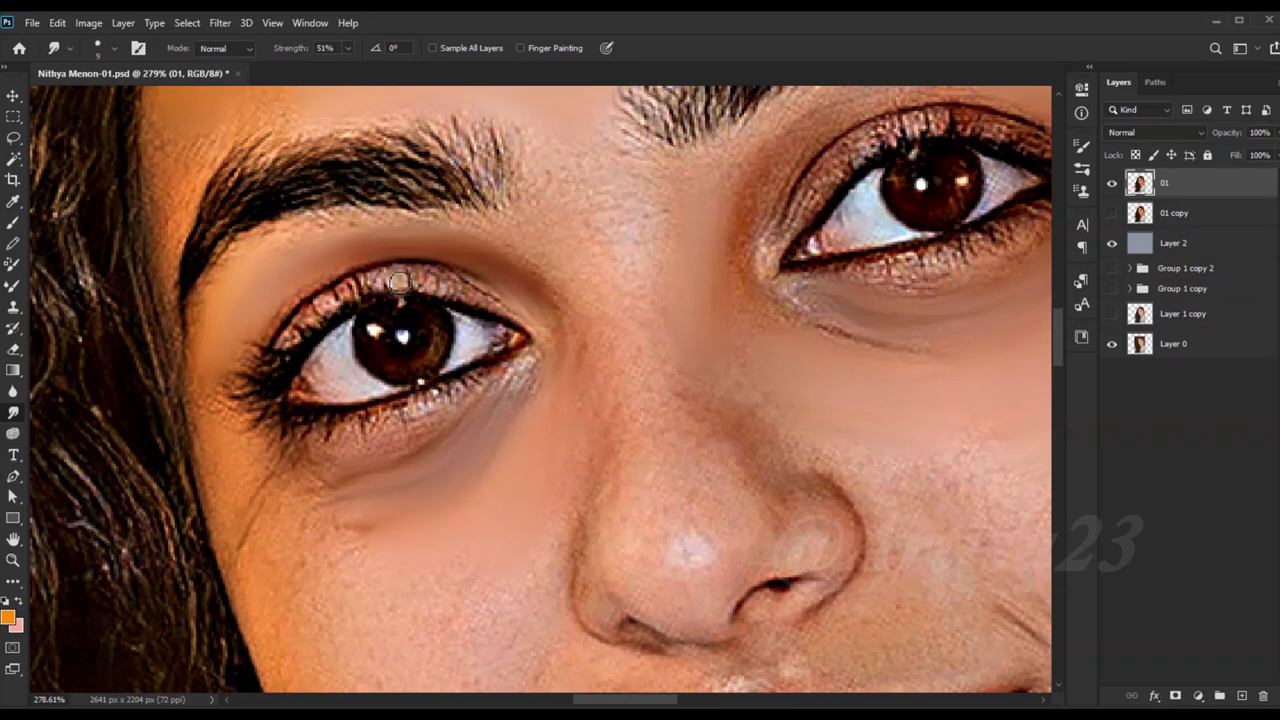
pyautogui.moveTo(240, 383)
pyautogui.mouseDown()
pyautogui.moveTo(273, 412)
pyautogui.moveTo(368, 432)
pyautogui.mouseUp()
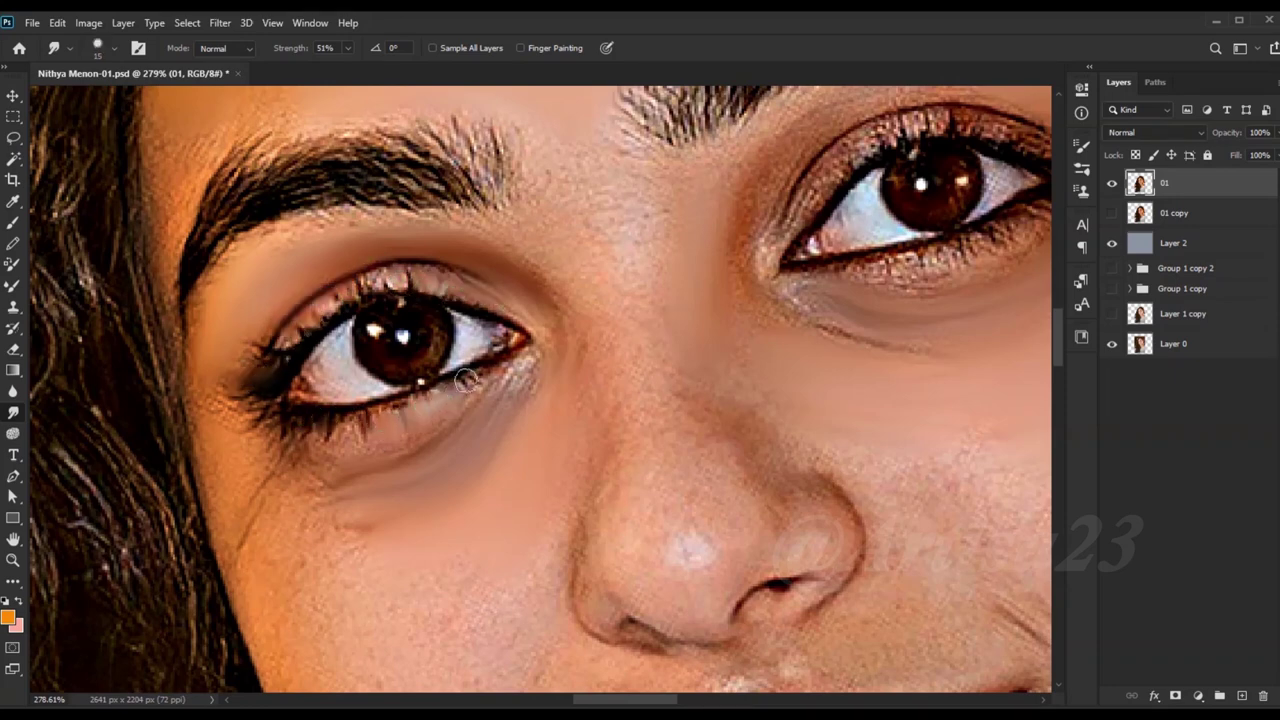
pyautogui.press(']')
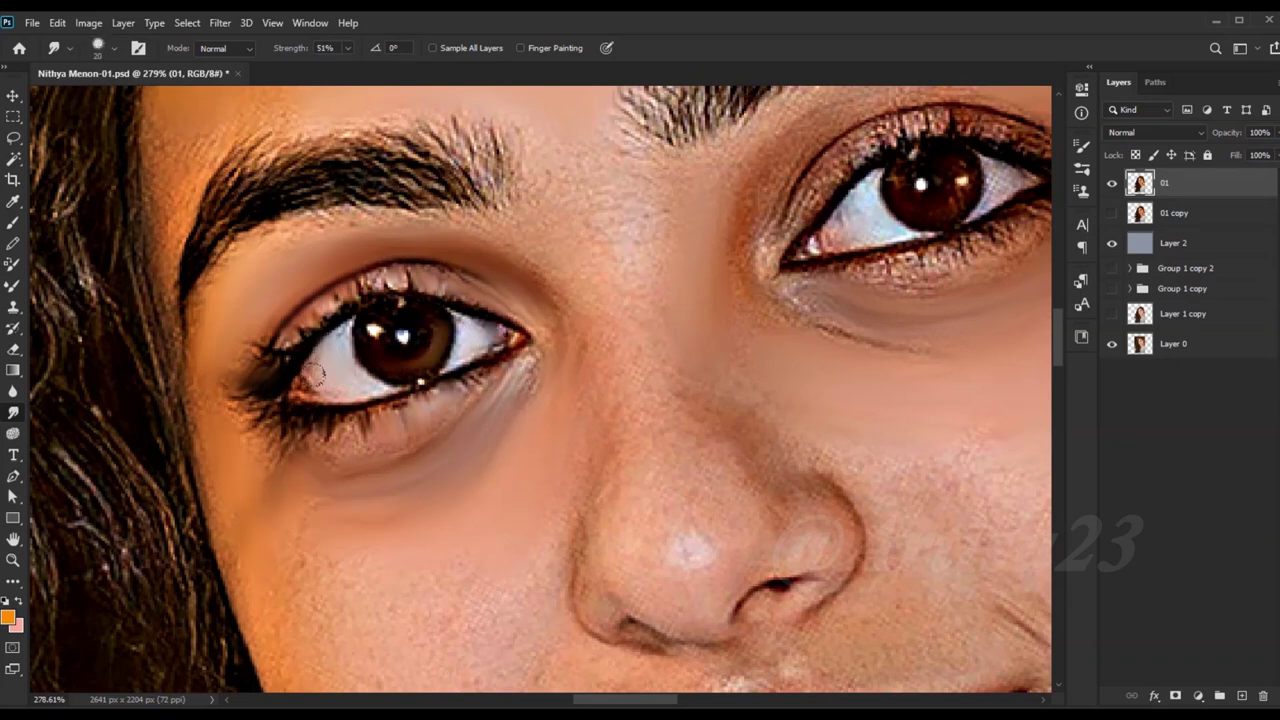
pyautogui.press(']')
pyautogui.scroll(-2, 480, 457)
pyautogui.moveTo(352, 448); pyautogui.dragTo(399, 502)
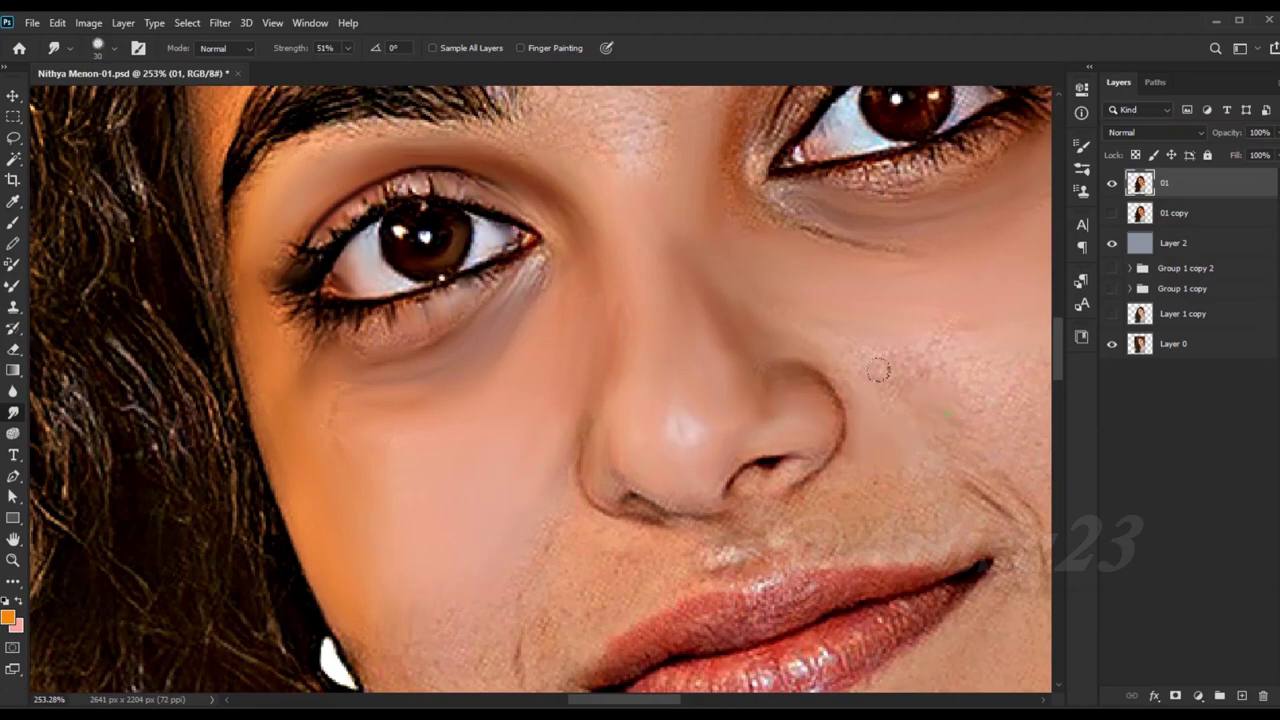
pyautogui.scroll(-1, 961, 365)
pyautogui.scroll(-2, 813, 337)
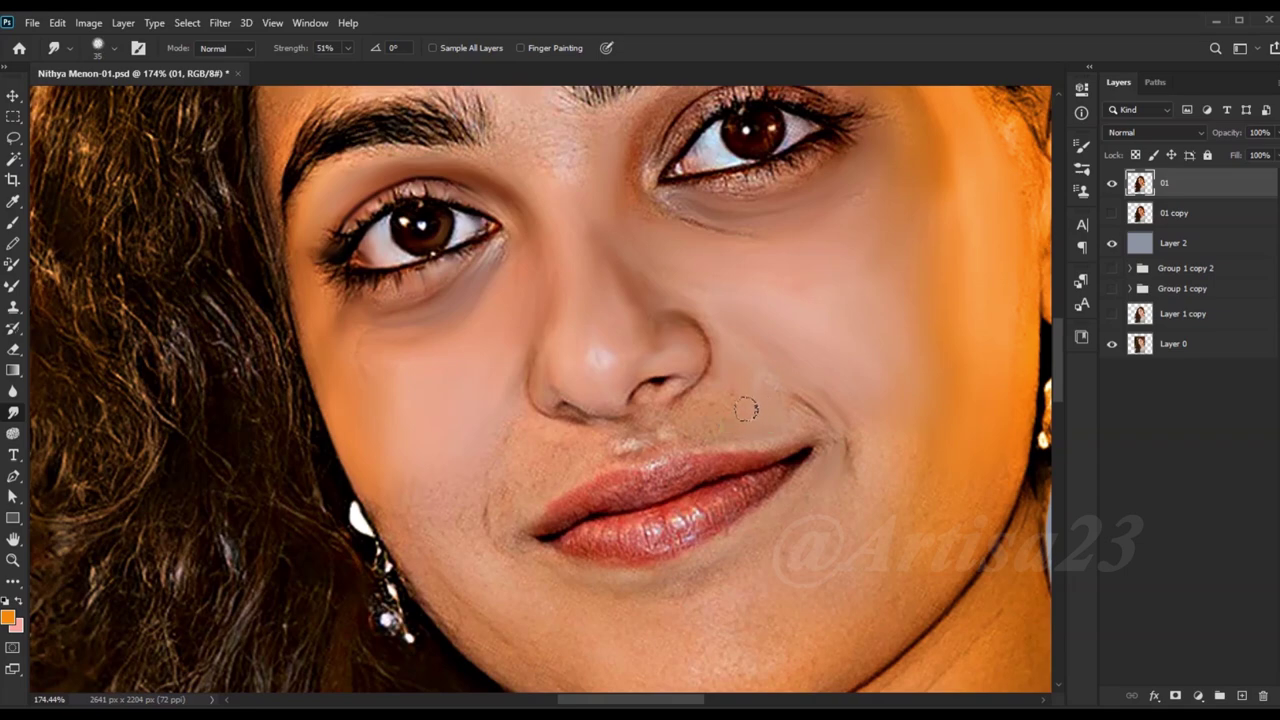
pyautogui.scroll(3, 801, 418)
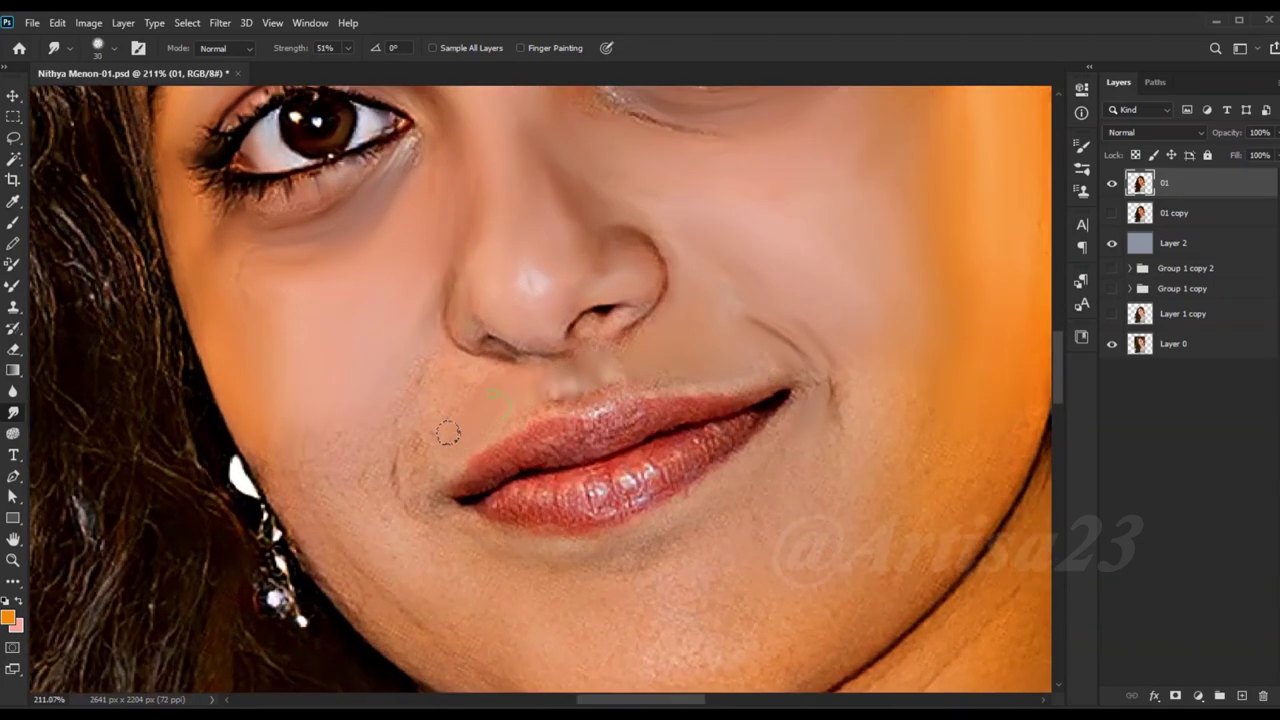
pyautogui.scroll(2, 435, 390)
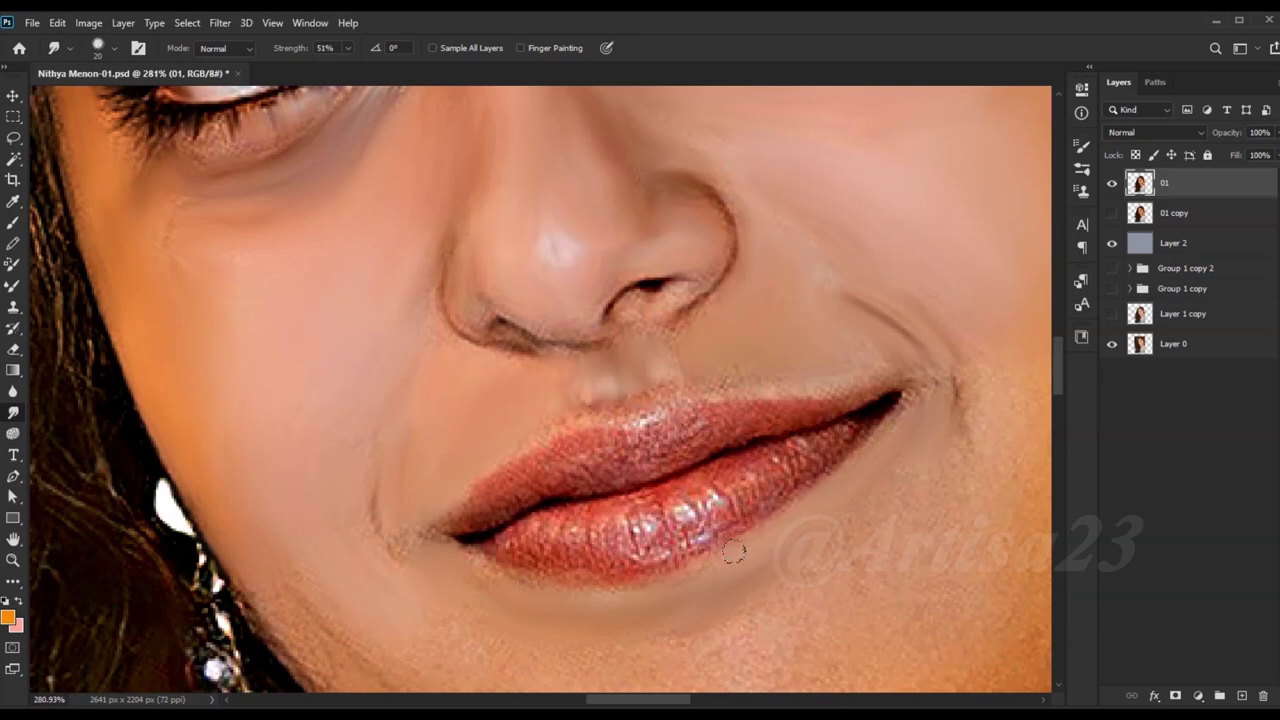
pyautogui.scroll(-2, 704, 359)
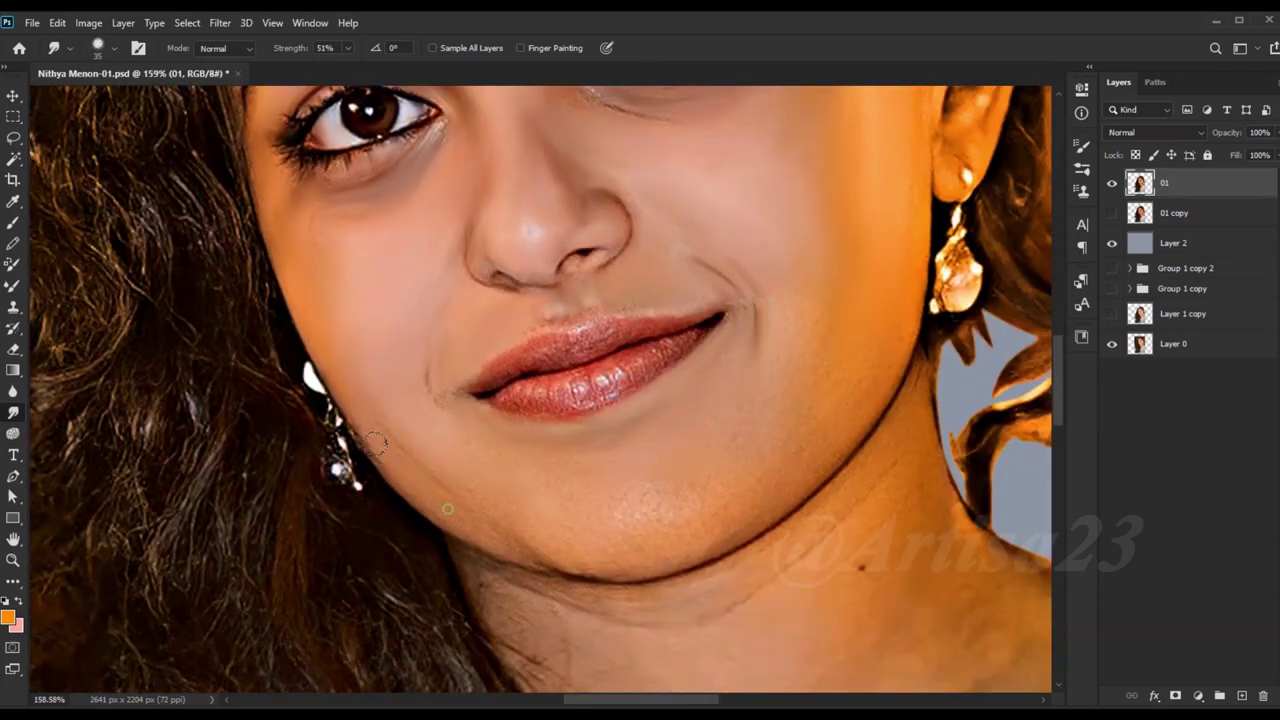
# Step: Blend the shading along the chin, jawline and neck below the jaw
pyautogui.moveTo(753, 491); pyautogui.dragTo(671, 520)
pyautogui.moveTo(820, 495)
pyautogui.mouseDown()
pyautogui.moveTo(650, 590)
pyautogui.moveTo(520, 610)
pyautogui.mouseUp()
pyautogui.scroll(-5, 840, 553)
pyautogui.scroll(5, 621, 276)
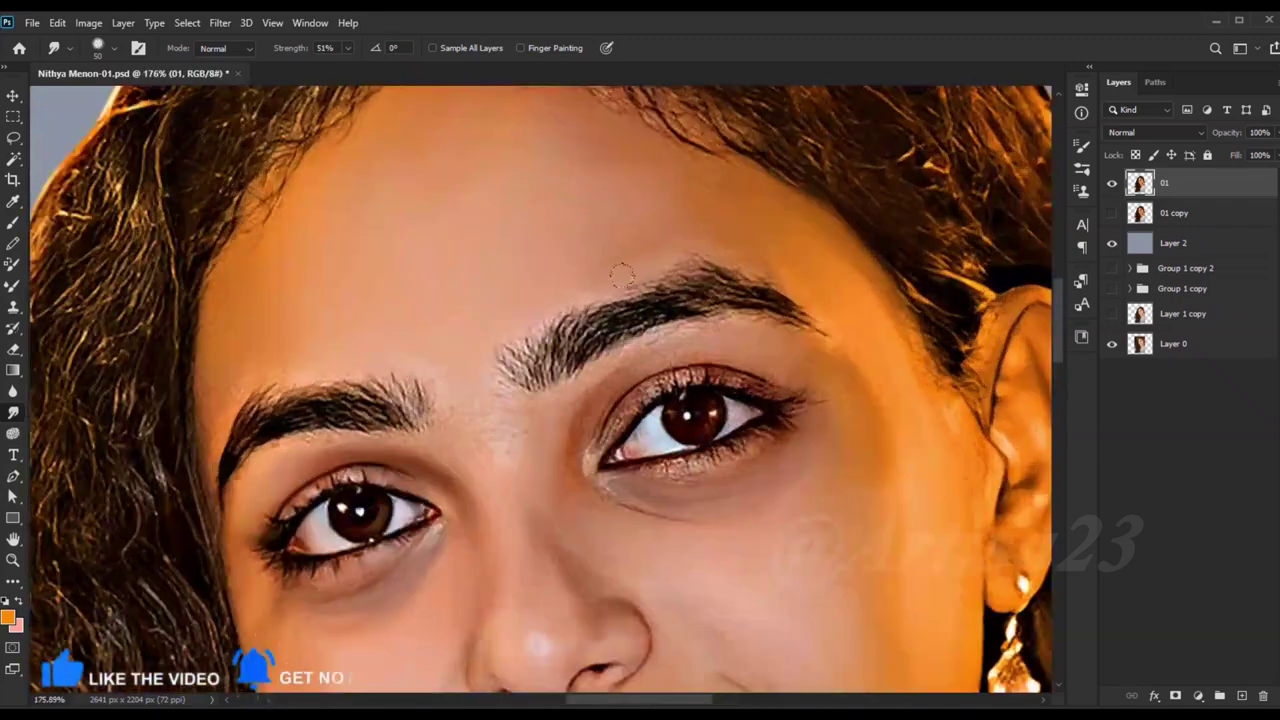
pyautogui.scroll(3, 700, 430)
# Step: Smooth the skin under the right eye, its crease, eyelid, lashes and eye corners
pyautogui.press('[')
pyautogui.press('[')
pyautogui.moveTo(705, 485); pyautogui.dragTo(683, 519)
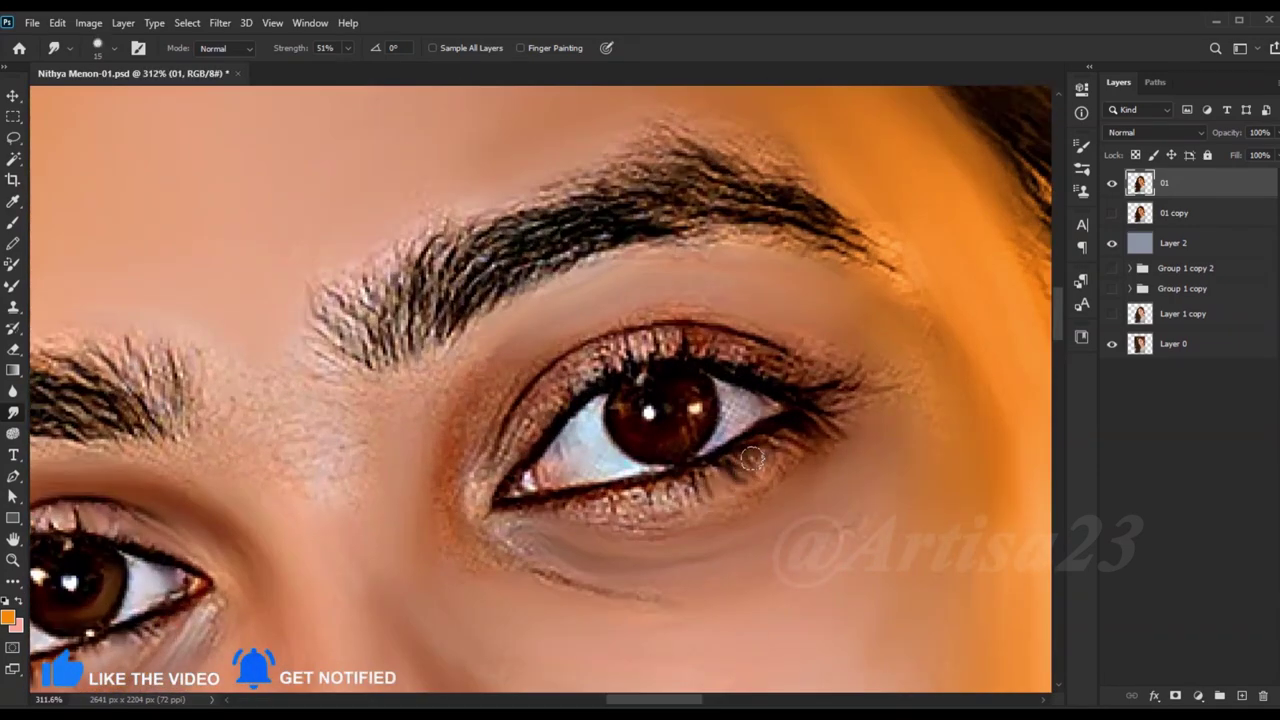
pyautogui.press(']')
pyautogui.moveTo(540, 557); pyautogui.dragTo(502, 550)
pyautogui.press('[')
pyautogui.moveTo(473, 442); pyautogui.dragTo(719, 341)
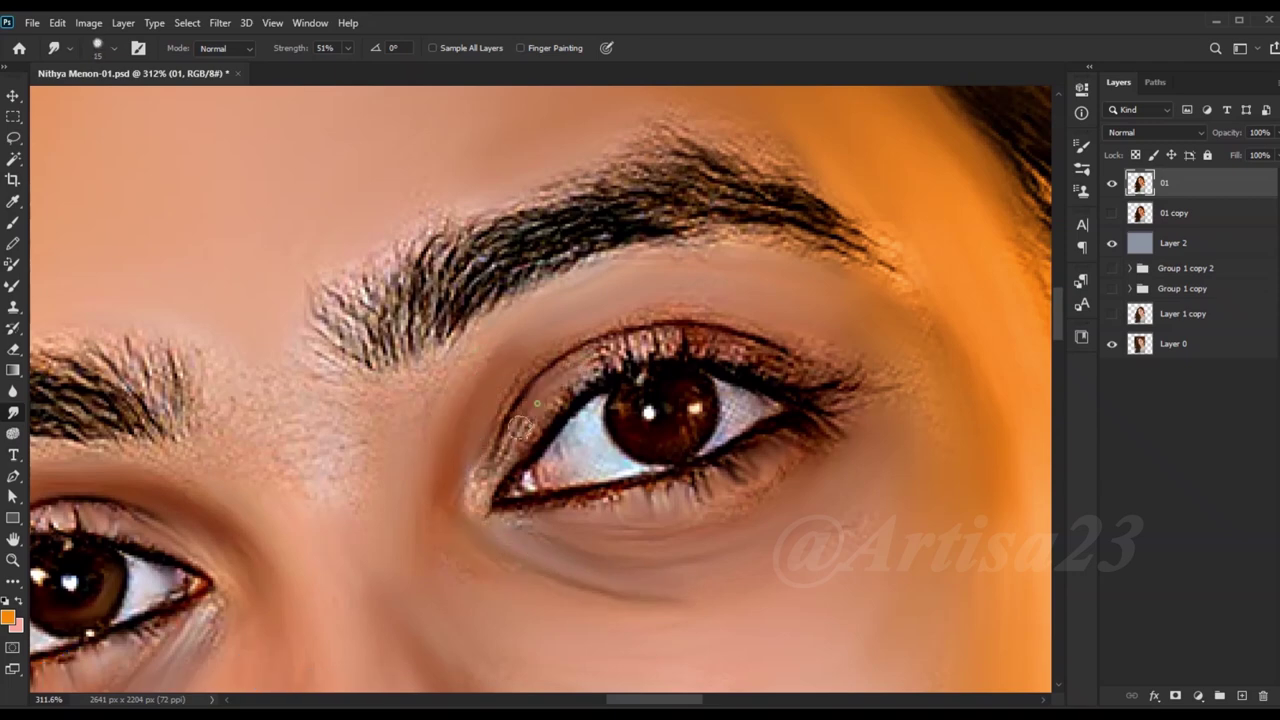
pyautogui.moveTo(719, 341); pyautogui.dragTo(600, 310)
pyautogui.press(']')
pyautogui.press(']')
pyautogui.press(']')
pyautogui.moveTo(872, 386); pyautogui.dragTo(835, 372)
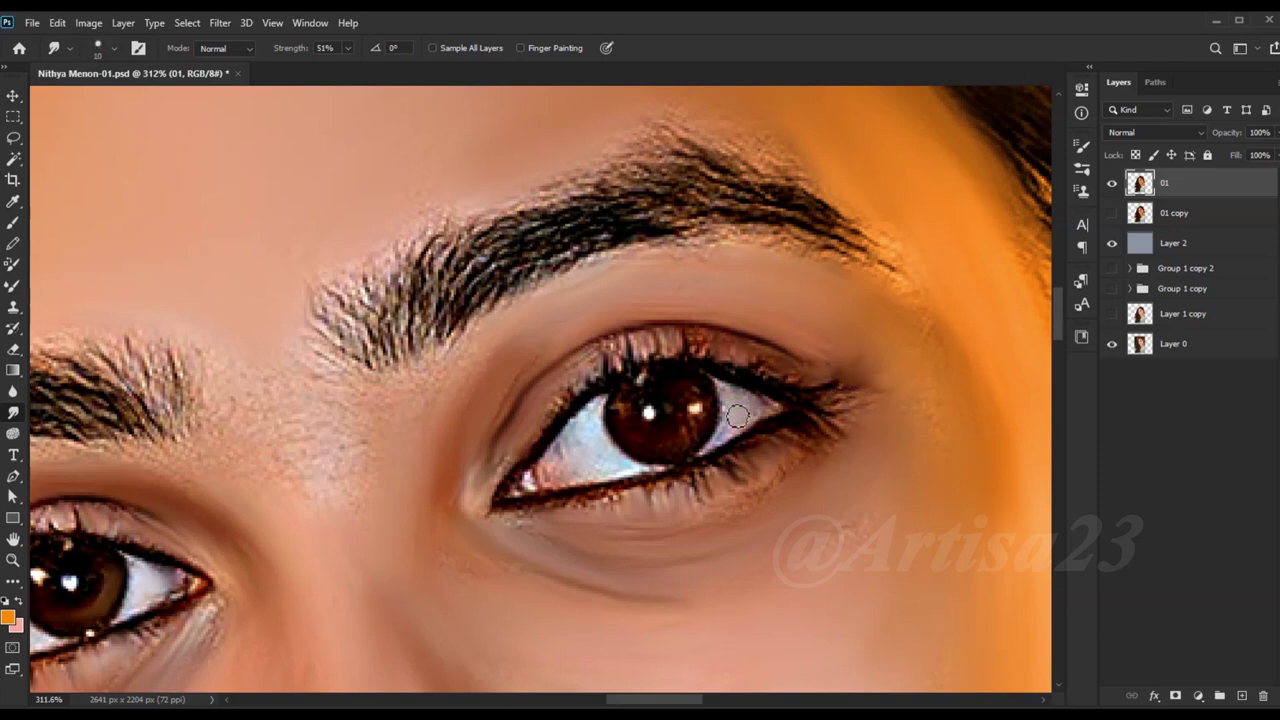
pyautogui.moveTo(590, 475); pyautogui.dragTo(557, 430)
pyautogui.press('[')
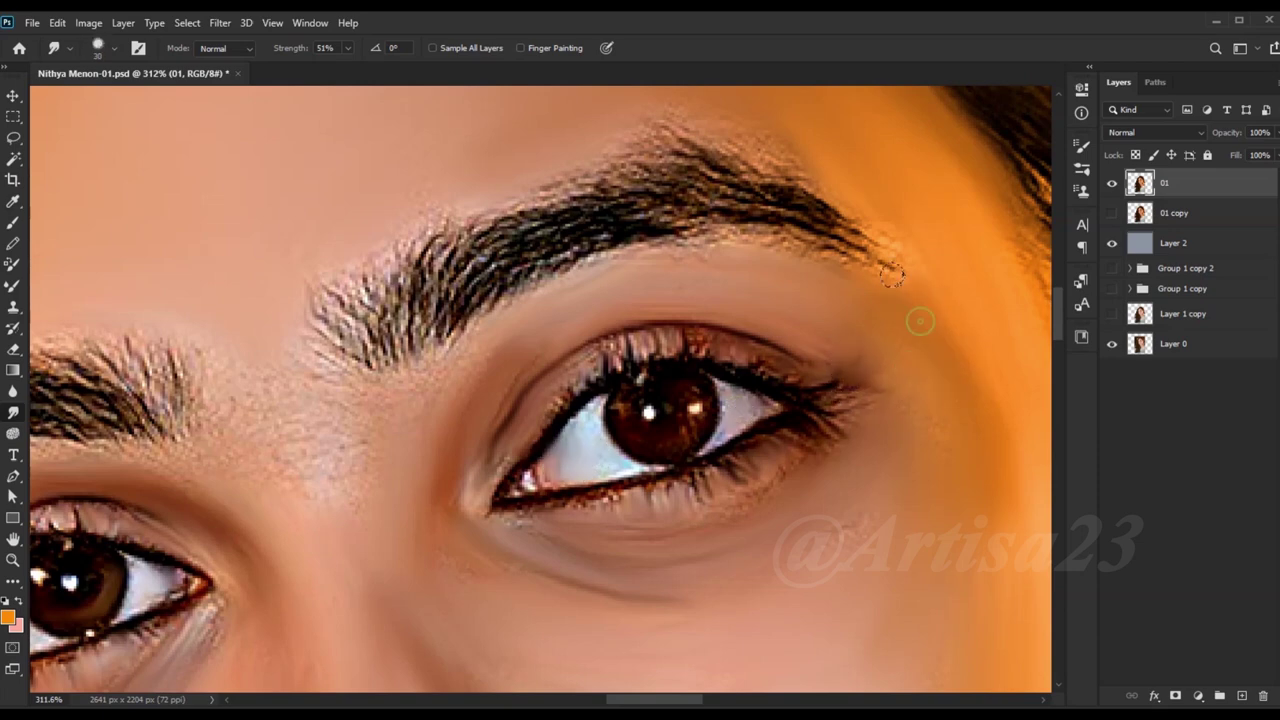
# Step: Smudge the right eyebrow into smooth strokes along its length and edges
pyautogui.moveTo(770, 200); pyautogui.dragTo(355, 345)
pyautogui.moveTo(480, 212); pyautogui.dragTo(350, 322)
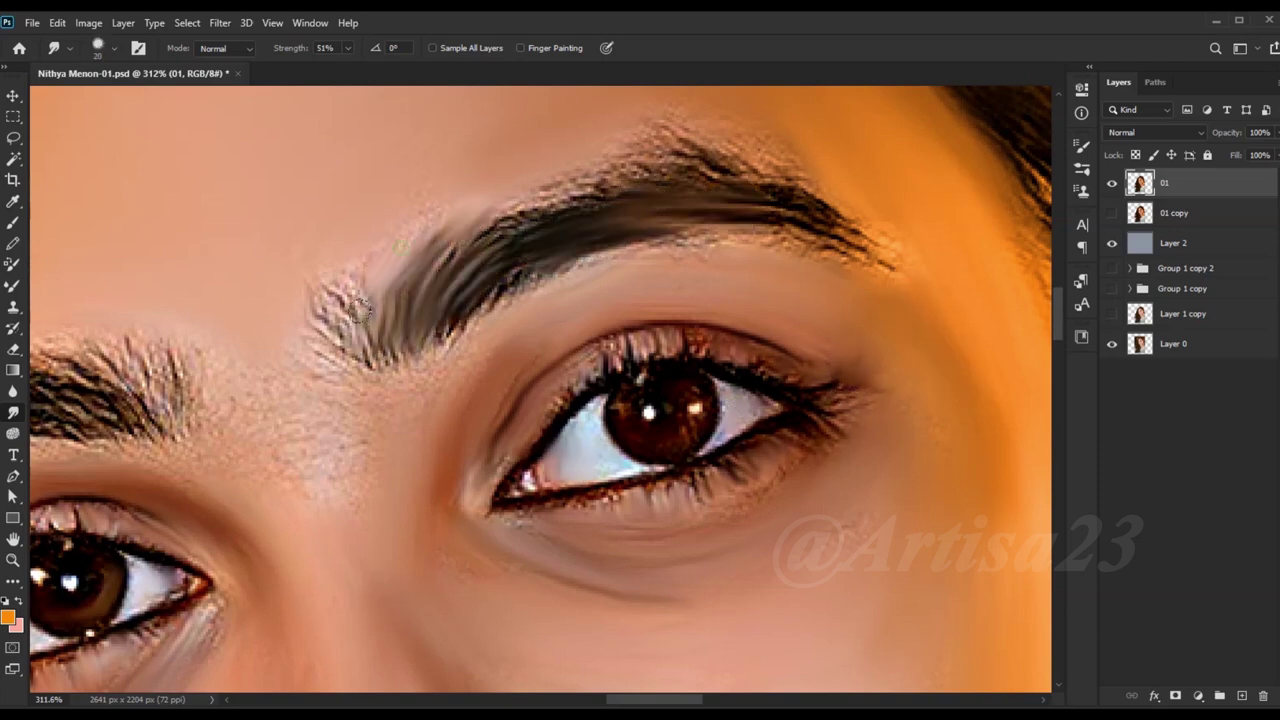
pyautogui.press(']')
pyautogui.moveTo(520, 215); pyautogui.dragTo(797, 145)
pyautogui.press('[')
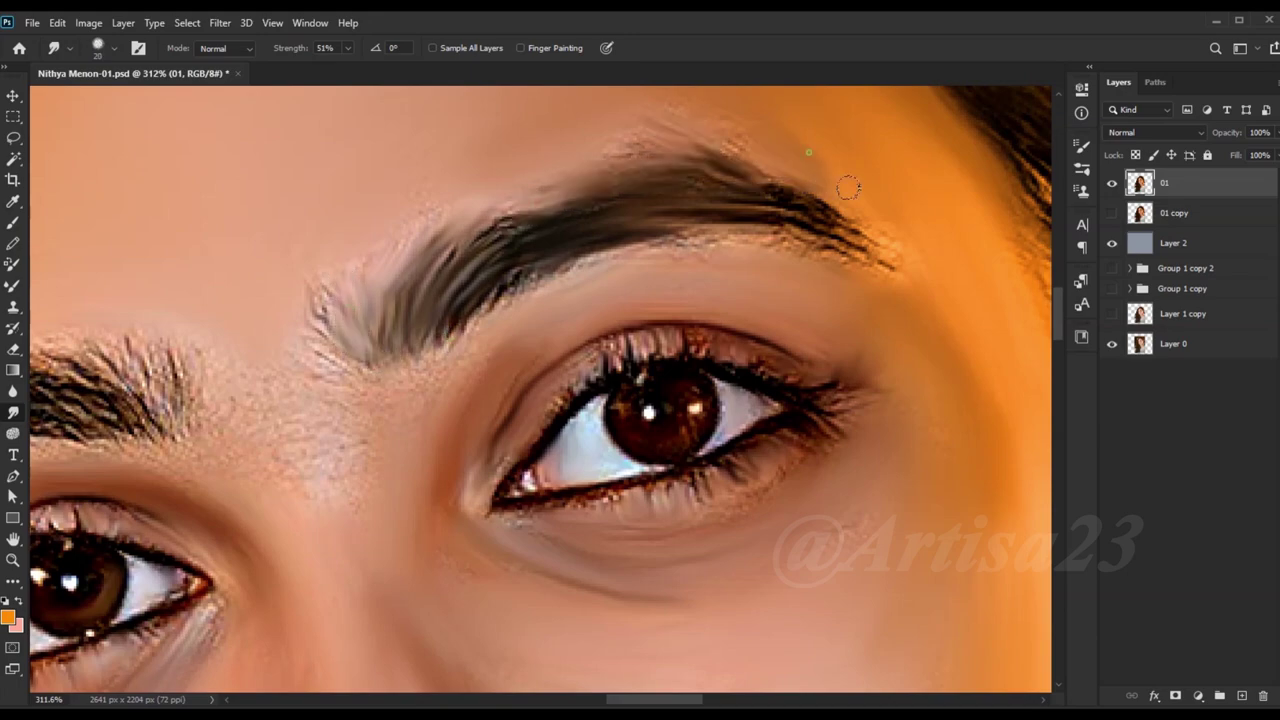
# Step: Smudge the left eyebrow into smooth strokes with a smaller brush
pyautogui.scroll(-2, 730, 195)
pyautogui.scroll(-1, 600, 300)
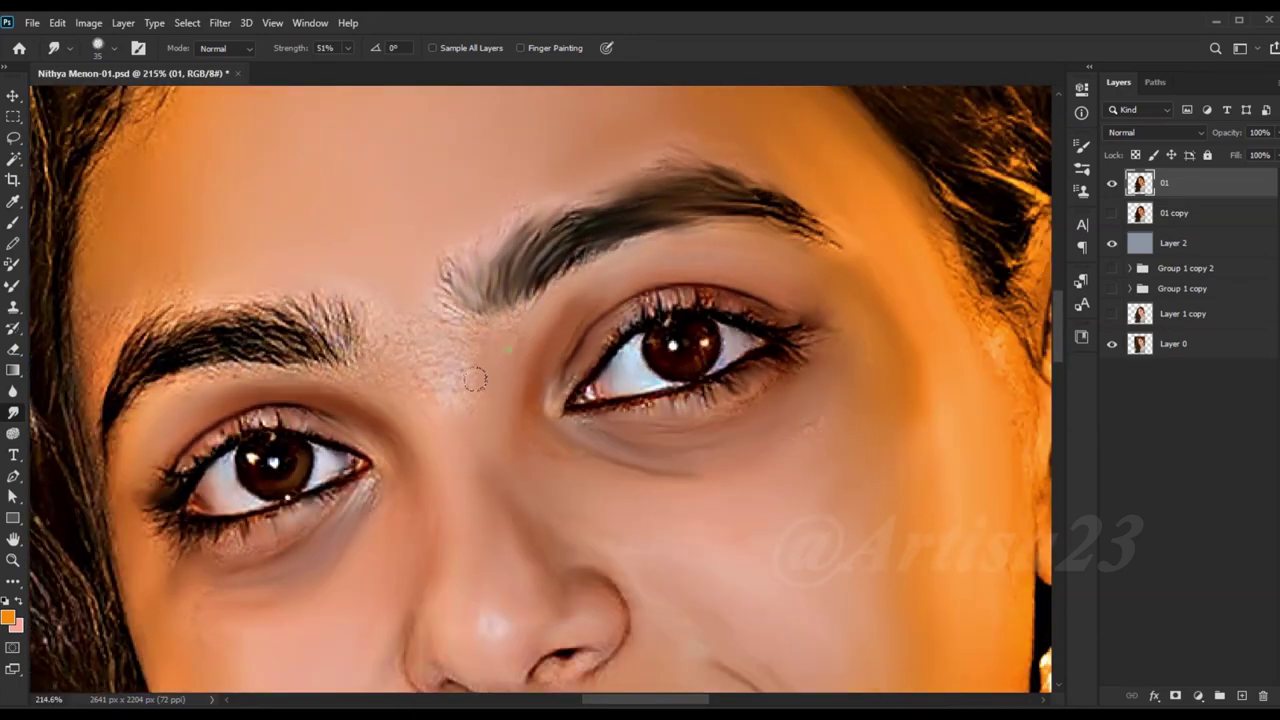
pyautogui.scroll(1, 376, 307)
pyautogui.press('[')
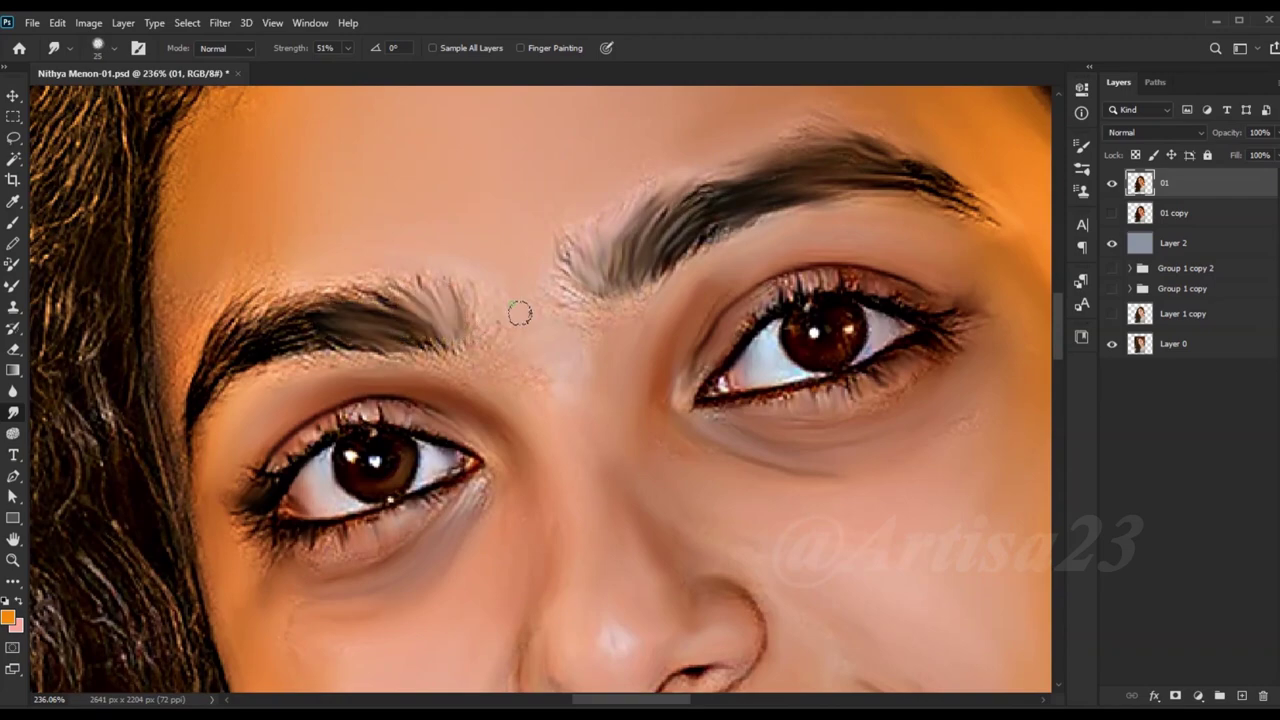
pyautogui.moveTo(485, 340); pyautogui.dragTo(234, 385)
pyautogui.moveTo(398, 290); pyautogui.dragTo(183, 322)
pyautogui.scroll(-1, 183, 322)
pyautogui.scroll(-2, 400, 400)
pyautogui.scroll(-2, 450, 430)
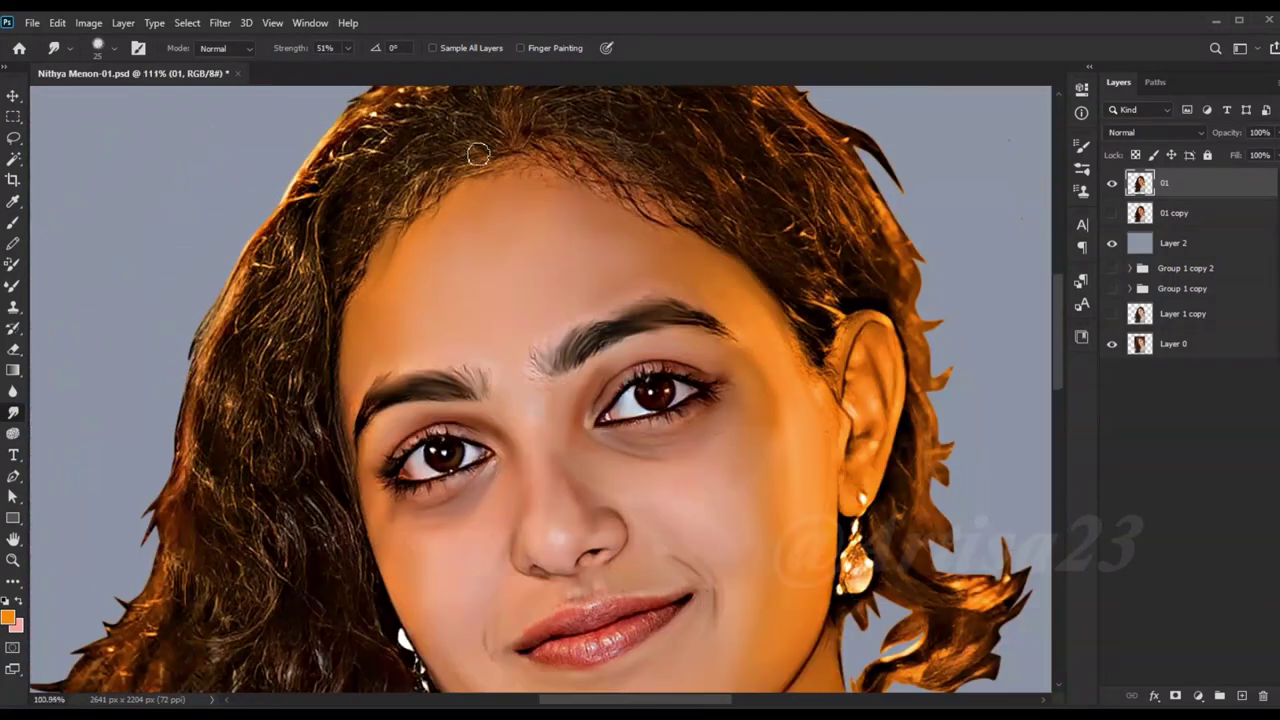
# Step: Smooth the neck skin below the chin and soften the neck crease lines
pyautogui.scroll(3, 478, 458)
pyautogui.scroll(-3, 478, 458)
pyautogui.scroll(3, 786, 443)
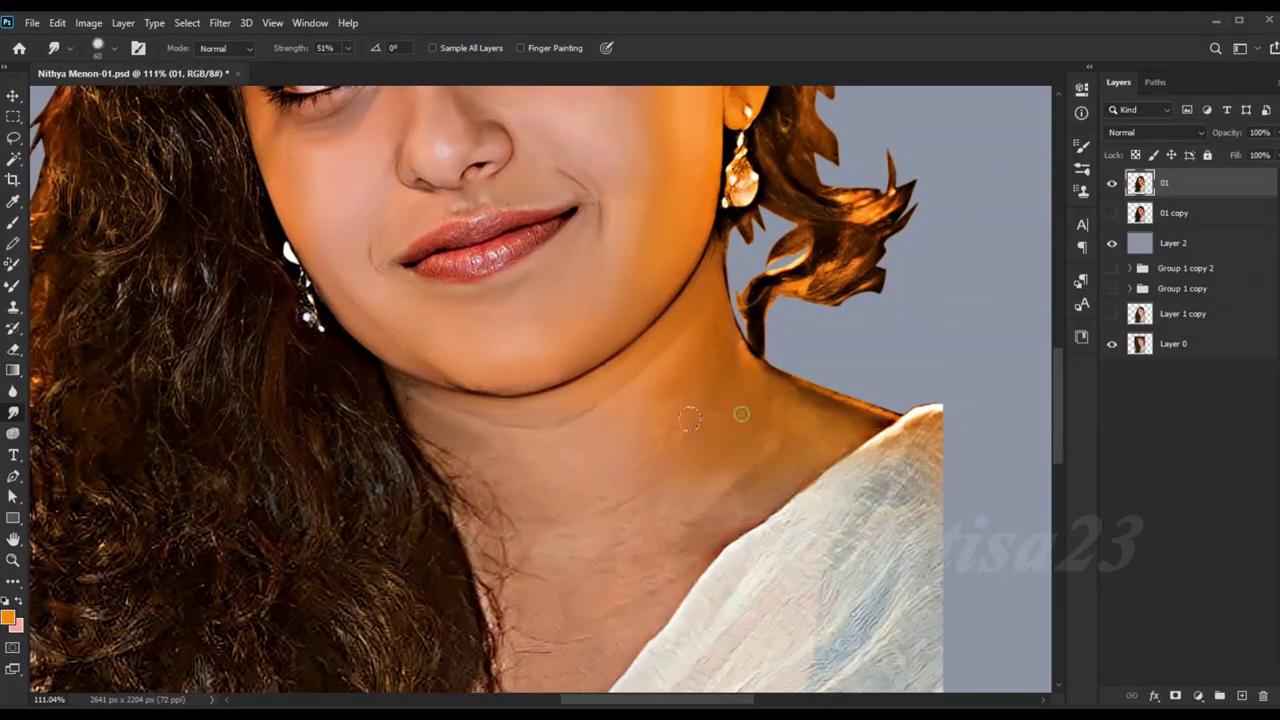
pyautogui.moveTo(521, 486); pyautogui.dragTo(440, 455)
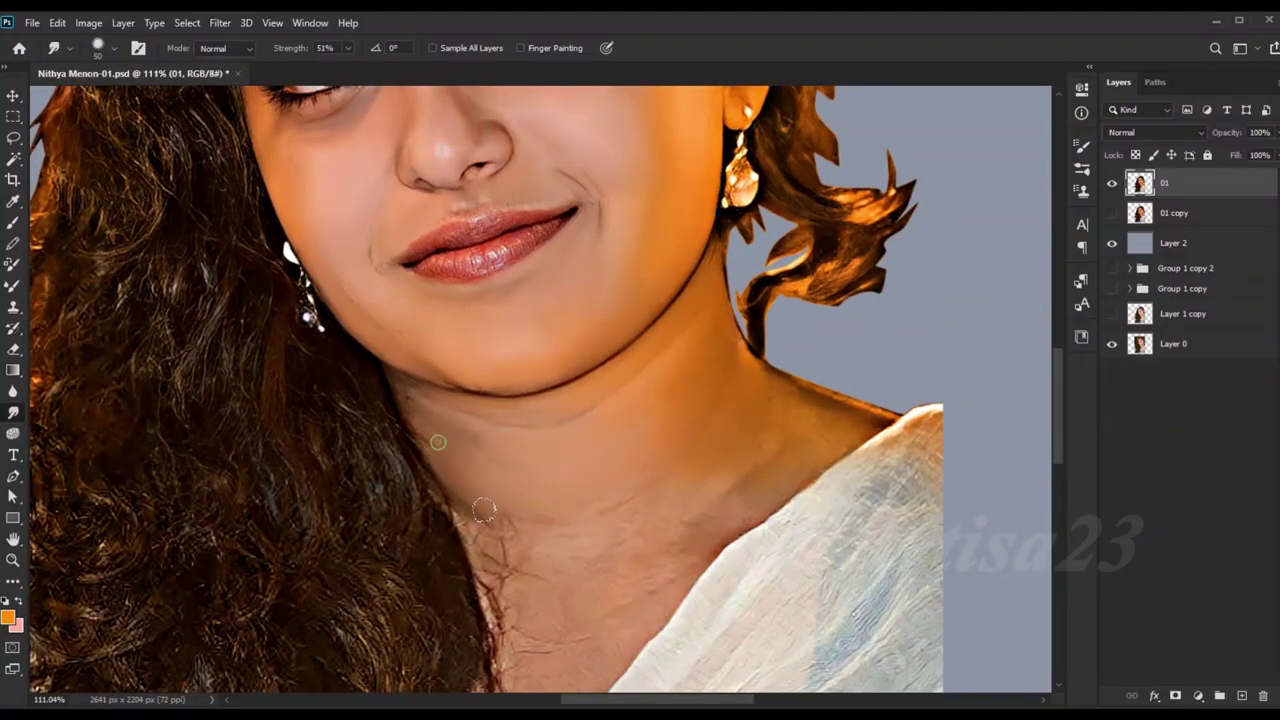
pyautogui.moveTo(470, 530); pyautogui.dragTo(597, 527)
pyautogui.moveTo(515, 572); pyautogui.dragTo(490, 635)
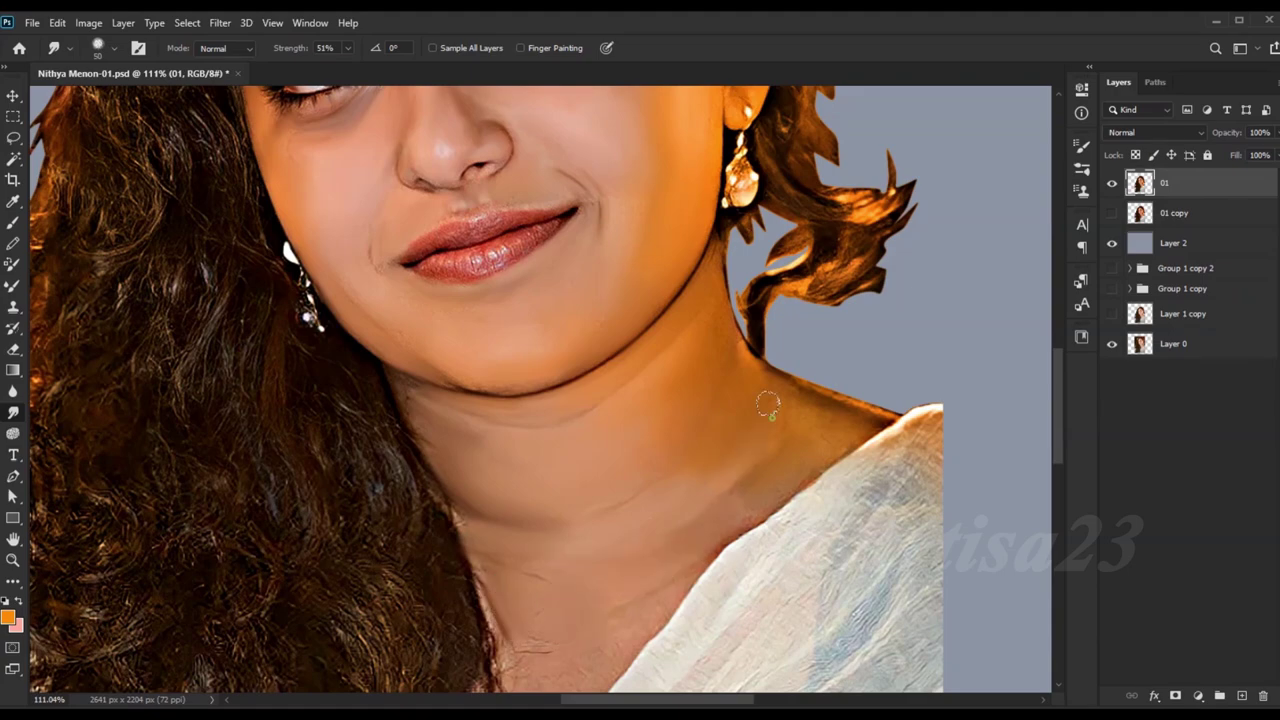
pyautogui.scroll(3, 790, 398)
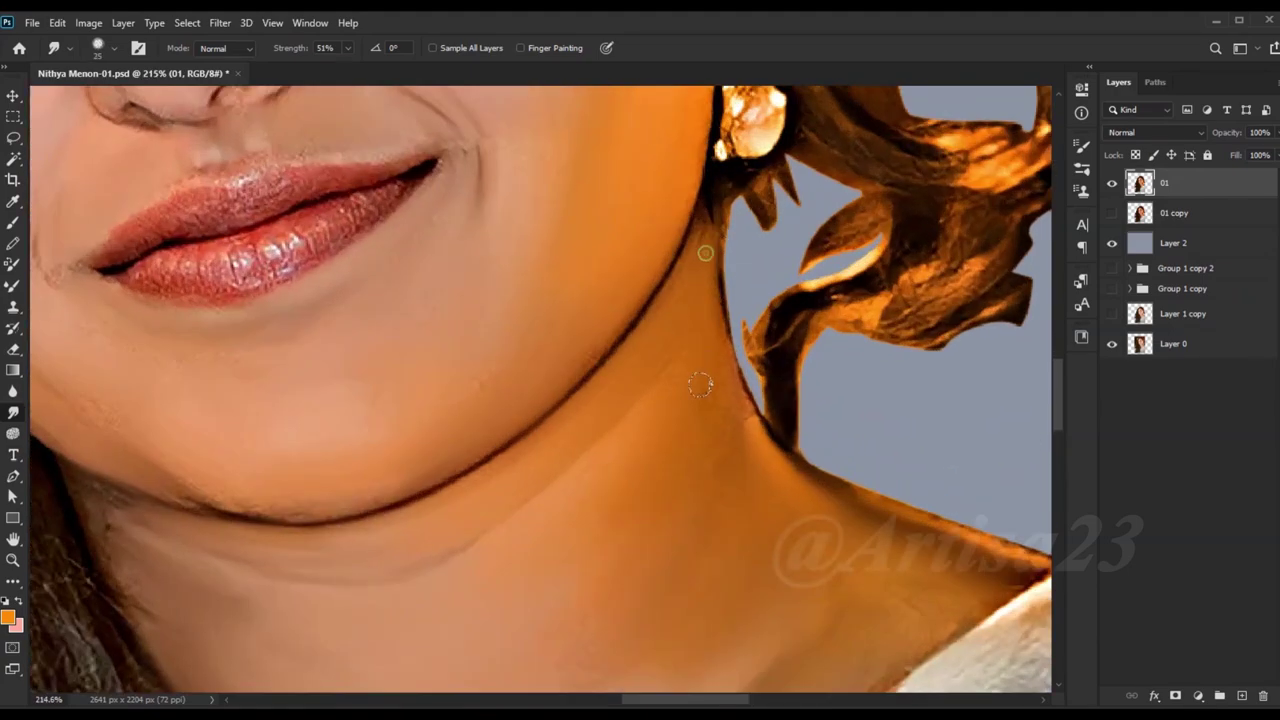
# Step: Blend the neck edge into the nearby hair
pyautogui.moveTo(716, 450); pyautogui.dragTo(546, 300)
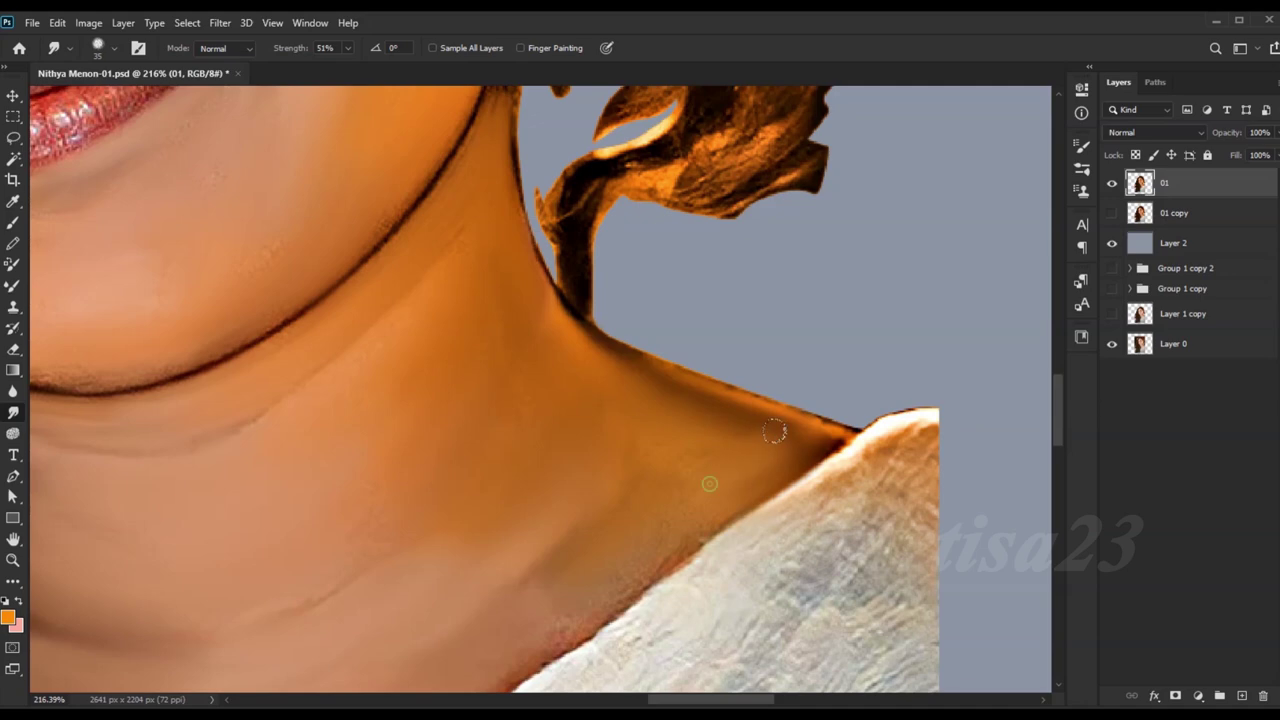
pyautogui.scroll(-2, 723, 463)
pyautogui.scroll(-2, 558, 561)
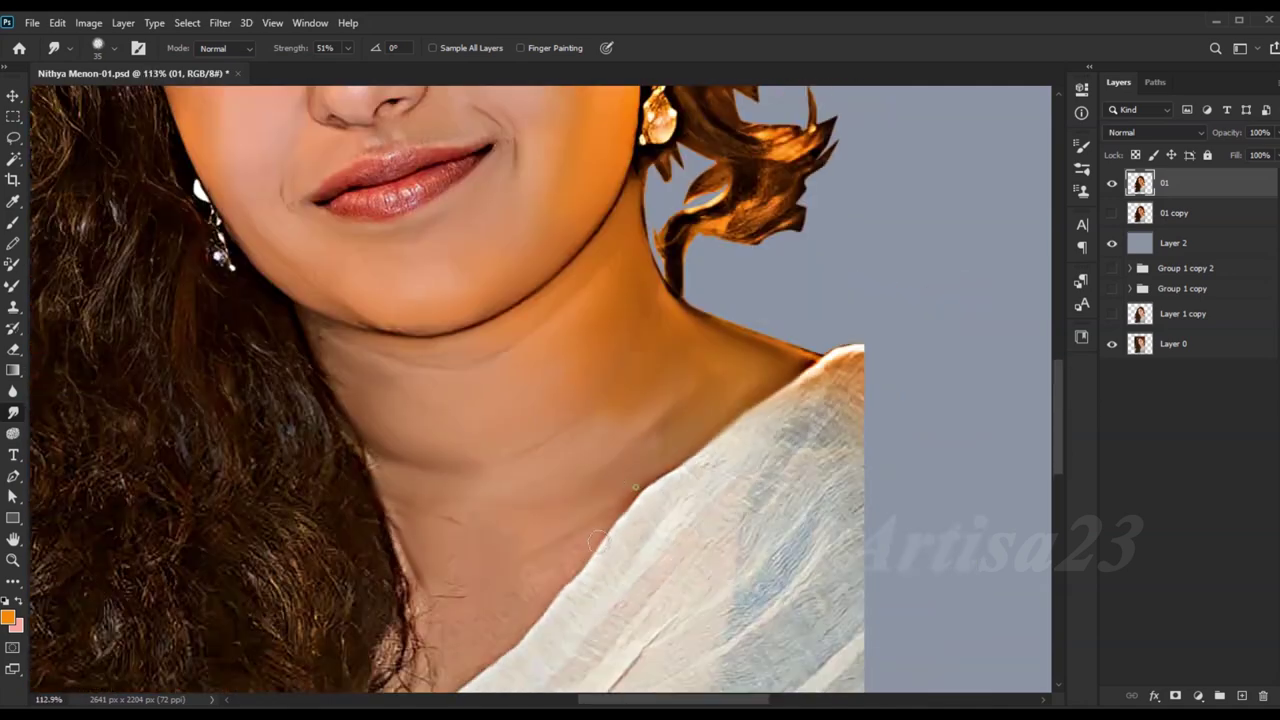
pyautogui.moveTo(497, 461); pyautogui.dragTo(587, 421)
pyautogui.moveTo(553, 474)
pyautogui.mouseDown()
pyautogui.moveTo(495, 420)
pyautogui.moveTo(466, 457)
pyautogui.moveTo(510, 483)
pyautogui.mouseUp()
pyautogui.scroll(-5, 443, 283)
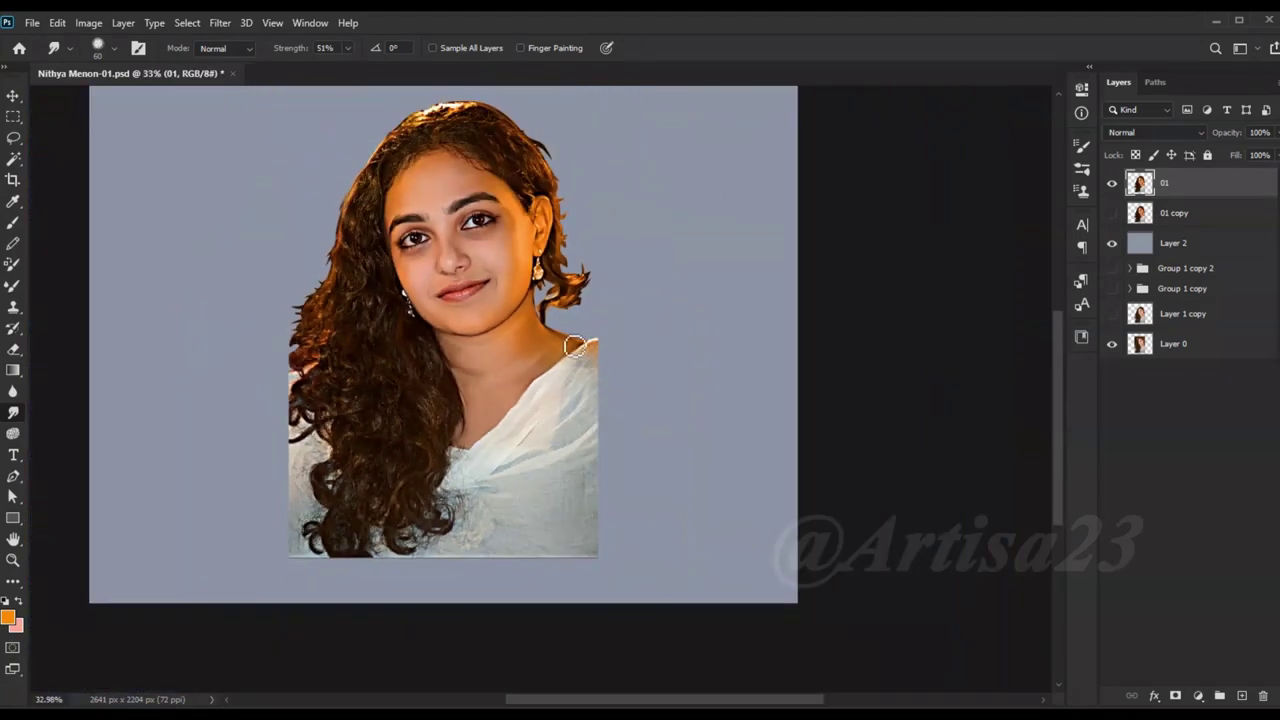
# Step: Smudge the sari's shoulder and chest folds outward into soft white strokes over the background
pyautogui.scroll(3, 600, 400)
pyautogui.scroll(-1, 637, 418)
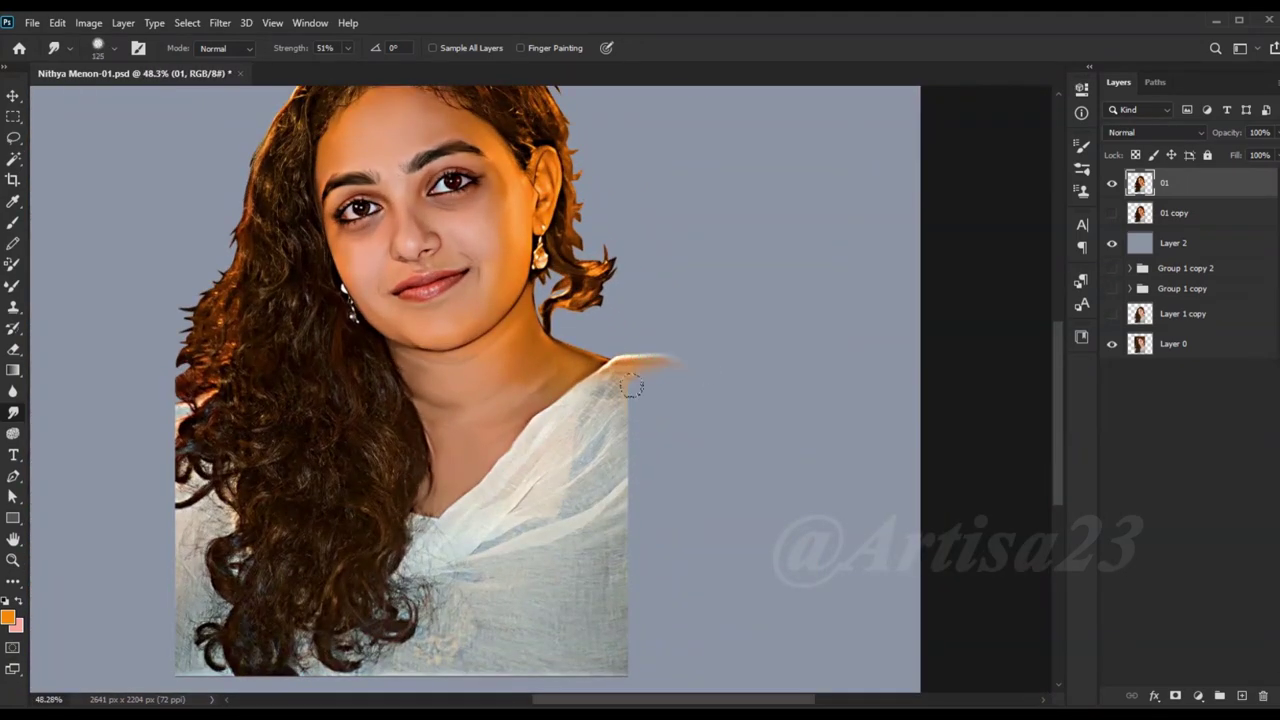
pyautogui.moveTo(609, 400); pyautogui.dragTo(677, 423)
pyautogui.moveTo(600, 470); pyautogui.dragTo(700, 440)
pyautogui.moveTo(518, 511)
pyautogui.mouseDown()
pyautogui.moveTo(590, 430)
pyautogui.moveTo(443, 531)
pyautogui.moveTo(560, 500)
pyautogui.mouseUp()
pyautogui.moveTo(450, 570); pyautogui.dragTo(620, 560)
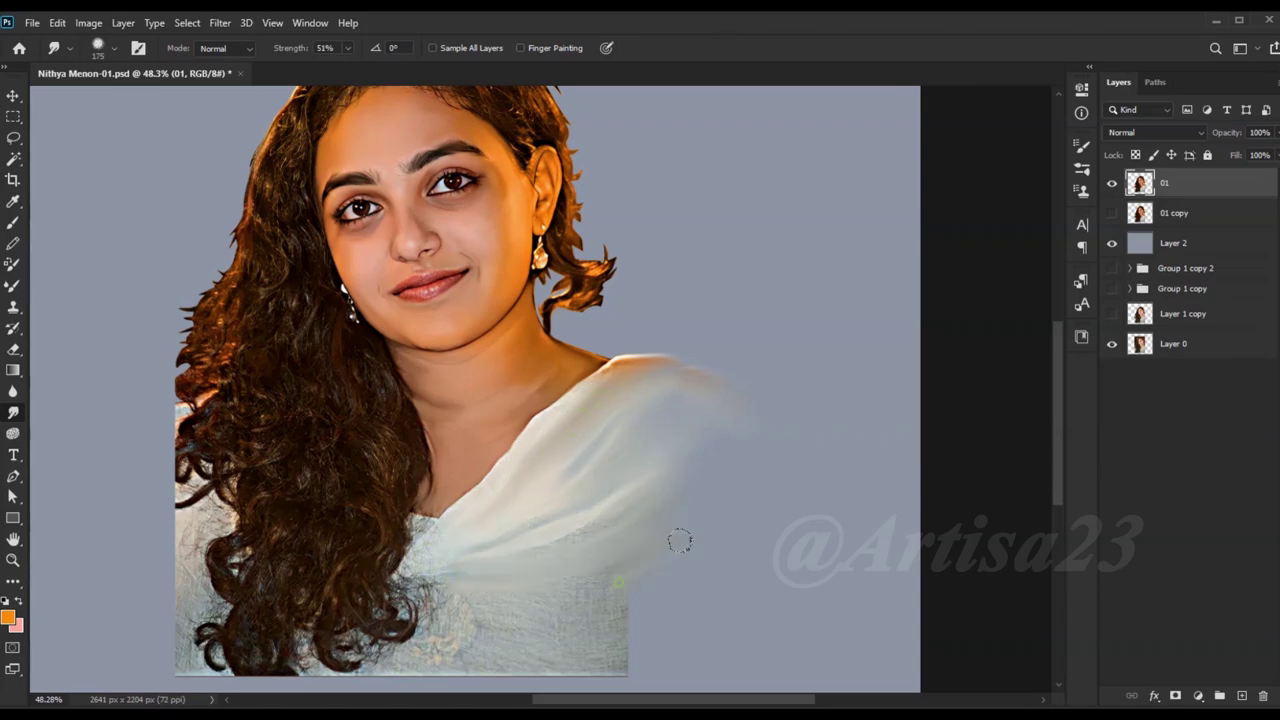
# Step: Feather the sari's bottom edge and the area around the lower hair ends into the grey background
pyautogui.scroll(-2, 690, 440)
pyautogui.moveTo(470, 620)
pyautogui.mouseDown()
pyautogui.moveTo(638, 590)
pyautogui.moveTo(628, 568)
pyautogui.mouseUp()
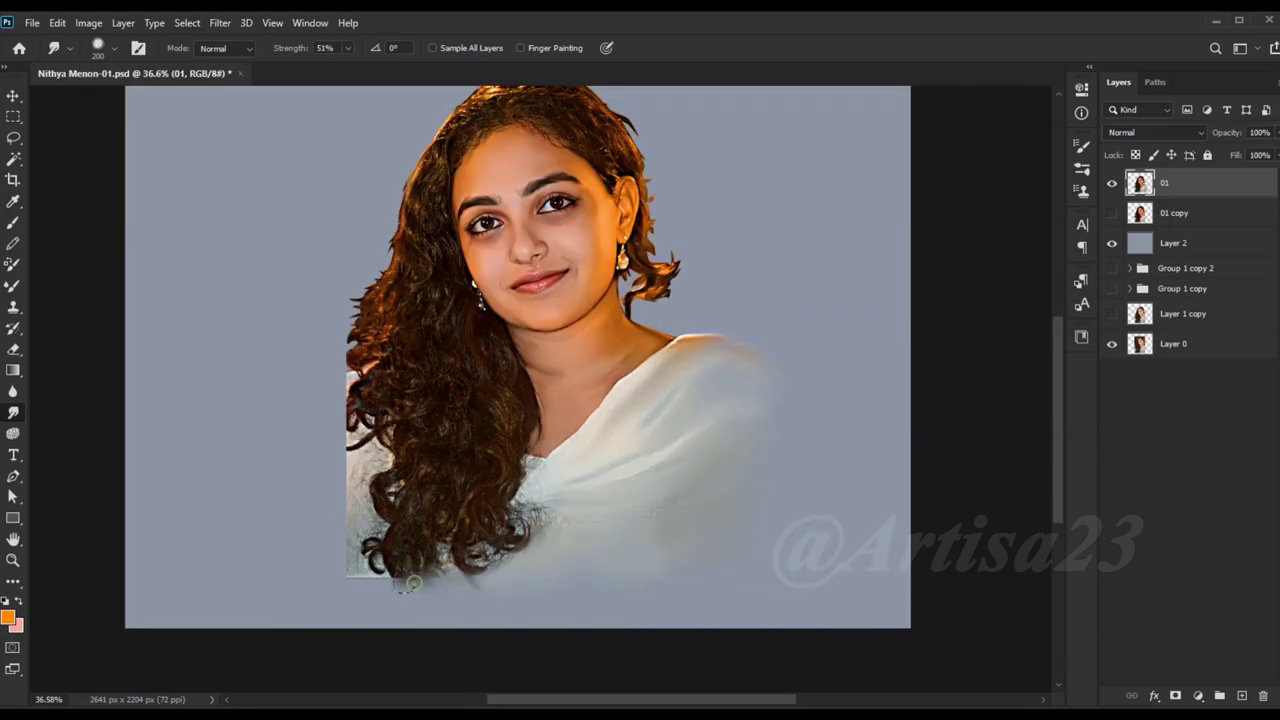
pyautogui.scroll(2, 320, 467)
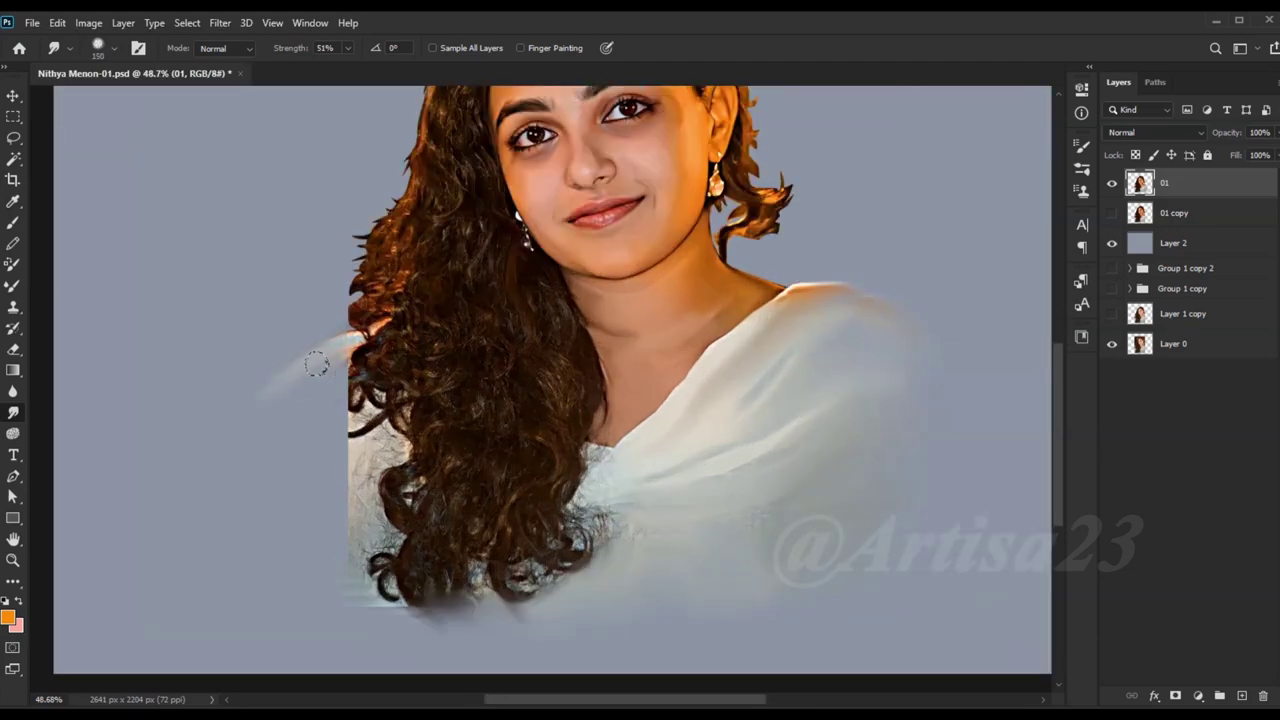
pyautogui.moveTo(328, 345); pyautogui.dragTo(314, 490)
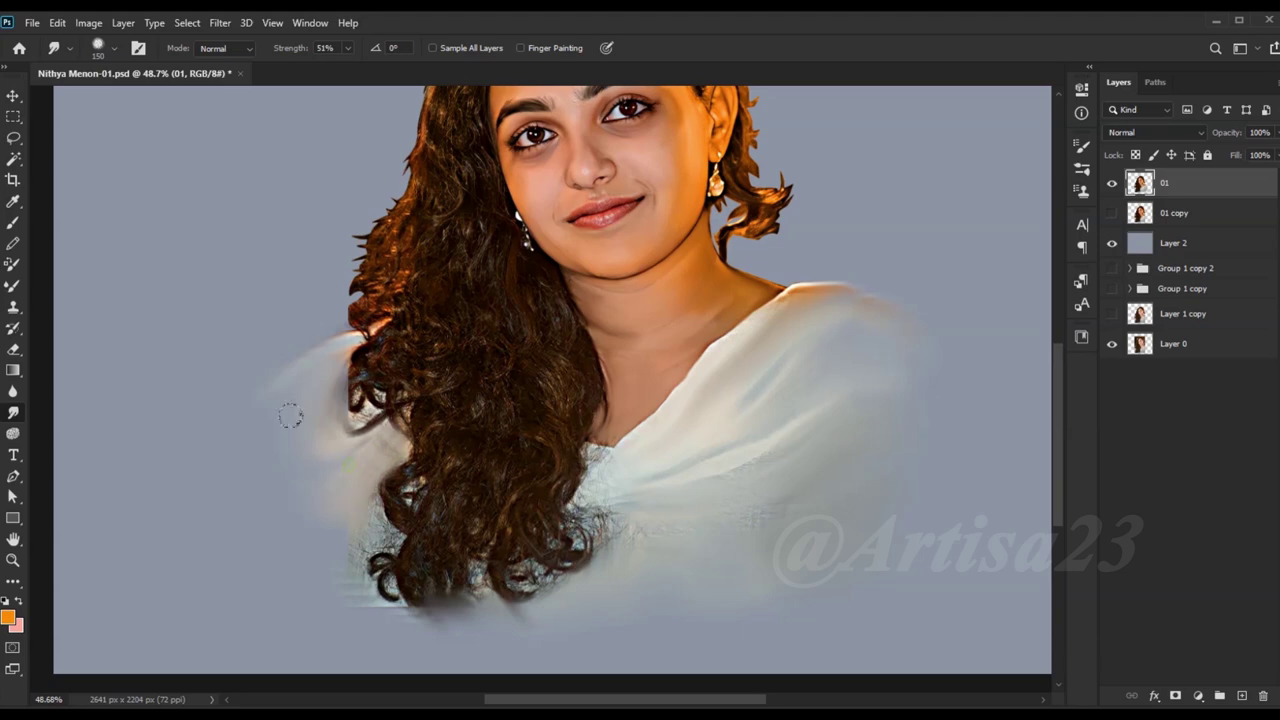
pyautogui.moveTo(380, 500); pyautogui.dragTo(405, 605)
pyautogui.moveTo(595, 515)
pyautogui.mouseDown()
pyautogui.moveTo(561, 575)
pyautogui.moveTo(488, 592)
pyautogui.mouseUp()
pyautogui.press('[')
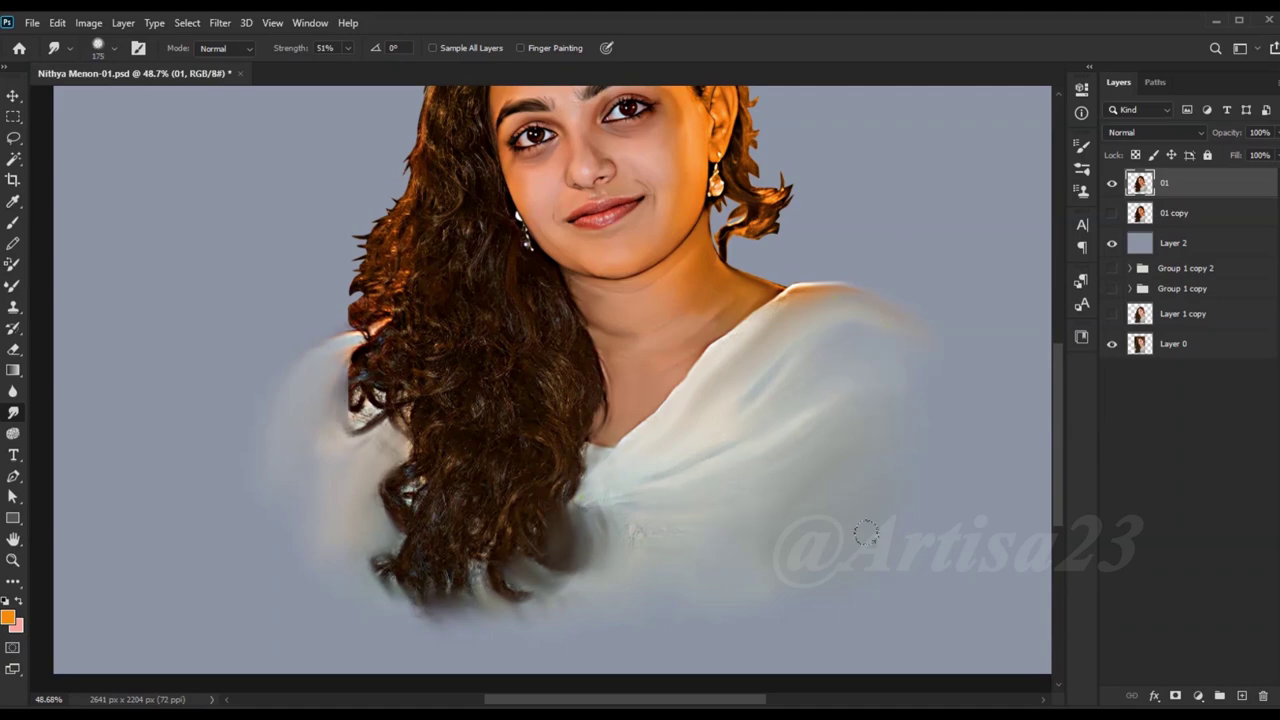
pyautogui.scroll(-2, 637, 513)
pyautogui.scroll(6, 403, 320)
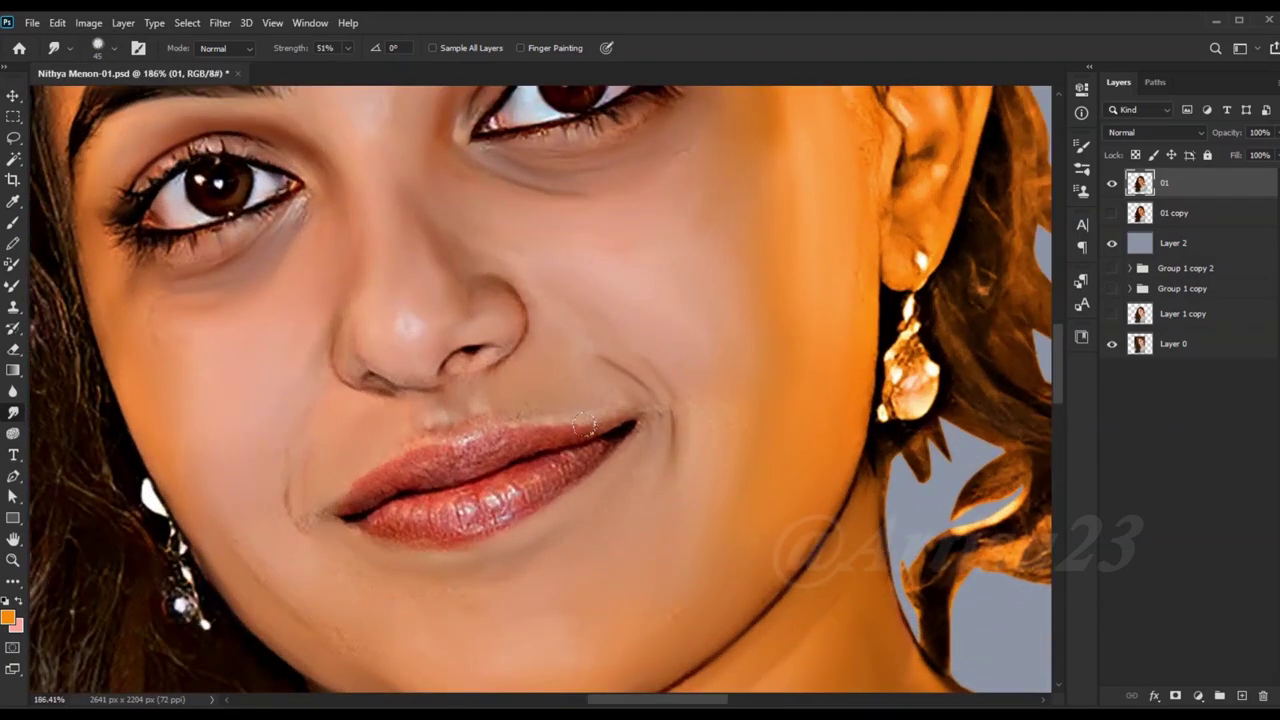
# Step: Smudge the upper lip smooth from its right corner
pyautogui.scroll(1, 590, 415)
pyautogui.moveTo(588, 436); pyautogui.dragTo(388, 481)
pyautogui.scroll(3, 440, 347)
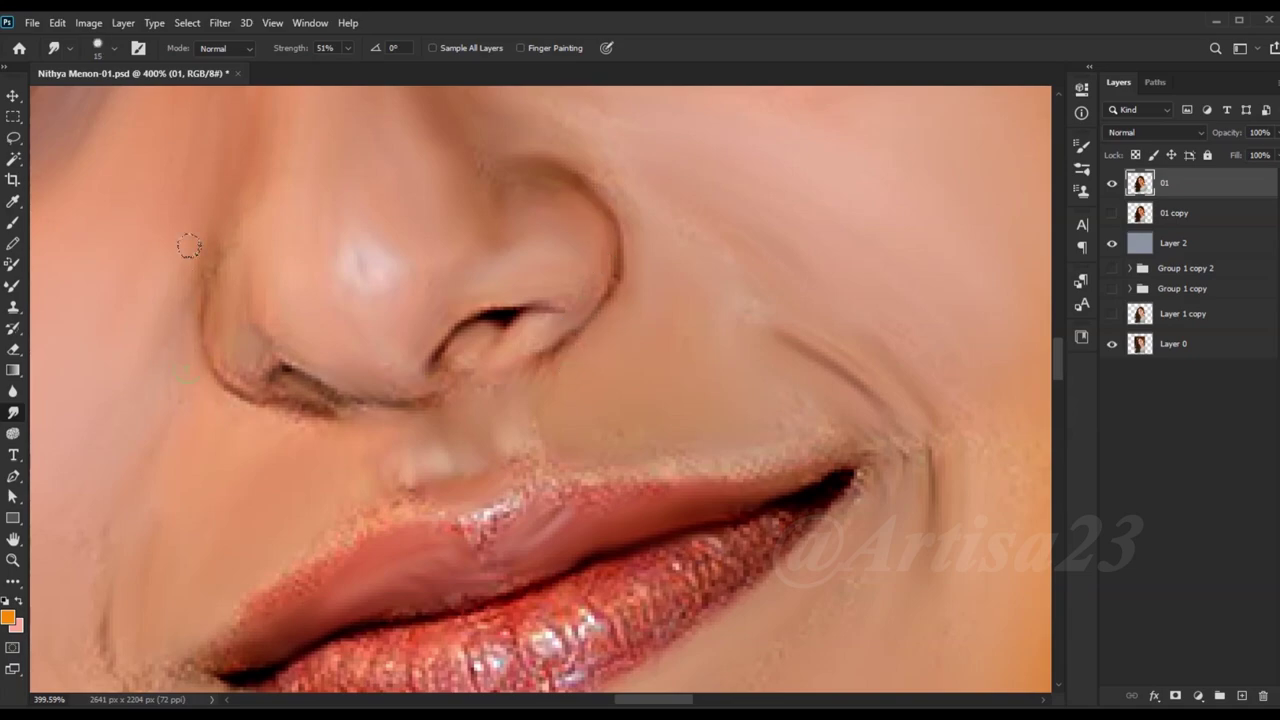
pyautogui.scroll(-5, 482, 303)
pyautogui.scroll(-3, 486, 437)
pyautogui.scroll(-2, 520, 437)
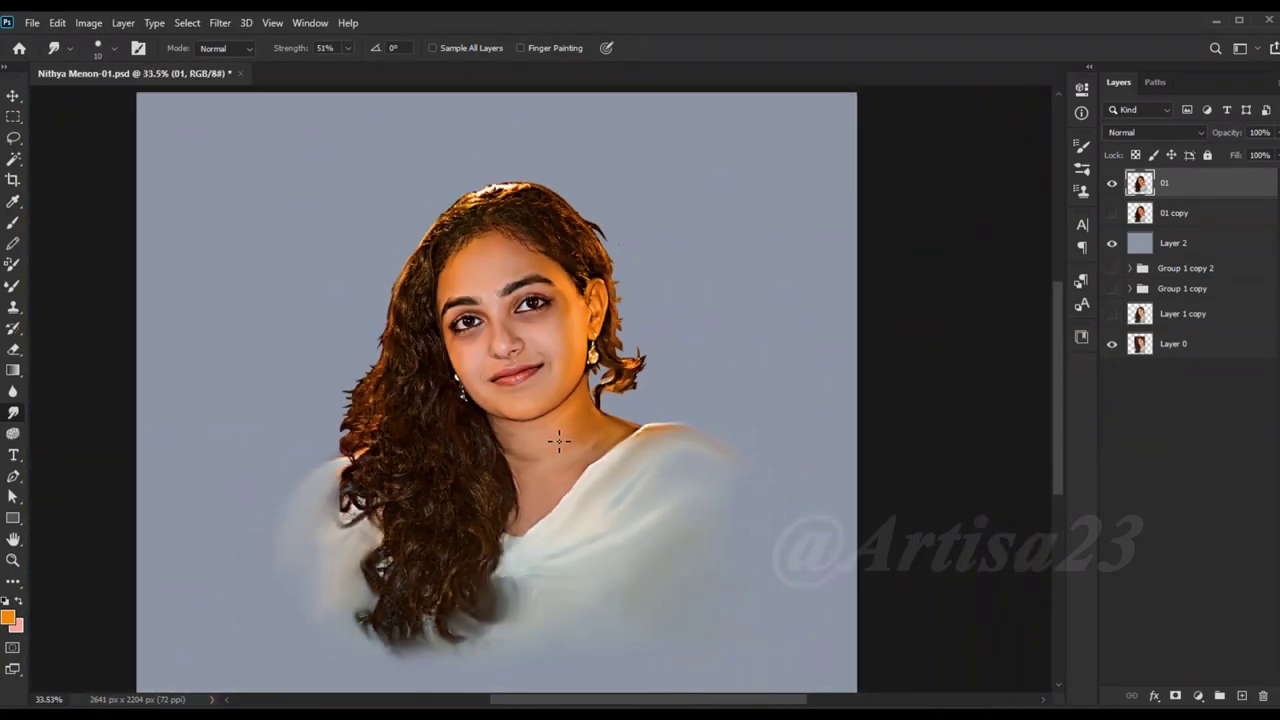
pyautogui.scroll(-1, 557, 437)
# Step: Crop-extend the canvas to the right and move the grey Layer 2 above 01 copy
pyautogui.press('c')
pyautogui.moveTo(797, 378); pyautogui.dragTo(823, 360)
pyautogui.press('Return')
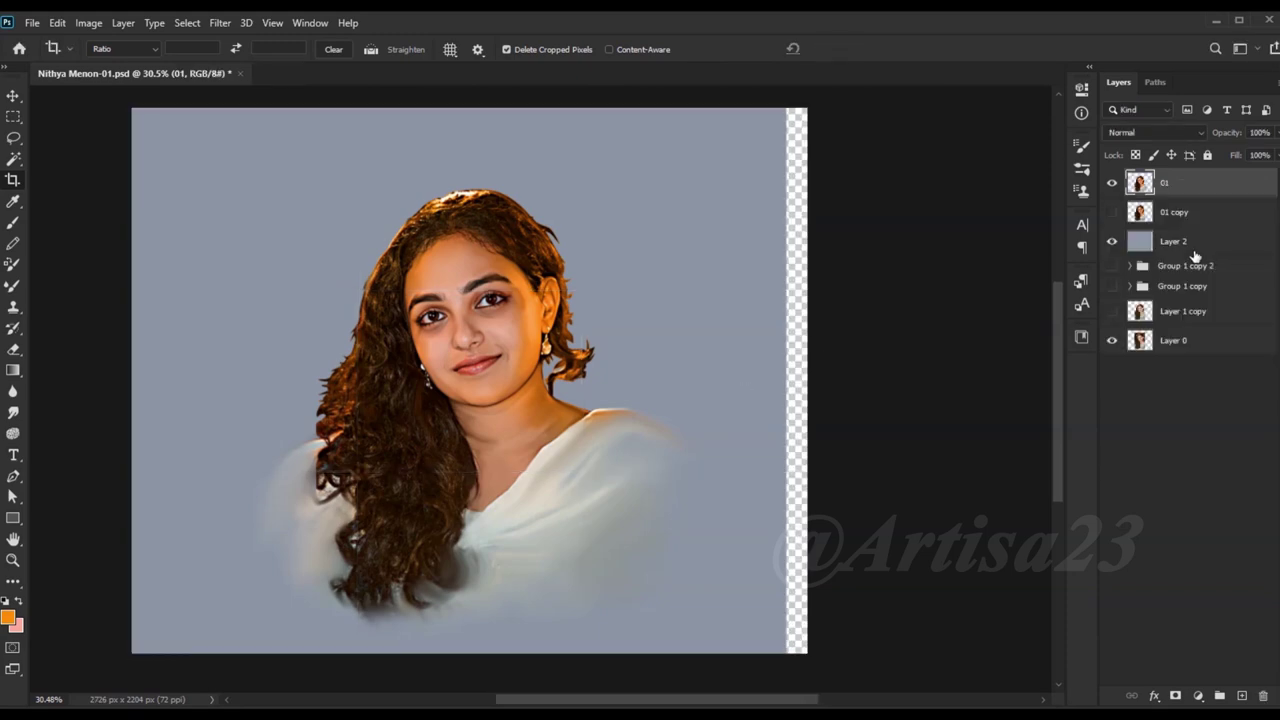
pyautogui.click(1173, 242)
pyautogui.press('b')
pyautogui.moveTo(1173, 242); pyautogui.dragTo(1173, 200)
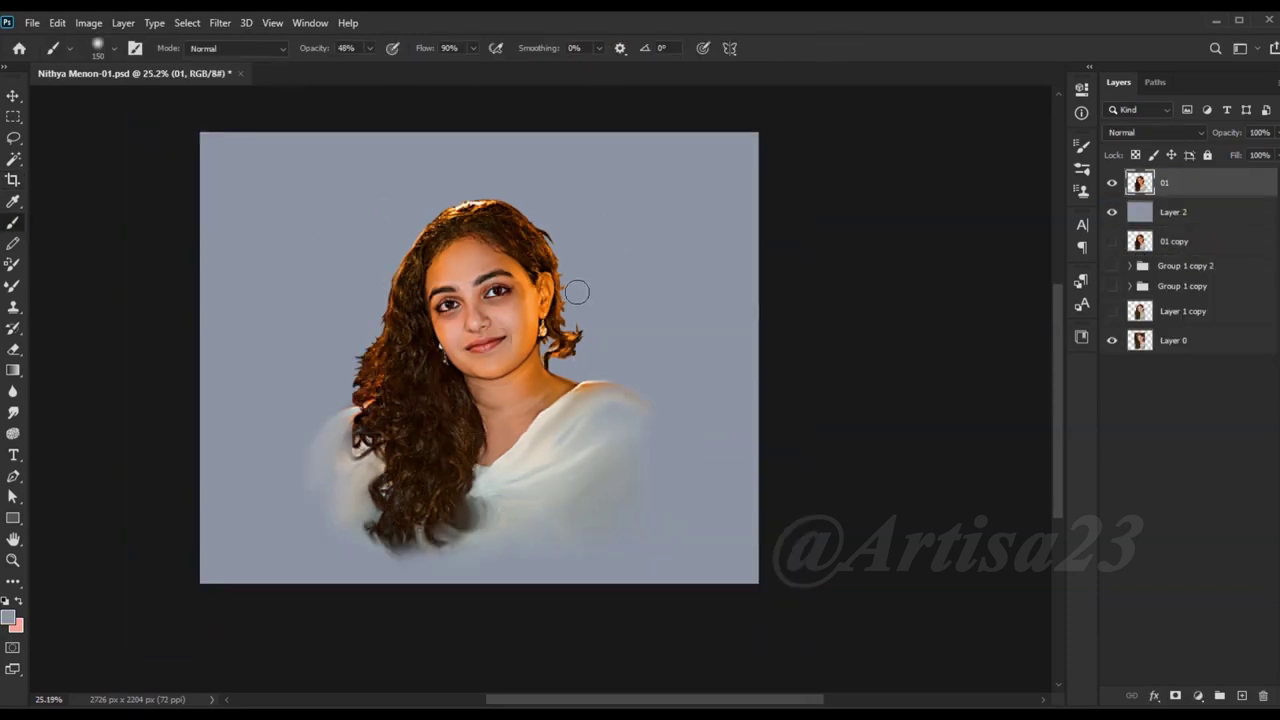
# Step: Save a new copy of the file with 'a' appended, as Nithya Menon-01a.psd
pyautogui.click(32, 22)
pyautogui.click(60, 210)
pyautogui.click(214, 318)
pyautogui.write('a')
pyautogui.press('Return')
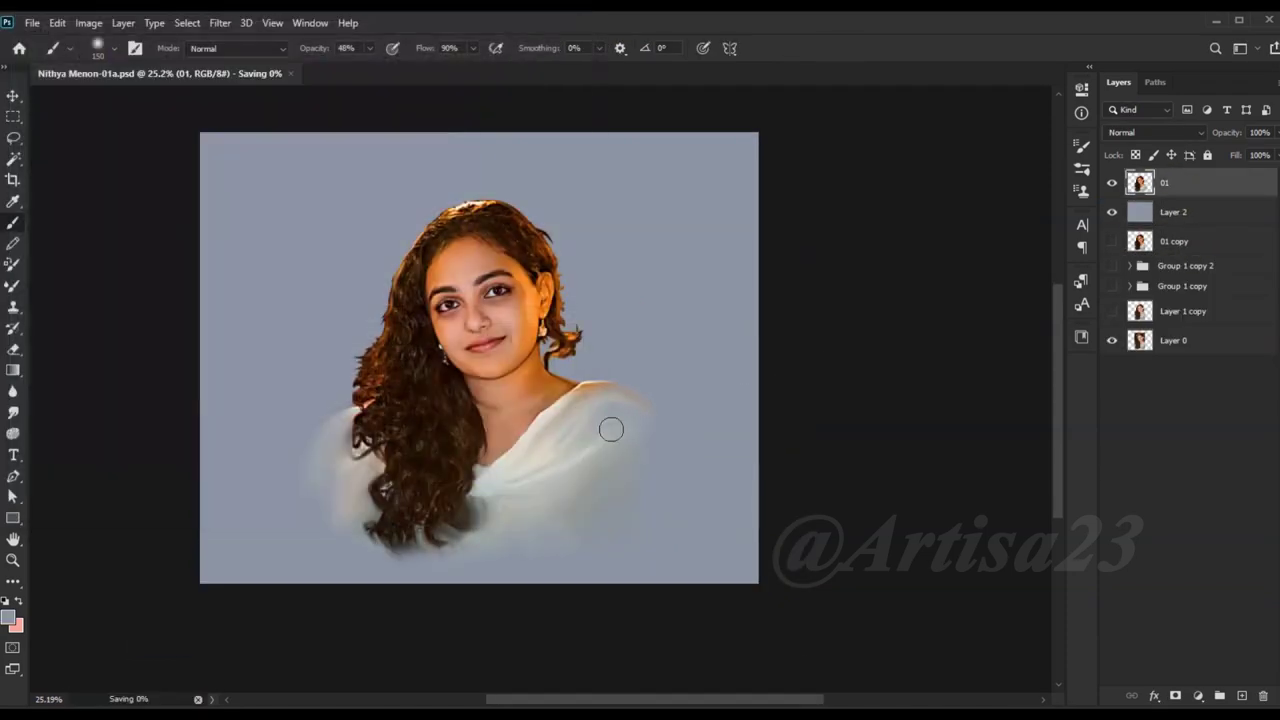
# Step: Select the Smudge tool with a skin smoothing brush preset
pyautogui.scroll(3, 470, 280)
pyautogui.press('r')
pyautogui.press('F5')
pyautogui.click(866, 139)
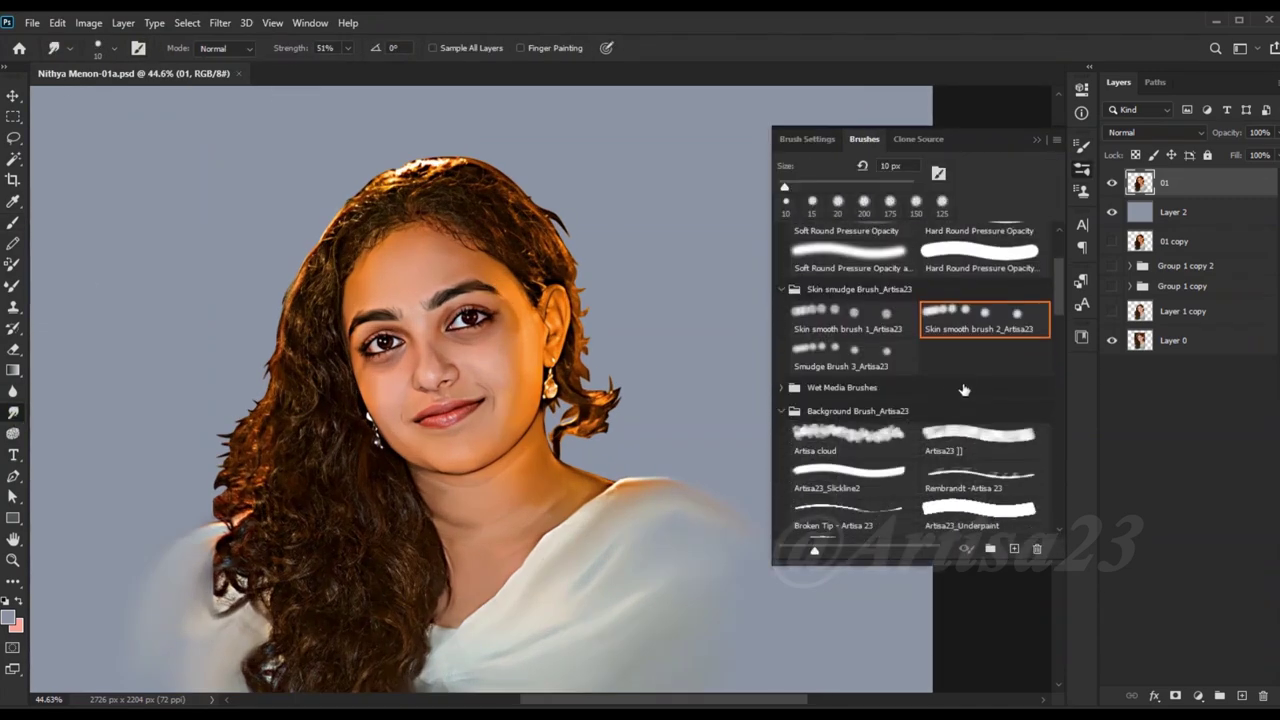
# Step: Choose a hair smudge brush from the Brush Presets list
pyautogui.scroll(-5, 1000, 350)
pyautogui.scroll(-3, 1000, 400)
pyautogui.scroll(-3, 996, 430)
pyautogui.scroll(-3, 996, 430)
pyautogui.scroll(-3, 996, 437)
pyautogui.scroll(-3, 996, 437)
pyautogui.click(986, 494)
pyautogui.click(1082, 168)
pyautogui.scroll(3, 568, 97)
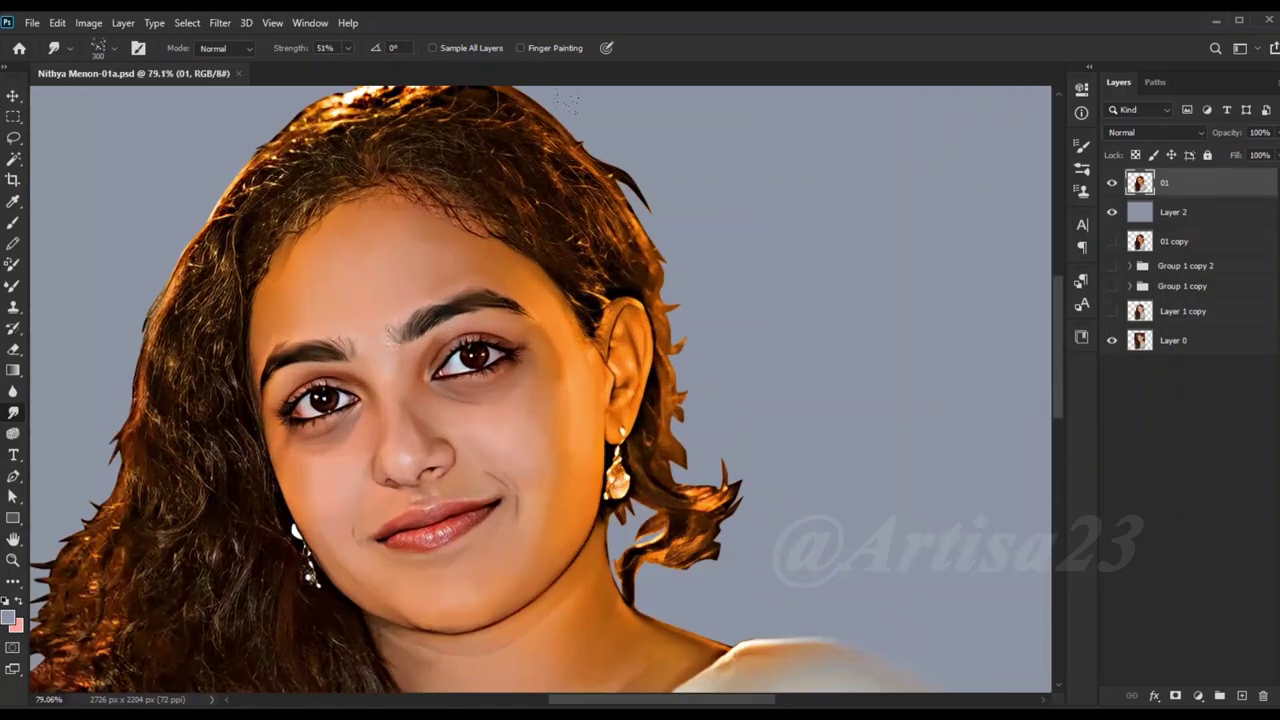
pyautogui.scroll(2, 300, 90)
# Step: Smudge the crown strands into curved swoops sweeping down to the hairline
pyautogui.moveTo(475, 255)
pyautogui.mouseDown()
pyautogui.moveTo(440, 245)
pyautogui.moveTo(590, 165)
pyautogui.moveTo(630, 170)
pyautogui.mouseUp()
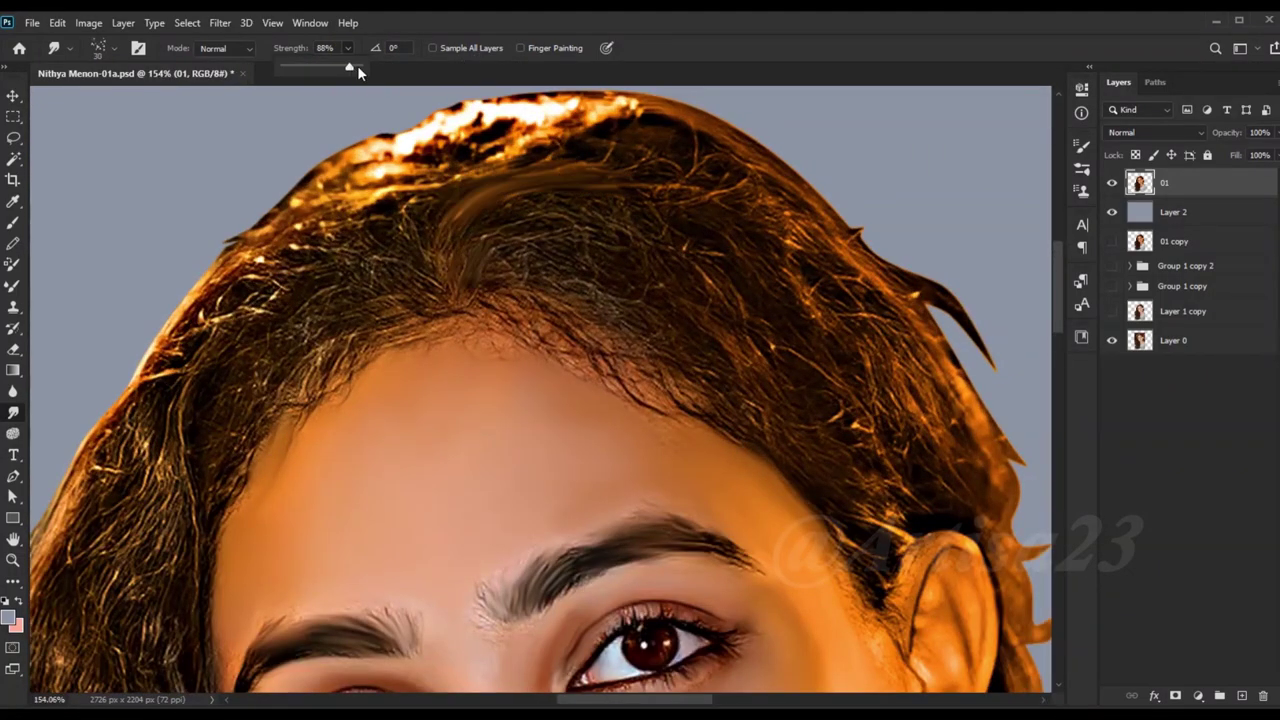
pyautogui.moveTo(470, 178); pyautogui.dragTo(624, 117)
pyautogui.moveTo(424, 180)
pyautogui.mouseDown()
pyautogui.moveTo(350, 160)
pyautogui.moveTo(405, 228)
pyautogui.mouseUp()
pyautogui.moveTo(325, 245); pyautogui.dragTo(410, 275)
pyautogui.moveTo(250, 280); pyautogui.dragTo(370, 285)
pyautogui.moveTo(320, 350)
pyautogui.mouseDown()
pyautogui.moveTo(420, 322)
pyautogui.moveTo(170, 330)
pyautogui.moveTo(290, 250)
pyautogui.mouseUp()
# Step: Sweep the mid-crown strands toward the right edge and smooth the right hair above the ear
pyautogui.moveTo(560, 185)
pyautogui.mouseDown()
pyautogui.moveTo(615, 133)
pyautogui.moveTo(755, 195)
pyautogui.mouseUp()
pyautogui.moveTo(490, 250); pyautogui.dragTo(700, 160)
pyautogui.moveTo(500, 300); pyautogui.dragTo(730, 250)
pyautogui.moveTo(740, 300)
pyautogui.mouseDown()
pyautogui.moveTo(768, 192)
pyautogui.moveTo(900, 390)
pyautogui.mouseUp()
pyautogui.moveTo(850, 300)
pyautogui.mouseDown()
pyautogui.moveTo(930, 450)
pyautogui.moveTo(705, 340)
pyautogui.moveTo(870, 462)
pyautogui.mouseUp()
pyautogui.scroll(-1, 868, 462)
pyautogui.moveTo(880, 290); pyautogui.dragTo(880, 410)
pyautogui.moveTo(860, 340); pyautogui.dragTo(778, 440)
# Step: Soften the forehead hairline and left hair edge, blending bright top highlights into darker strands
pyautogui.moveTo(580, 330); pyautogui.dragTo(420, 245)
pyautogui.moveTo(530, 330); pyautogui.dragTo(430, 250)
pyautogui.moveTo(490, 305)
pyautogui.mouseDown()
pyautogui.moveTo(380, 225)
pyautogui.moveTo(242, 330)
pyautogui.moveTo(200, 300)
pyautogui.moveTo(150, 420)
pyautogui.mouseUp()
pyautogui.moveTo(130, 370); pyautogui.dragTo(80, 270)
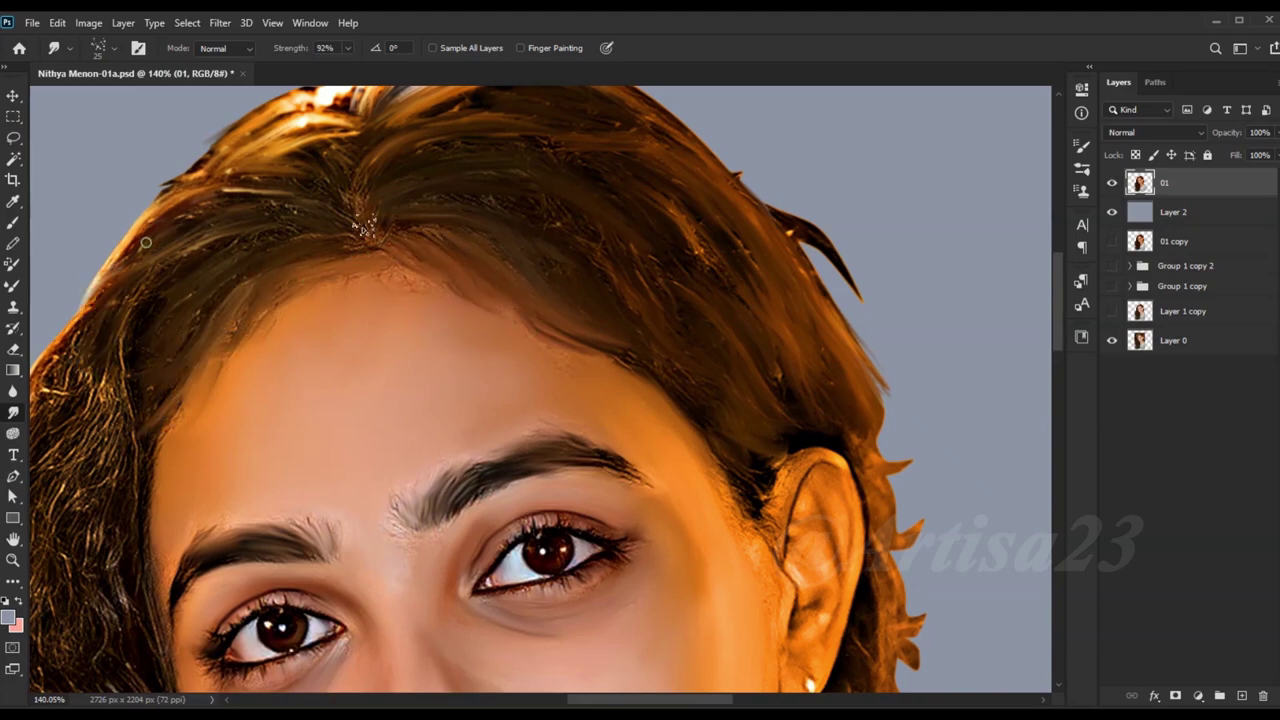
pyautogui.scroll(2, 428, 222)
pyautogui.moveTo(428, 222)
pyautogui.mouseDown()
pyautogui.moveTo(480, 158)
pyautogui.moveTo(545, 150)
pyautogui.moveTo(410, 185)
pyautogui.moveTo(384, 178)
pyautogui.moveTo(545, 155)
pyautogui.mouseUp()
pyautogui.scroll(-3, 535, 228)
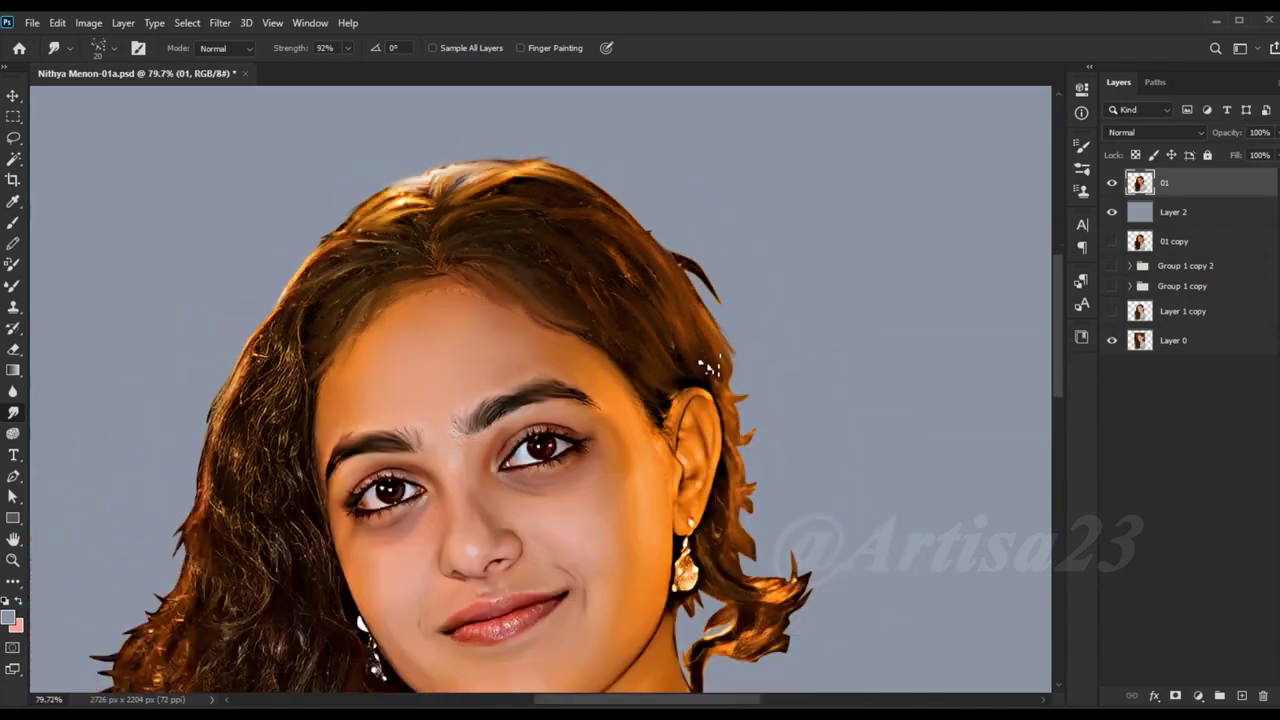
pyautogui.click(12, 226)
# Step: Paint orange highlight streaks over the top and right hair
pyautogui.moveTo(691, 311); pyautogui.dragTo(477, 140)
pyautogui.moveTo(450, 195); pyautogui.dragTo(506, 187)
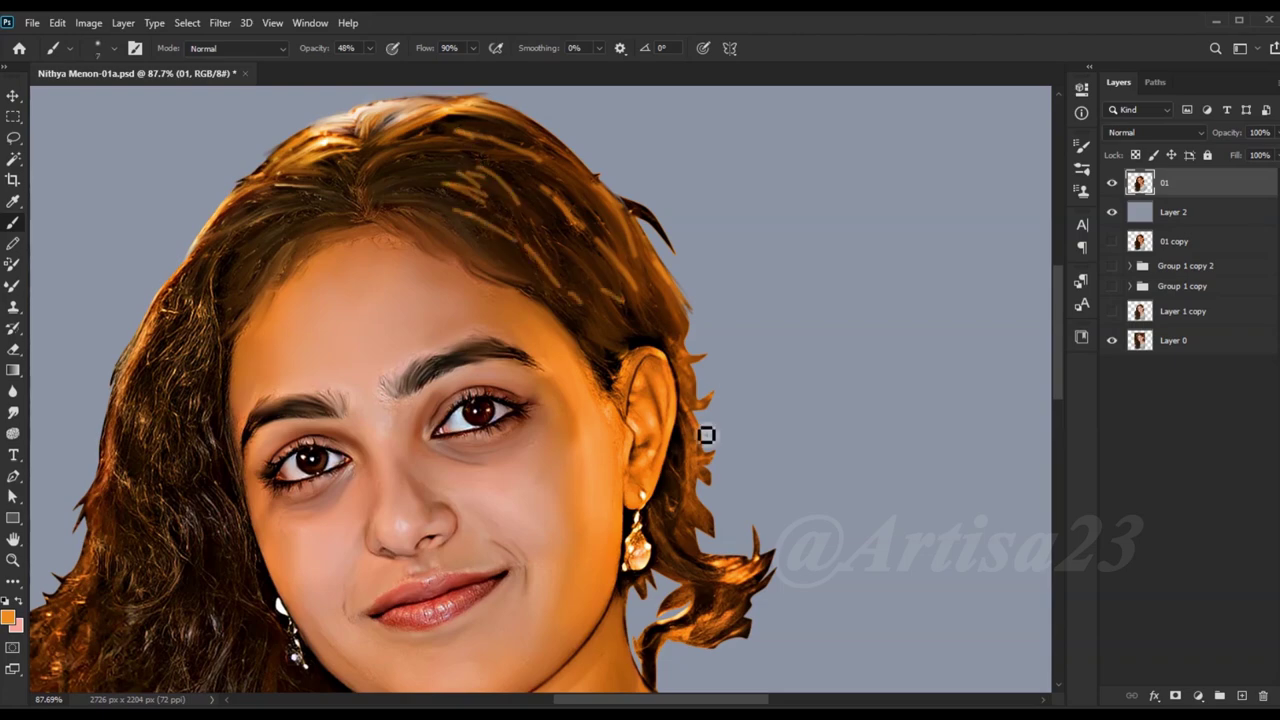
pyautogui.scroll(2, 710, 470)
pyautogui.scroll(-1, 667, 318)
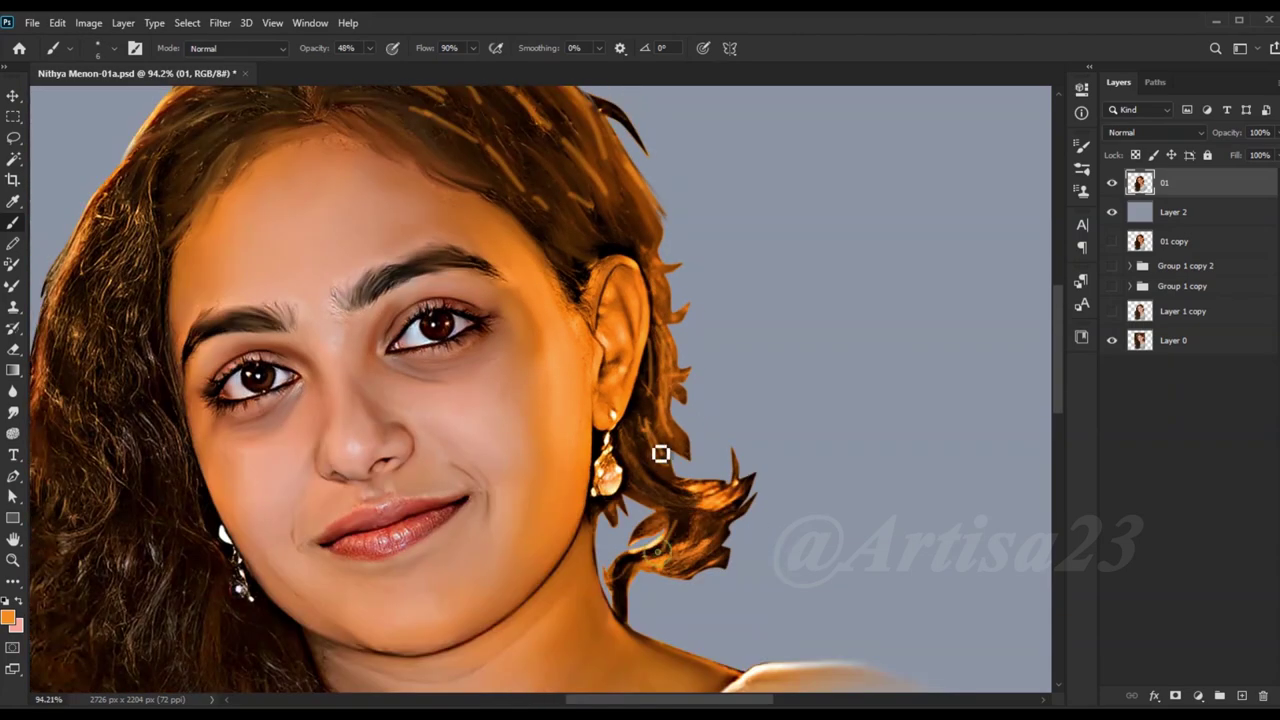
pyautogui.scroll(-1, 680, 491)
# Step: Smudge the orange streaks into the surrounding hair strands
pyautogui.press('r')
pyautogui.scroll(2, 643, 266)
pyautogui.moveTo(633, 272)
pyautogui.mouseDown()
pyautogui.moveTo(686, 271)
pyautogui.moveTo(580, 294)
pyautogui.moveTo(406, 180)
pyautogui.moveTo(560, 165)
pyautogui.moveTo(700, 235)
pyautogui.moveTo(760, 290)
pyautogui.moveTo(785, 383)
pyautogui.moveTo(745, 270)
pyautogui.moveTo(790, 280)
pyautogui.mouseUp()
# Step: Smudge away the stray strand beside the ear and pull strands below it into the curl
pyautogui.scroll(-3, 708, 228)
pyautogui.scroll(2, 720, 300)
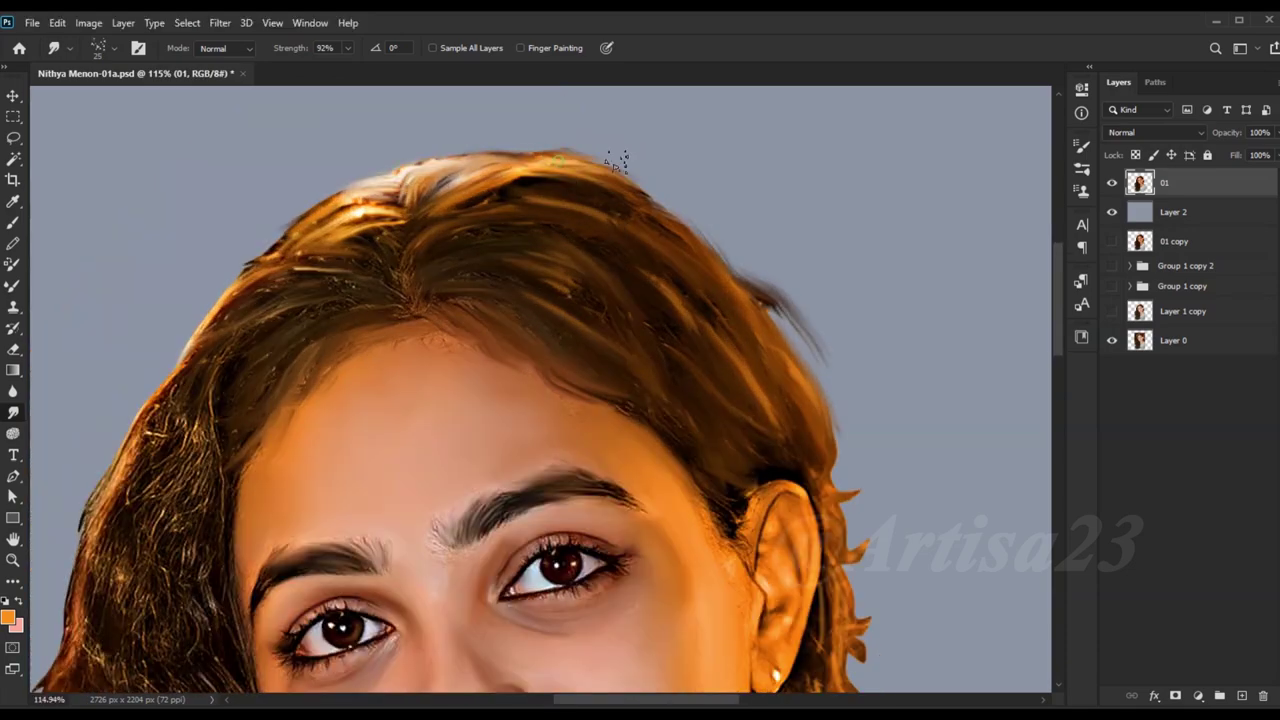
pyautogui.scroll(-2, 737, 386)
pyautogui.scroll(4, 648, 278)
pyautogui.press('[')
pyautogui.press(']')
pyautogui.moveTo(668, 262); pyautogui.dragTo(663, 214)
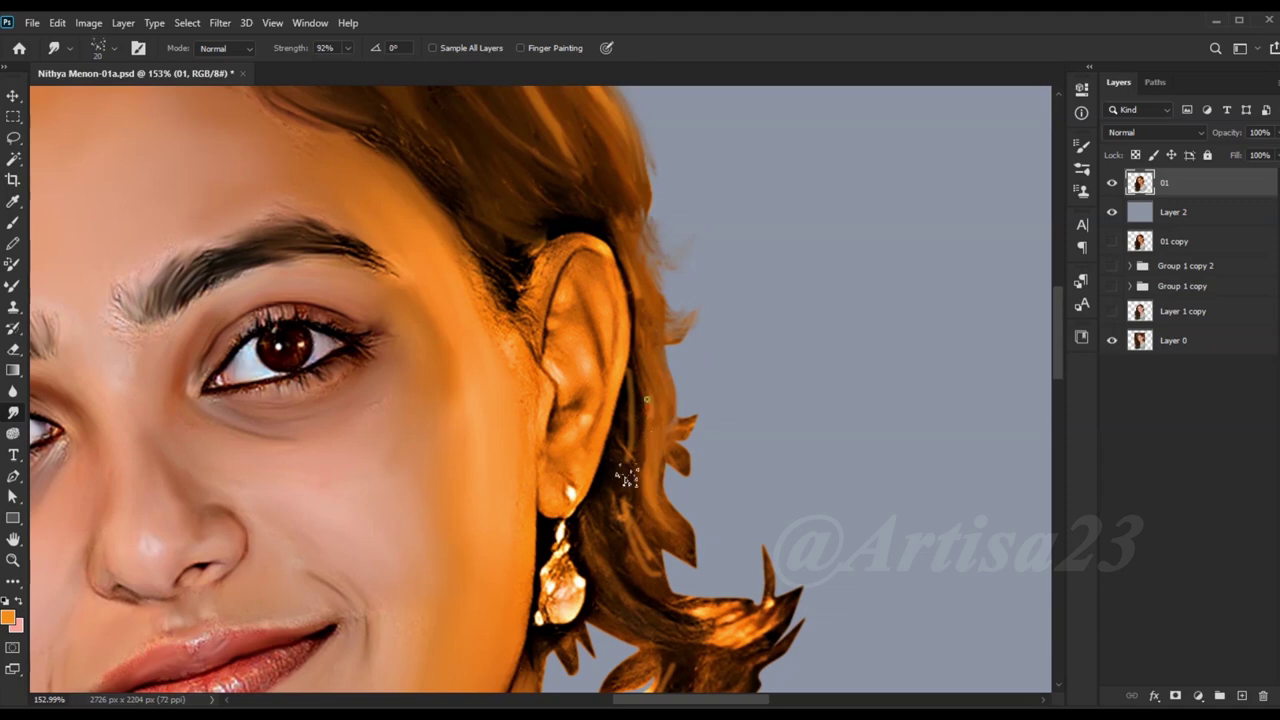
pyautogui.moveTo(648, 404)
pyautogui.mouseDown()
pyautogui.moveTo(735, 615)
pyautogui.moveTo(795, 575)
pyautogui.moveTo(674, 623)
pyautogui.mouseUp()
# Step: Smudge more flowing strands into the right-side hair with a slightly resized brush
pyautogui.press('[')
pyautogui.scroll(-1, 674, 623)
pyautogui.press(']')
pyautogui.moveTo(606, 514)
pyautogui.mouseDown()
pyautogui.moveTo(660, 468)
pyautogui.moveTo(603, 585)
pyautogui.moveTo(630, 470)
pyautogui.moveTo(734, 534)
pyautogui.moveTo(766, 534)
pyautogui.moveTo(709, 491)
pyautogui.moveTo(662, 585)
pyautogui.moveTo(815, 398)
pyautogui.mouseUp()
pyautogui.scroll(-3, 808, 514)
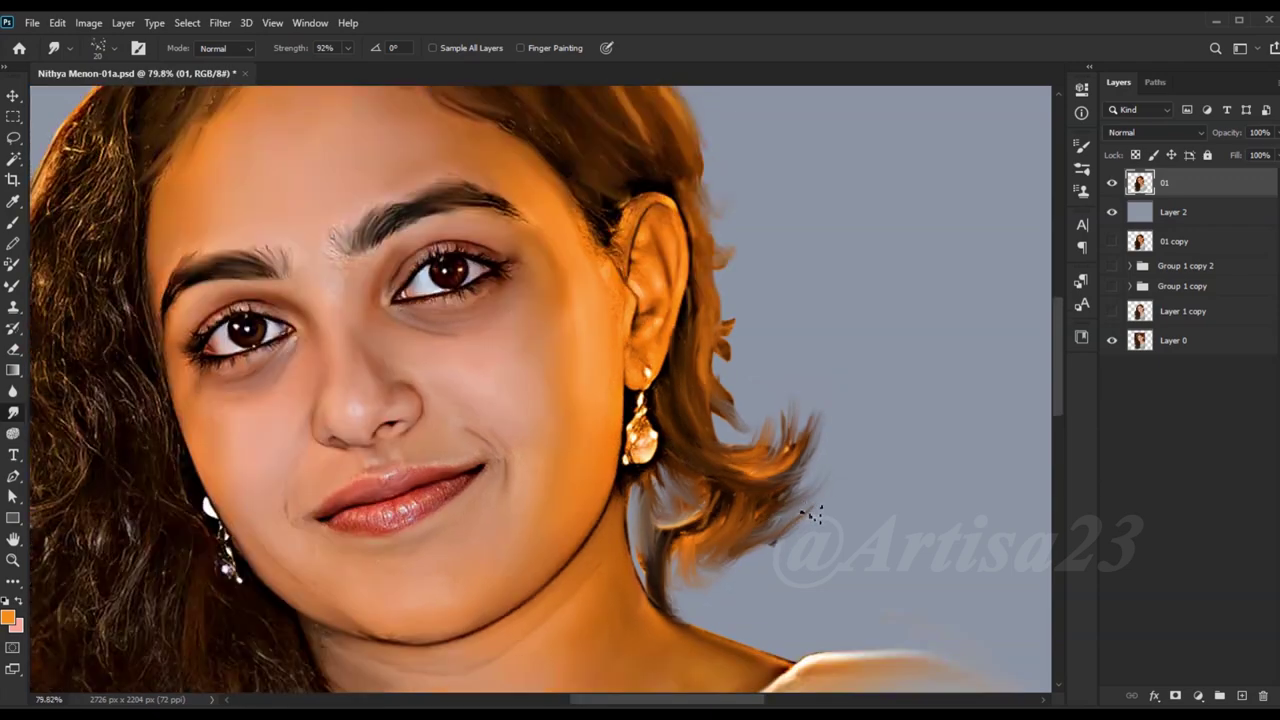
pyautogui.scroll(-2, 459, 300)
pyautogui.scroll(3, 408, 295)
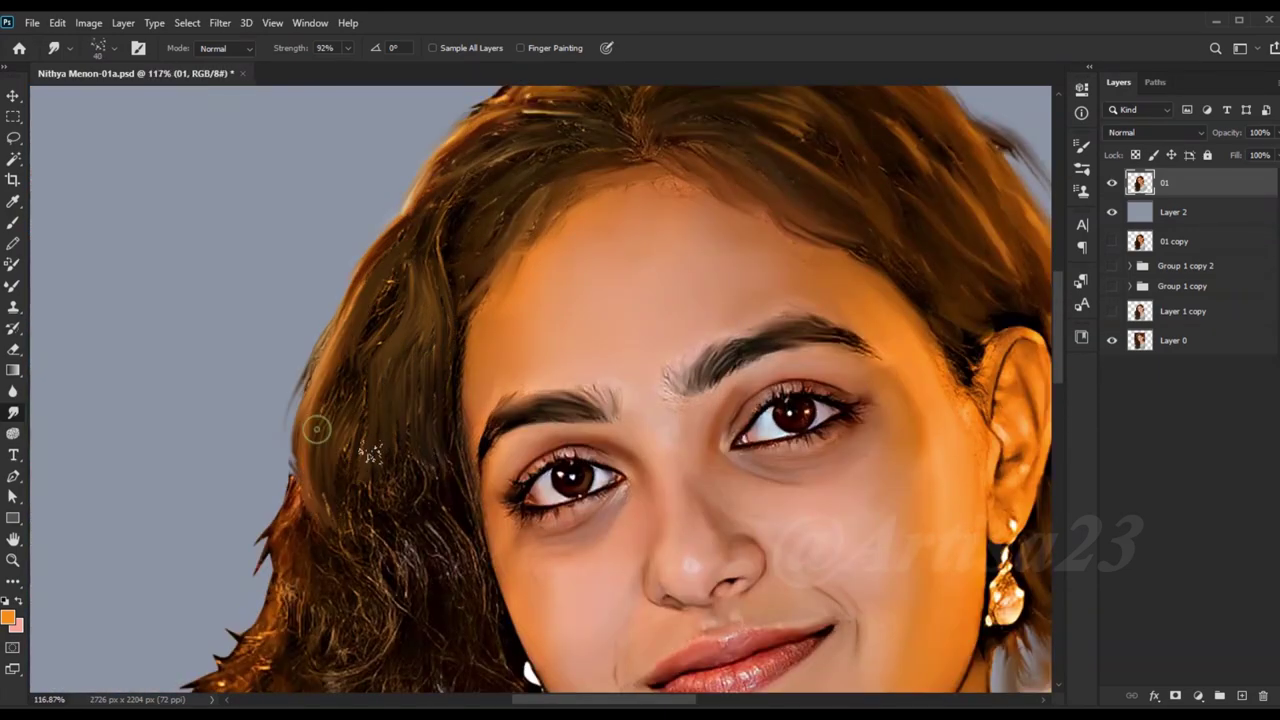
pyautogui.scroll(-3, 410, 310)
pyautogui.scroll(-3, 320, 380)
pyautogui.scroll(2, 320, 380)
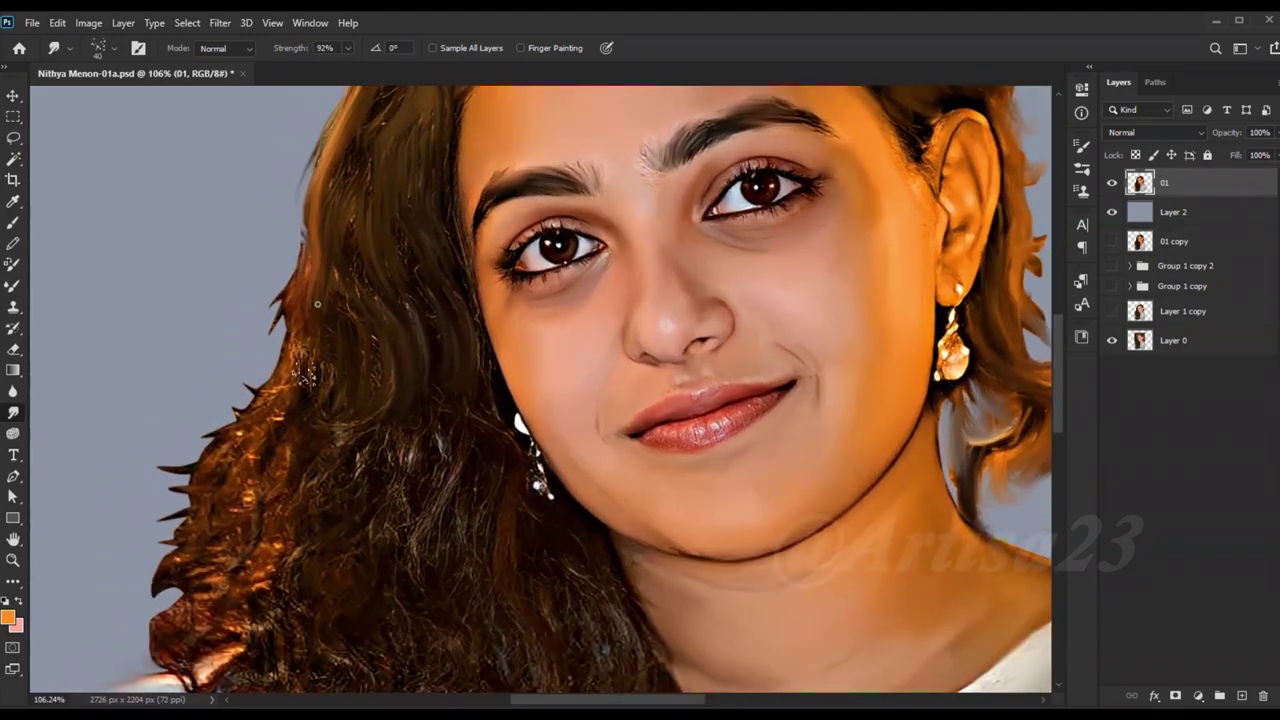
pyautogui.scroll(-2, 335, 207)
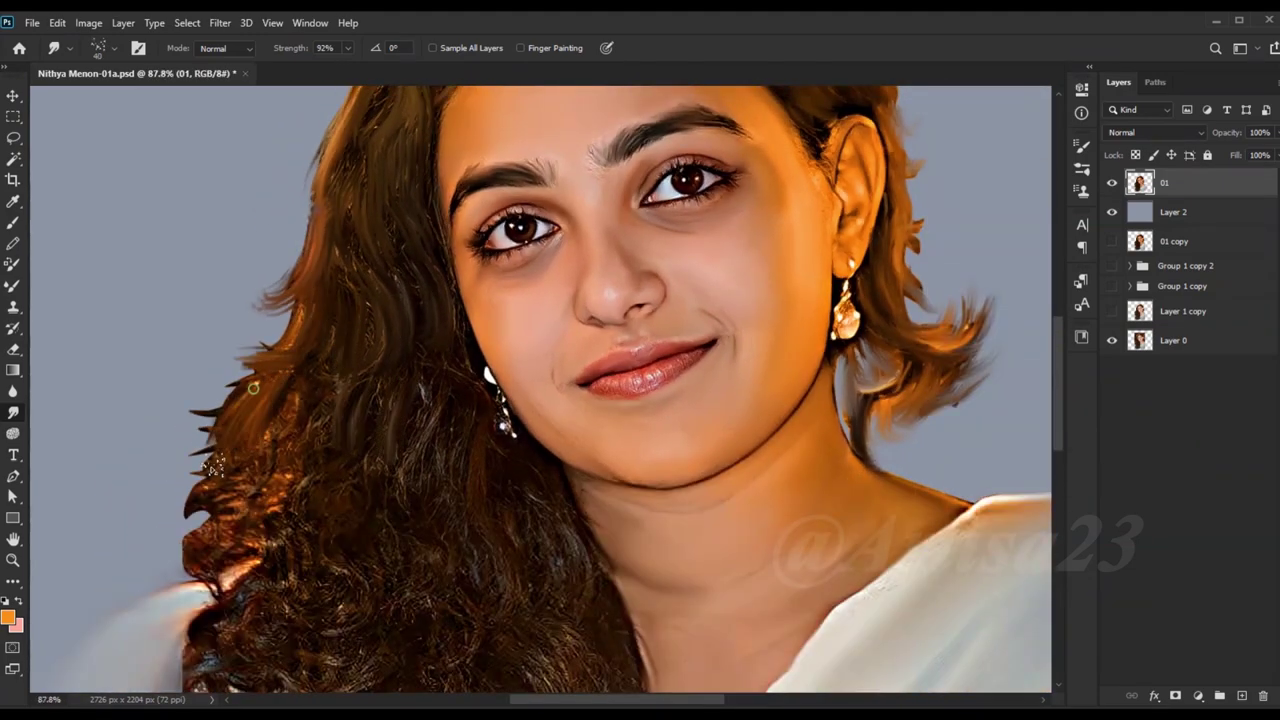
# Step: Reshape the left hair edge upward and streak strands along the left side
pyautogui.moveTo(215, 472); pyautogui.dragTo(232, 402)
pyautogui.moveTo(191, 411)
pyautogui.mouseDown()
pyautogui.moveTo(200, 520)
pyautogui.moveTo(300, 540)
pyautogui.moveTo(420, 380)
pyautogui.moveTo(378, 263)
pyautogui.mouseUp()
pyautogui.scroll(-3, 378, 263)
pyautogui.scroll(2, 250, 600)
pyautogui.moveTo(330, 450)
pyautogui.mouseDown()
pyautogui.moveTo(390, 320)
pyautogui.moveTo(200, 385)
pyautogui.moveTo(250, 310)
pyautogui.moveTo(350, 480)
pyautogui.moveTo(150, 540)
pyautogui.moveTo(120, 455)
pyautogui.moveTo(230, 560)
pyautogui.moveTo(580, 540)
pyautogui.moveTo(580, 335)
pyautogui.mouseUp()
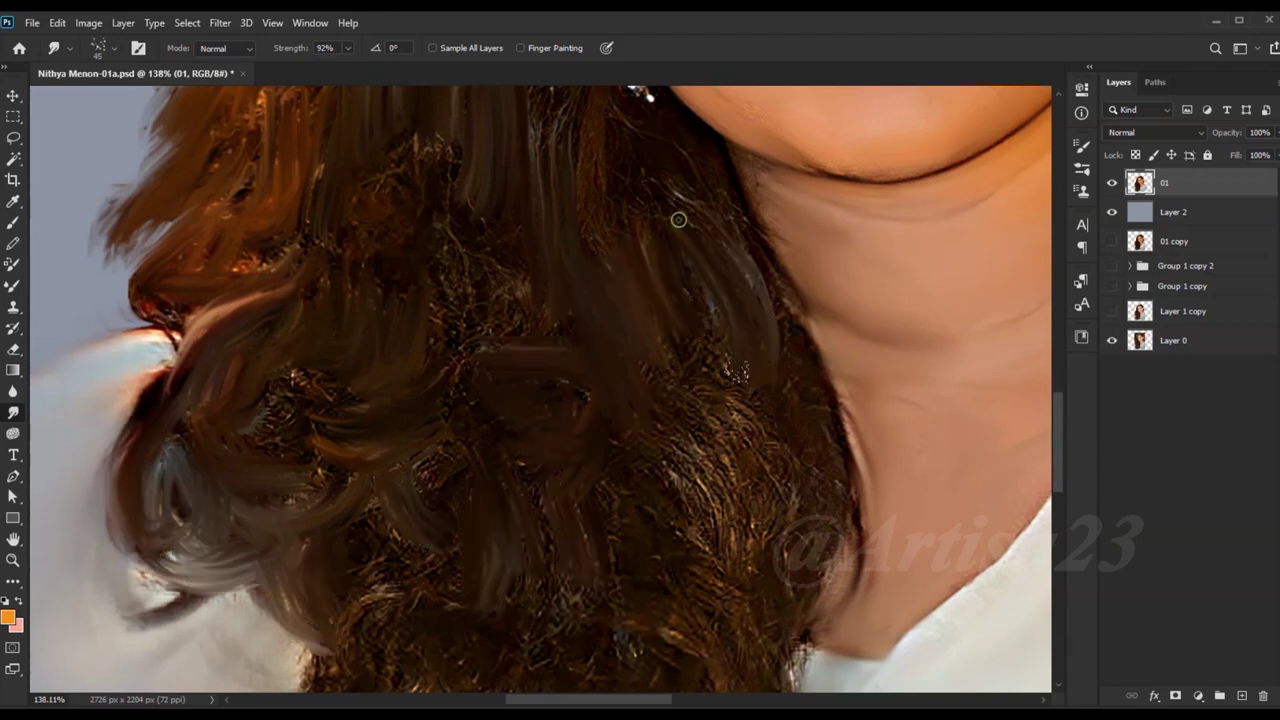
pyautogui.scroll(-2, 700, 280)
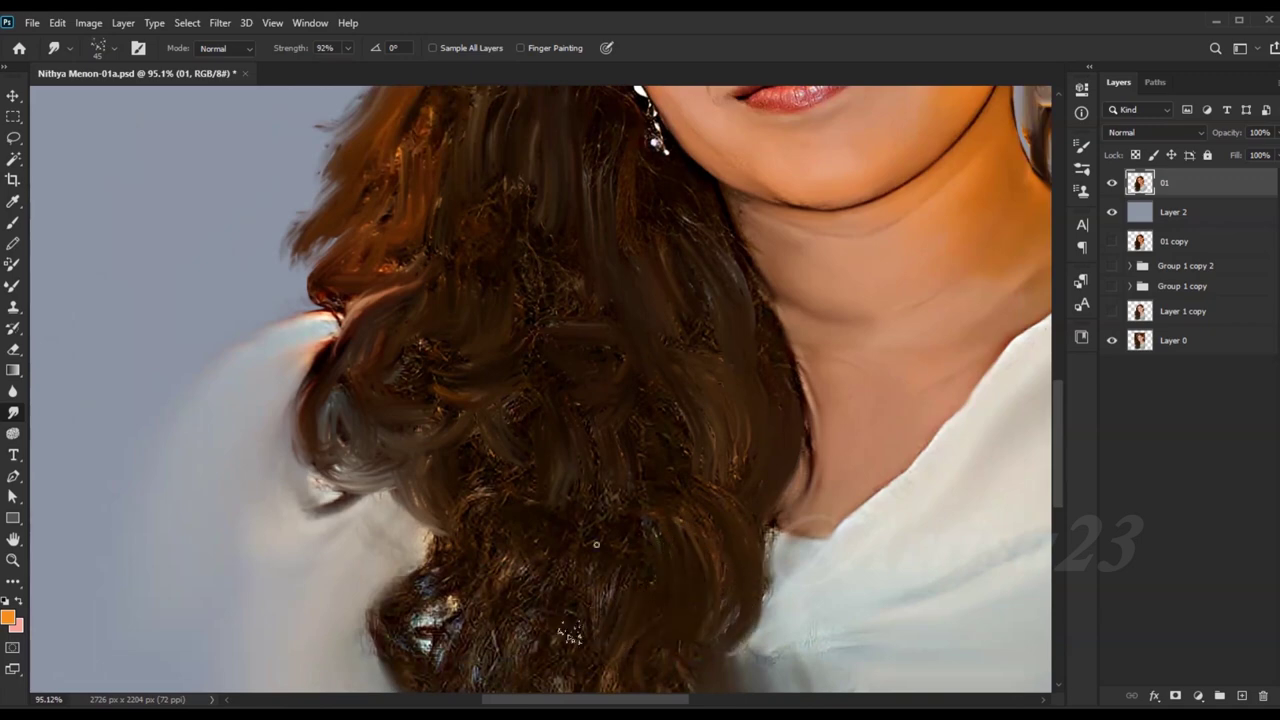
pyautogui.scroll(-2, 430, 600)
pyautogui.scroll(1, 580, 660)
# Step: Streak the lower-left and lower hair curls into fine flowing strands
pyautogui.moveTo(620, 570)
pyautogui.mouseDown()
pyautogui.moveTo(514, 491)
pyautogui.moveTo(409, 486)
pyautogui.moveTo(414, 457)
pyautogui.mouseUp()
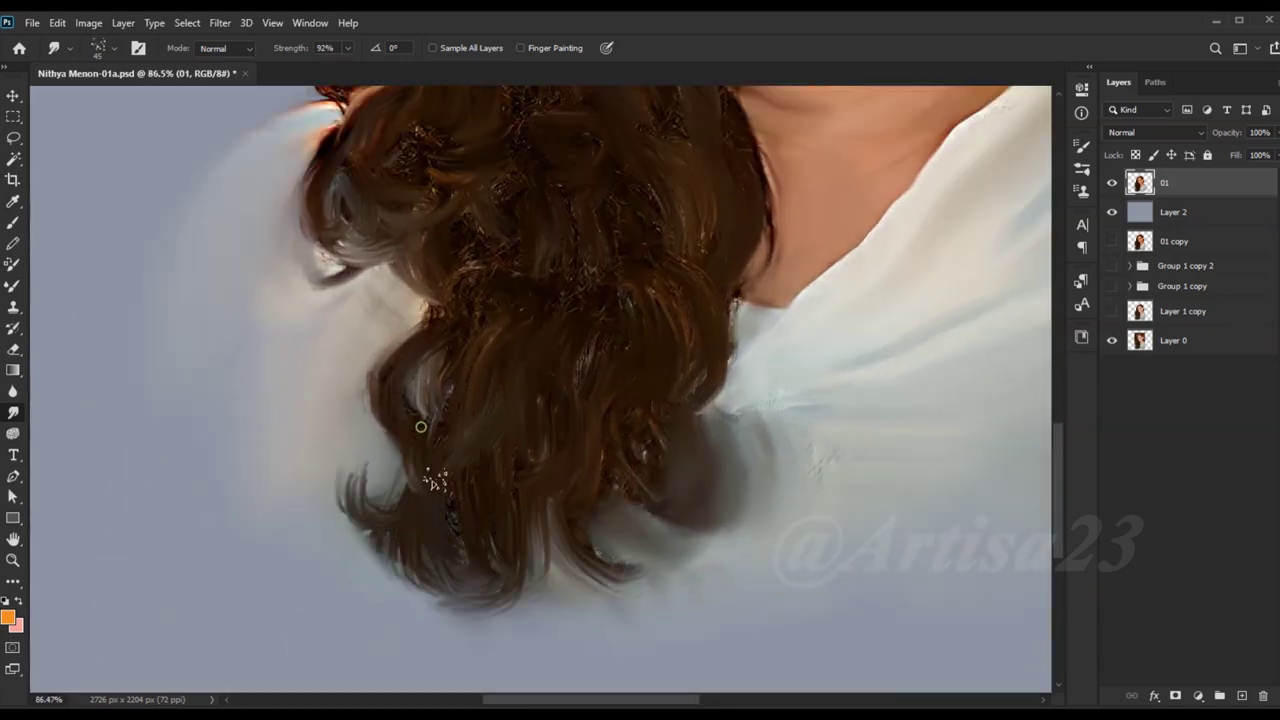
pyautogui.scroll(-1, 509, 391)
pyautogui.scroll(1, 566, 477)
pyautogui.moveTo(566, 477); pyautogui.dragTo(614, 480)
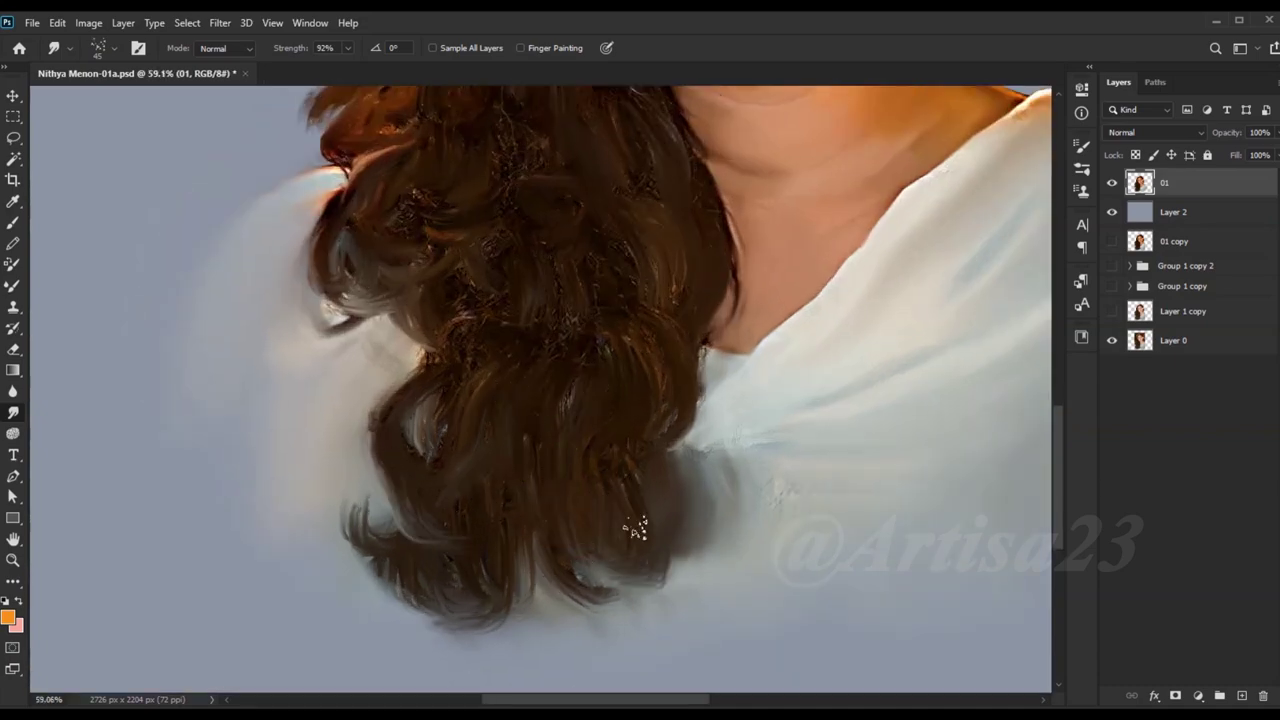
pyautogui.scroll(1, 630, 527)
pyautogui.scroll(2, 625, 420)
pyautogui.scroll(-1, 378, 405)
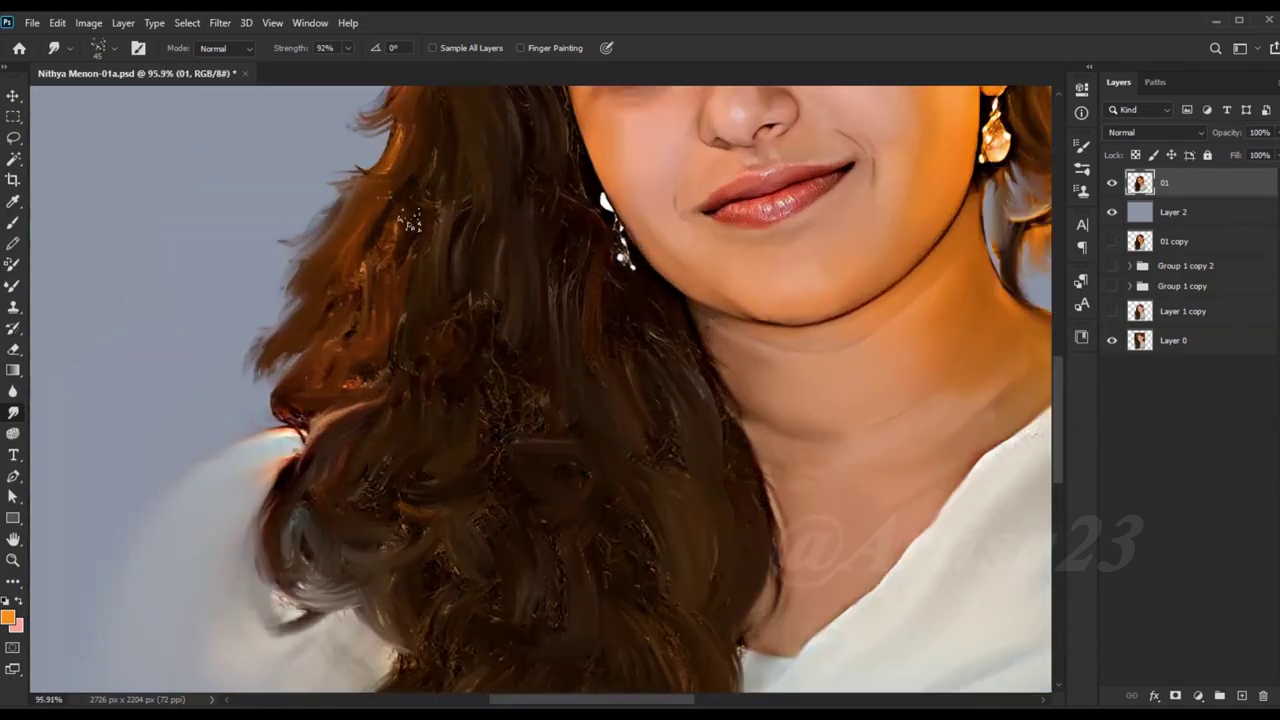
pyautogui.scroll(5, 523, 591)
pyautogui.scroll(1, 485, 265)
pyautogui.scroll(-3, 485, 265)
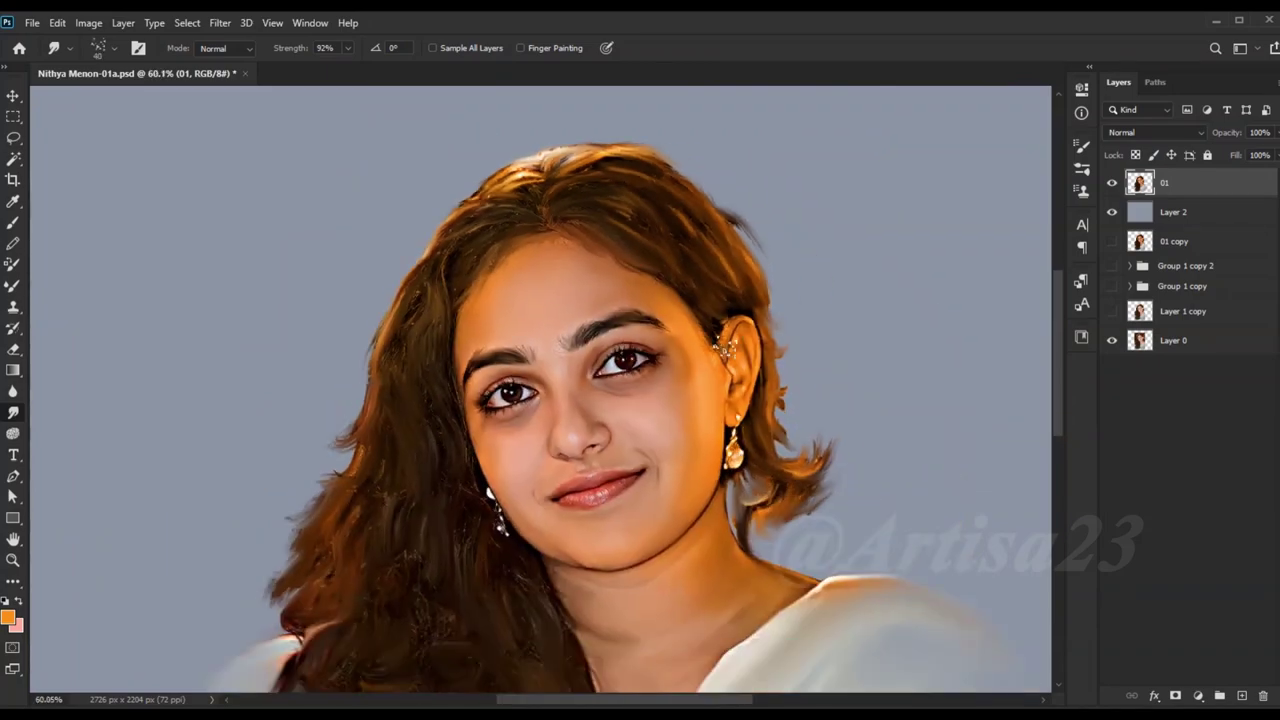
pyautogui.scroll(6, 677, 328)
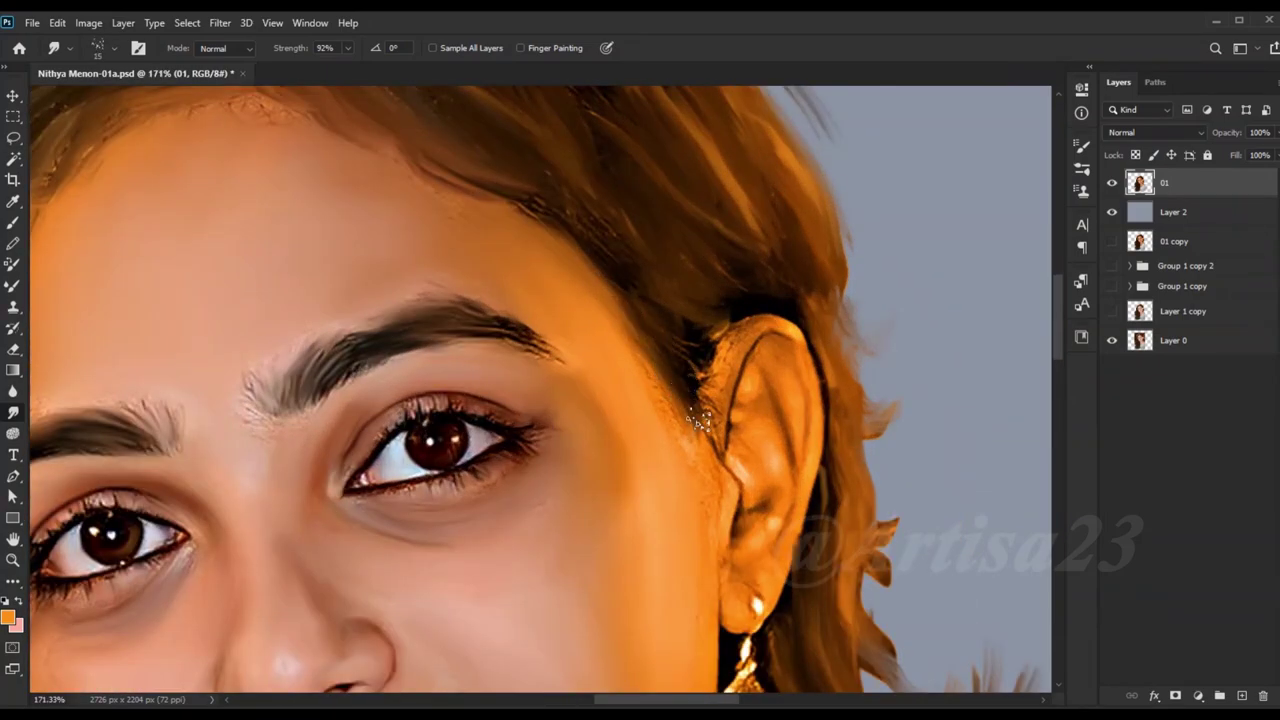
pyautogui.scroll(-3, 740, 430)
pyautogui.scroll(2, 740, 430)
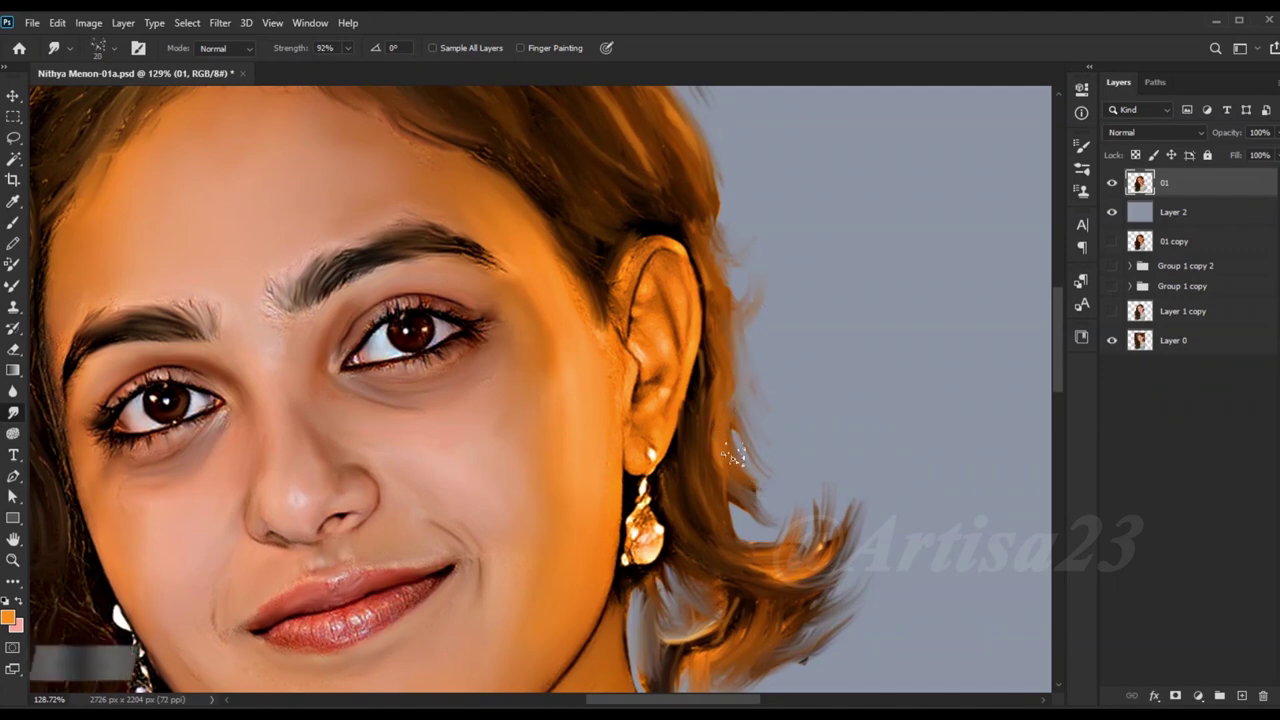
pyautogui.scroll(-2, 830, 458)
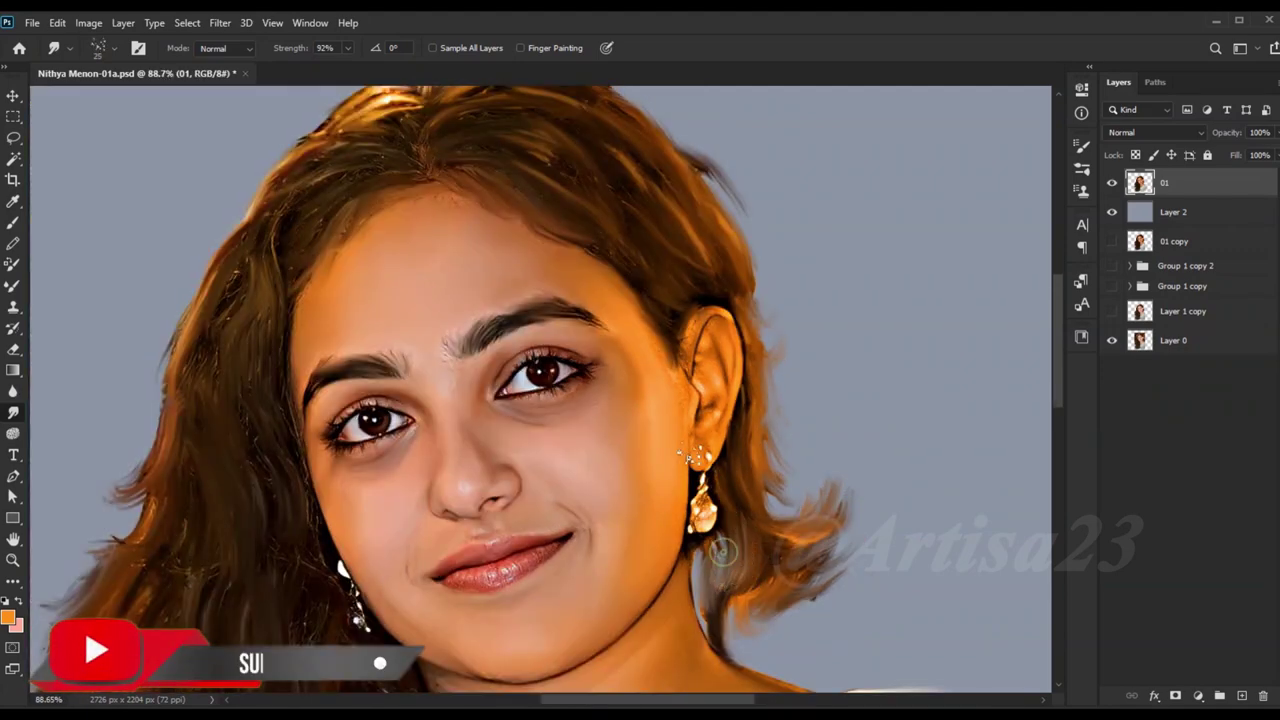
pyautogui.scroll(-1, 725, 590)
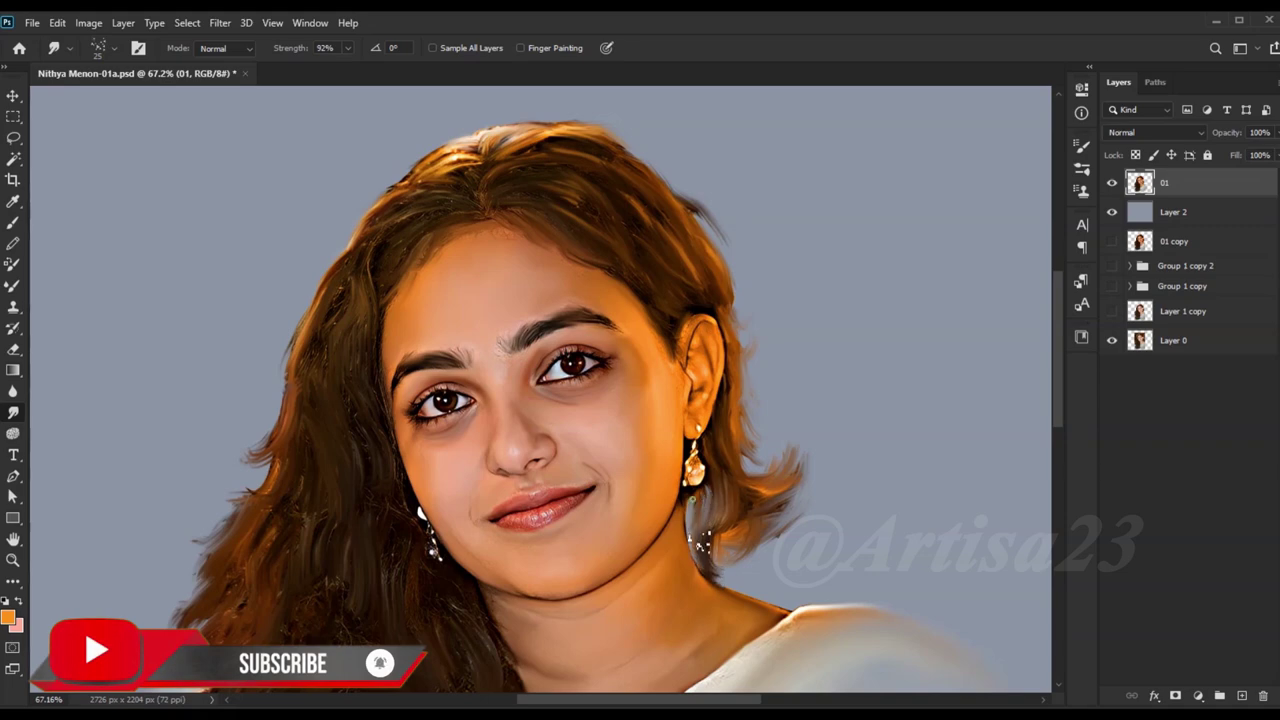
pyautogui.scroll(-3, 777, 547)
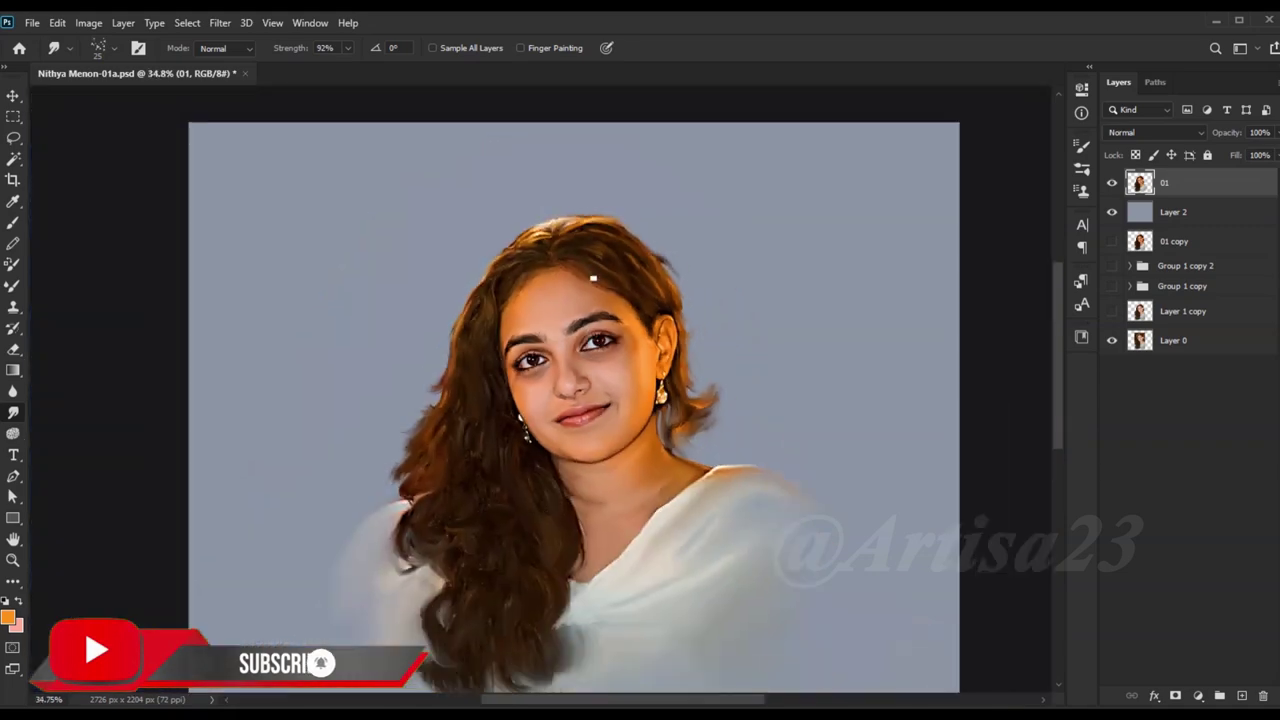
# Step: Rename the grey background layer to BG
pyautogui.click(1183, 213)
pyautogui.doubleClick(1170, 212)
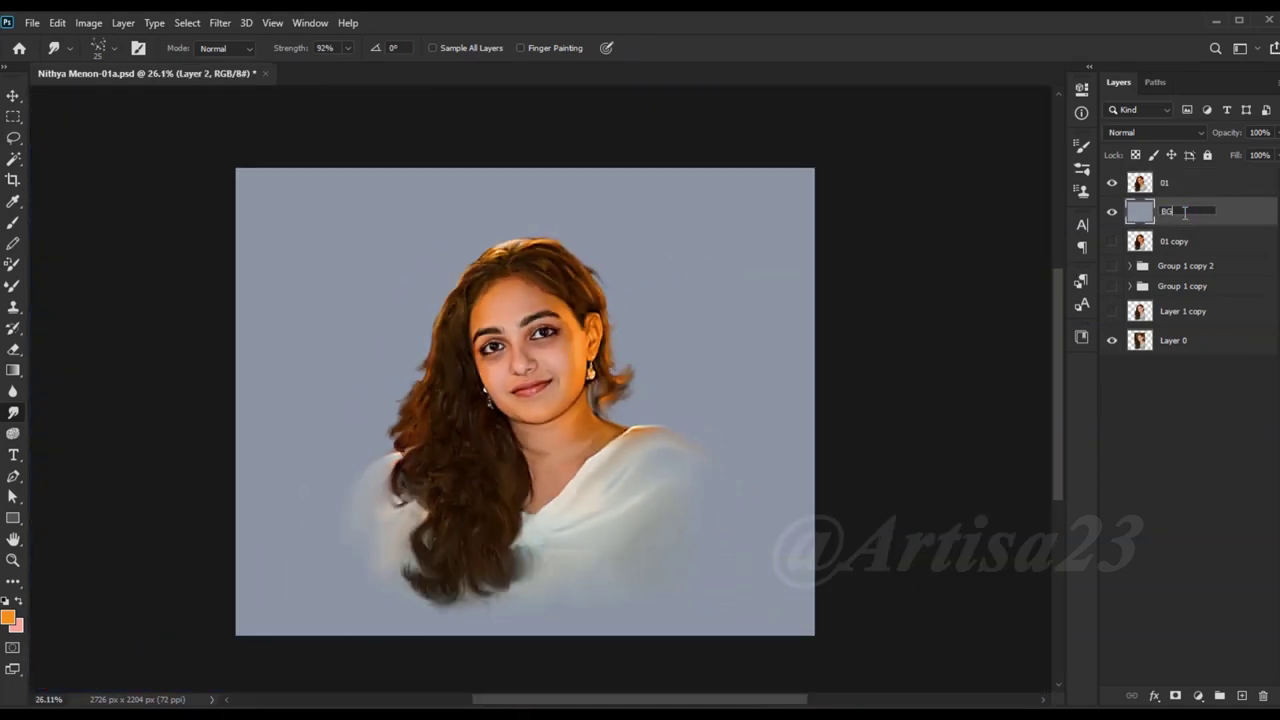
pyautogui.write('BG')
pyautogui.press('Return')
pyautogui.scroll(5, 443, 373)
pyautogui.hotkey('alt', ']')
pyautogui.scroll(2, 590, 418)
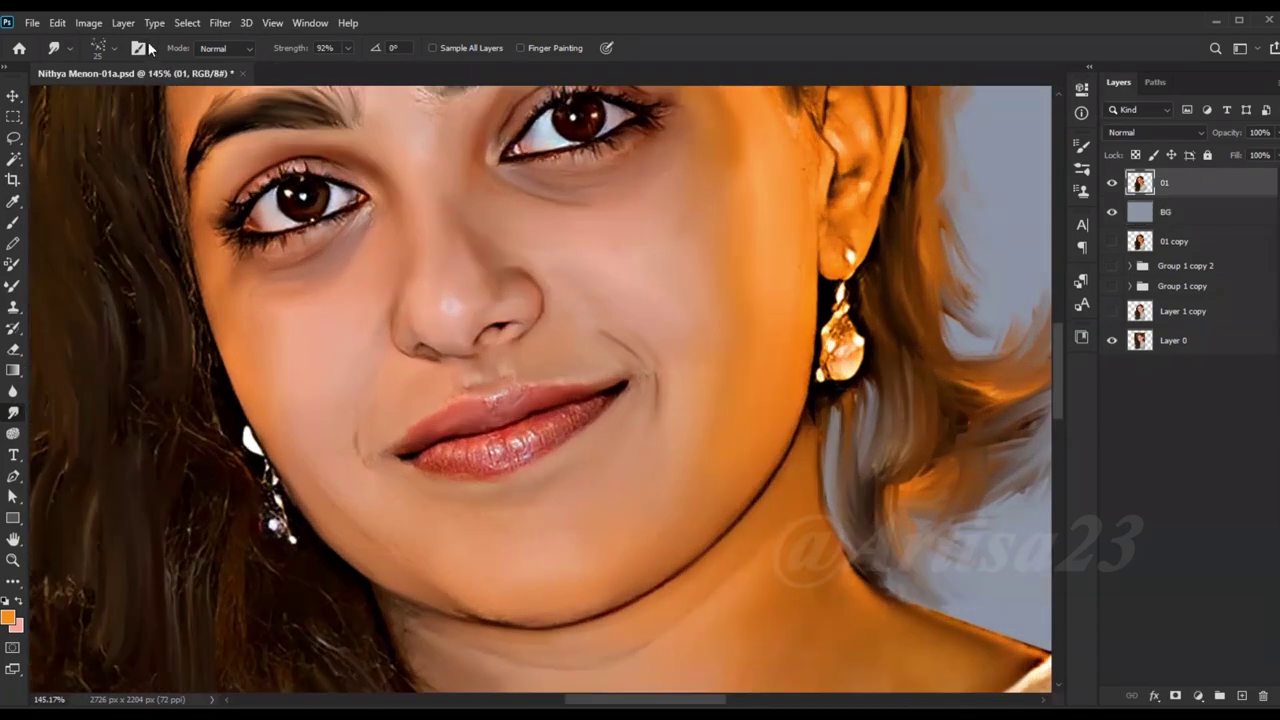
# Step: Smooth the lower lip with a 25 px skin smudge brush at 50% strength
pyautogui.click(1082, 147)
pyautogui.click(864, 139)
pyautogui.scroll(5, 1020, 449)
pyautogui.click(1020, 449)
pyautogui.click(344, 48)
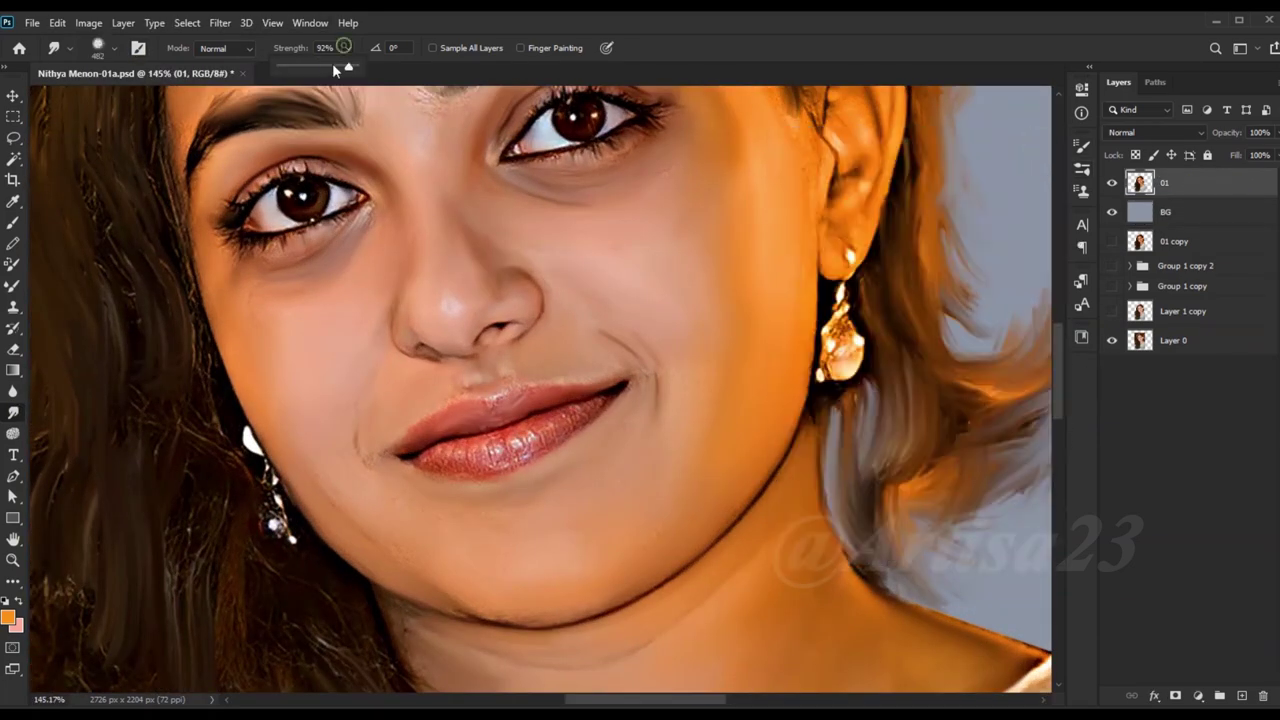
pyautogui.scroll(2, 496, 414)
pyautogui.press('[')
pyautogui.press('[')
pyautogui.press('[')
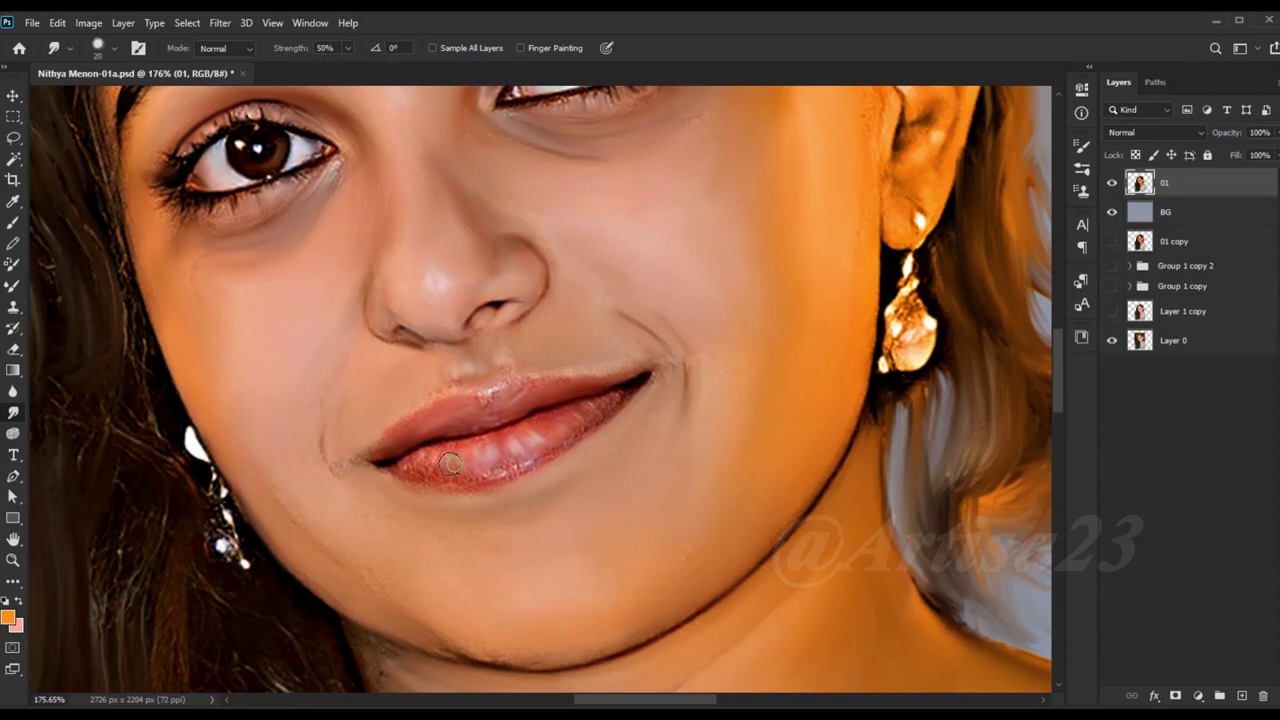
pyautogui.moveTo(525, 467); pyautogui.dragTo(412, 477)
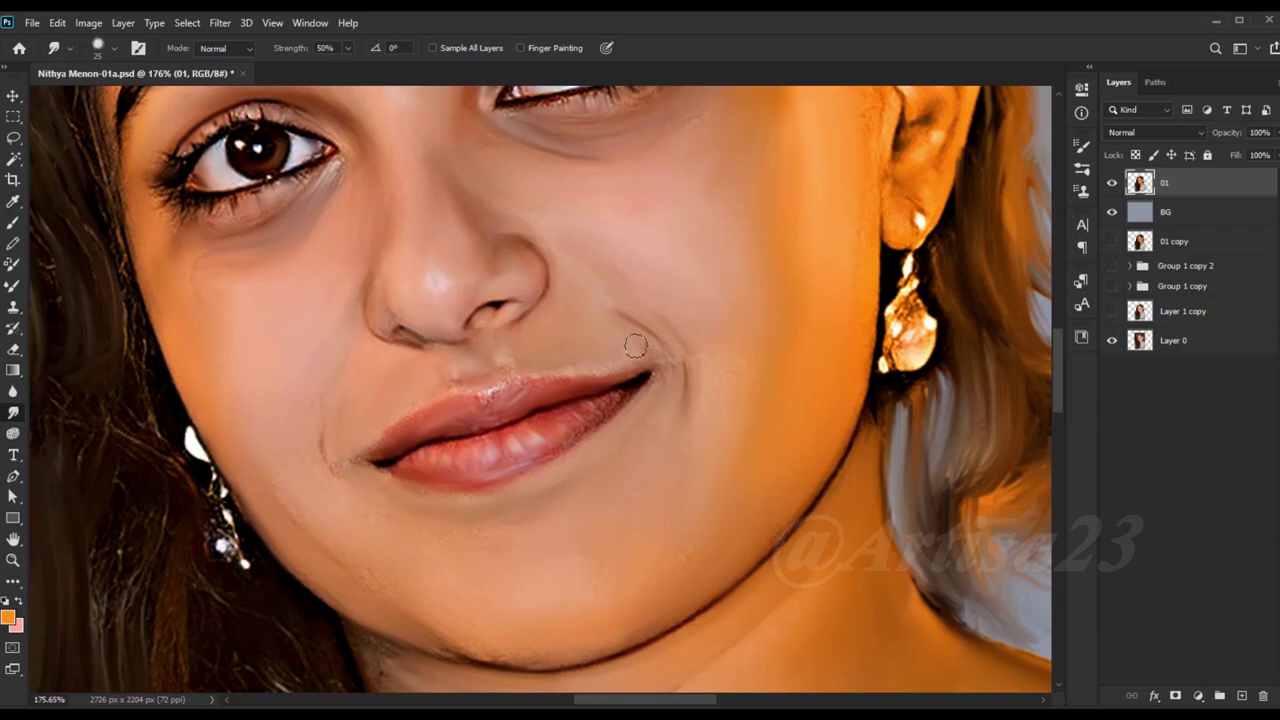
# Step: Smudge the ear's edge and inner texture with a resized brush
pyautogui.scroll(-5, 726, 440)
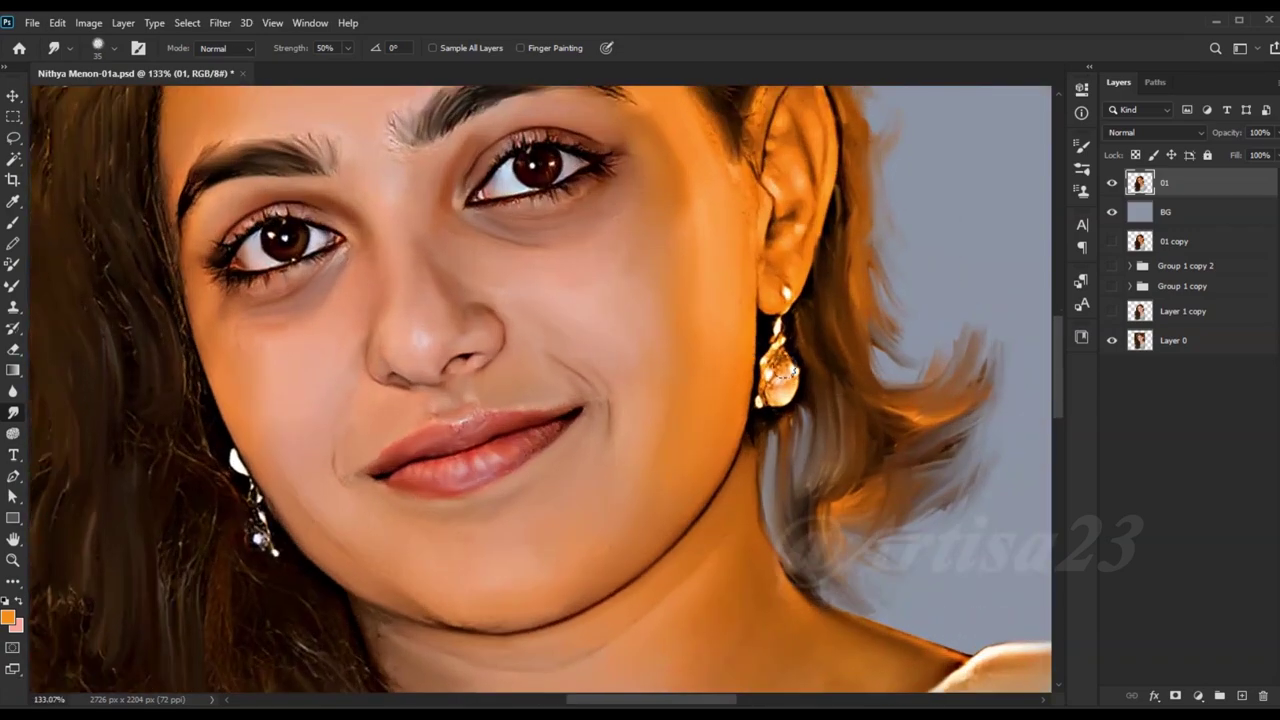
pyautogui.scroll(5, 771, 362)
pyautogui.press('[')
pyautogui.press('[')
pyautogui.press('[')
pyautogui.press('[')
pyautogui.press('[')
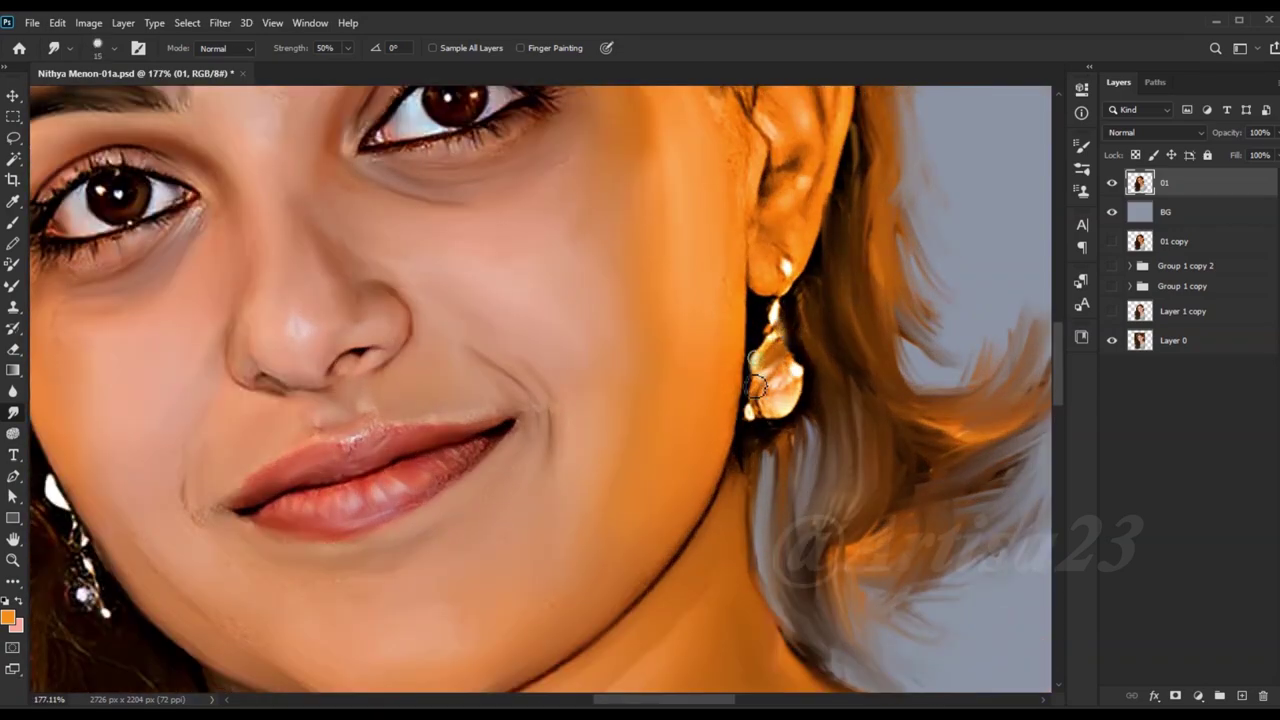
pyautogui.scroll(3, 762, 406)
pyautogui.scroll(3, 700, 300)
pyautogui.press(']')
pyautogui.press(']')
pyautogui.moveTo(632, 318)
pyautogui.mouseDown()
pyautogui.moveTo(745, 215)
pyautogui.moveTo(686, 357)
pyautogui.moveTo(703, 510)
pyautogui.moveTo(760, 245)
pyautogui.mouseUp()
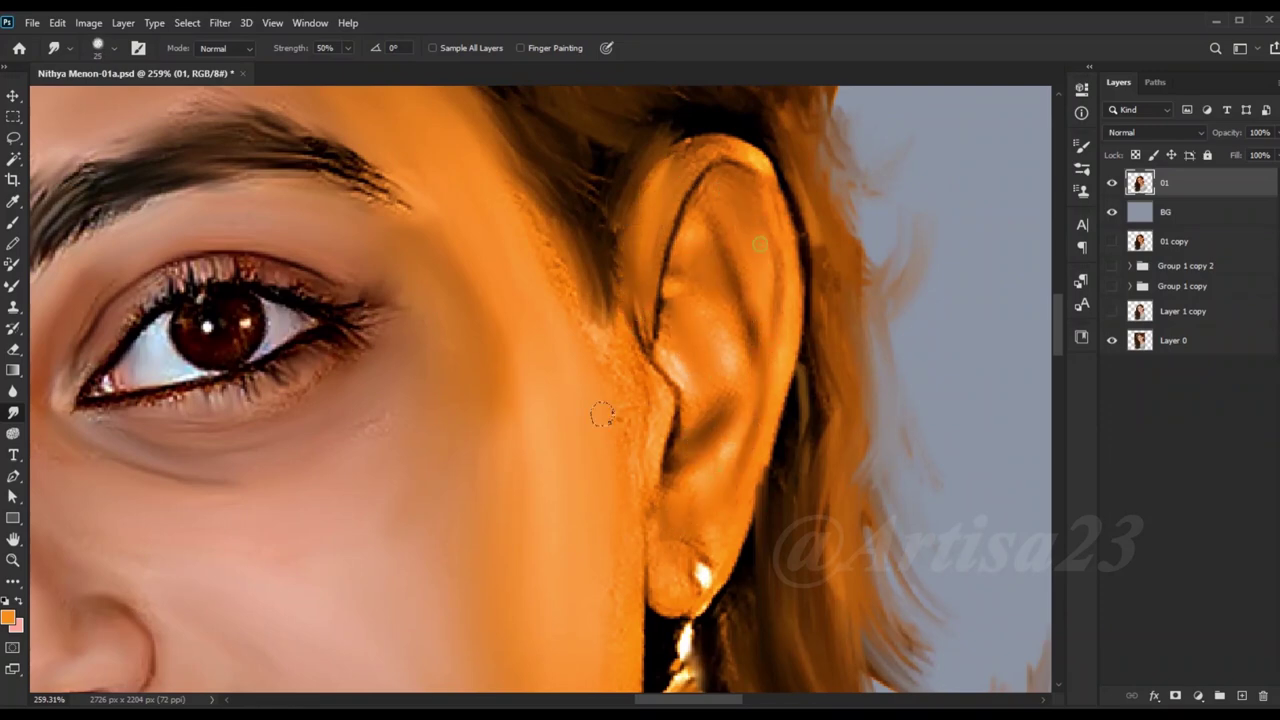
# Step: Crop the canvas top and bottom edges to 2726 × 2013 px
pyautogui.scroll(-2, 578, 300)
pyautogui.scroll(-2, 580, 275)
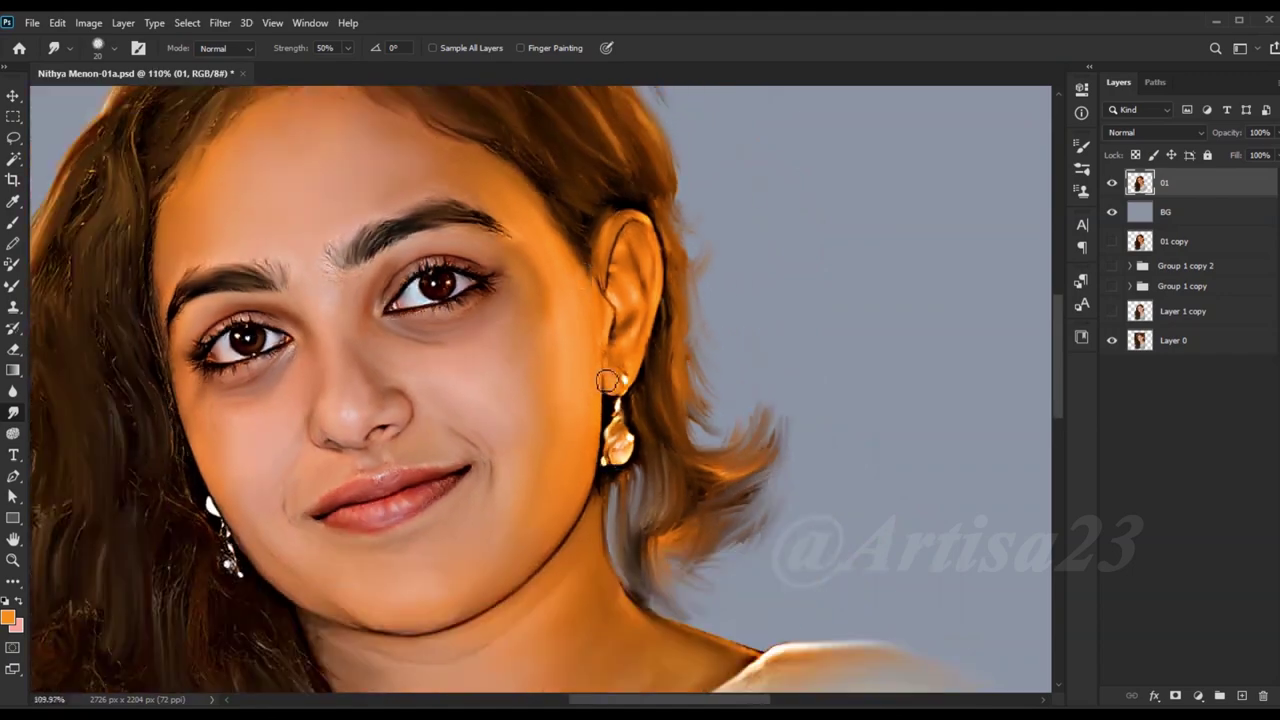
pyautogui.scroll(3, 620, 330)
pyautogui.scroll(-3, 620, 300)
pyautogui.scroll(2, 291, 274)
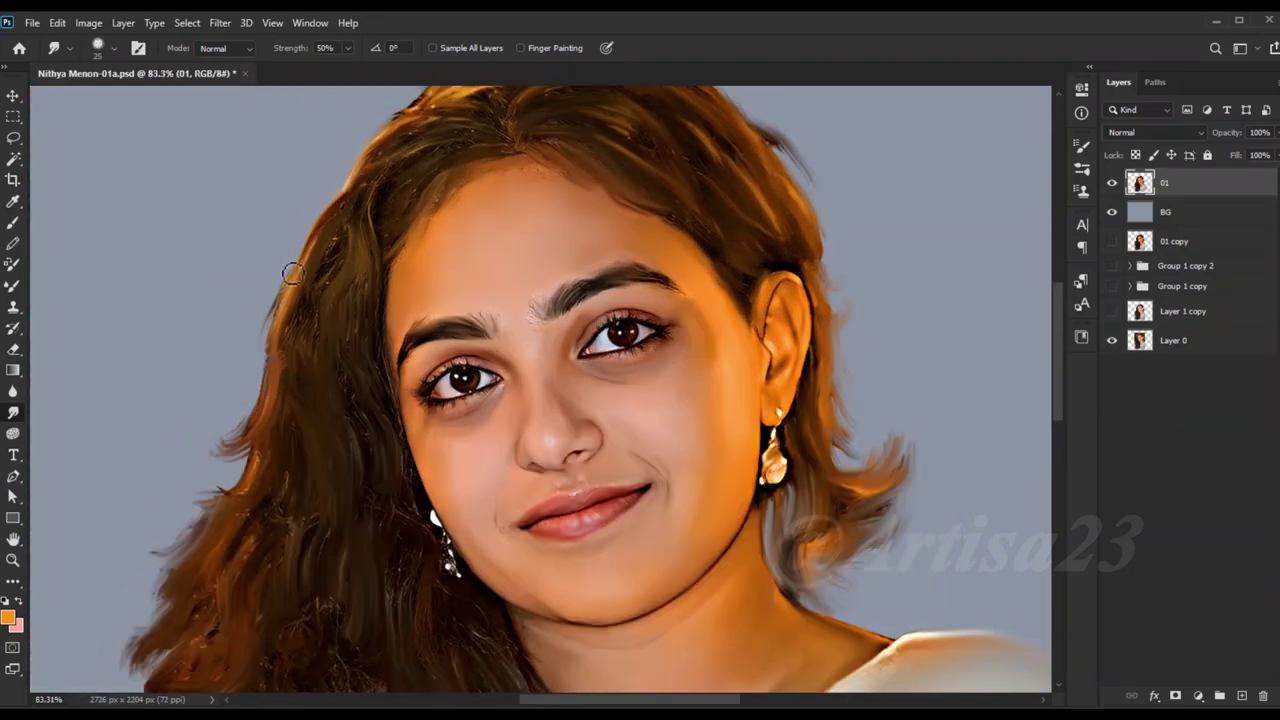
pyautogui.scroll(1, 663, 366)
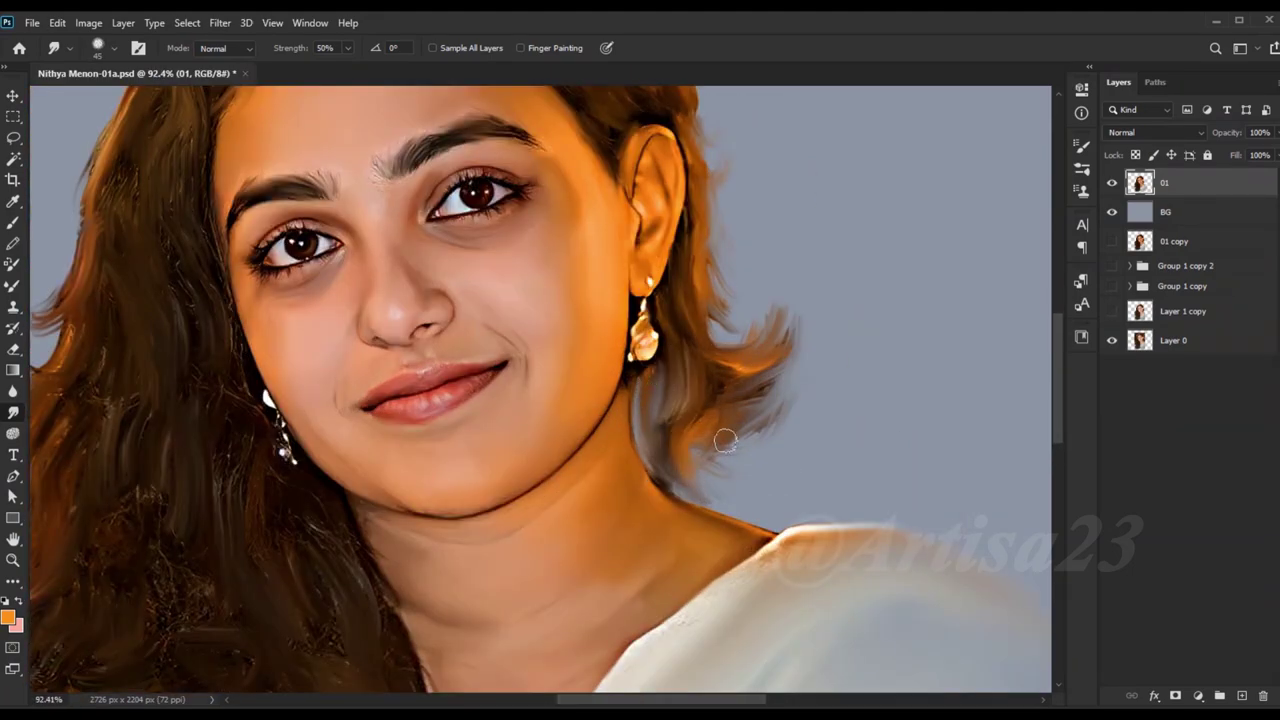
pyautogui.scroll(-2, 712, 470)
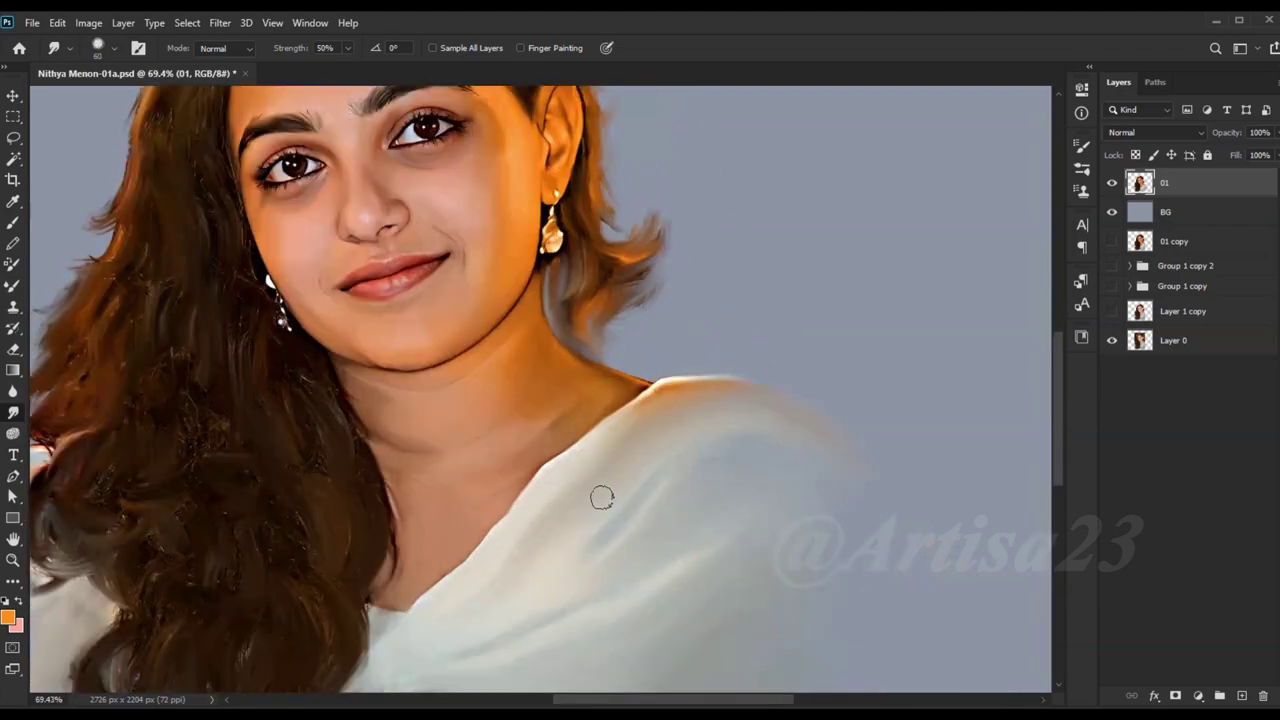
pyautogui.scroll(2, 335, 440)
pyautogui.scroll(-2, 320, 375)
pyautogui.scroll(-1, 440, 570)
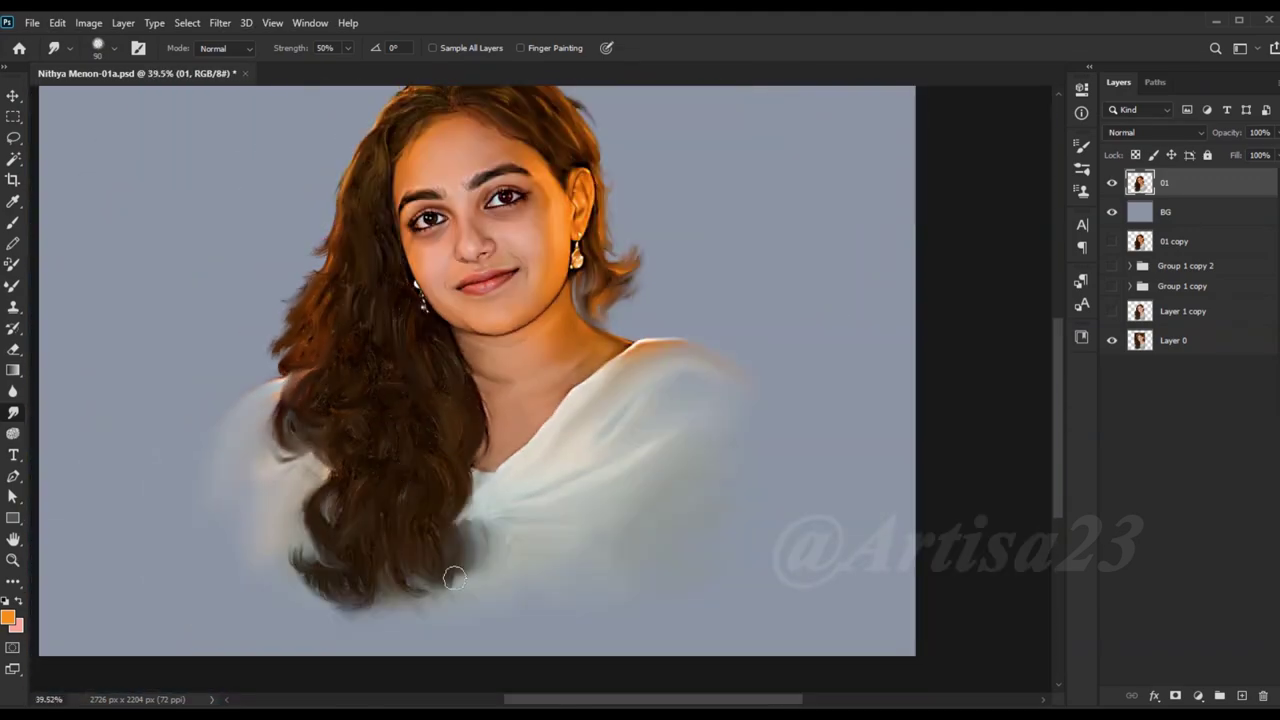
pyautogui.scroll(-1, 651, 463)
pyautogui.press('c')
pyautogui.moveTo(421, 648); pyautogui.dragTo(421, 627)
pyautogui.moveTo(421, 161); pyautogui.dragTo(421, 170)
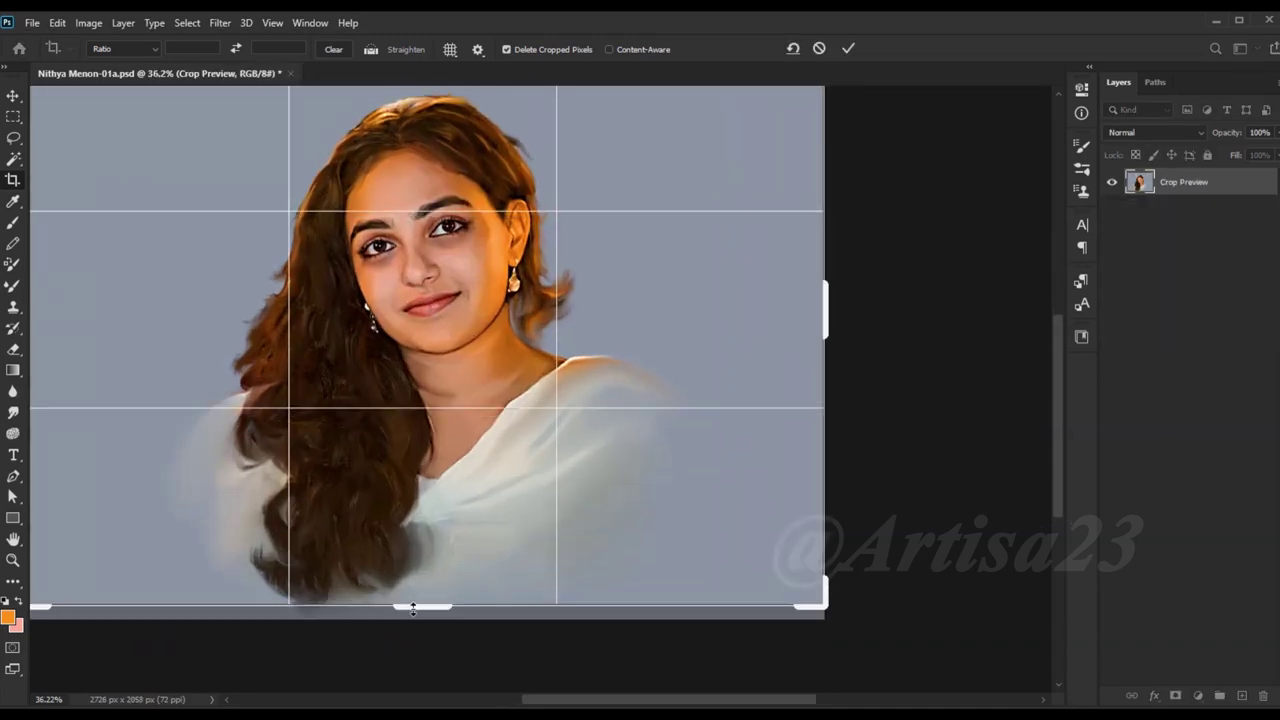
pyautogui.press('Return')
# Step: Add a new empty layer above BG and begin renaming it
pyautogui.press('v')
pyautogui.hotkey('ctrl', 'shift', 'alt', 'n')
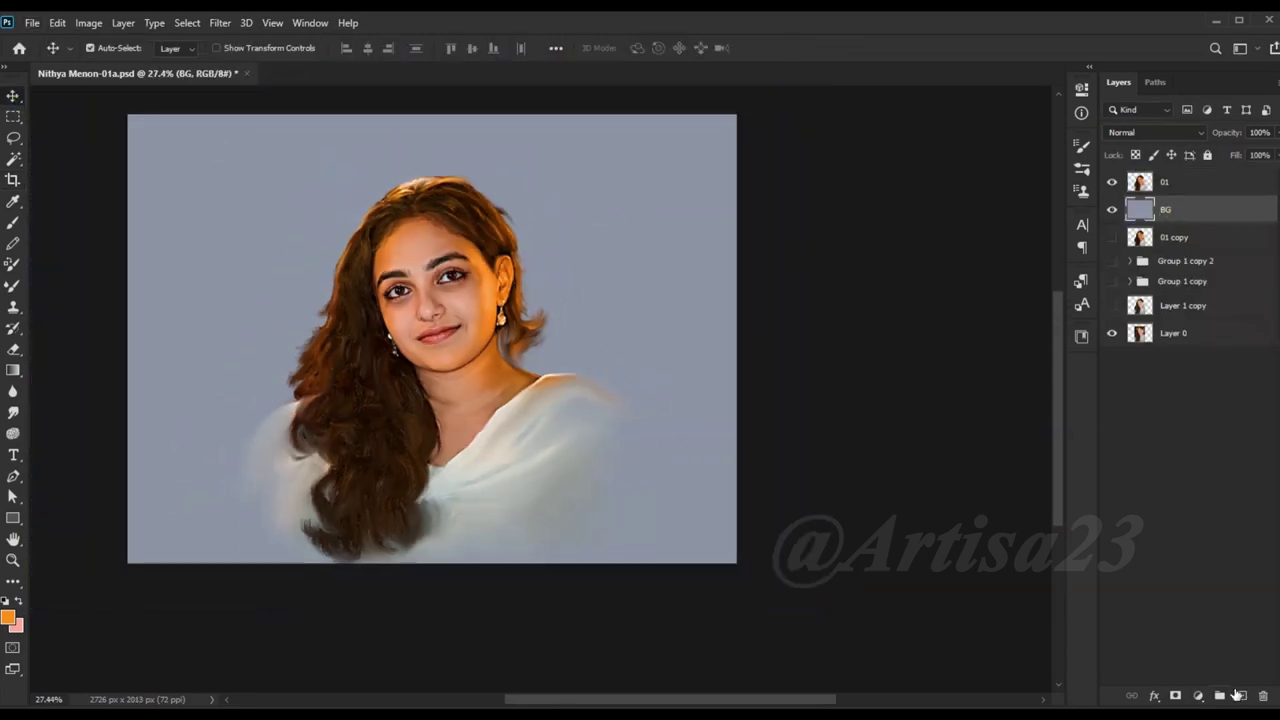
pyautogui.doubleClick(1172, 208)
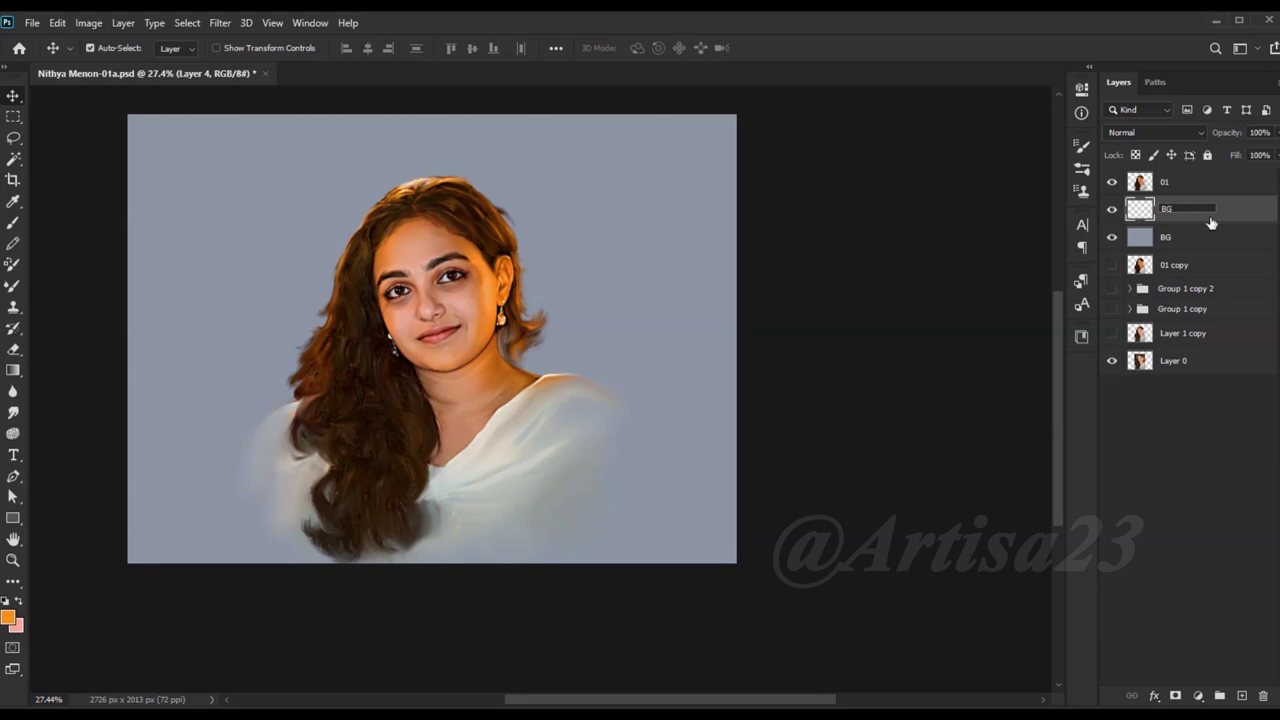
# Step: Name the new layer BG_
pyautogui.write('_')
pyautogui.press('Return')
pyautogui.press('b')
# Step: Paint soft orange at the top-left with a 250 px background brush at 62% opacity
pyautogui.press('F5')
pyautogui.click(860, 139)
pyautogui.scroll(-5, 958, 446)
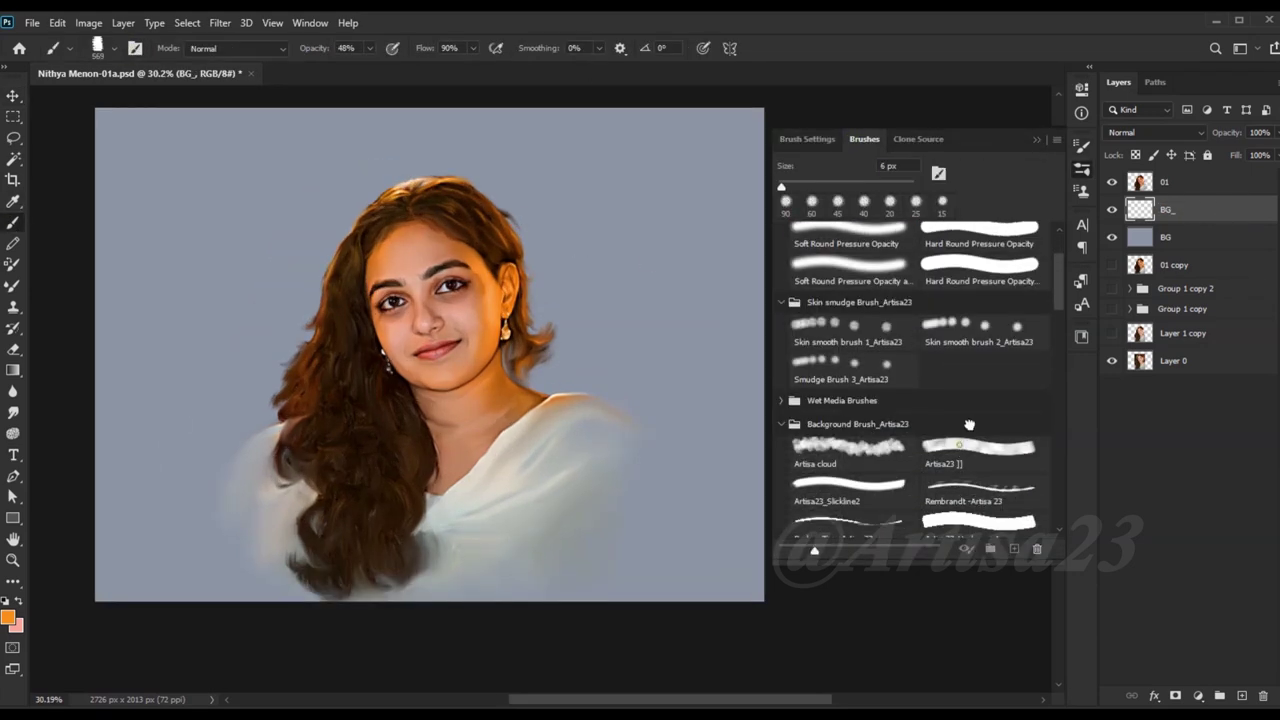
pyautogui.click(958, 446)
pyautogui.press('6')
pyautogui.press('2')
pyautogui.moveTo(145, 165); pyautogui.dragTo(100, 114)
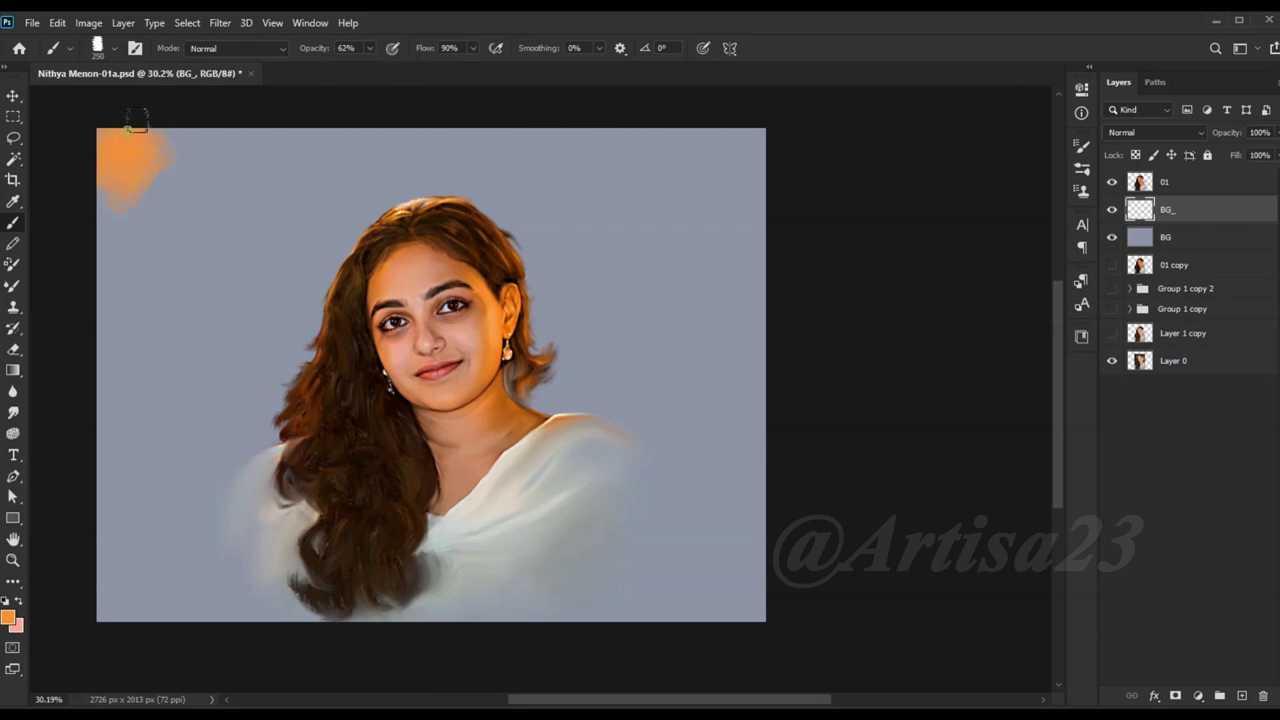
pyautogui.moveTo(120, 215); pyautogui.dragTo(194, 143)
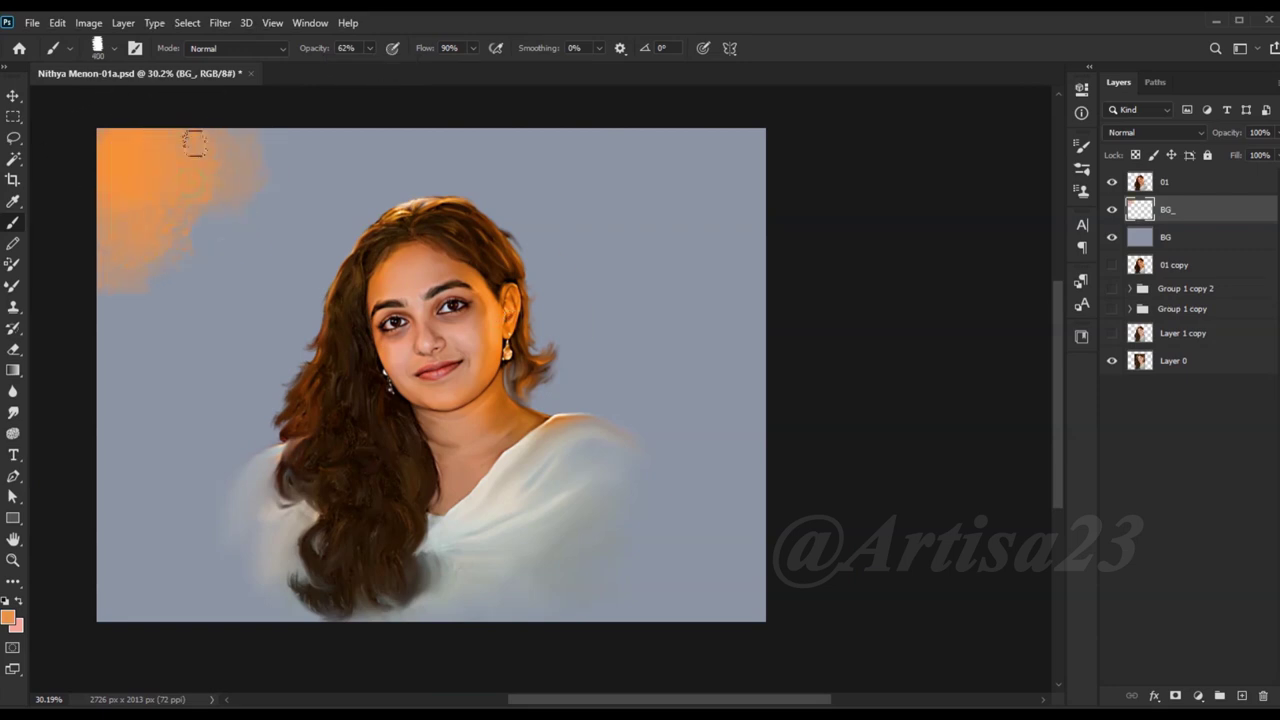
# Step: Pick a blue-grey colour and paint it over the background above the head
pyautogui.click(8, 616)
pyautogui.click(1087, 495)
pyautogui.click(920, 484)
pyautogui.click(1232, 412)
pyautogui.click(405, 175)
pyautogui.click(8, 616)
pyautogui.click(1232, 412)
pyautogui.moveTo(440, 165)
pyautogui.mouseDown()
pyautogui.moveTo(343, 206)
pyautogui.moveTo(309, 137)
pyautogui.mouseUp()
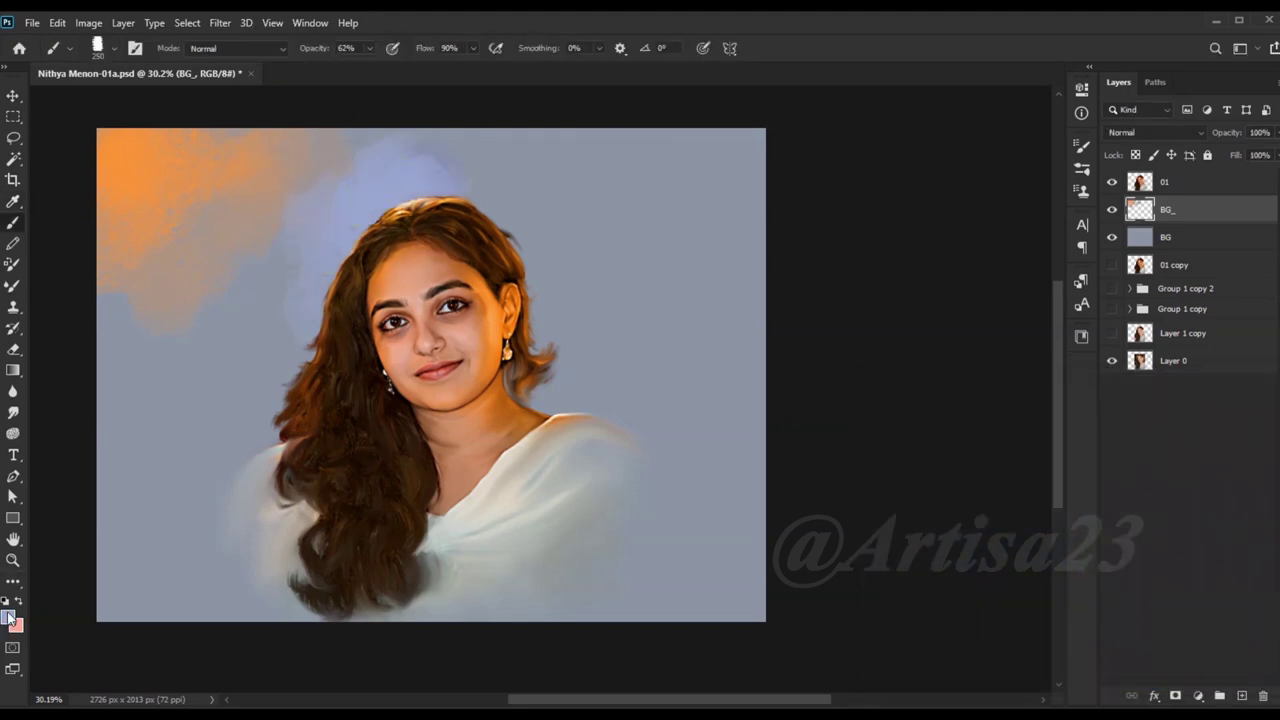
# Step: Paint lavender at the top-right, then light grey right of the shoulder with a 500 px brush
pyautogui.click(8, 616)
pyautogui.click(1087, 470)
pyautogui.click(1232, 412)
pyautogui.moveTo(690, 165)
pyautogui.mouseDown()
pyautogui.moveTo(693, 242)
pyautogui.moveTo(585, 108)
pyautogui.mouseUp()
pyautogui.press(']')
pyautogui.press(']')
pyautogui.press(']')
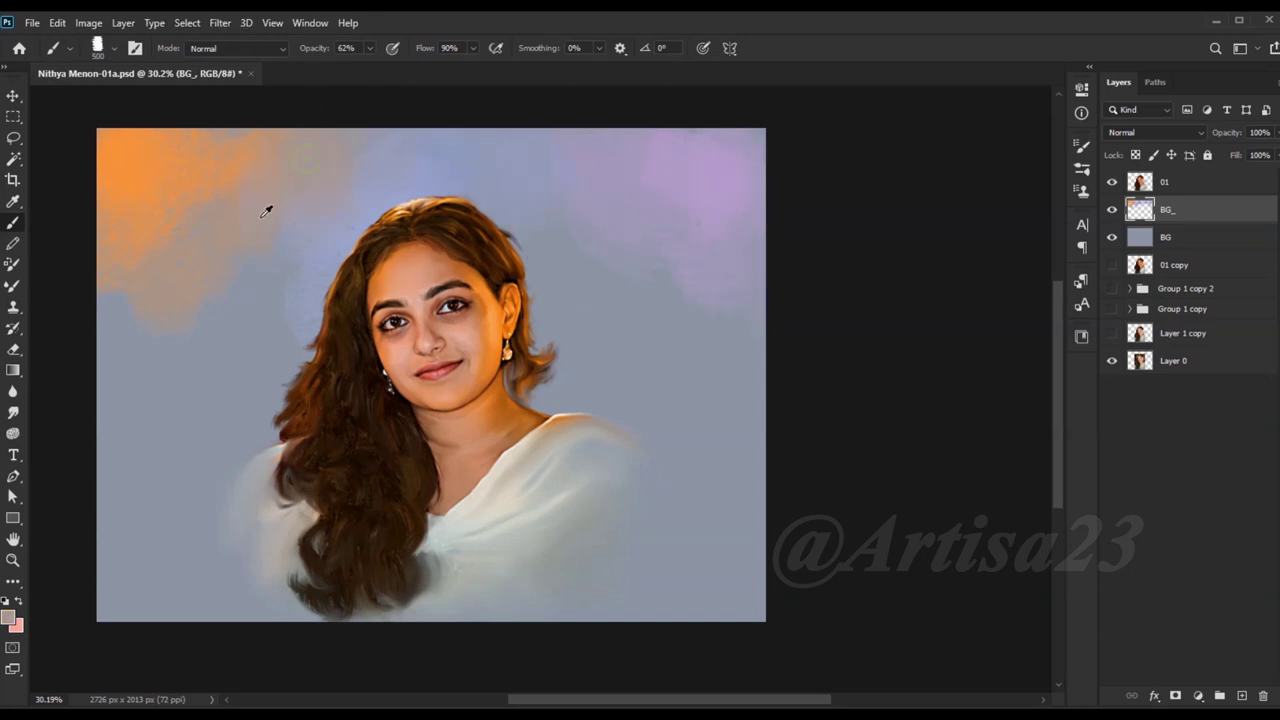
pyautogui.moveTo(610, 456); pyautogui.dragTo(713, 365)
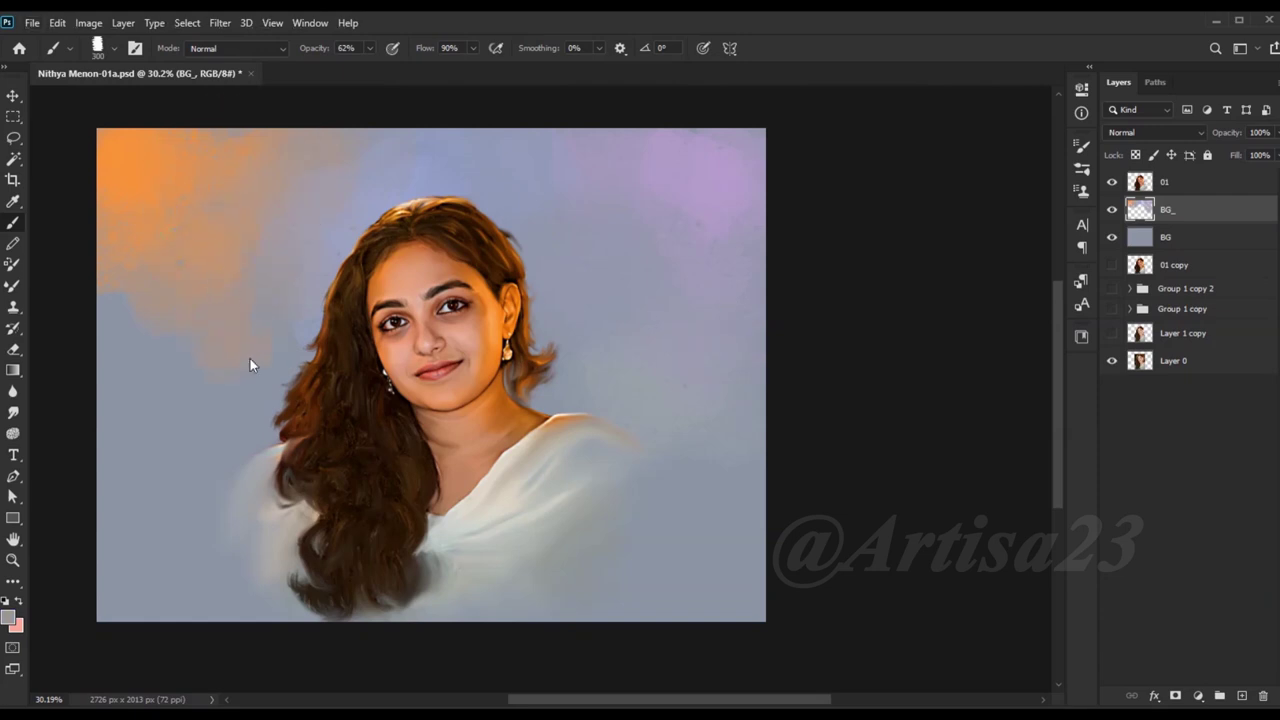
# Step: Paint soft grey-green on both sides of the background and light grey left of the hair
pyautogui.click(8, 617)
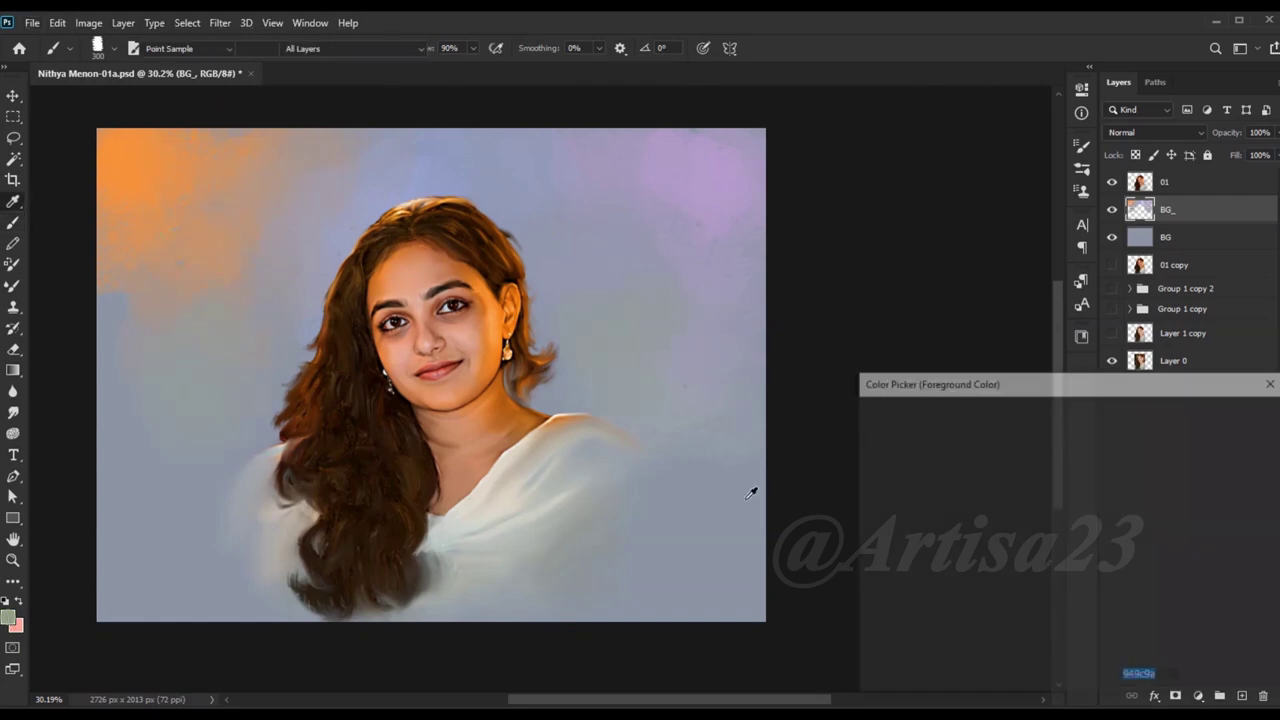
pyautogui.click(1229, 409)
pyautogui.moveTo(600, 370); pyautogui.dragTo(643, 300)
pyautogui.moveTo(160, 410); pyautogui.dragTo(217, 334)
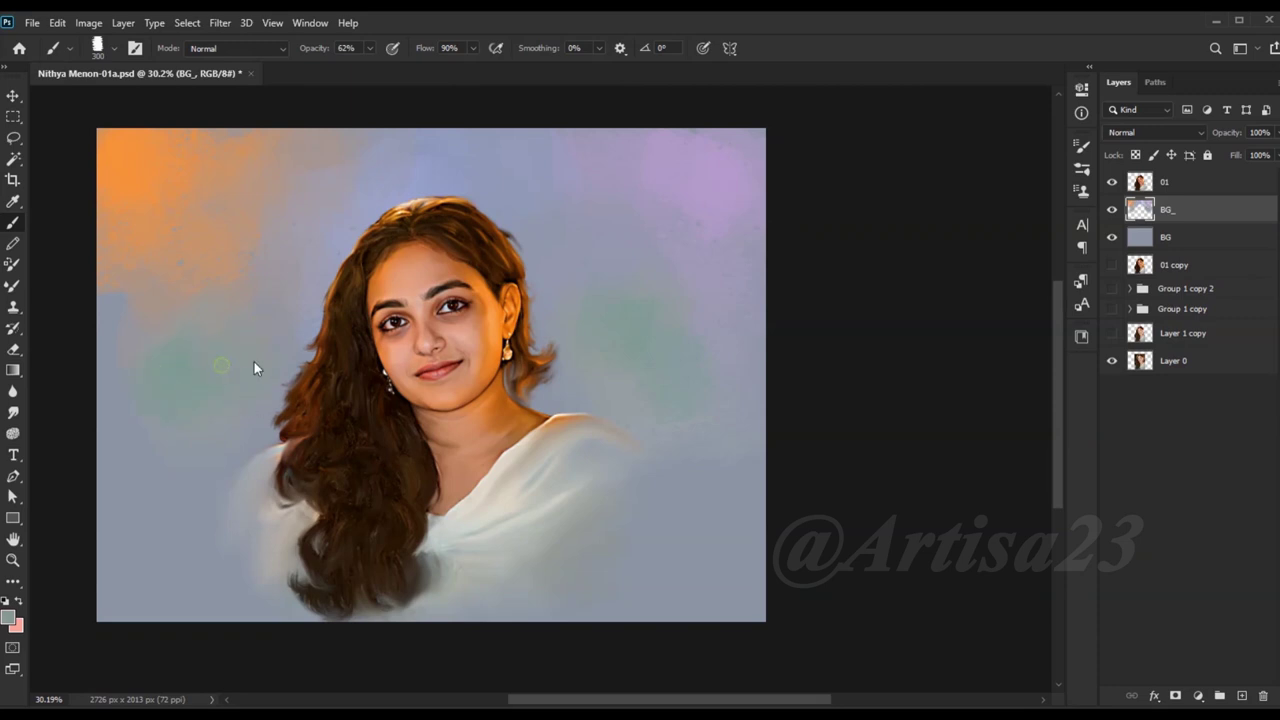
pyautogui.moveTo(267, 557); pyautogui.dragTo(245, 565)
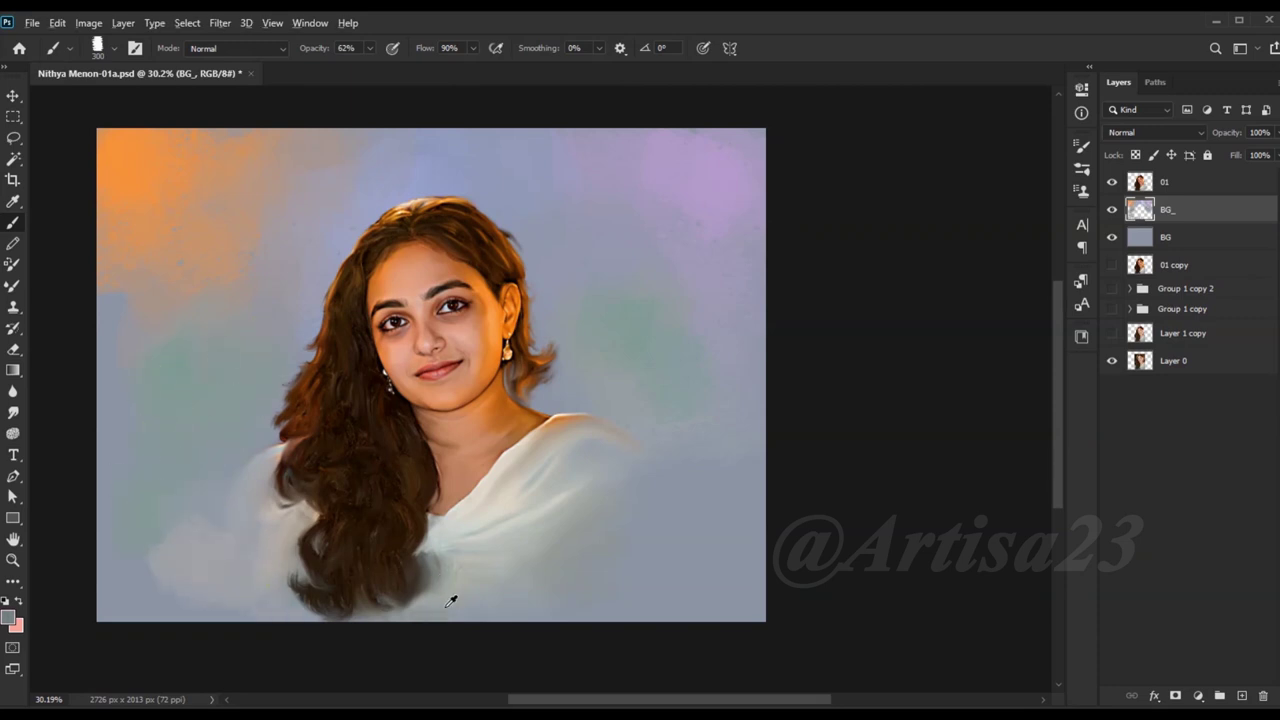
# Step: Smudge the bottom ends of the hair on layer 01
pyautogui.click(1163, 182)
pyautogui.click(13, 412)
pyautogui.moveTo(420, 612)
pyautogui.mouseDown()
pyautogui.moveTo(305, 598)
pyautogui.moveTo(430, 585)
pyautogui.moveTo(343, 604)
pyautogui.mouseUp()
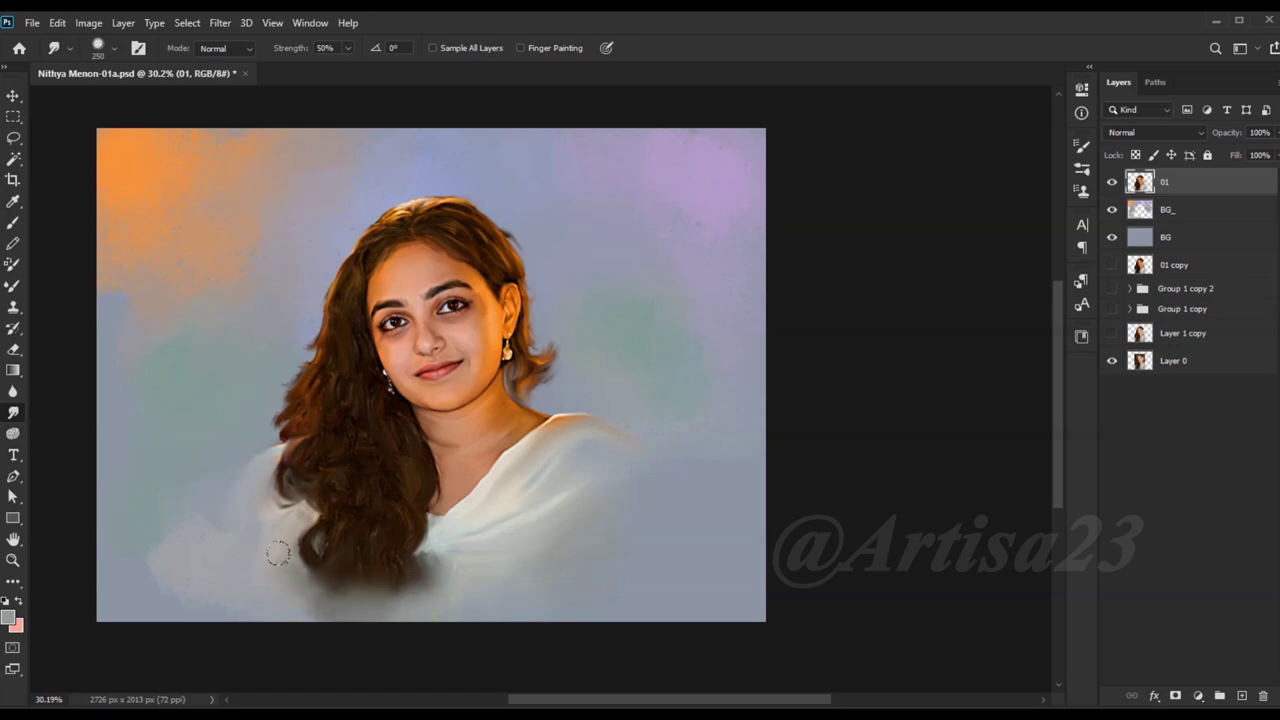
# Step: Soften the lower hair with a 200 px brush, then paint soft white around the hair and shawl on BG_
pyautogui.press('[')
pyautogui.moveTo(425, 585); pyautogui.dragTo(453, 563)
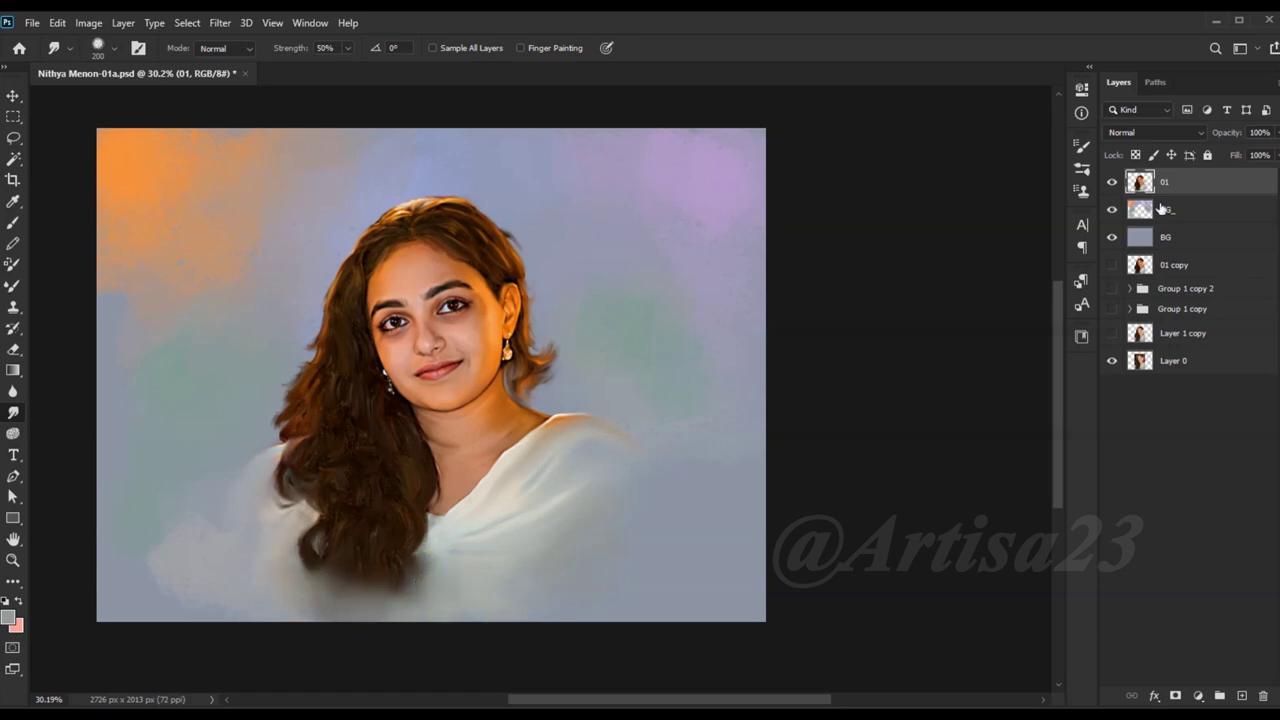
pyautogui.hotkey('alt', '[')
pyautogui.press('b')
pyautogui.keyDown('alt'); pyautogui.click(450, 525); pyautogui.keyUp('alt')
pyautogui.moveTo(285, 535)
pyautogui.mouseDown()
pyautogui.moveTo(223, 514)
pyautogui.moveTo(235, 565)
pyautogui.mouseUp()
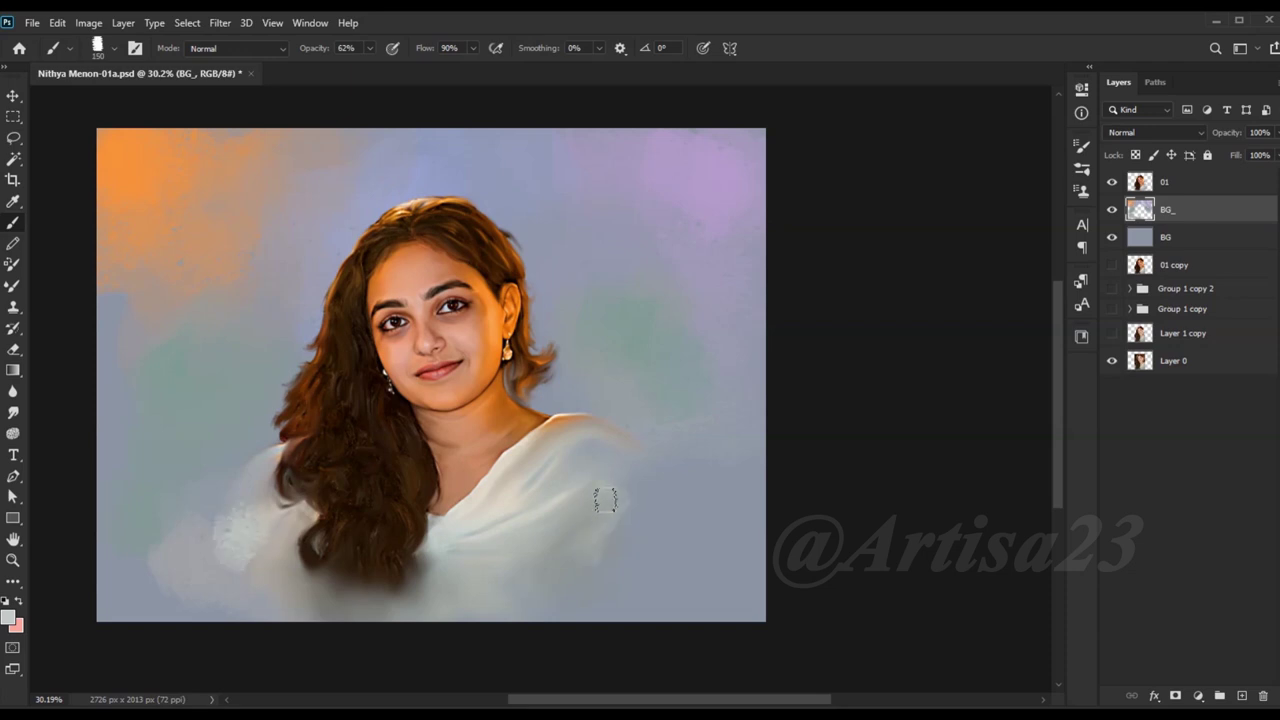
pyautogui.keyDown('alt'); pyautogui.click(580, 543); pyautogui.keyUp('alt')
pyautogui.moveTo(640, 540); pyautogui.dragTo(663, 465)
pyautogui.moveTo(672, 532); pyautogui.dragTo(640, 595)
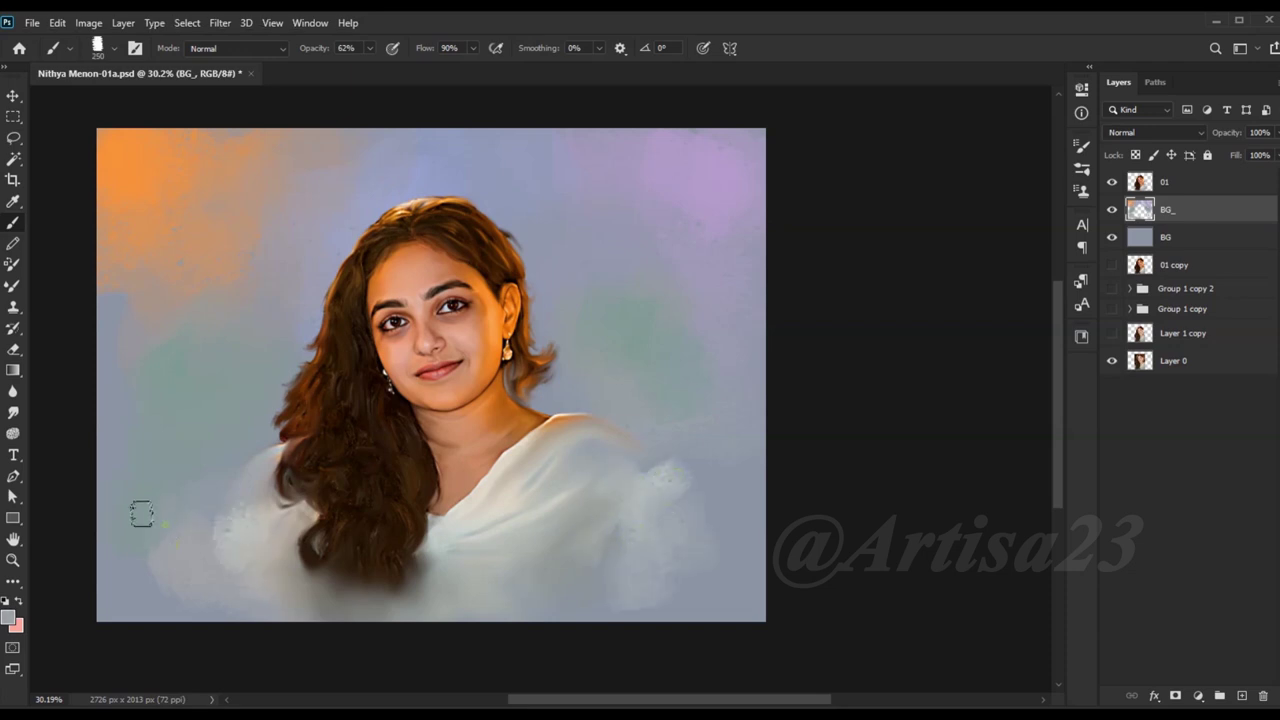
# Step: Paint a light lavender-blue left of the hair
pyautogui.click(8, 617)
pyautogui.click(914, 463)
pyautogui.click(1229, 411)
pyautogui.moveTo(320, 260)
pyautogui.mouseDown()
pyautogui.moveTo(349, 193)
pyautogui.moveTo(445, 190)
pyautogui.mouseUp()
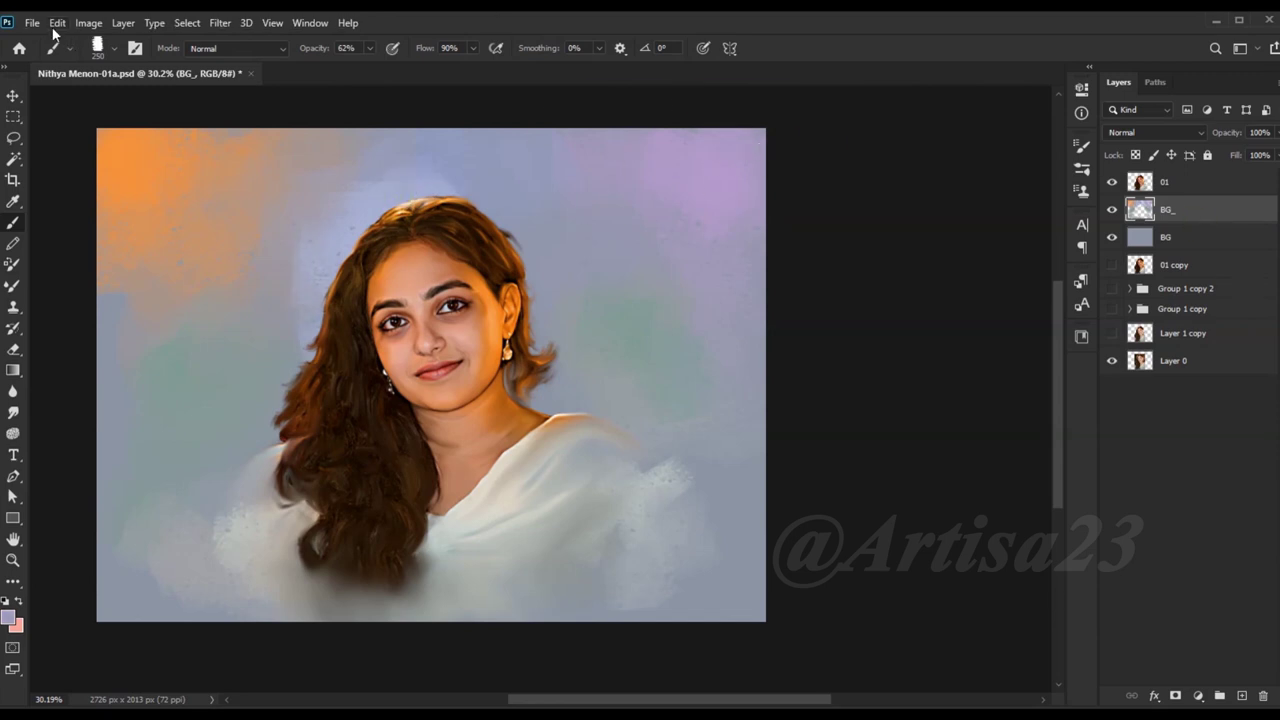
# Step: Flip the image horizontally and paint sampled lavender over the lower-left white drapery
pyautogui.click(57, 22)
pyautogui.click(297, 646)
pyautogui.scroll(1, 565, 262)
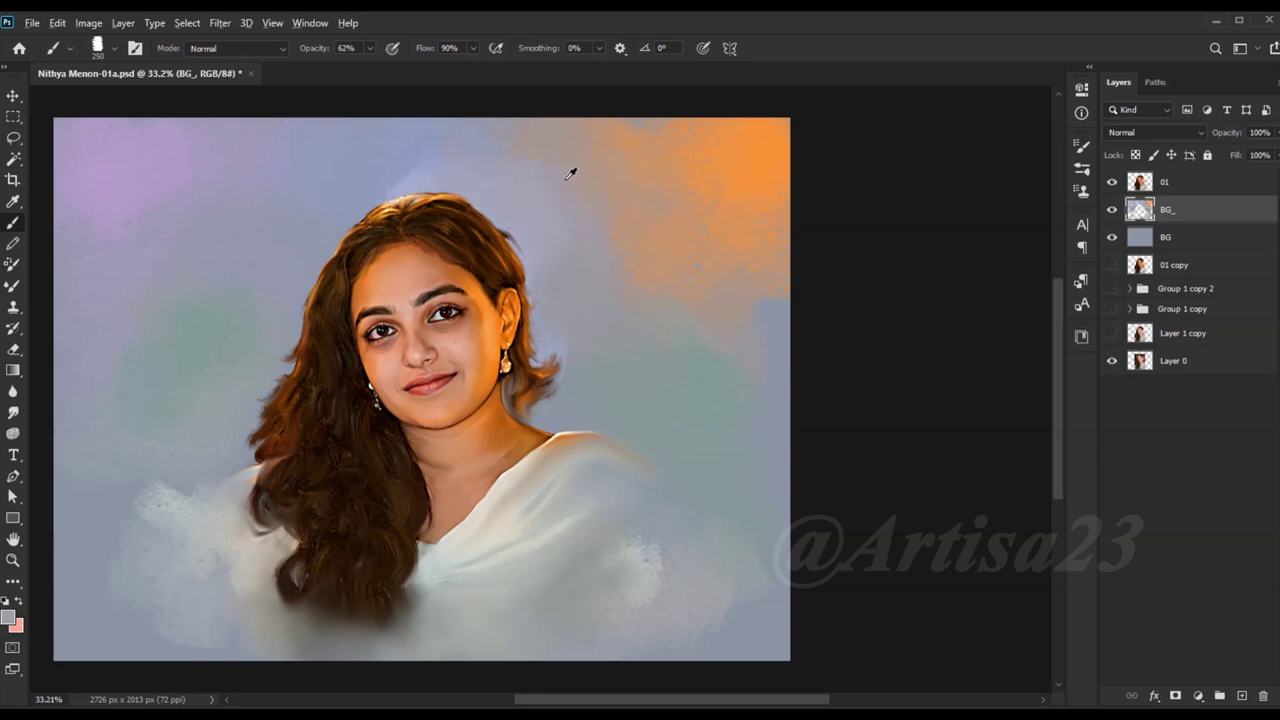
pyautogui.keyDown('alt'); pyautogui.click(525, 228); pyautogui.keyUp('alt')
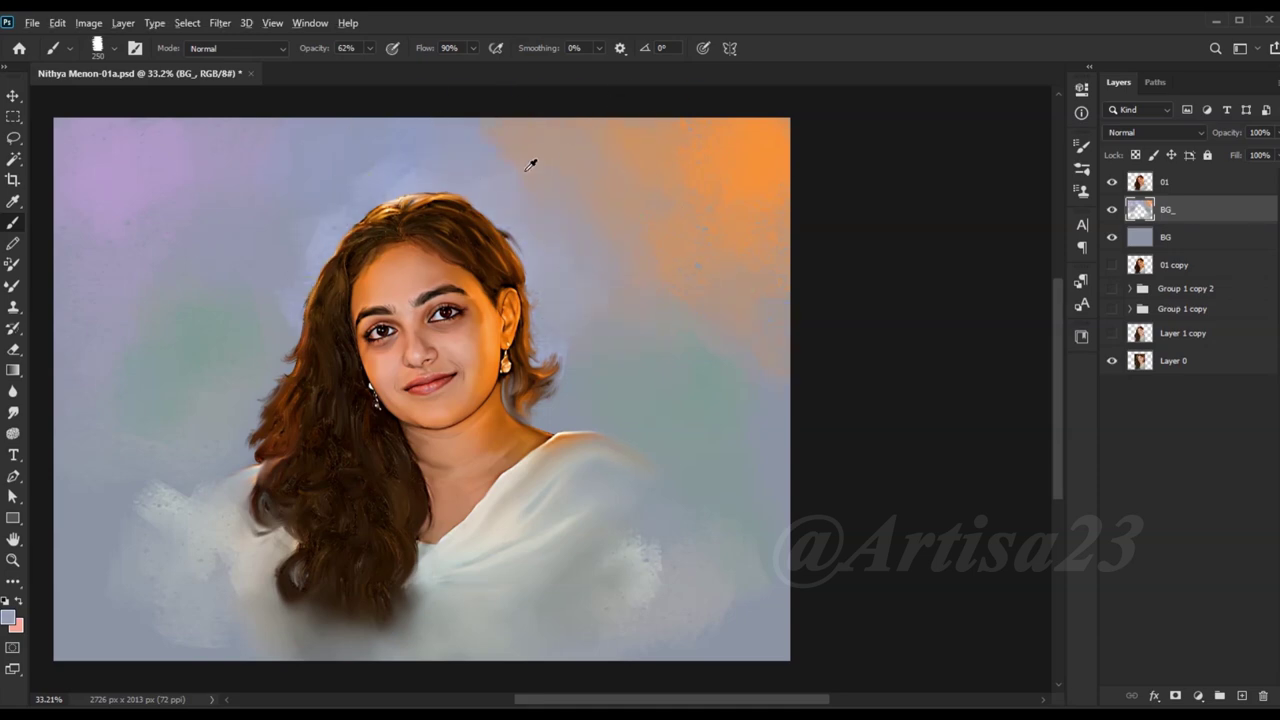
pyautogui.scroll(-1, 531, 165)
pyautogui.moveTo(287, 403); pyautogui.dragTo(241, 430)
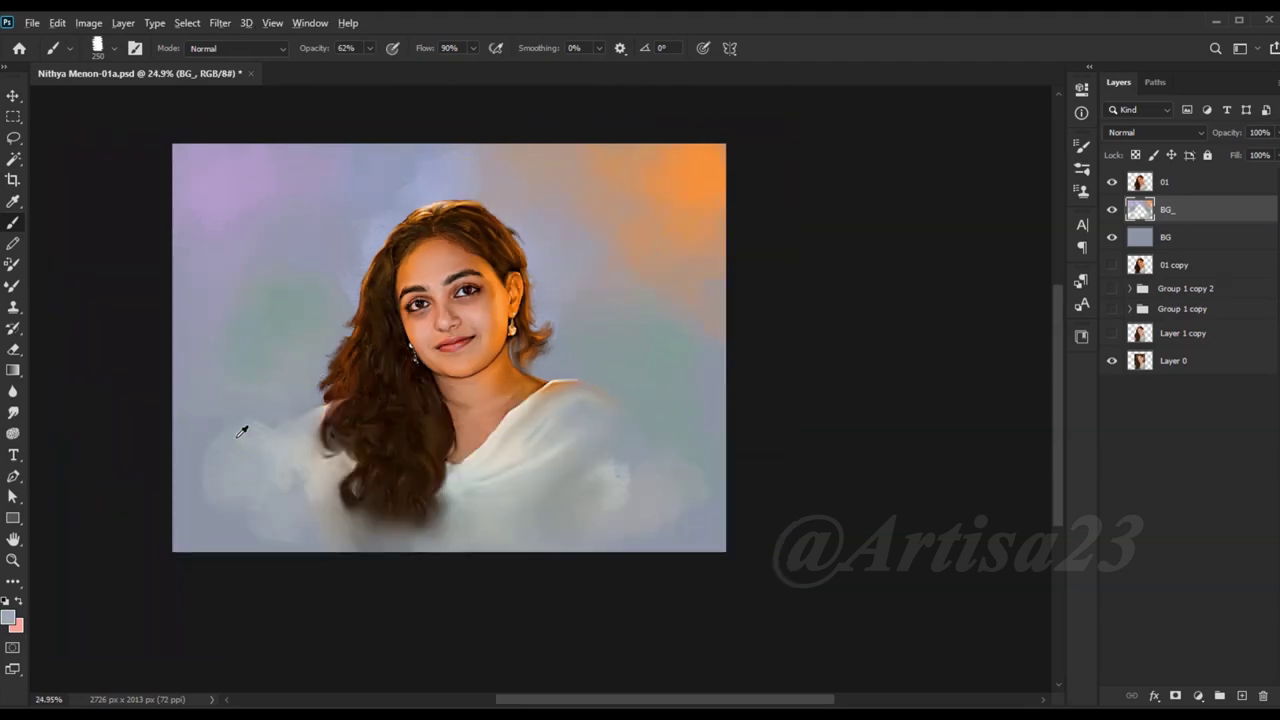
# Step: Sample the upper background colours and raise the Levels black input to 22
pyautogui.keyDown('alt'); pyautogui.click(700, 255); pyautogui.keyUp('alt')
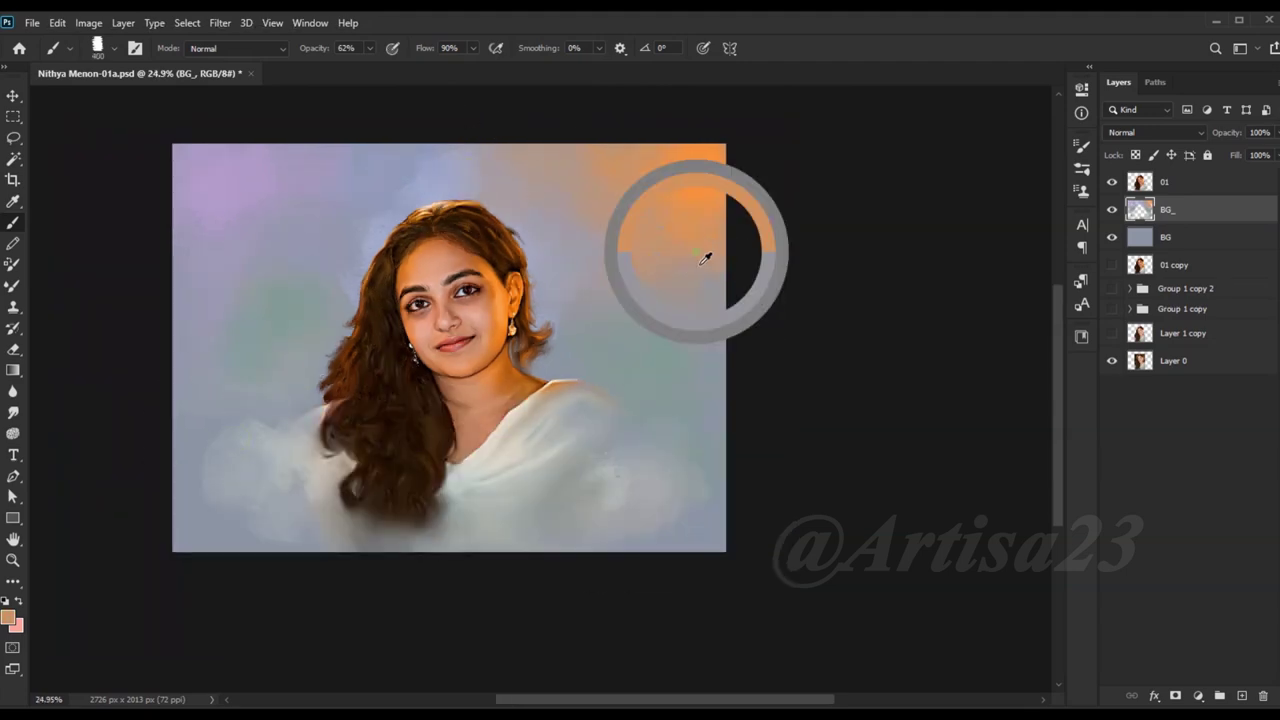
pyautogui.scroll(1, 445, 180)
pyautogui.scroll(-1, 452, 143)
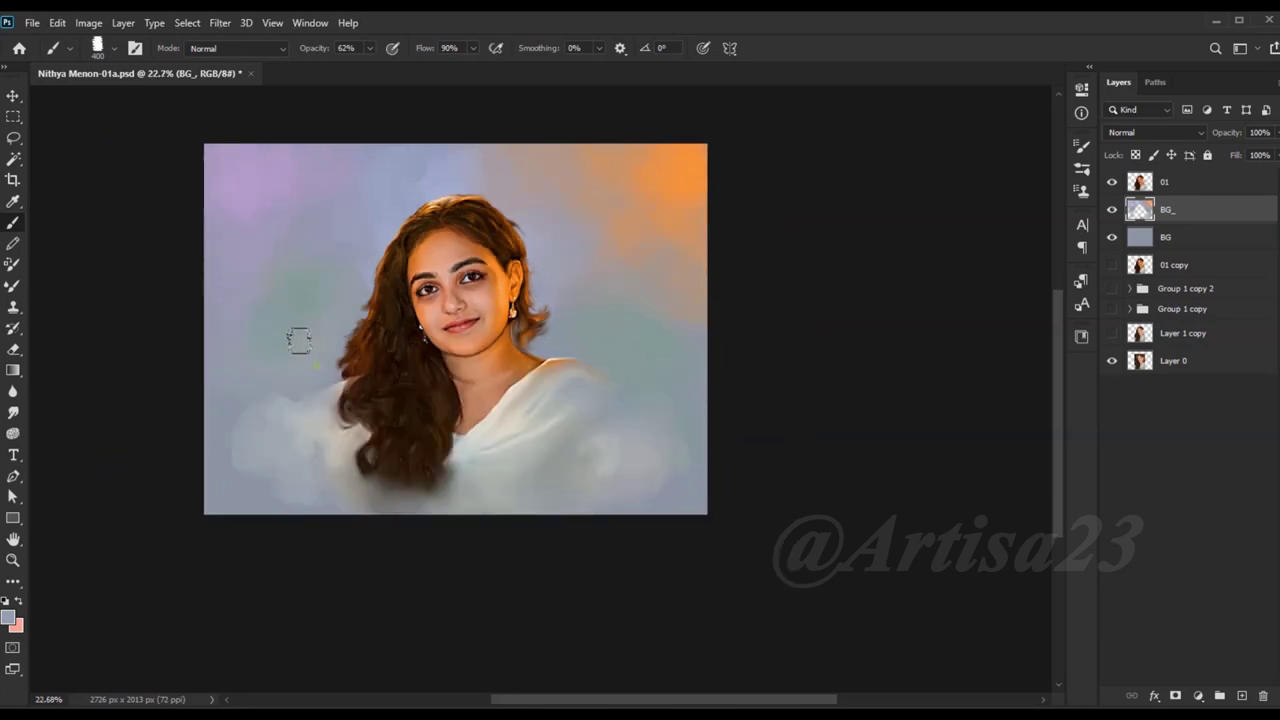
pyautogui.keyDown('alt'); pyautogui.click(320, 174); pyautogui.keyUp('alt')
pyautogui.scroll(1, 356, 300)
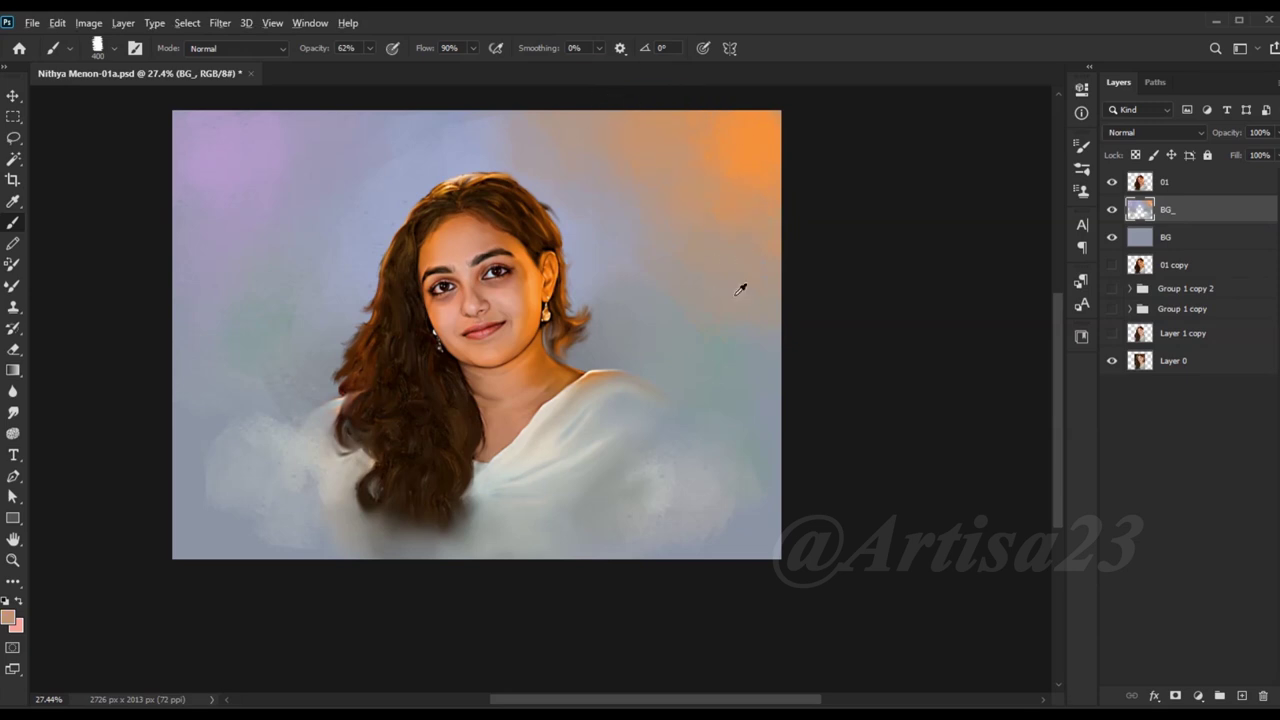
pyautogui.scroll(1, 743, 336)
pyautogui.hotkey('ctrl', 'l')
pyautogui.moveTo(663, 325); pyautogui.dragTo(682, 320)
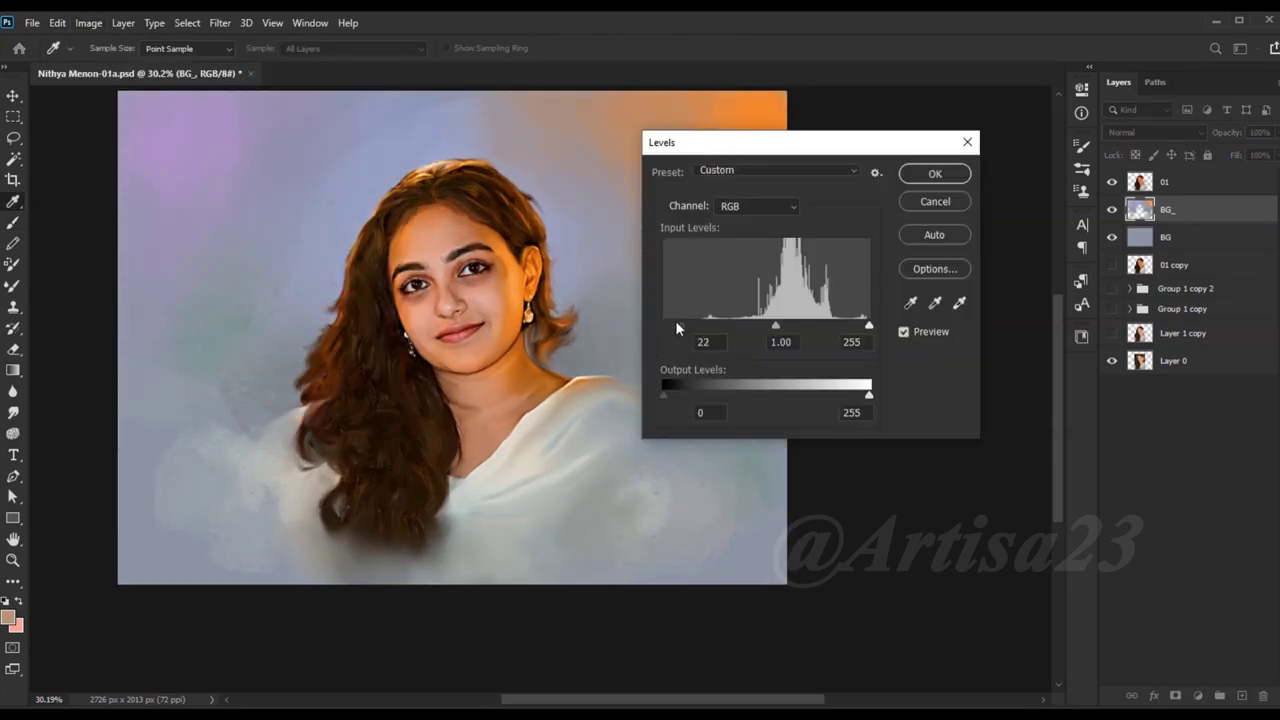
# Step: Apply the Levels adjustment with black input 22 to the BG_ layer
pyautogui.click(935, 173)
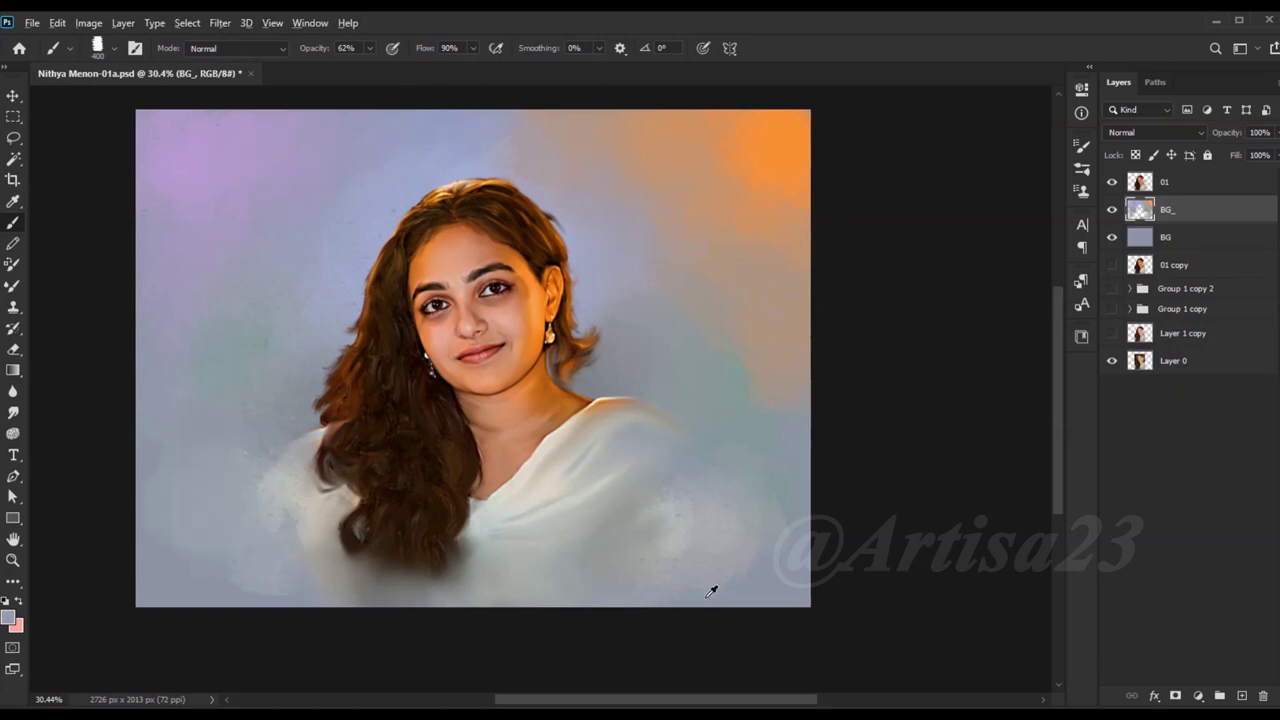
pyautogui.scroll(-1, 382, 455)
pyautogui.scroll(1, 510, 298)
pyautogui.scroll(-1, 552, 266)
pyautogui.scroll(-1, 694, 391)
pyautogui.scroll(1, 723, 380)
# Step: Save the document, sample a greyish beige colour, and bring up Save As
pyautogui.hotkey('ctrl', 's')
pyautogui.keyDown('alt'); pyautogui.click(514, 220); pyautogui.keyUp('alt')
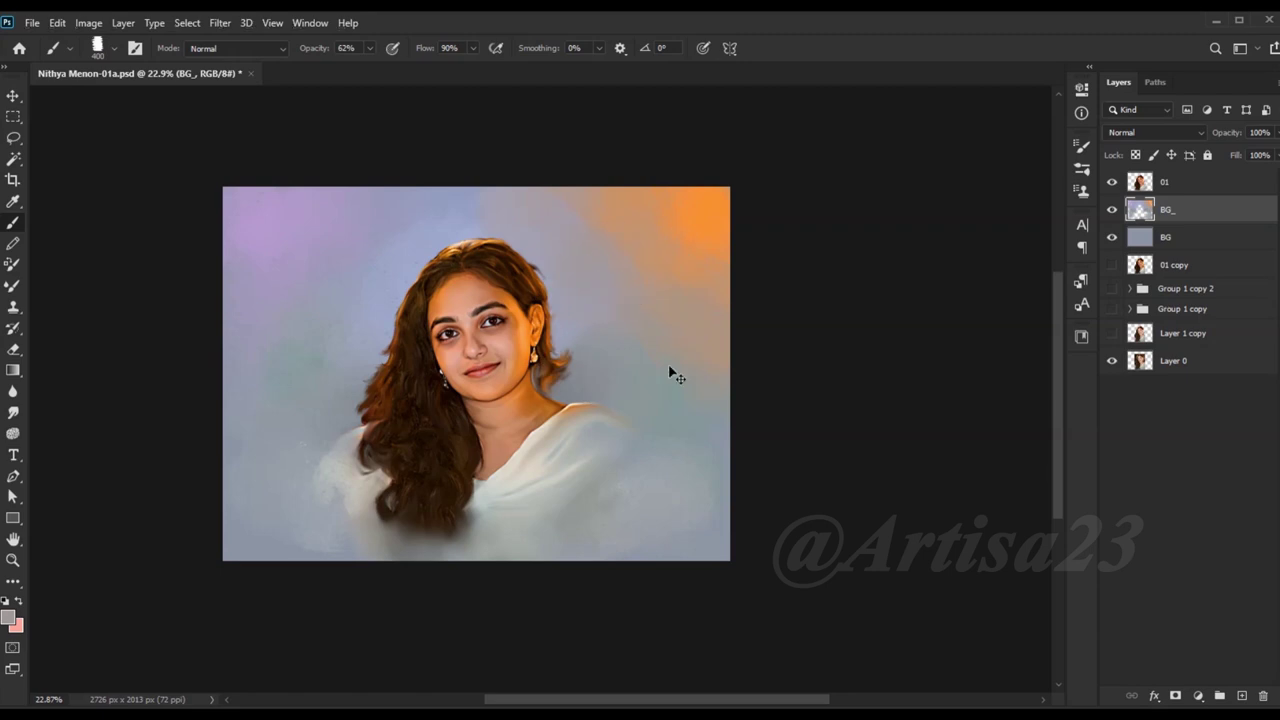
pyautogui.hotkey('ctrl', 'shift', 's')
# Step: Overwrite the existing portrait PSD and crop the bottom edge to 1984 px height
pyautogui.doubleClick(183, 140)
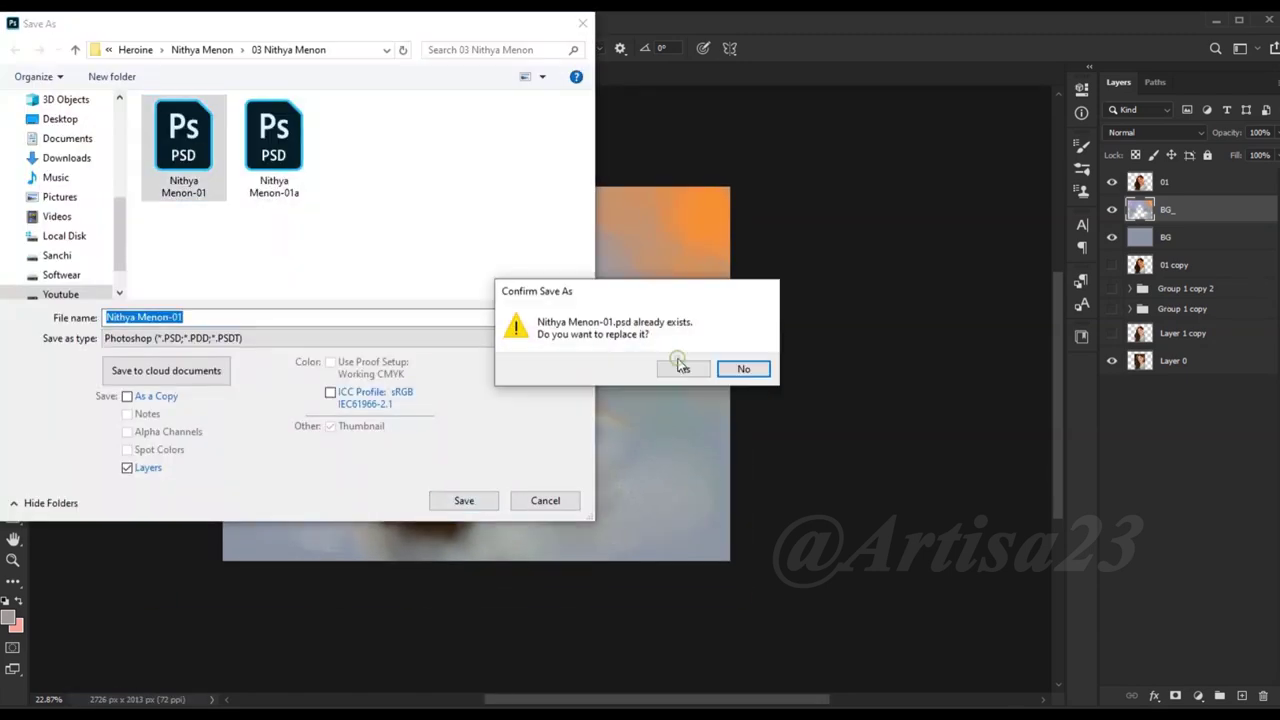
pyautogui.click(681, 367)
pyautogui.press('c')
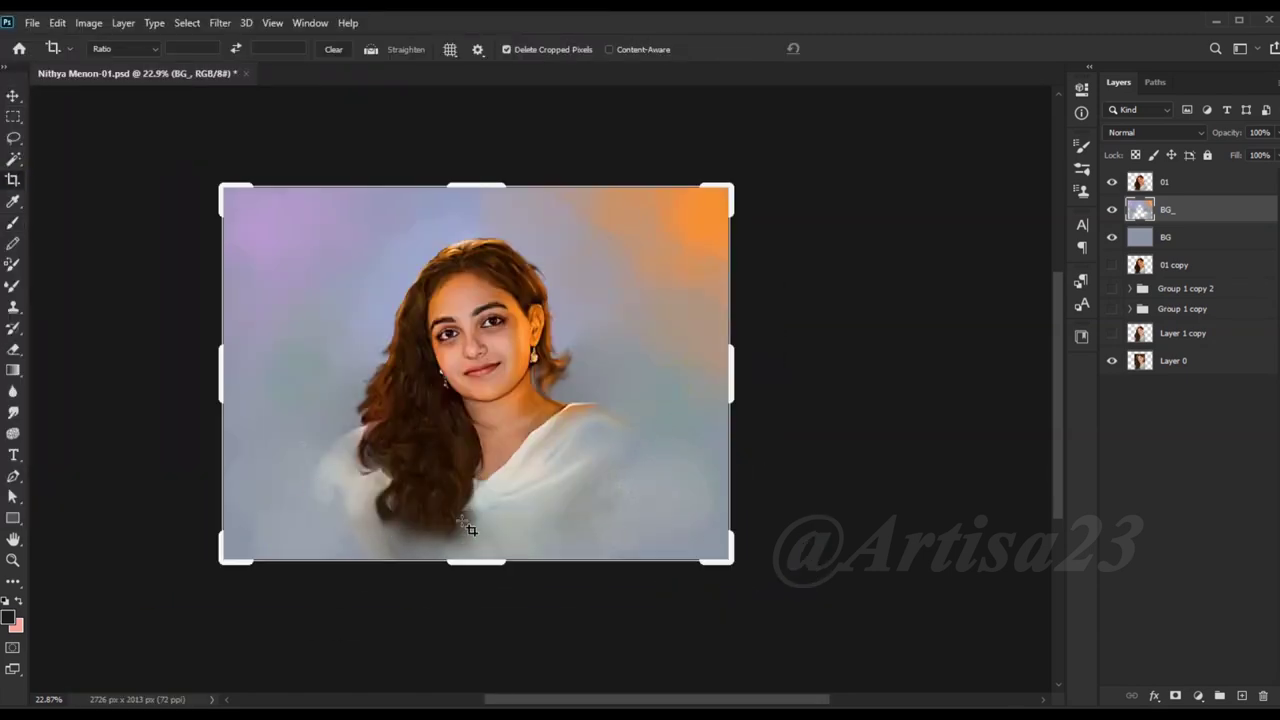
pyautogui.moveTo(470, 528); pyautogui.dragTo(463, 551)
pyautogui.press('Return')
# Step: Sample grey-blue, peach and orange background colours and save the document
pyautogui.press('b')
pyautogui.keyDown('alt'); pyautogui.click(553, 318); pyautogui.keyUp('alt')
pyautogui.keyDown('alt'); pyautogui.click(289, 399); pyautogui.keyUp('alt')
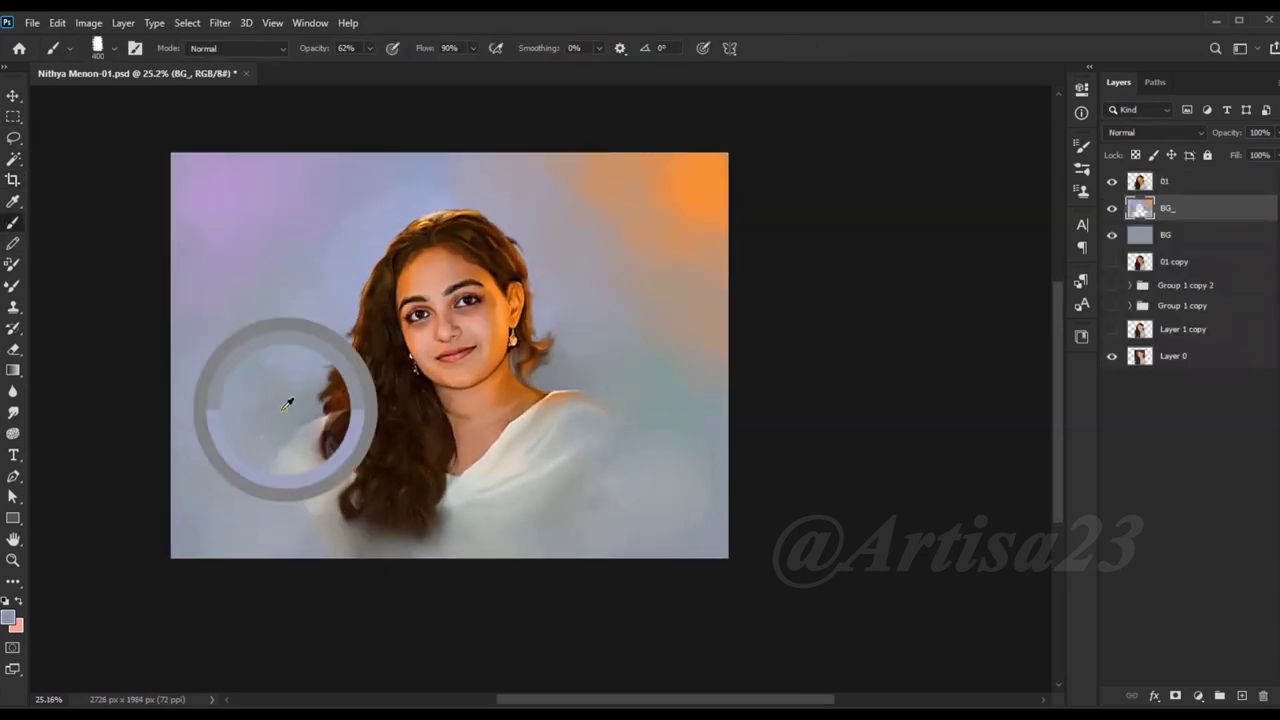
pyautogui.hotkey('ctrl', 's')
pyautogui.scroll(-1, 357, 352)
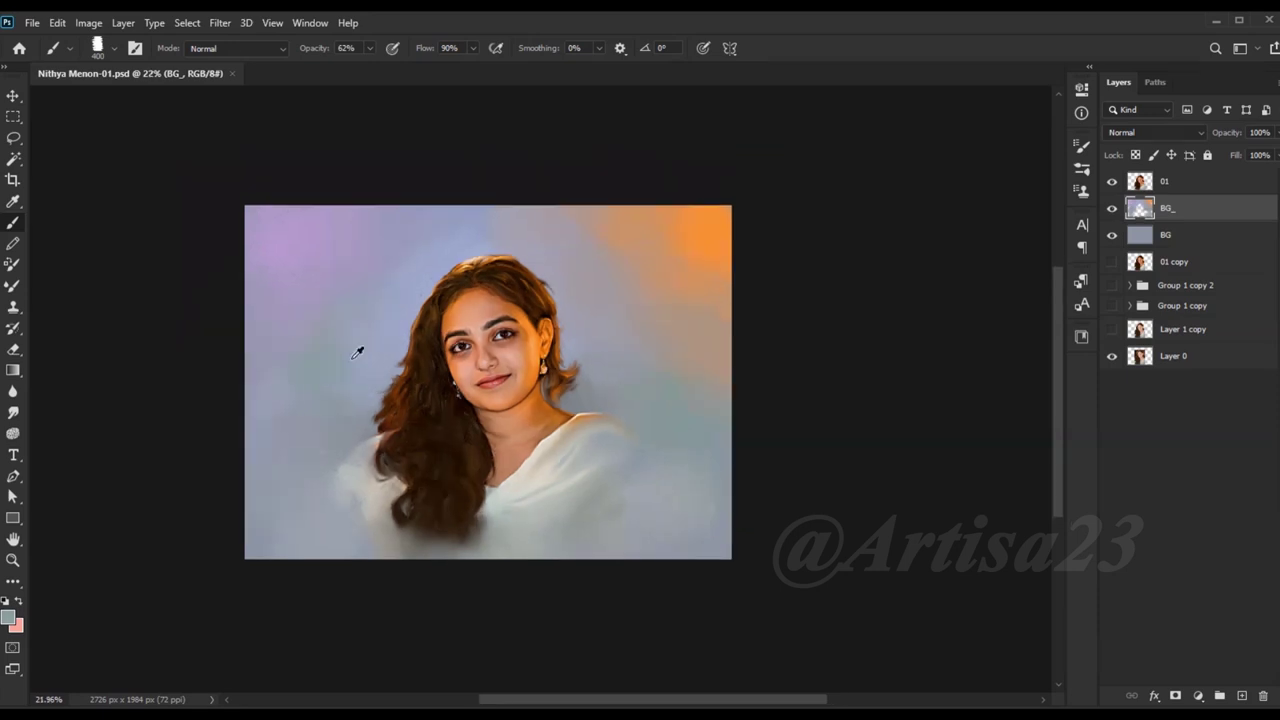
pyautogui.keyDown('alt'); pyautogui.click(677, 283); pyautogui.keyUp('alt')
pyautogui.keyDown('alt'); pyautogui.scroll(1, 677, 283); pyautogui.keyUp('alt')
pyautogui.keyDown('alt'); pyautogui.click(654, 219); pyautogui.keyUp('alt')
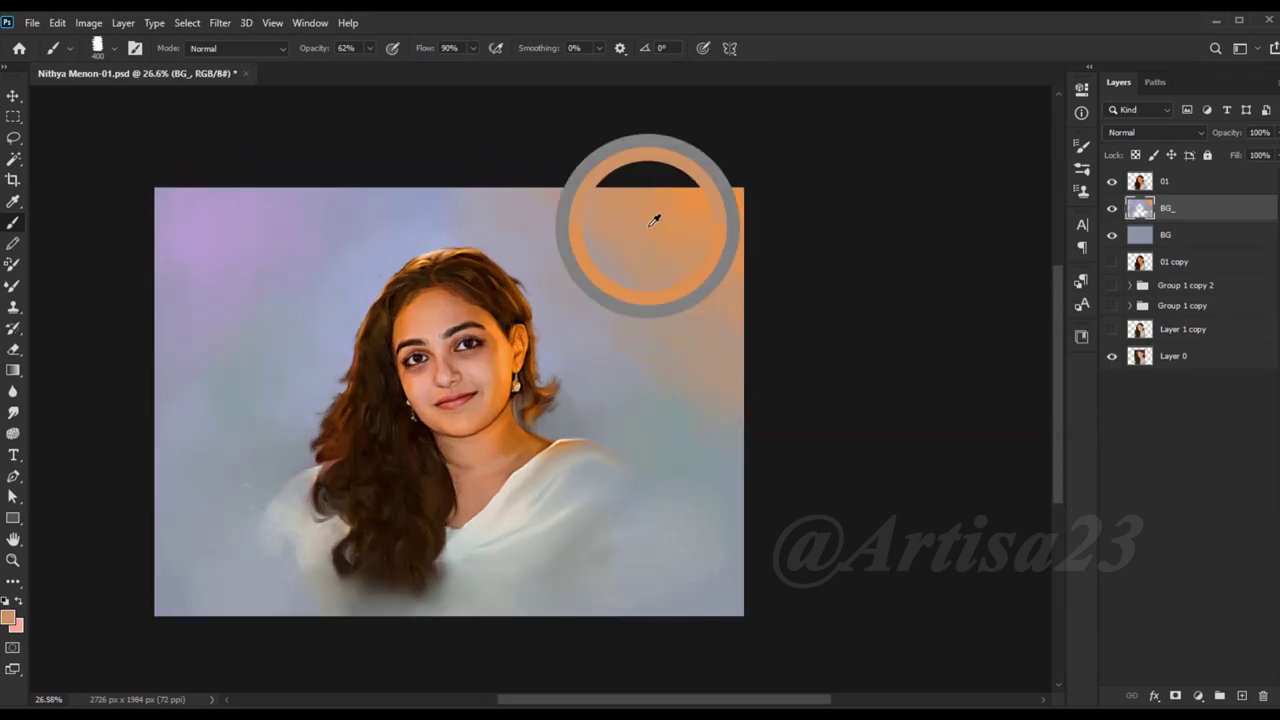
# Step: Set a lavender foreground colour and resample lavender and grey-blue from the background
pyautogui.keyDown('alt'); pyautogui.click(317, 247); pyautogui.keyUp('alt')
pyautogui.click(8, 617)
pyautogui.click(895, 457)
pyautogui.press('Return')
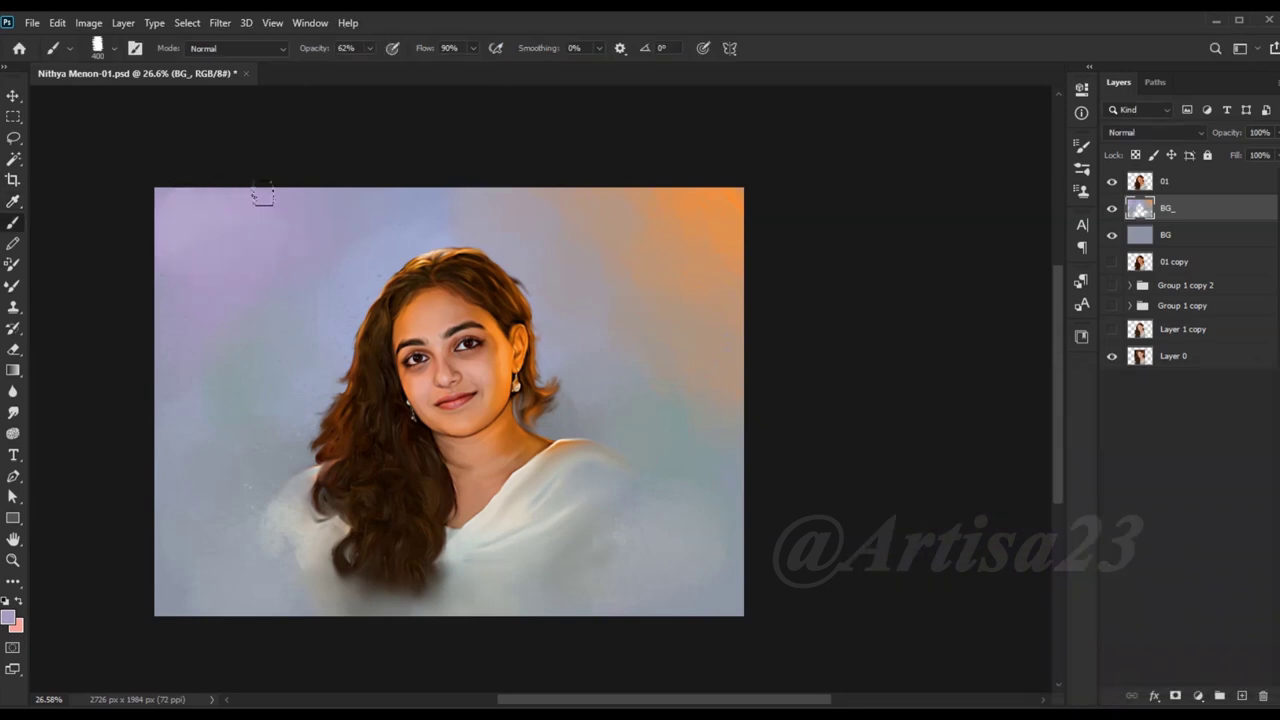
pyautogui.keyDown('alt'); pyautogui.click(245, 290); pyautogui.keyUp('alt')
pyautogui.keyDown('alt'); pyautogui.click(214, 451); pyautogui.keyUp('alt')
pyautogui.click(1165, 183)
# Step: Smudge the hair's outer edges softly into the backdrop with a smaller smudge brush on layer 01
pyautogui.press('r')
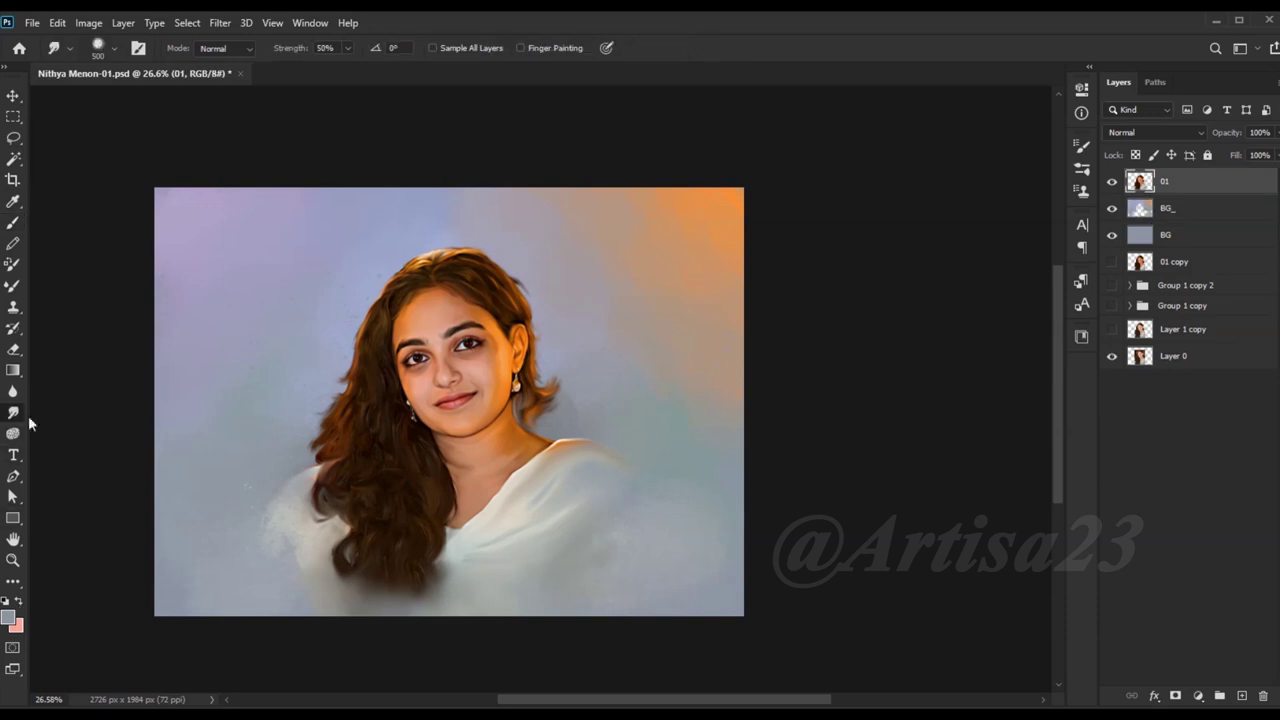
pyautogui.press('[')
pyautogui.press('[')
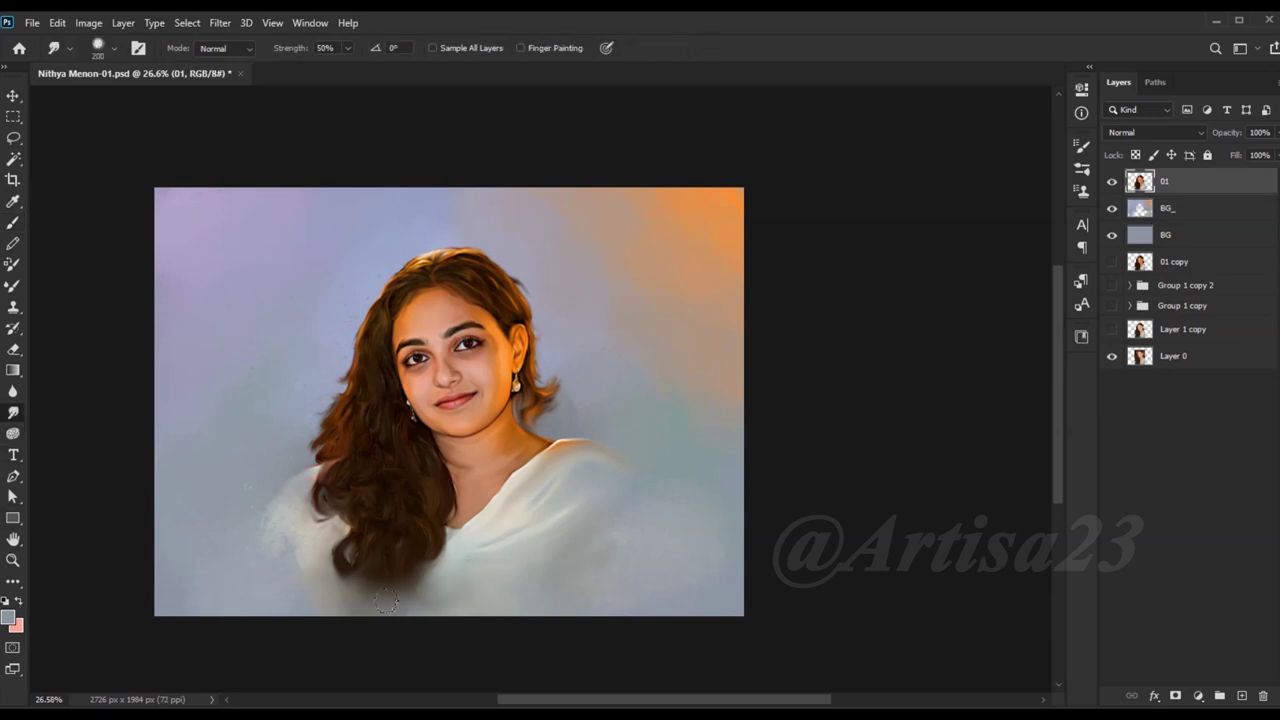
pyautogui.press('[')
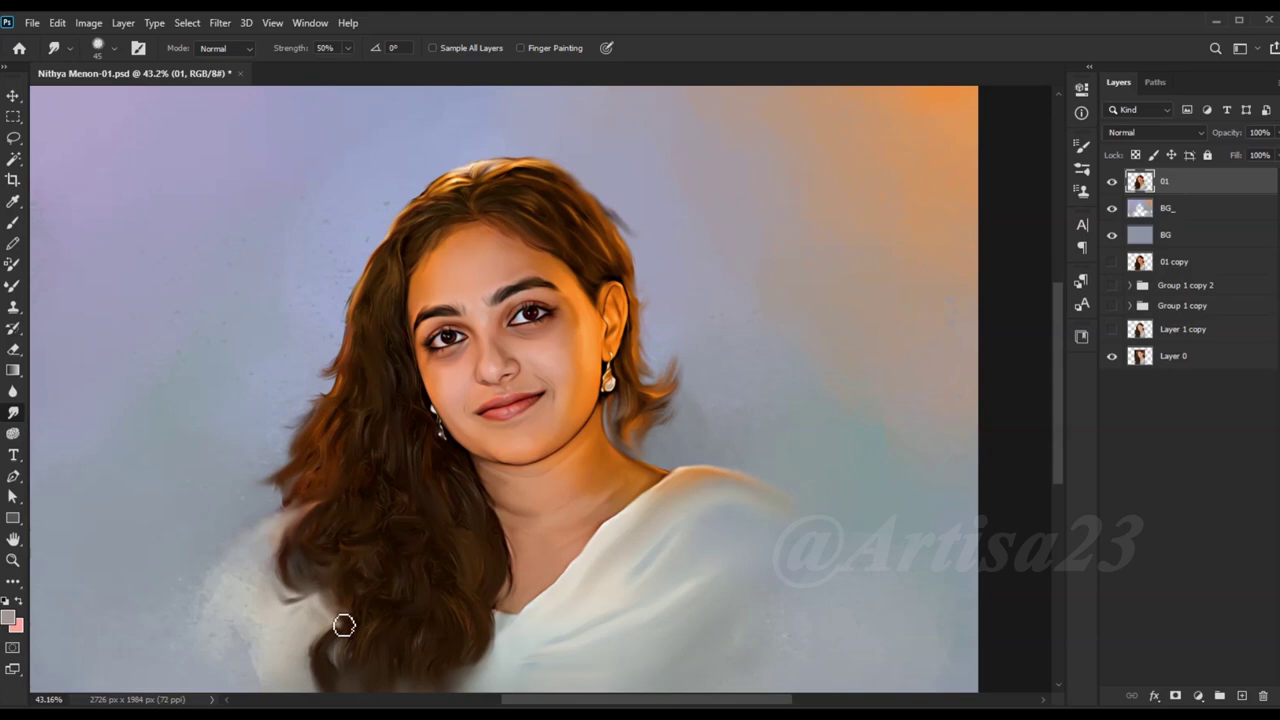
pyautogui.scroll(2, 603, 258)
pyautogui.scroll(2, 600, 262)
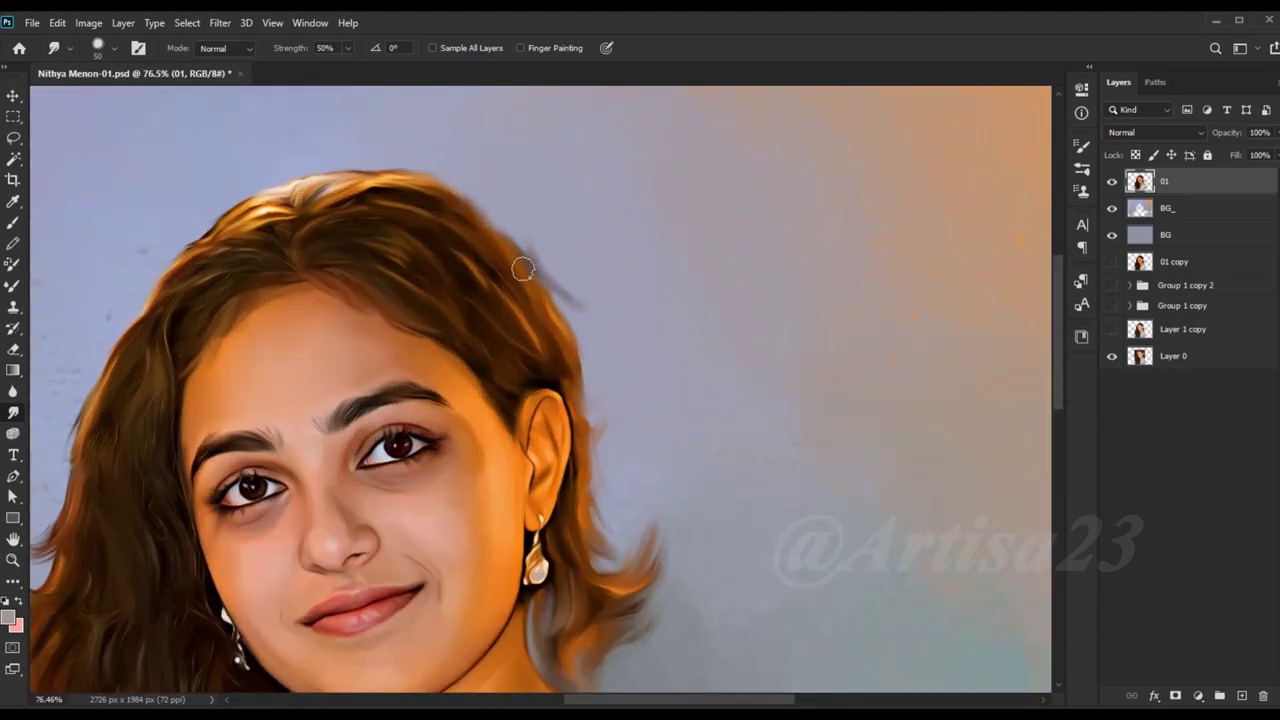
pyautogui.scroll(-3, 560, 286)
pyautogui.scroll(-1, 491, 260)
pyautogui.scroll(2, 363, 366)
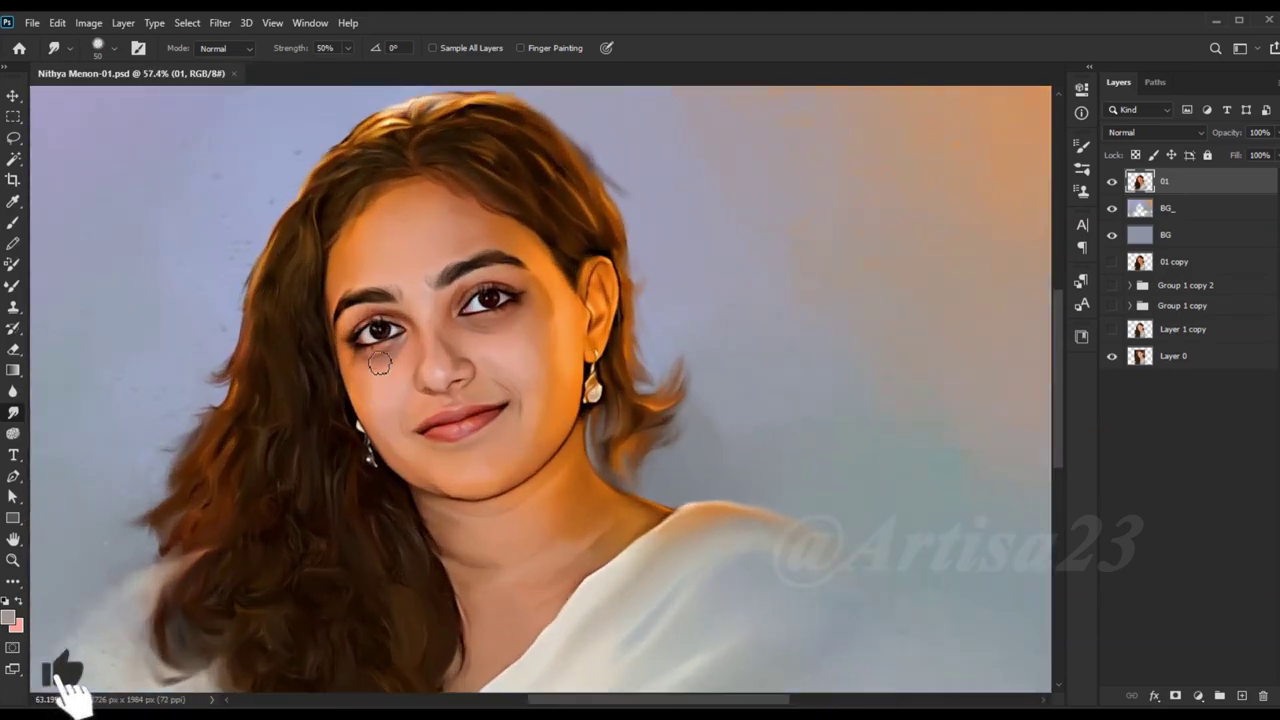
pyautogui.scroll(2, 400, 467)
# Step: Keep softening the hair and face with a slightly smaller smudge brush, then add empty Layer 4
pyautogui.press('[')
pyautogui.scroll(-2, 517, 377)
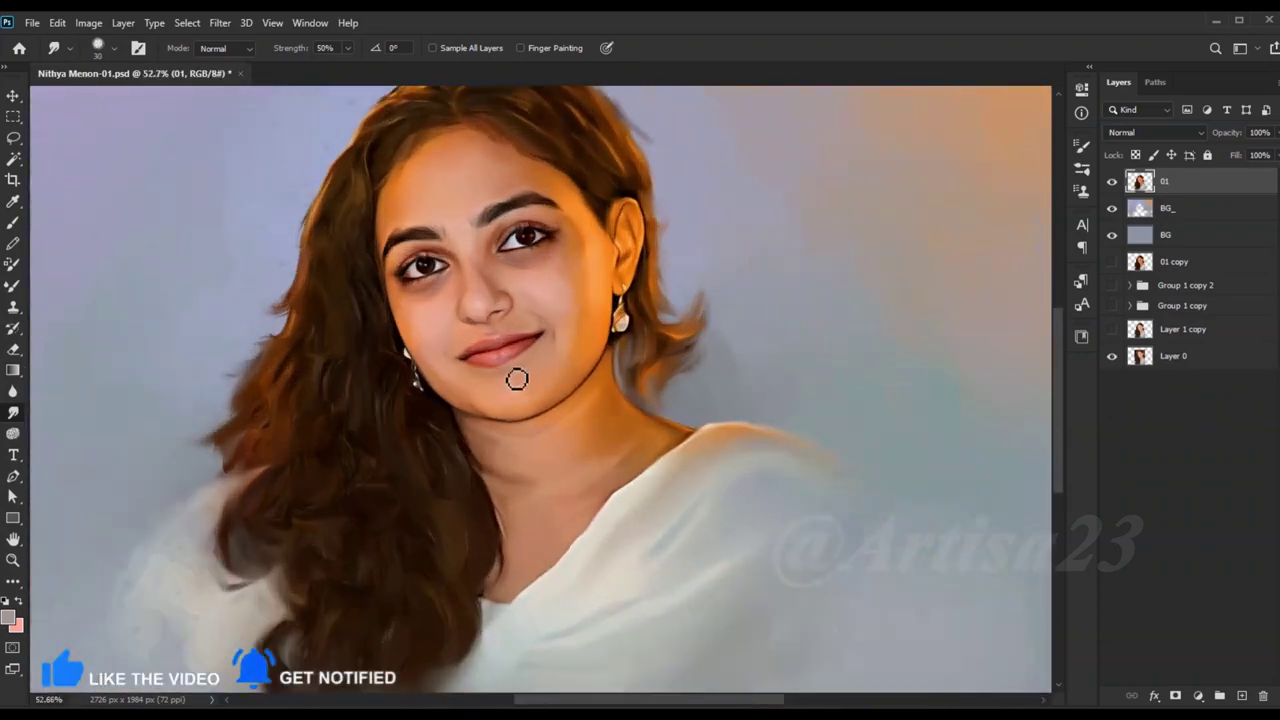
pyautogui.scroll(-1, 534, 297)
pyautogui.scroll(3, 652, 253)
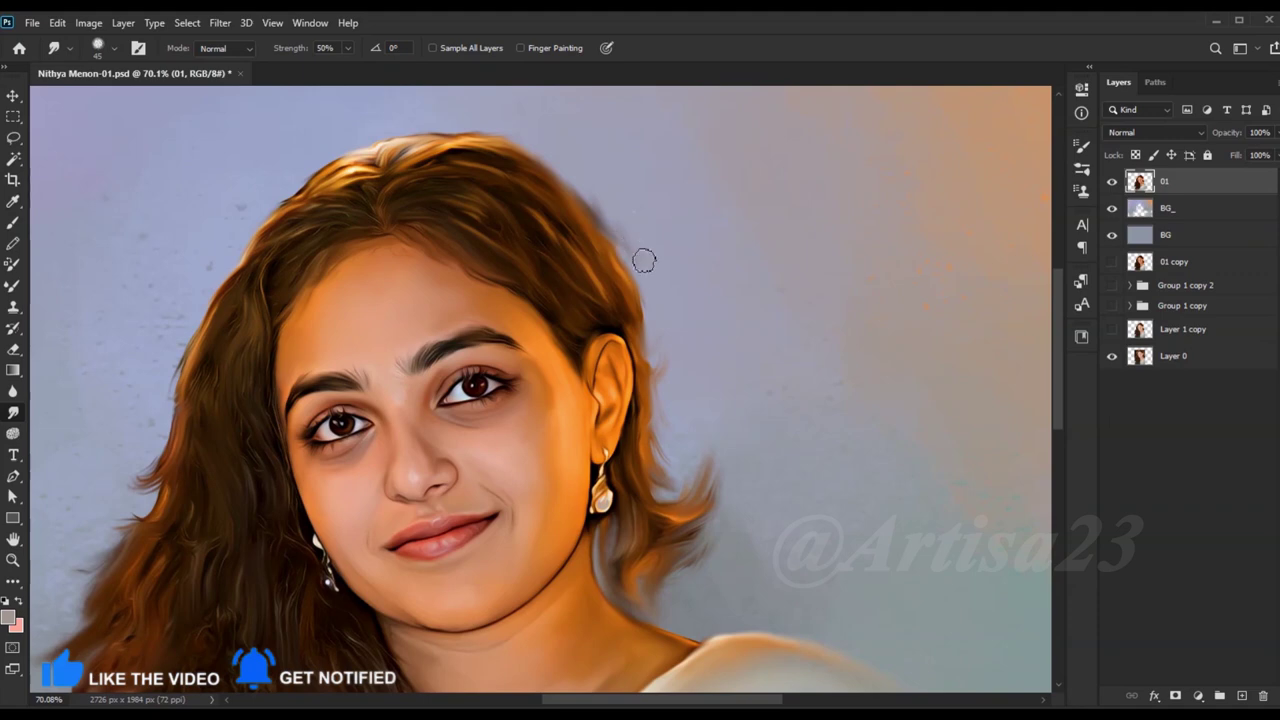
pyautogui.scroll(-2, 609, 204)
pyautogui.scroll(1, 400, 200)
pyautogui.hotkey('ctrl', 'shift', 'alt', 'n')
# Step: Pick a fine brush preset and paint light hair strands over the top-right hair
pyautogui.press('b')
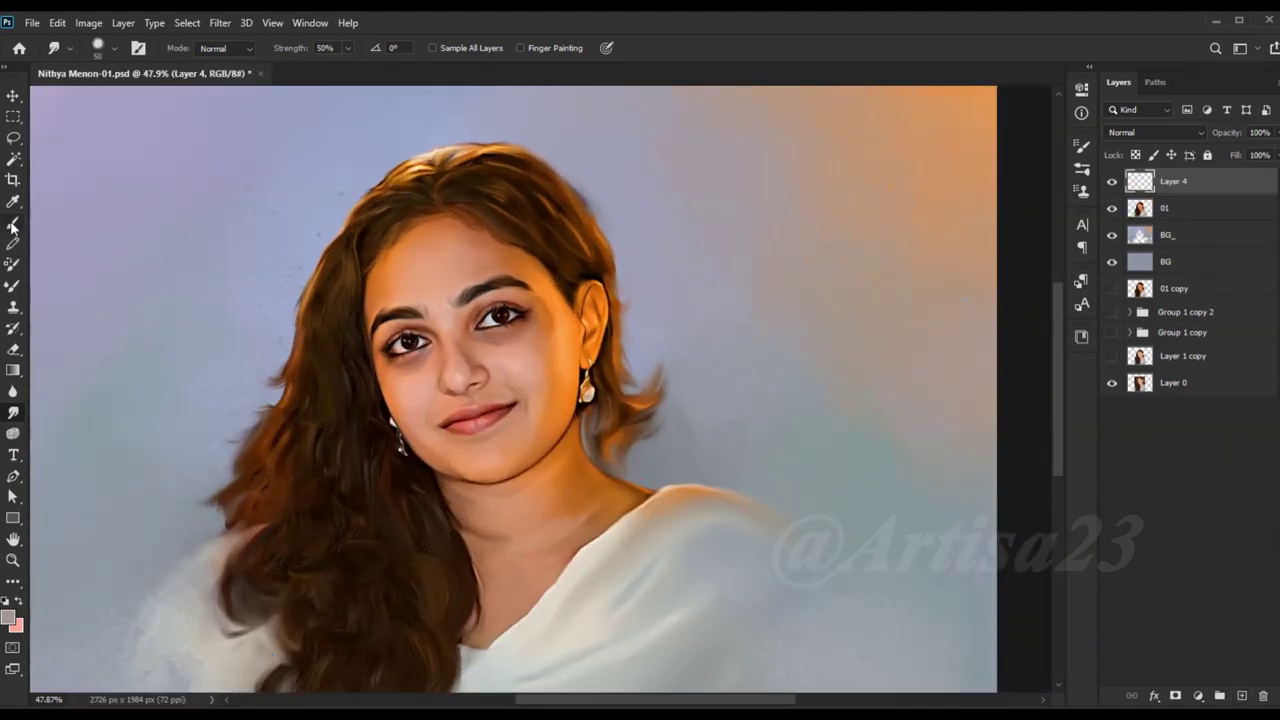
pyautogui.scroll(2, 420, 140)
pyautogui.press('F5')
pyautogui.click(875, 140)
pyautogui.click(986, 457)
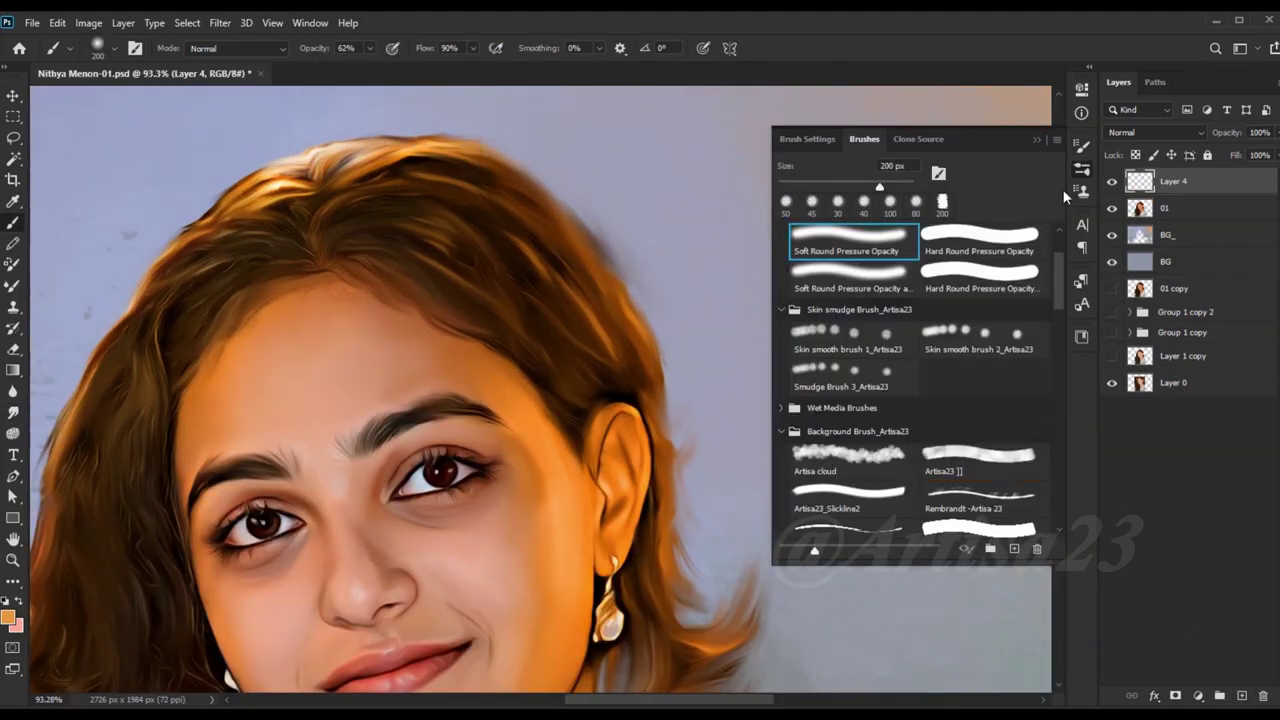
pyautogui.press('F5')
pyautogui.moveTo(627, 304)
pyautogui.mouseDown()
pyautogui.moveTo(497, 166)
pyautogui.moveTo(611, 357)
pyautogui.moveTo(597, 354)
pyautogui.mouseUp()
# Step: Paint more light hair strands near the ear, across the top and along the left side
pyautogui.scroll(-1, 620, 363)
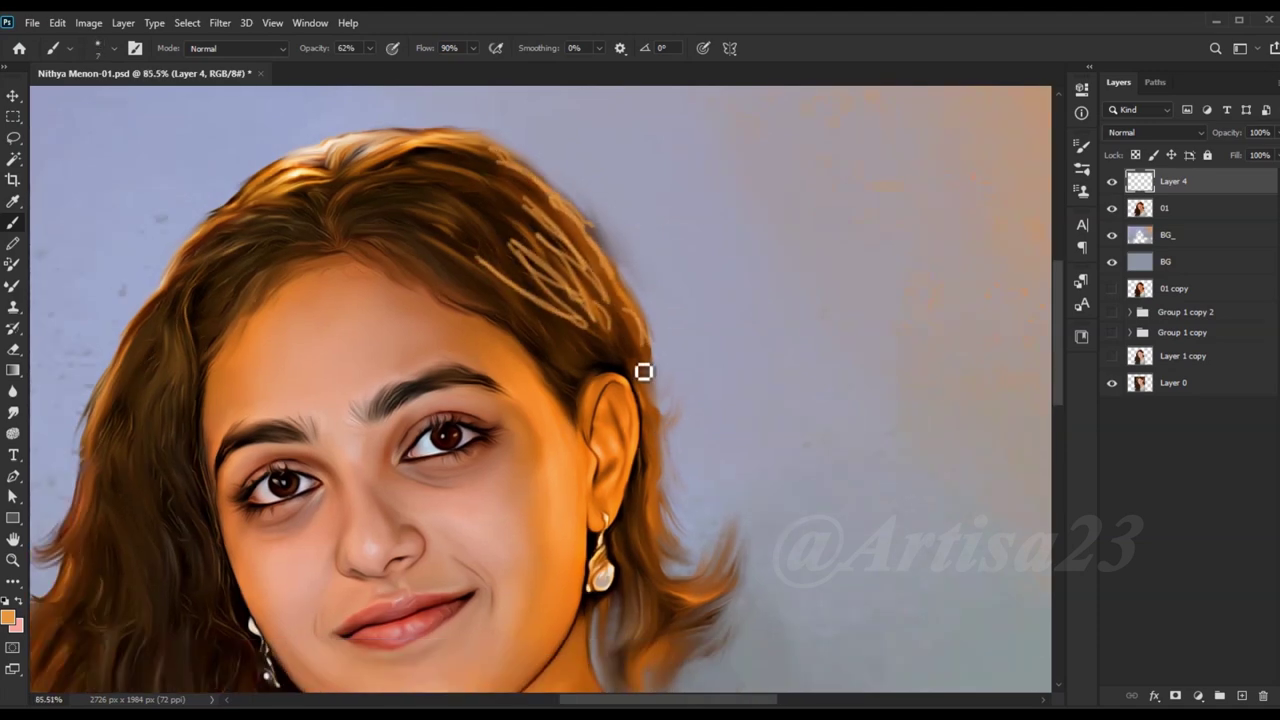
pyautogui.moveTo(665, 428)
pyautogui.mouseDown()
pyautogui.moveTo(654, 503)
pyautogui.moveTo(692, 615)
pyautogui.mouseUp()
pyautogui.scroll(-2, 680, 394)
pyautogui.moveTo(700, 515); pyautogui.dragTo(660, 569)
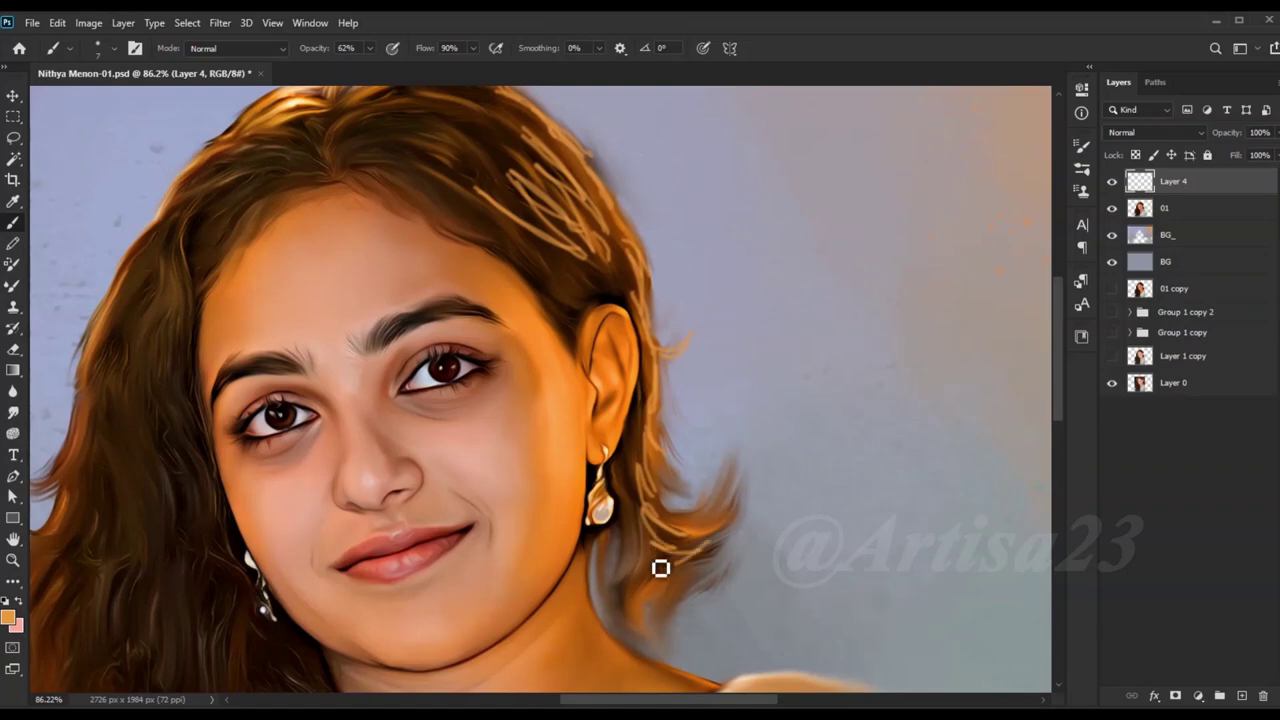
pyautogui.scroll(2, 486, 236)
pyautogui.moveTo(486, 236); pyautogui.dragTo(594, 249)
pyautogui.scroll(-2, 594, 249)
pyautogui.moveTo(380, 228)
pyautogui.mouseDown()
pyautogui.moveTo(431, 254)
pyautogui.moveTo(306, 349)
pyautogui.moveTo(270, 405)
pyautogui.mouseUp()
pyautogui.scroll(-2, 256, 477)
pyautogui.scroll(2, 486, 457)
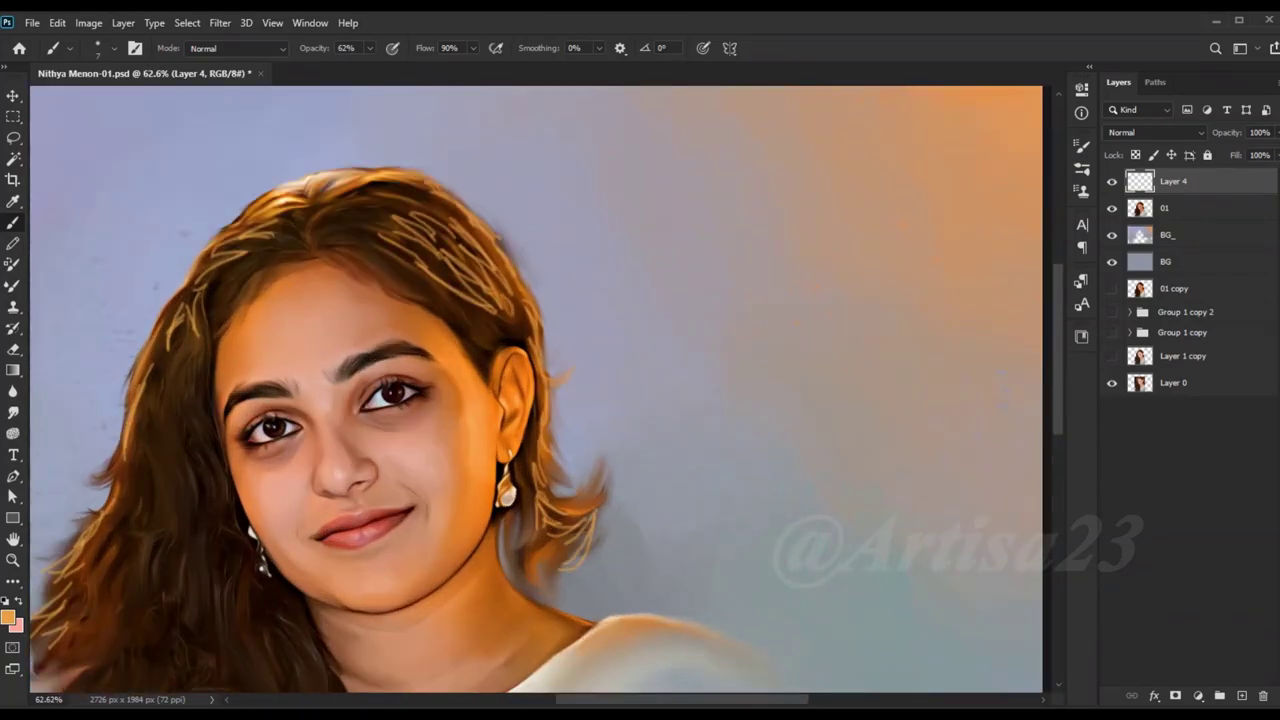
# Step: Set up the Smudge tool with a hair-textured brush at 98% strength
pyautogui.click(13, 411)
pyautogui.click(1081, 146)
pyautogui.scroll(-3, 936, 260)
pyautogui.scroll(-5, 1050, 330)
pyautogui.scroll(-5, 1050, 330)
pyautogui.click(848, 515)
pyautogui.click(347, 48)
pyautogui.scroll(2, 369, 73)
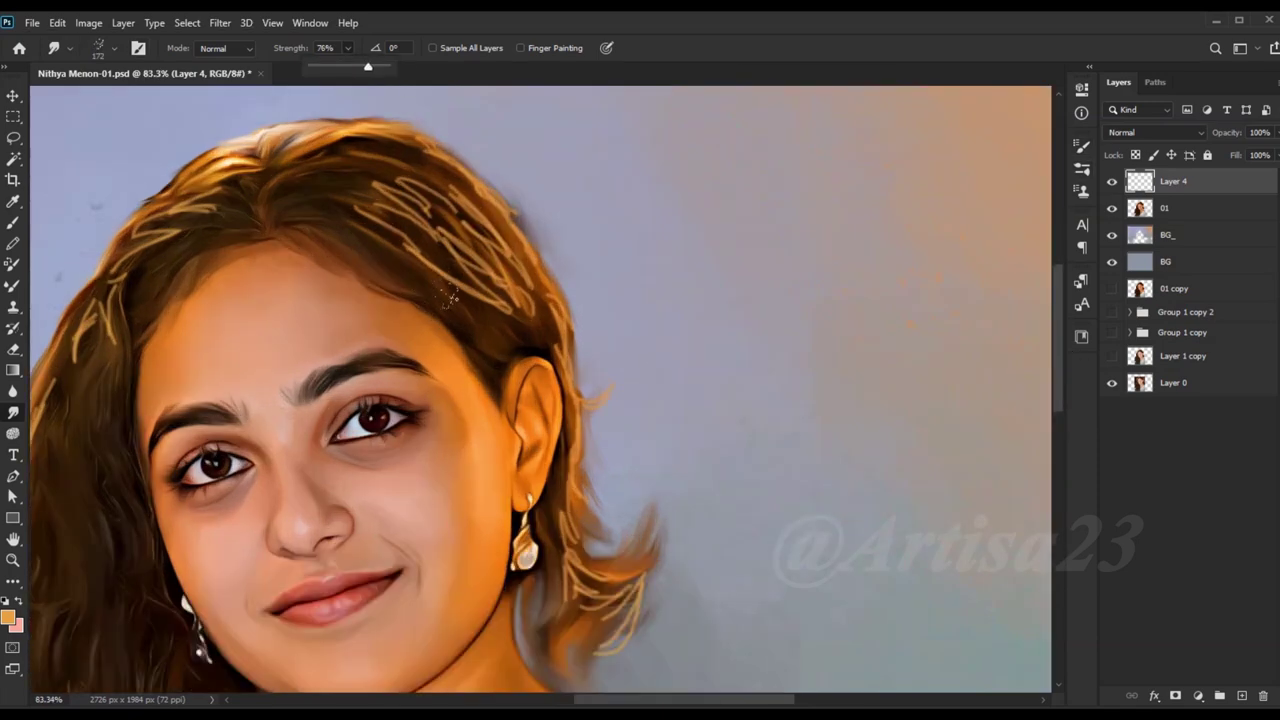
pyautogui.moveTo(348, 68); pyautogui.dragTo(364, 68)
# Step: Blend the bright top-right strands into the hair, then the left strands at 90% strength, size 60
pyautogui.moveTo(480, 240); pyautogui.dragTo(590, 315)
pyautogui.moveTo(560, 262); pyautogui.dragTo(630, 362)
pyautogui.moveTo(470, 230); pyautogui.dragTo(605, 352)
pyautogui.moveTo(455, 255)
pyautogui.mouseDown()
pyautogui.moveTo(502, 230)
pyautogui.moveTo(584, 282)
pyautogui.moveTo(605, 352)
pyautogui.mouseUp()
pyautogui.moveTo(480, 285); pyautogui.dragTo(575, 345)
pyautogui.press('9')
pyautogui.press('[')
pyautogui.moveTo(316, 260)
pyautogui.mouseDown()
pyautogui.moveTo(286, 266)
pyautogui.moveTo(194, 417)
pyautogui.mouseUp()
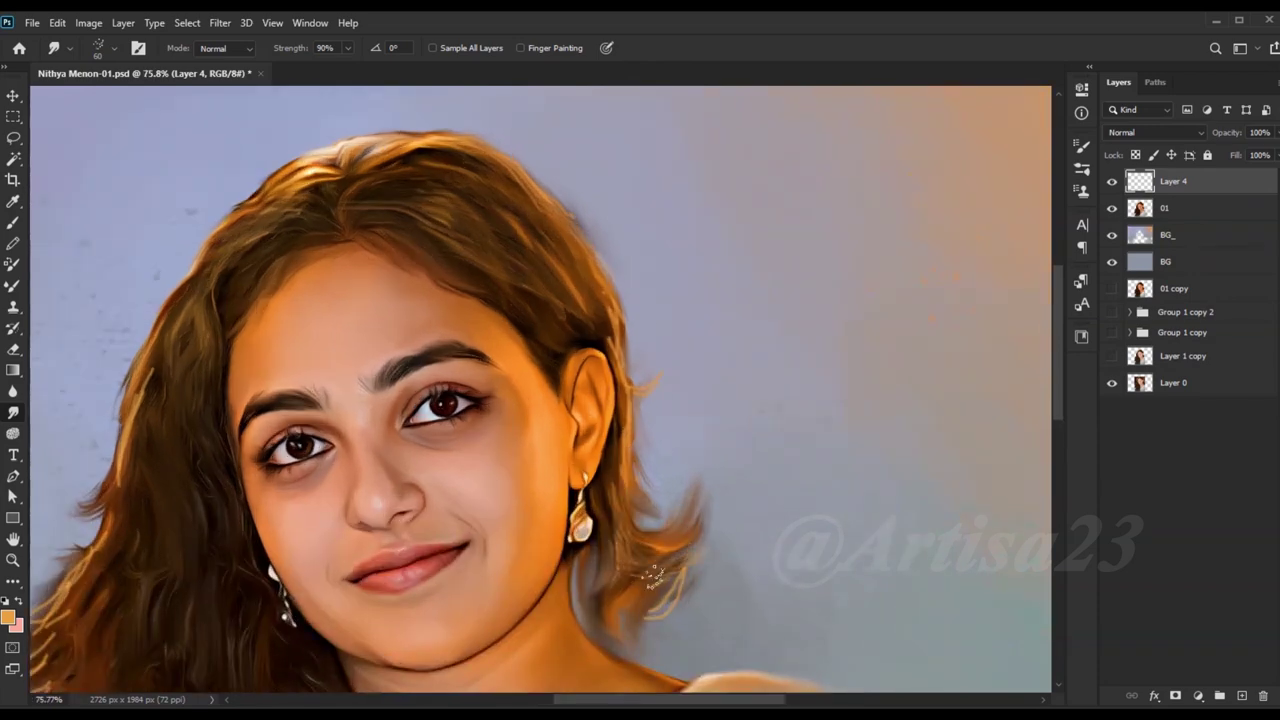
# Step: Save the portrait, name the painting layer Color, and add a new layer above it
pyautogui.scroll(-2, 652, 393)
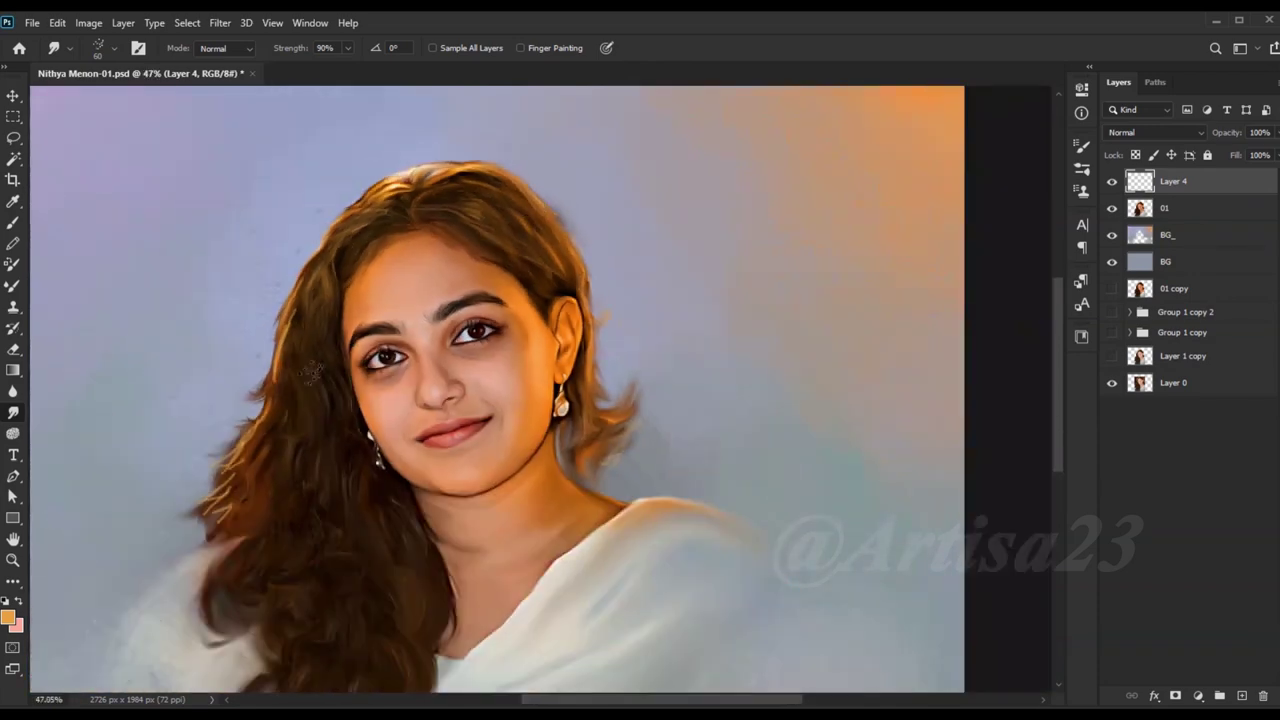
pyautogui.scroll(1, 290, 330)
pyautogui.scroll(-1, 233, 492)
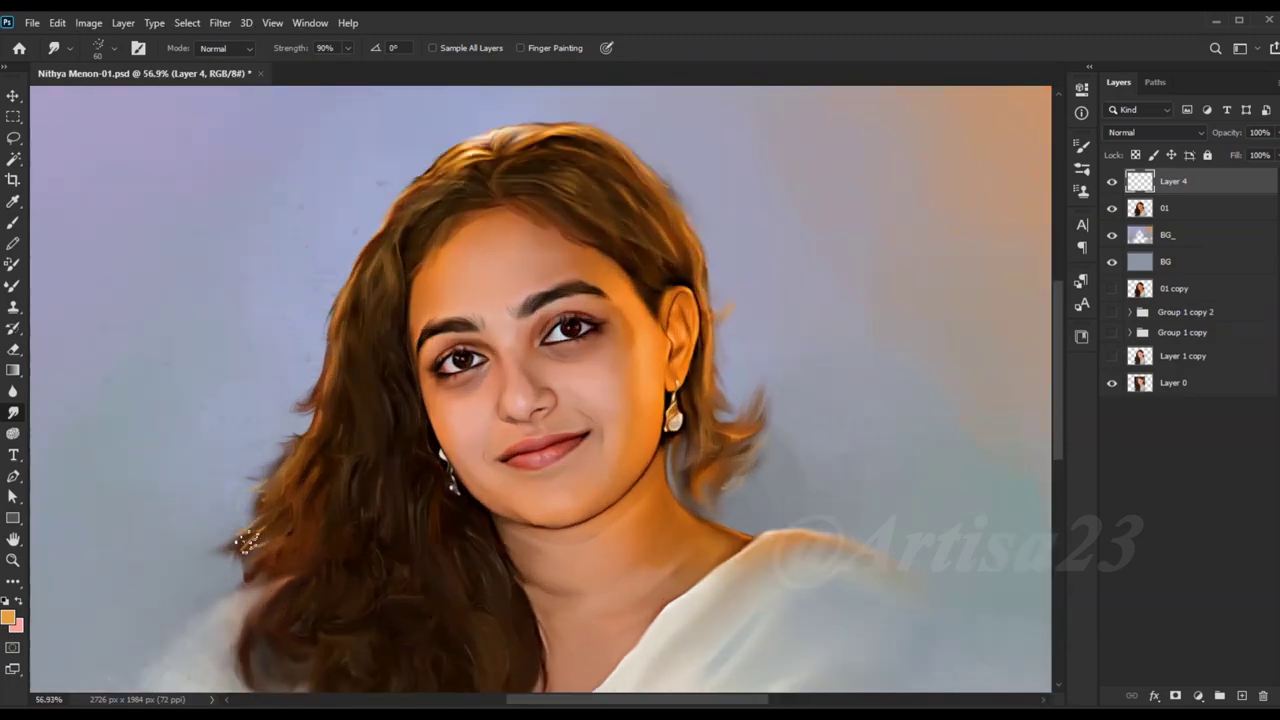
pyautogui.scroll(-2, 400, 420)
pyautogui.scroll(1, 557, 294)
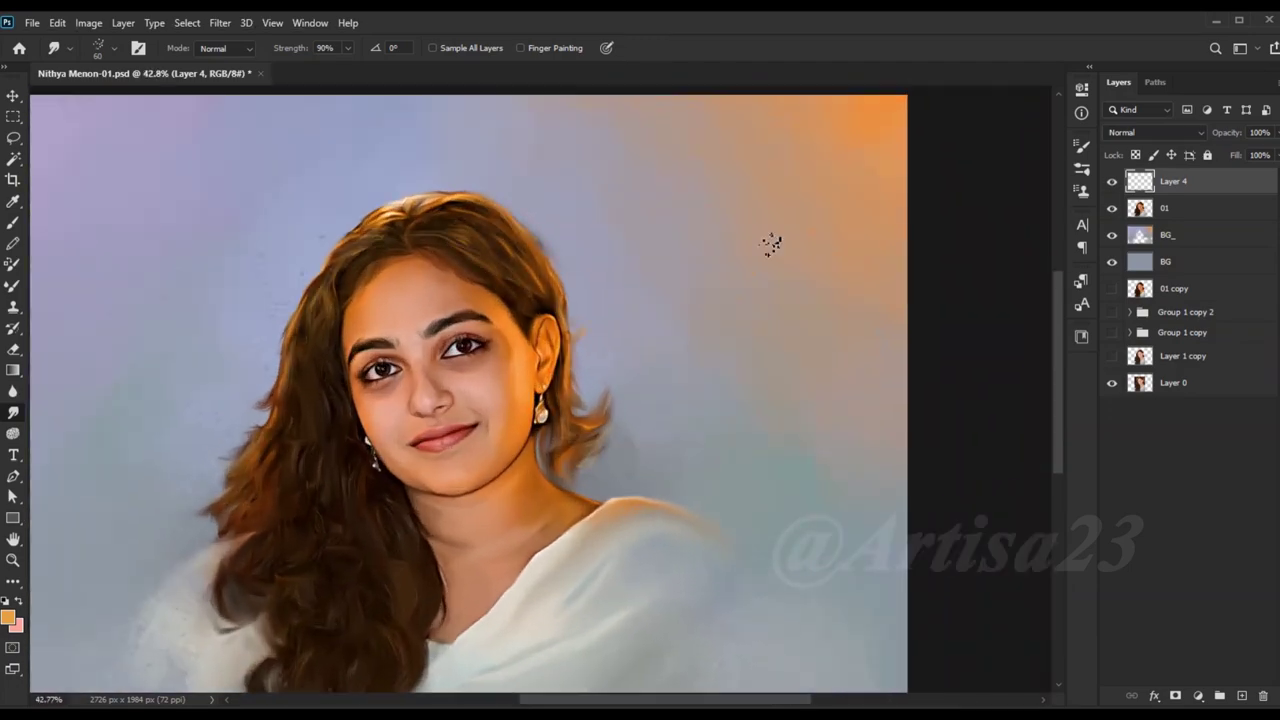
pyautogui.scroll(-1, 660, 356)
pyautogui.hotkey('ctrl', 's')
pyautogui.scroll(-1, 580, 277)
pyautogui.scroll(2, 600, 290)
pyautogui.scroll(1, 626, 300)
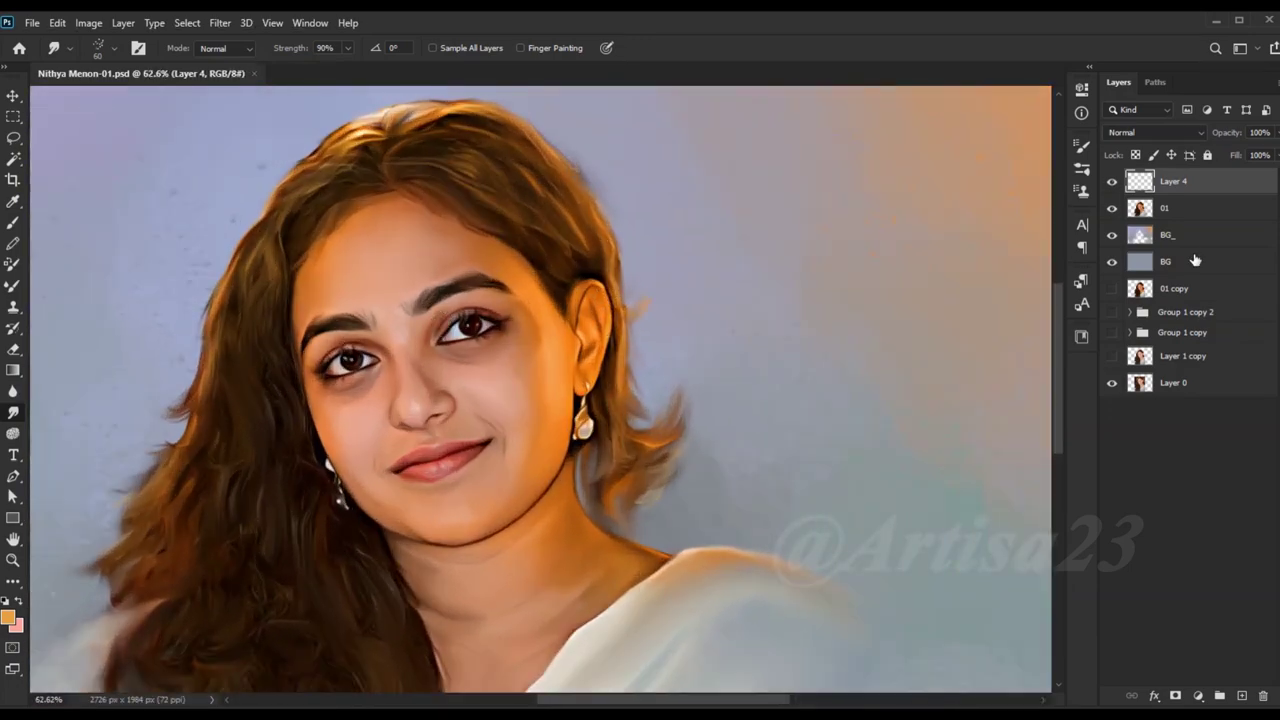
pyautogui.click(1205, 185)
pyautogui.write('Color')
pyautogui.press('Return')
pyautogui.hotkey('ctrl', 'shift', 'alt', 'n')
pyautogui.doubleClick(1187, 181)
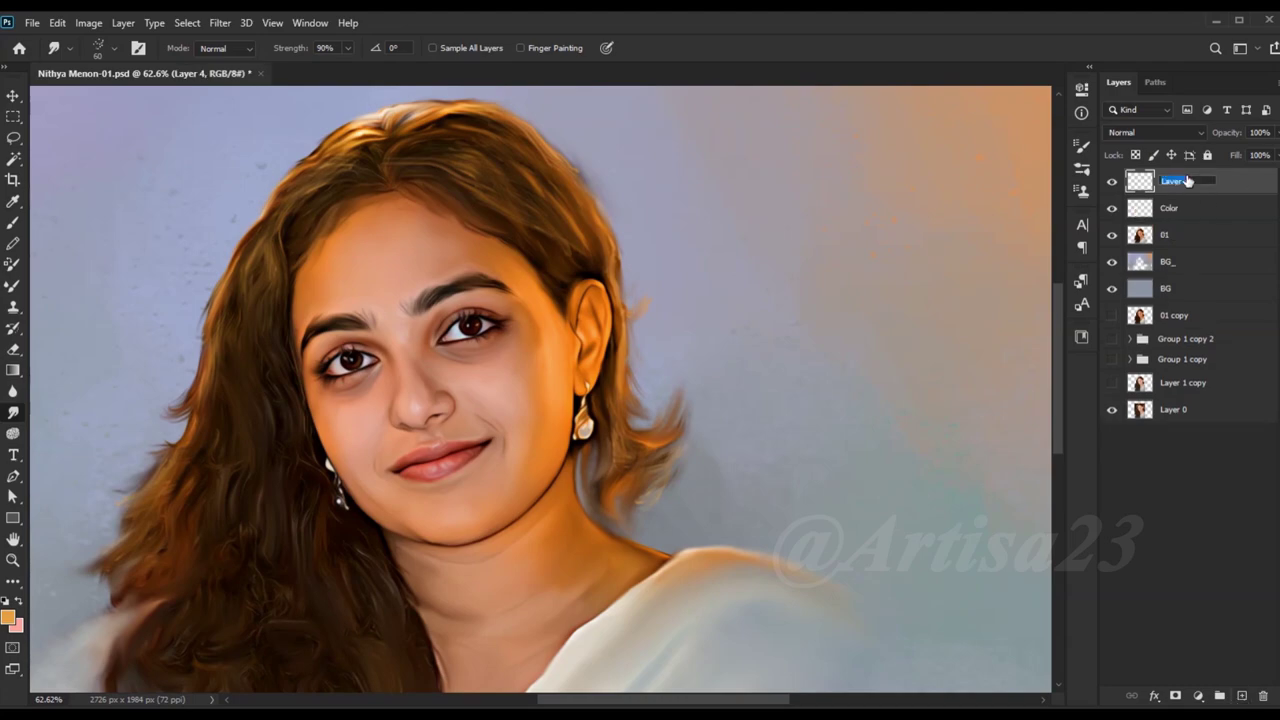
# Step: Name the new layer Line and select the Soft Round Pressure Opacity brush
pyautogui.press('Return')
pyautogui.press('b')
pyautogui.press('F5')
pyautogui.click(866, 139)
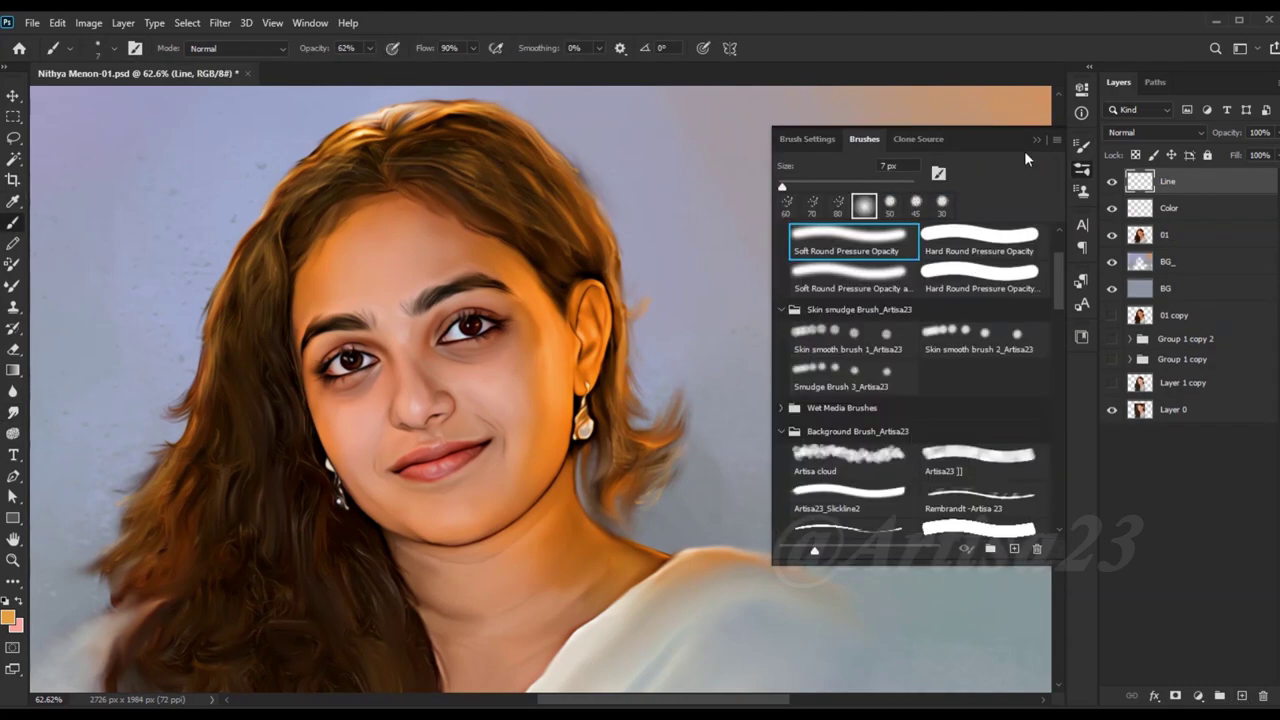
pyautogui.press('F5')
pyautogui.scroll(3, 360, 435)
pyautogui.scroll(2, 357, 434)
pyautogui.scroll(2, 320, 429)
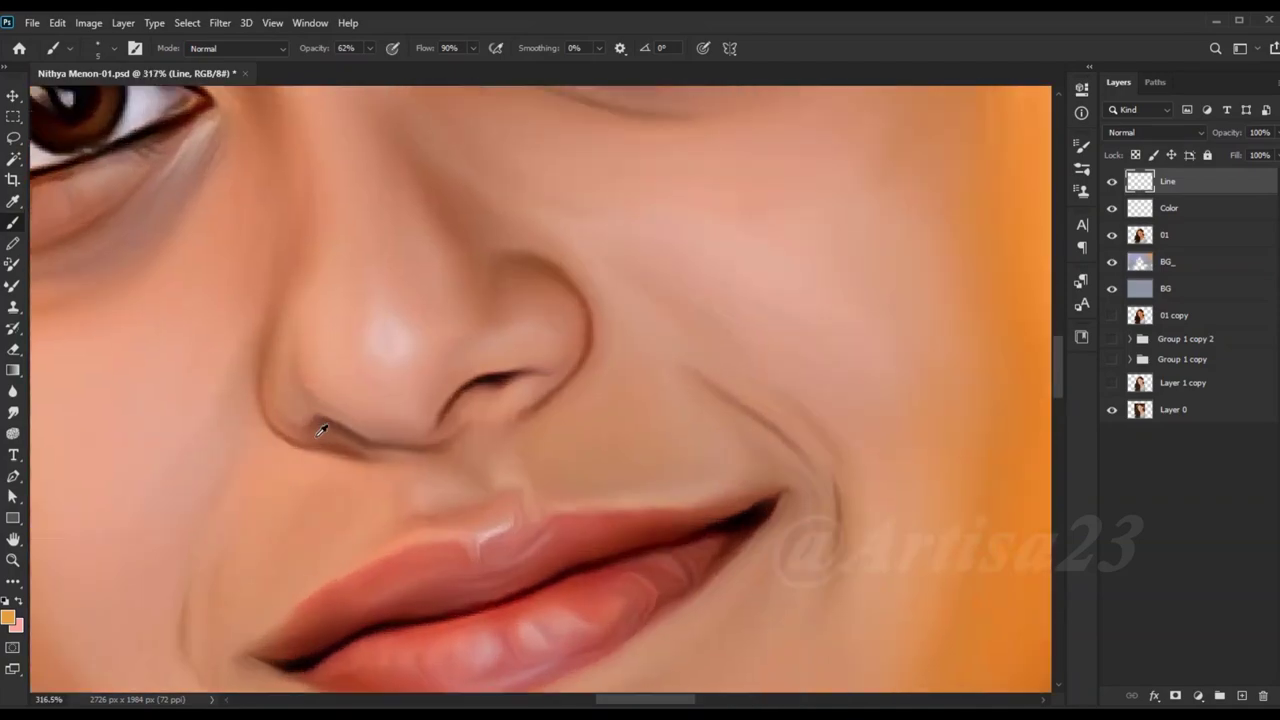
pyautogui.scroll(2, 330, 440)
pyautogui.scroll(1, 400, 484)
pyautogui.scroll(1, 330, 460)
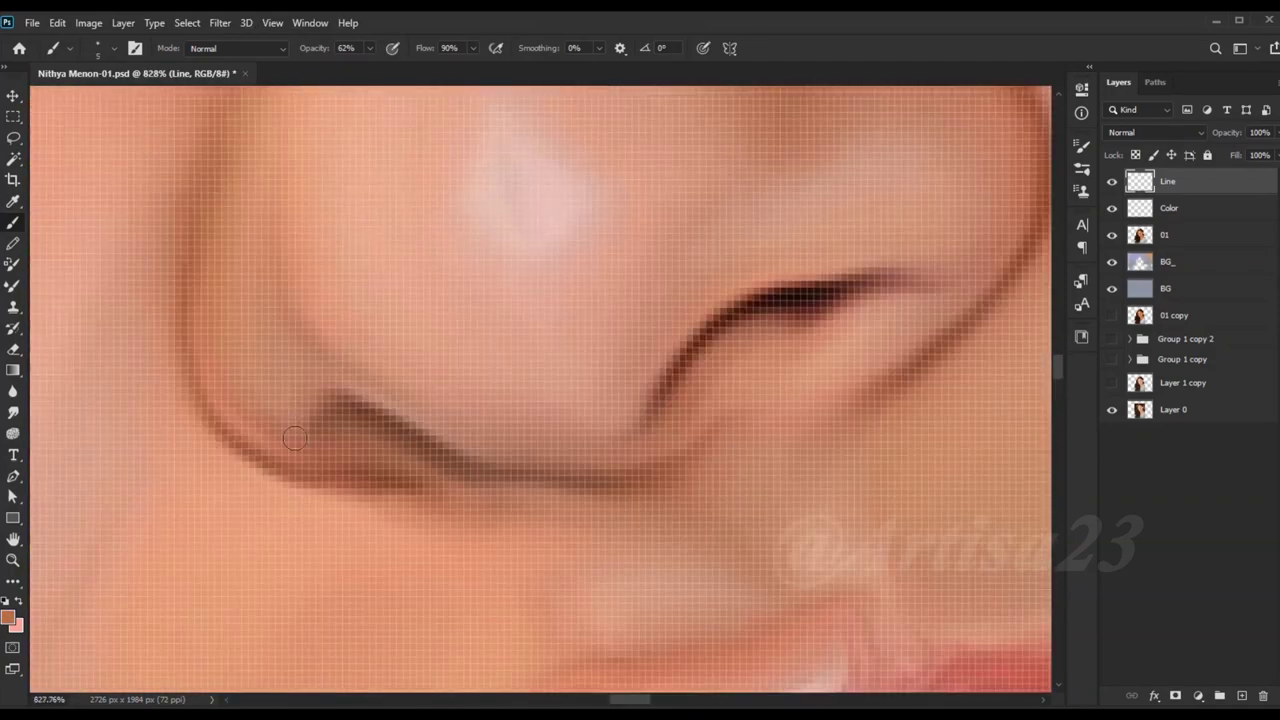
pyautogui.scroll(-3, 322, 451)
pyautogui.scroll(-1, 614, 243)
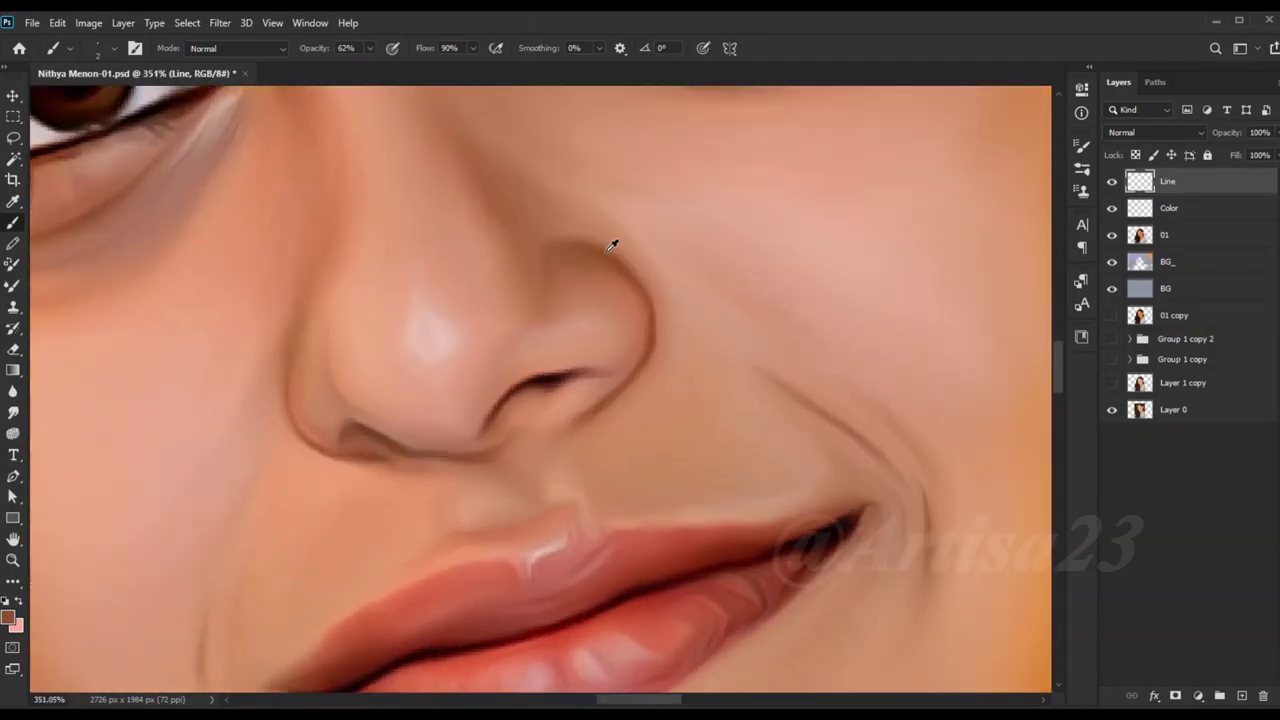
pyautogui.scroll(1, 309, 409)
pyautogui.scroll(-1, 459, 416)
# Step: Sample a darker nostril tone and a lighter pink skin tone for the nostril and lip lines
pyautogui.keyDown('alt'); pyautogui.click(459, 416); pyautogui.keyUp('alt')
pyautogui.scroll(2, 440, 430)
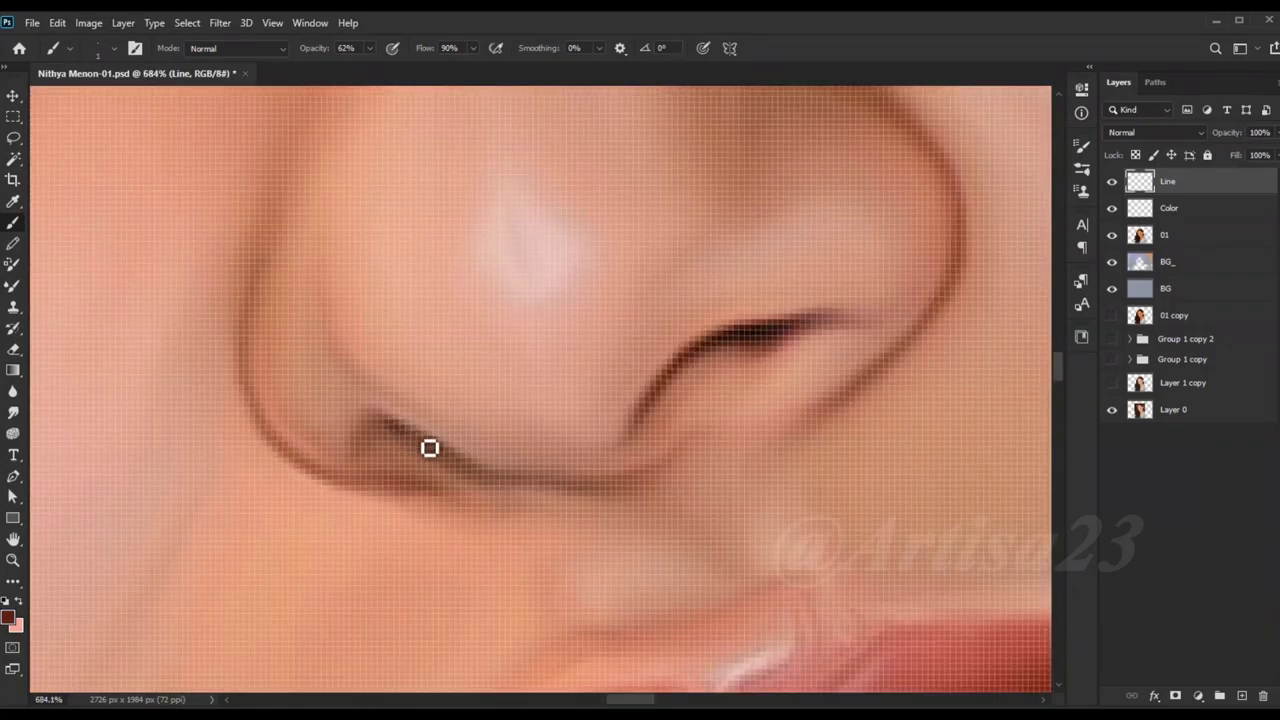
pyautogui.scroll(-1, 448, 455)
pyautogui.keyDown('alt'); pyautogui.click(417, 451); pyautogui.keyUp('alt')
pyautogui.scroll(-1, 457, 414)
pyautogui.scroll(-2, 457, 414)
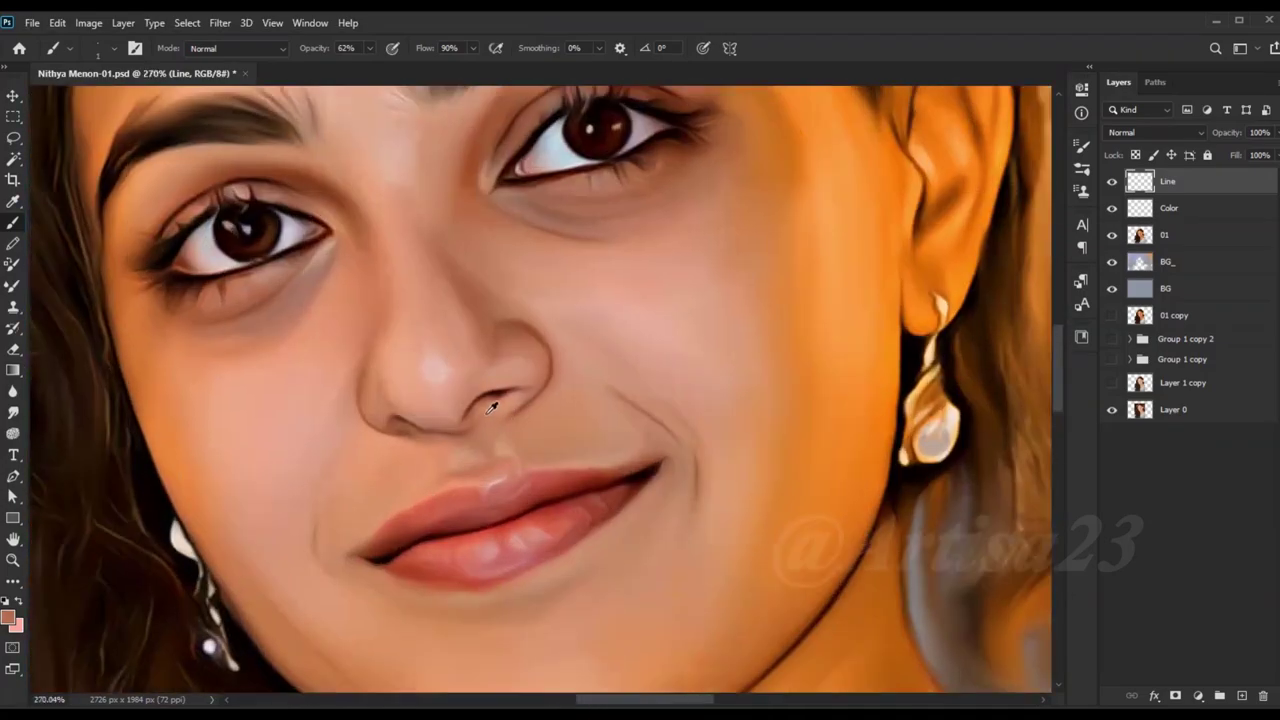
pyautogui.scroll(4, 583, 381)
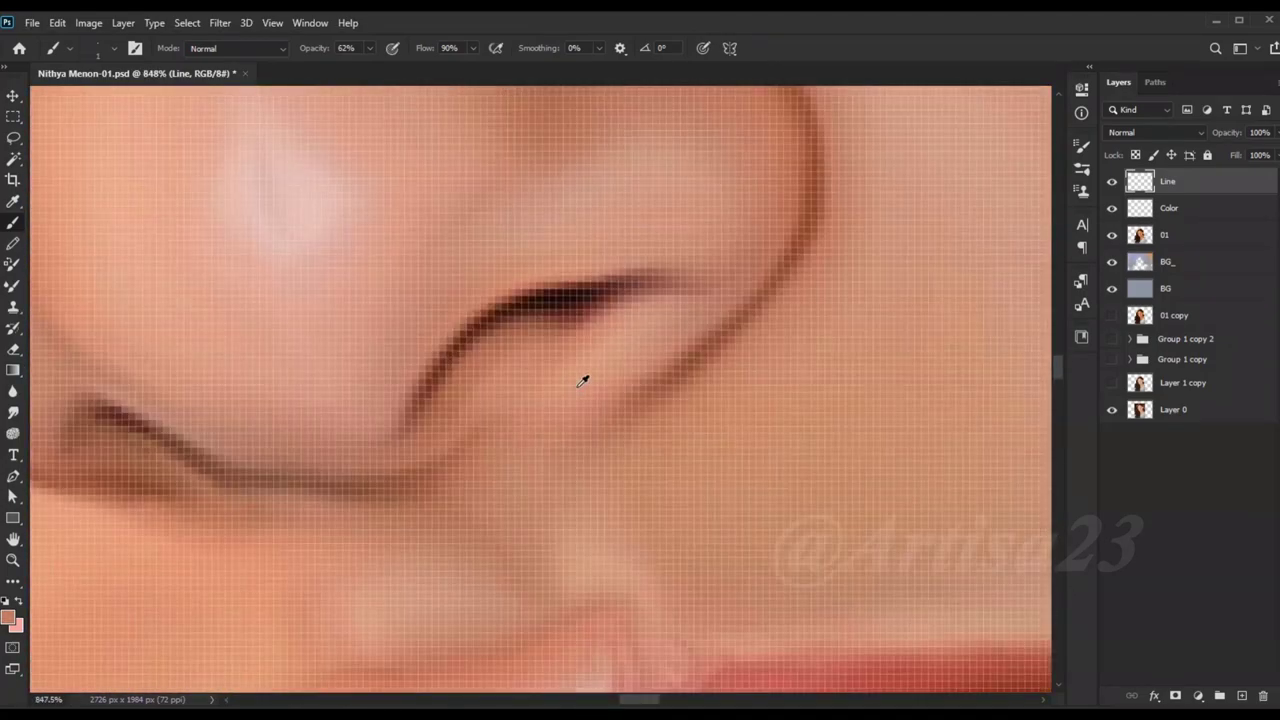
# Step: Set the Smudge tool to the Skin smooth brush 2_Artisa23 preset at 50% strength, smaller size
pyautogui.click(18, 413)
pyautogui.click(138, 48)
pyautogui.click(864, 139)
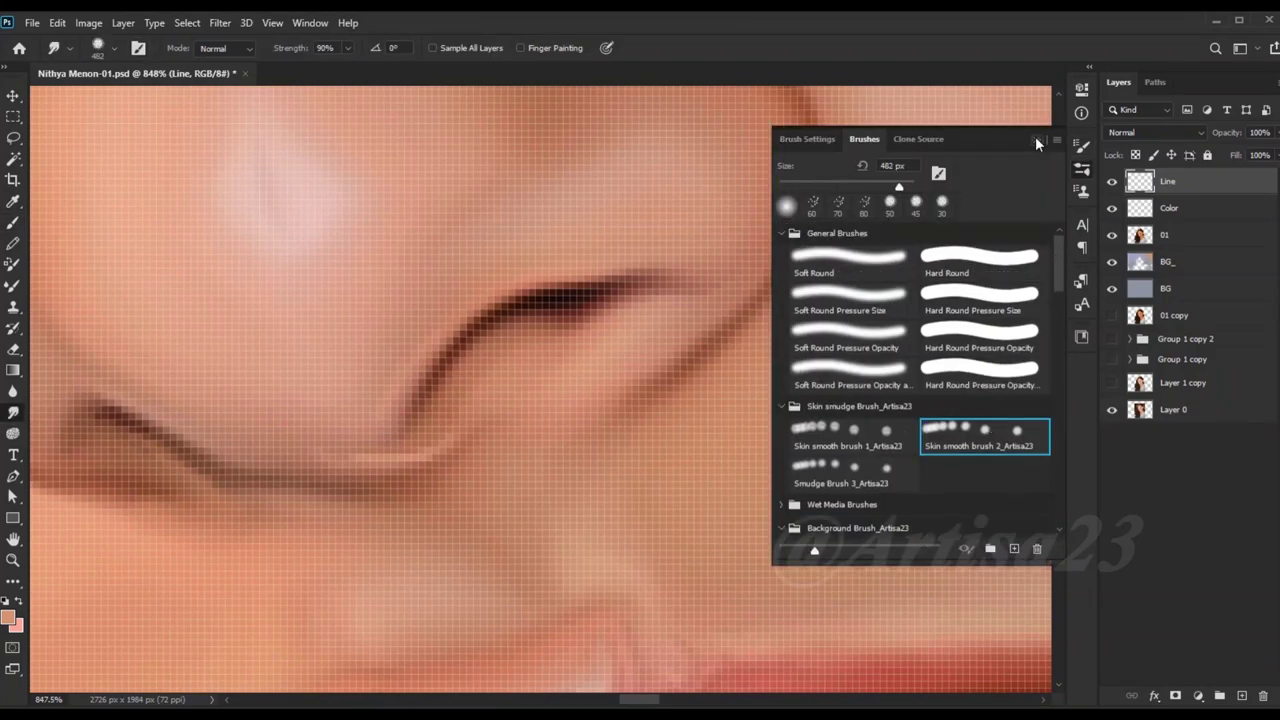
pyautogui.click(1037, 141)
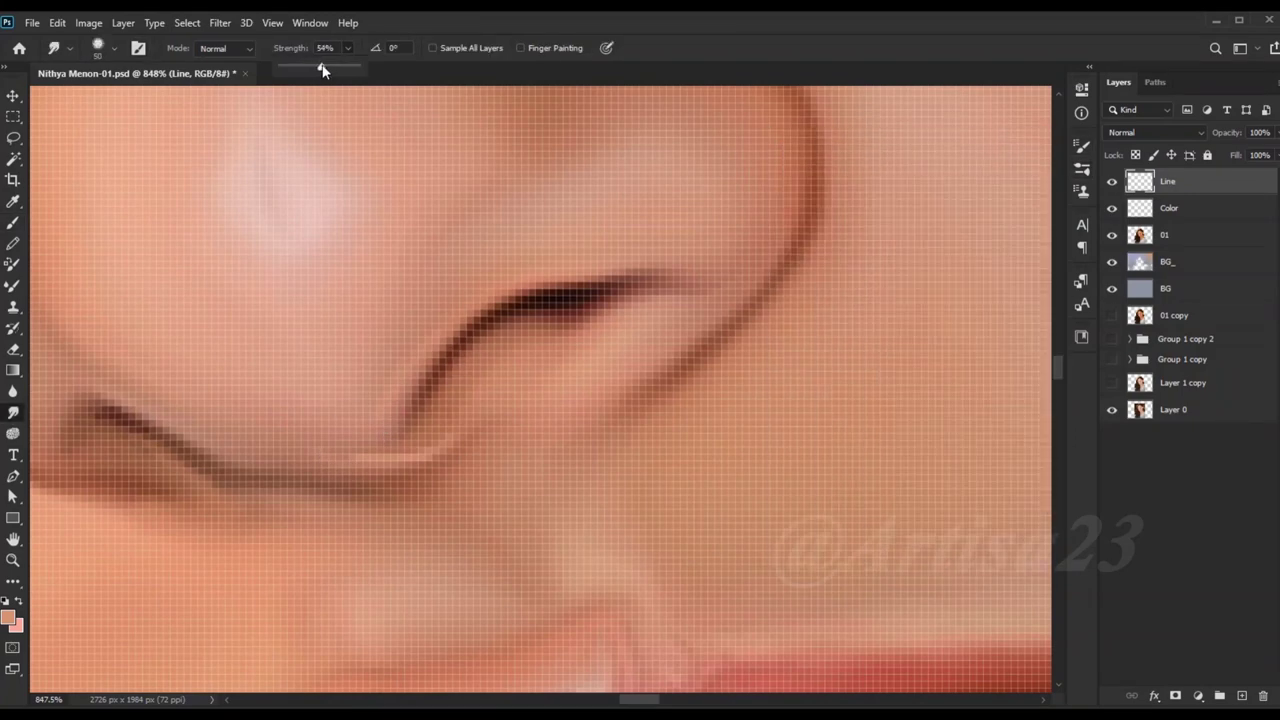
pyautogui.moveTo(347, 62); pyautogui.dragTo(344, 62)
pyautogui.press('[')
pyautogui.press('[')
pyautogui.scroll(-5, 437, 366)
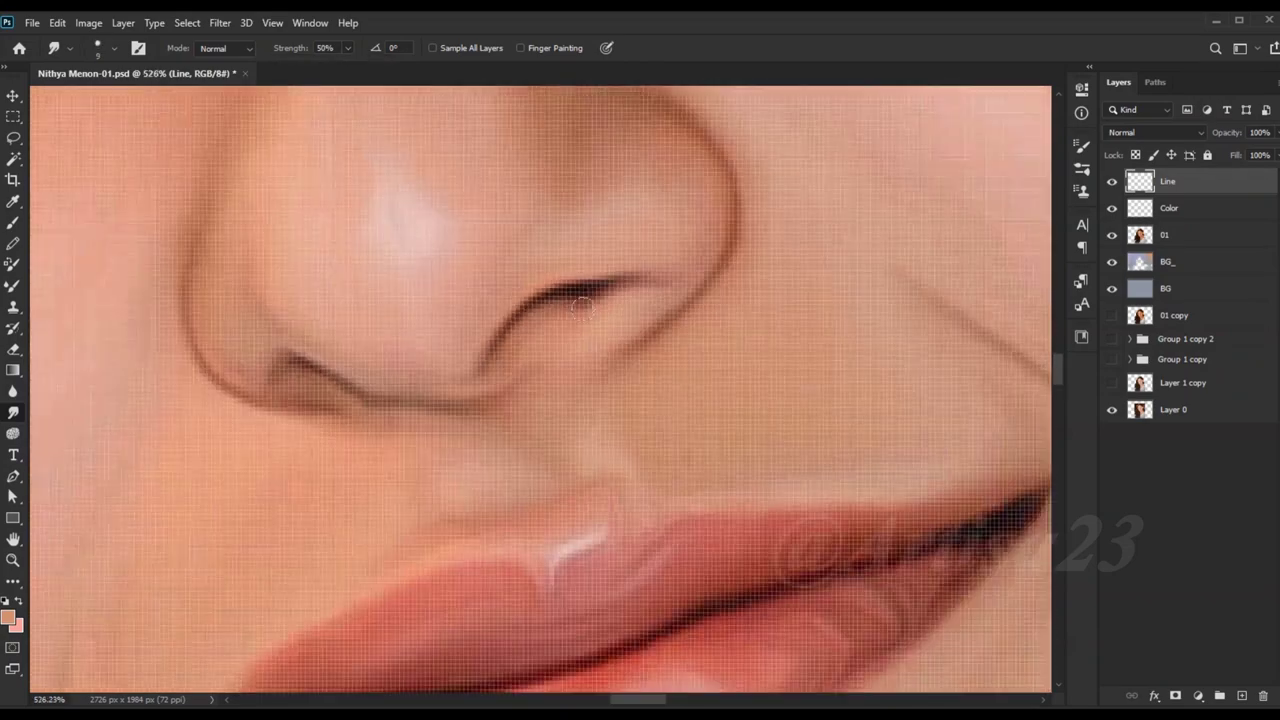
pyautogui.scroll(-3, 437, 366)
pyautogui.scroll(-3, 437, 366)
# Step: Return to the brush to paint fine darker lines around the nostrils and lips
pyautogui.press('b')
pyautogui.scroll(4, 537, 326)
pyautogui.scroll(3, 600, 340)
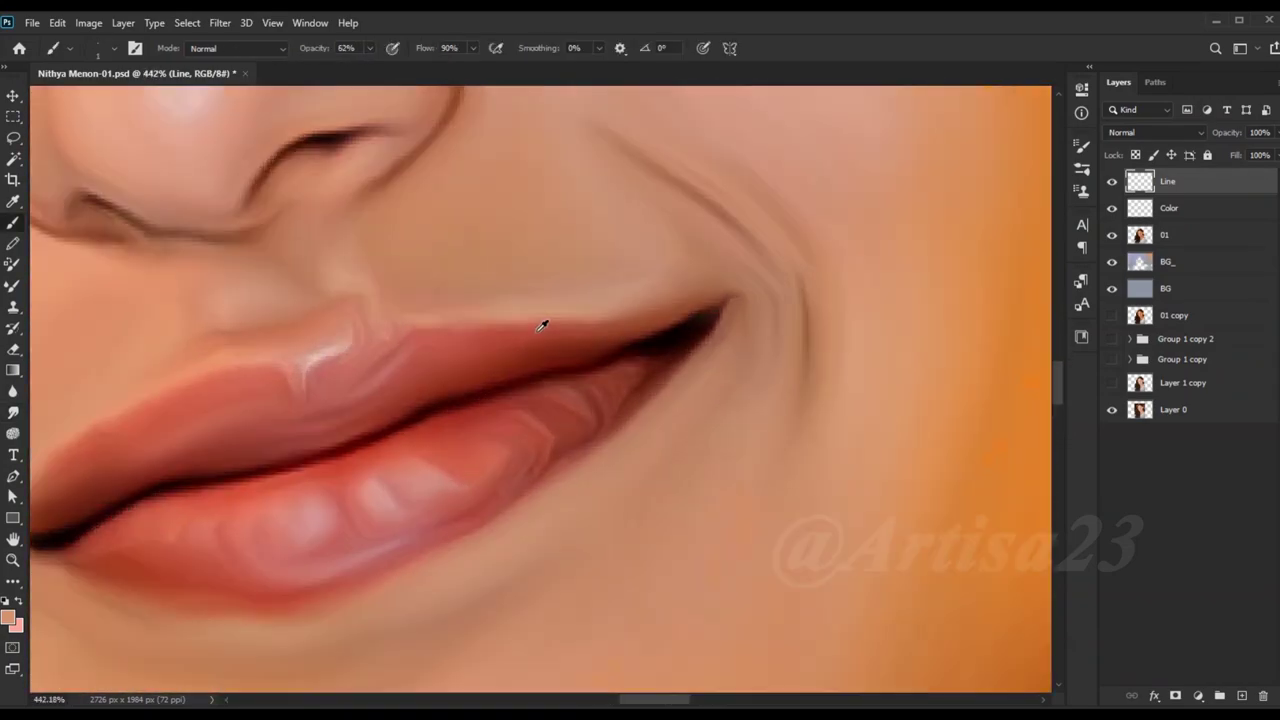
pyautogui.scroll(-2, 401, 378)
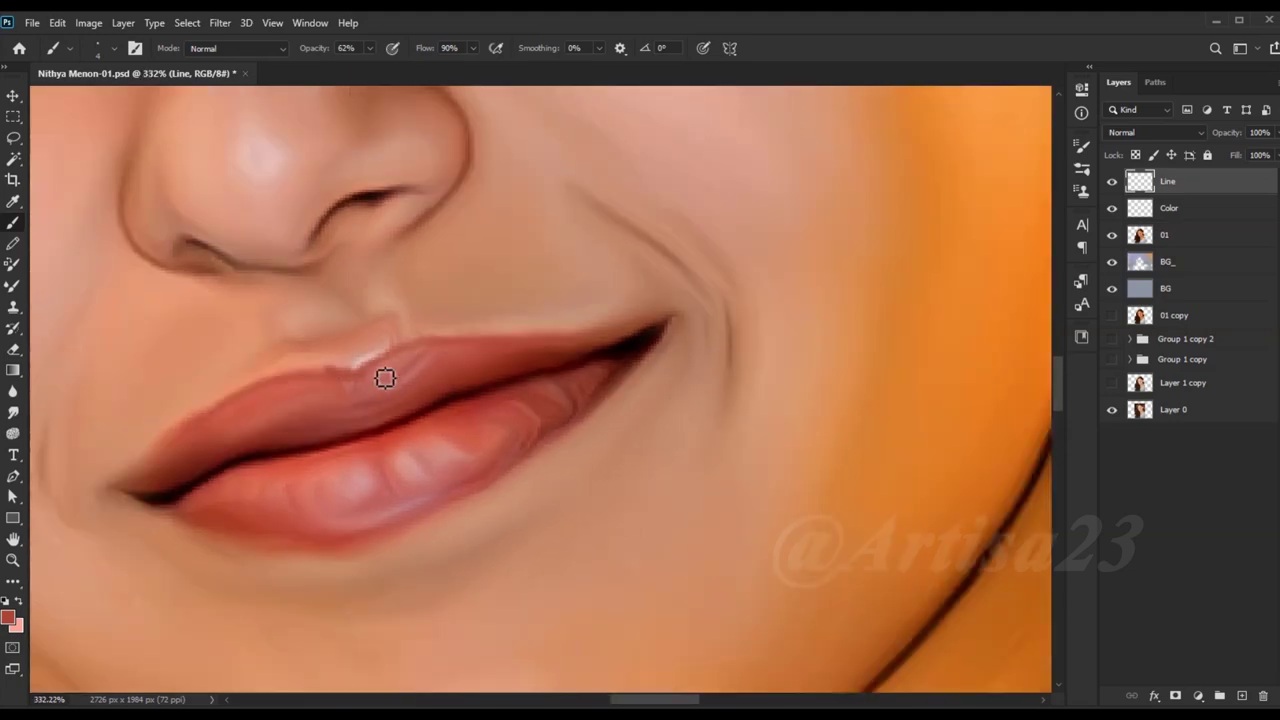
pyautogui.scroll(1, 476, 351)
pyautogui.scroll(1, 530, 345)
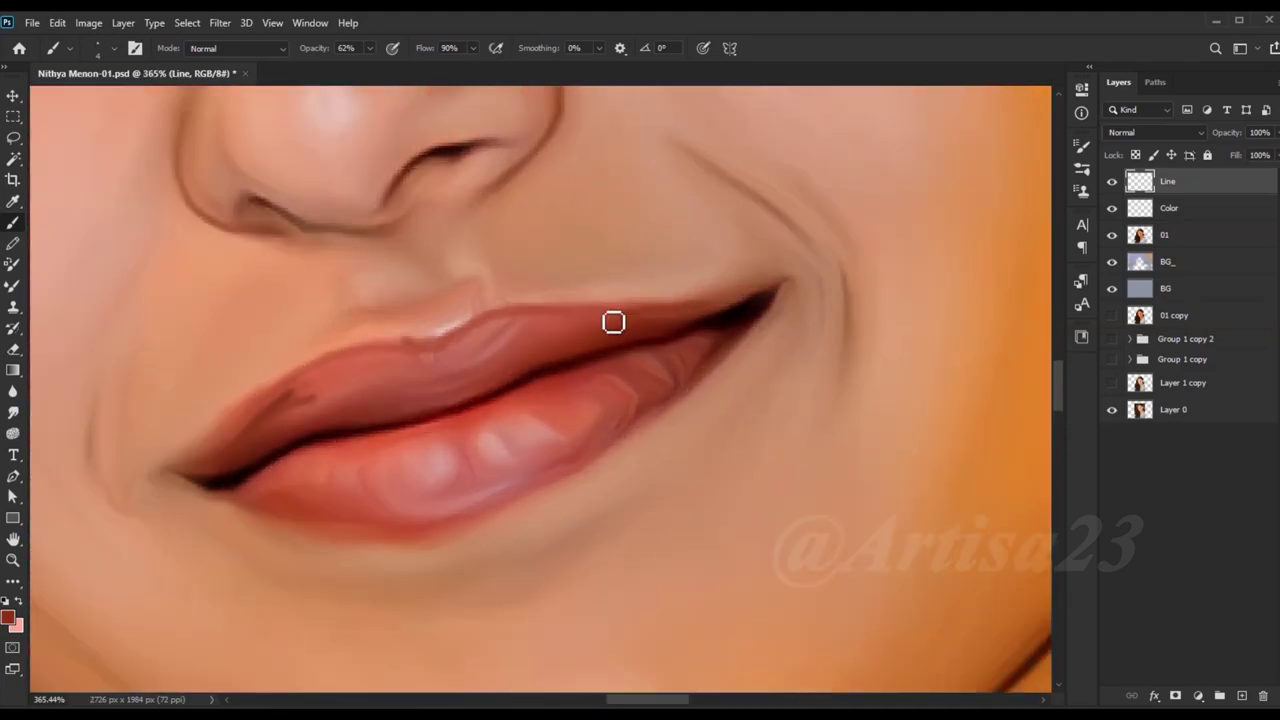
# Step: Smudge the upper lip edge softly with a slightly larger smudge brush
pyautogui.press('r')
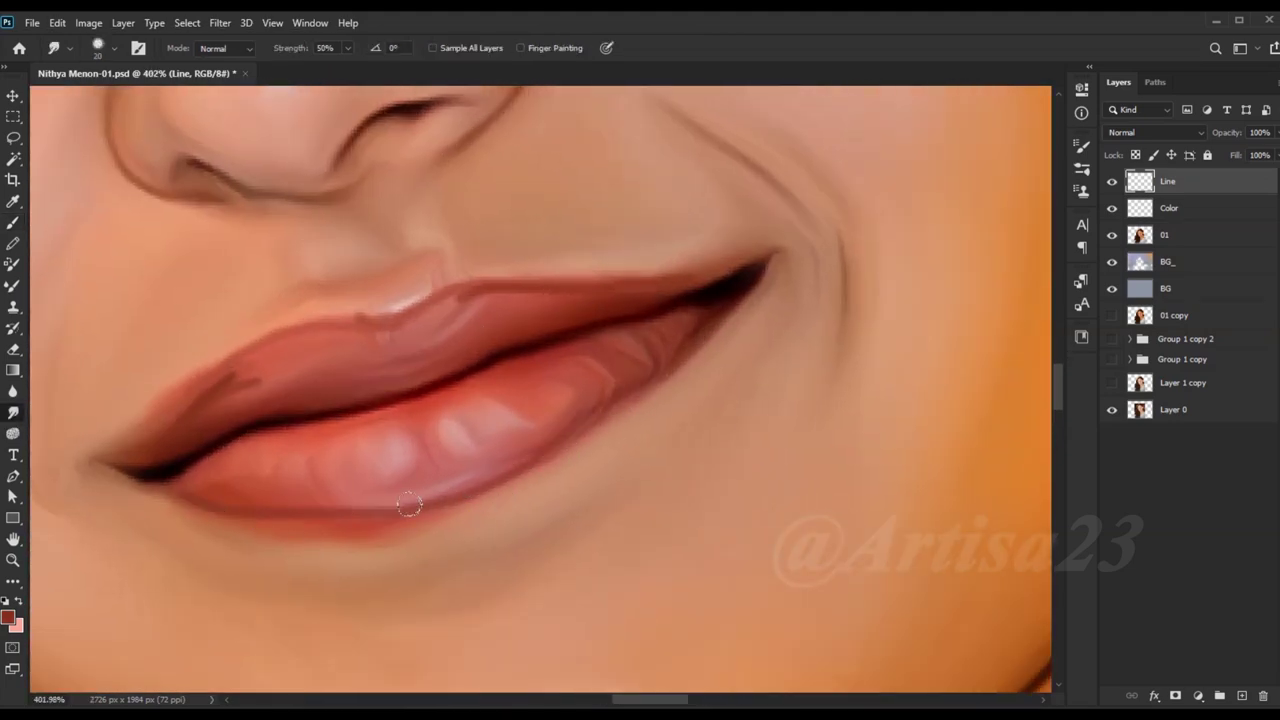
pyautogui.moveTo(380, 336); pyautogui.dragTo(388, 312)
pyautogui.press(']')
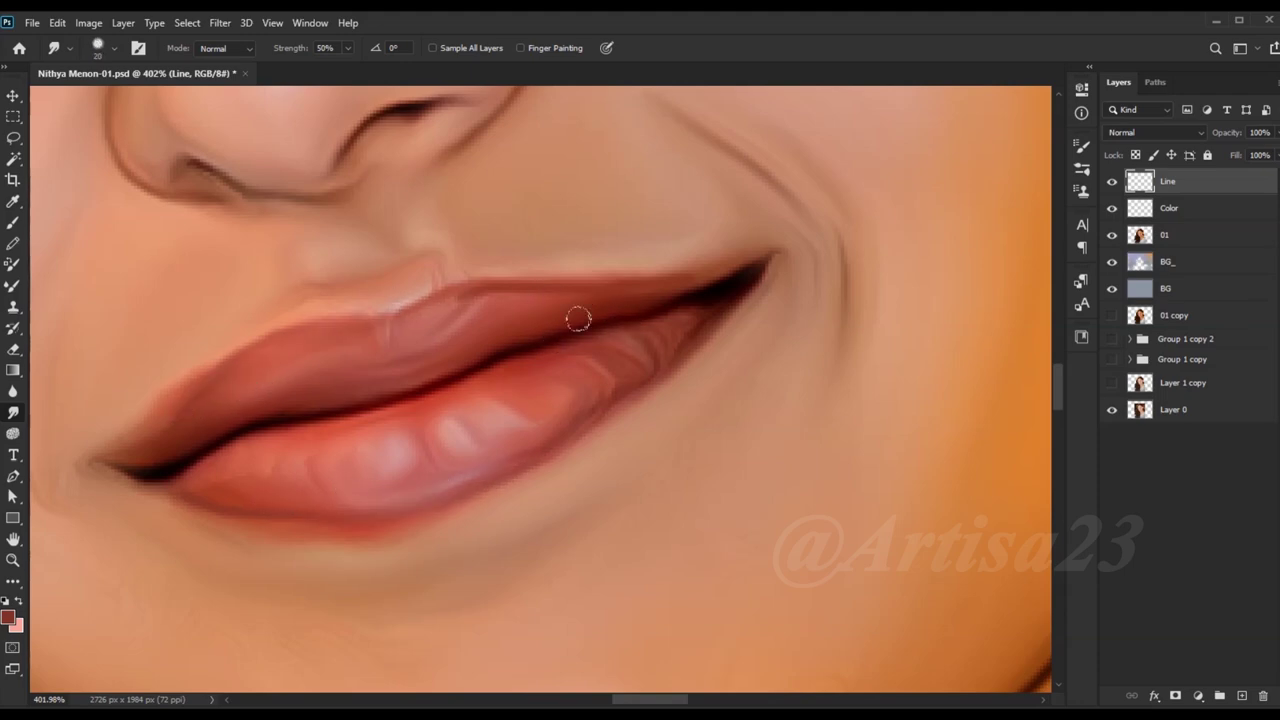
pyautogui.scroll(-2, 536, 318)
# Step: Switch between the 01 portrait and Line layers while inspecting the layer stack
pyautogui.scroll(3, 471, 480)
pyautogui.hotkey('alt', '[')
pyautogui.hotkey('alt', '[')
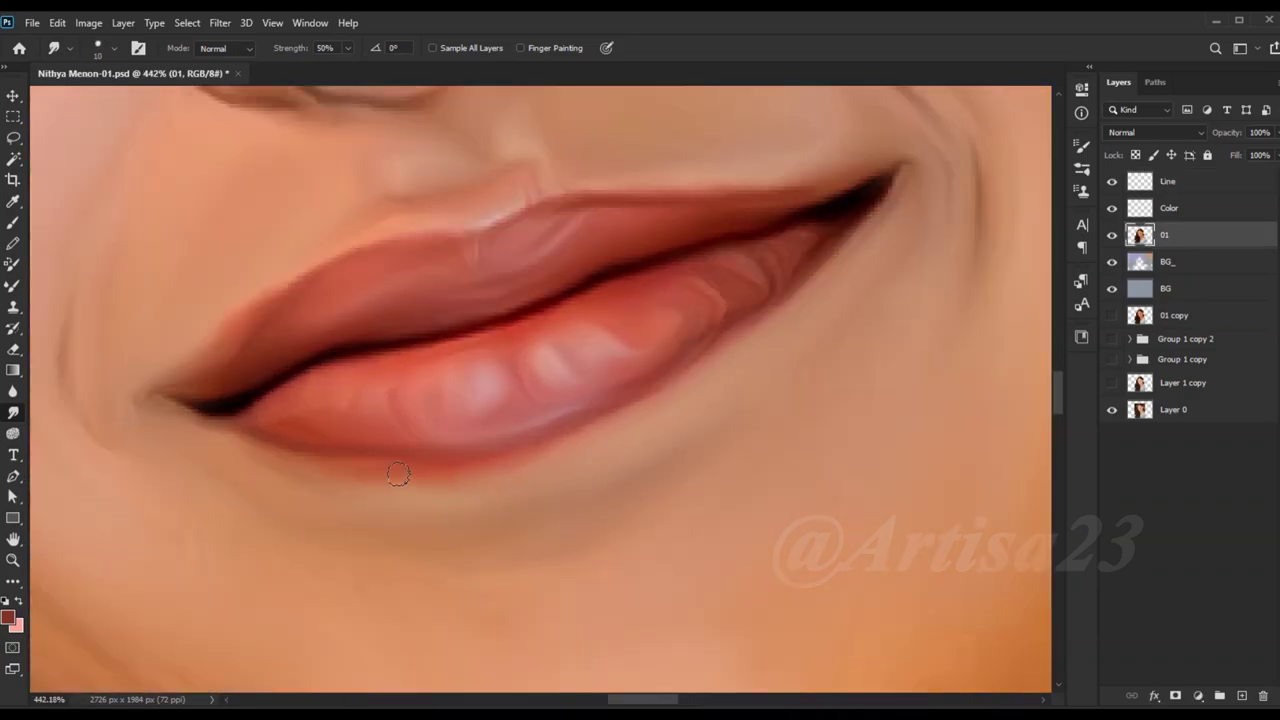
pyautogui.scroll(-3, 527, 418)
pyautogui.scroll(-2, 629, 349)
pyautogui.scroll(4, 309, 277)
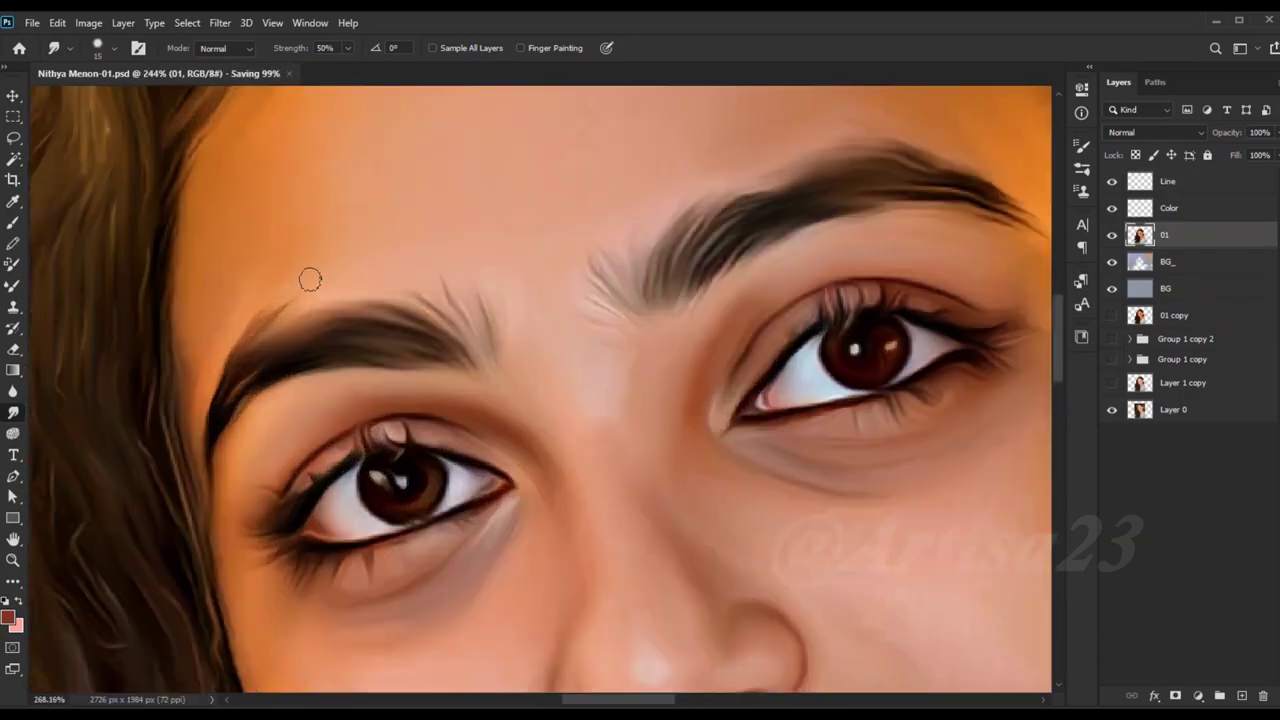
pyautogui.scroll(1, 269, 307)
pyautogui.scroll(-1, 548, 328)
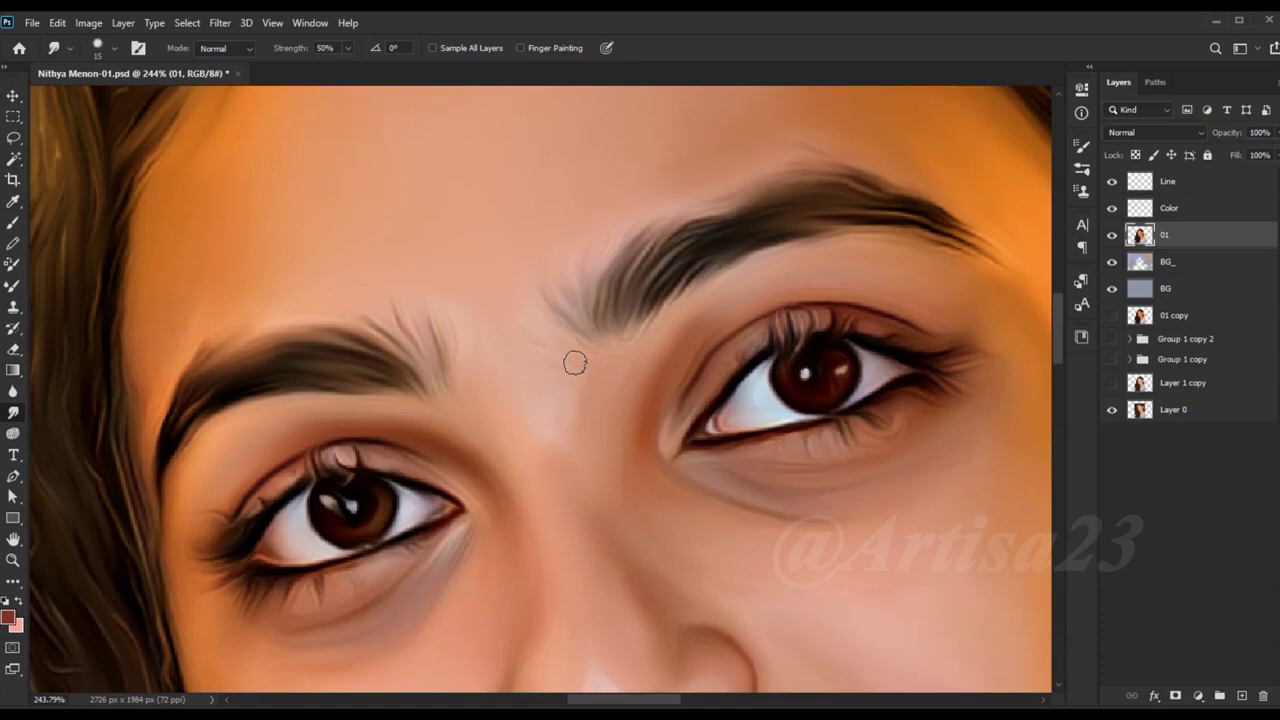
pyautogui.scroll(-1, 491, 326)
pyautogui.scroll(-3, 586, 360)
pyautogui.scroll(1, 509, 346)
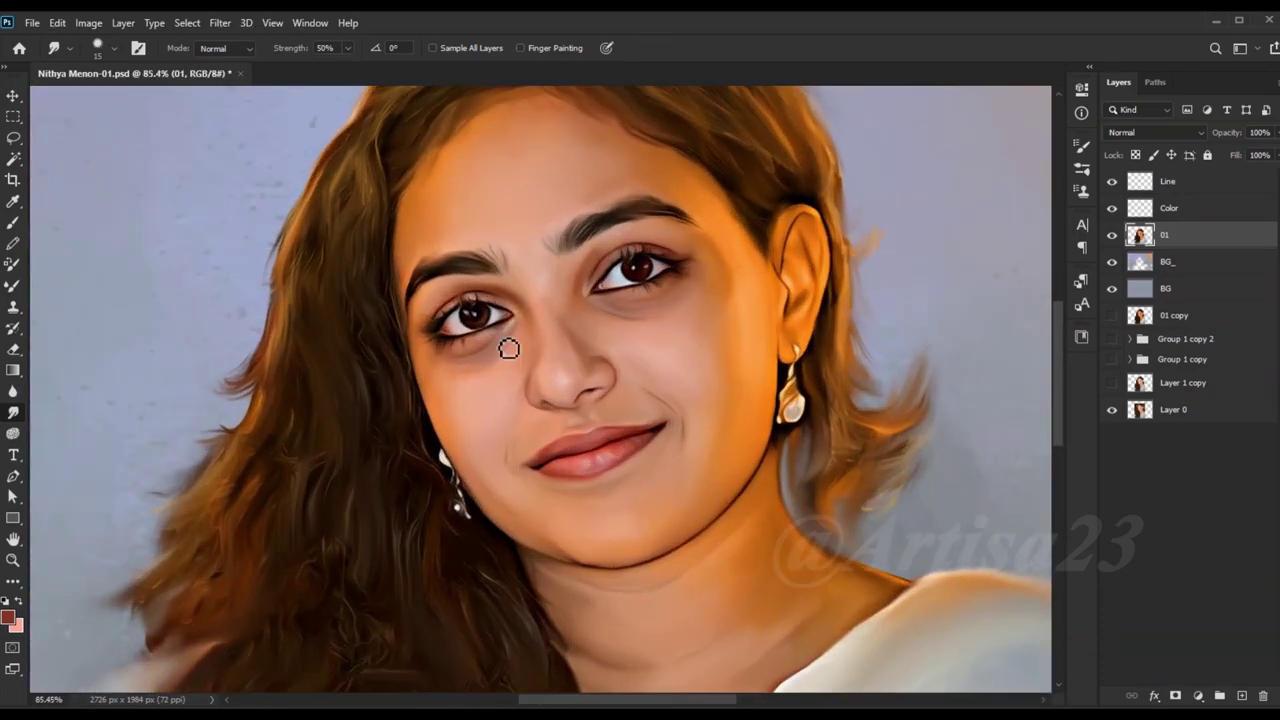
pyautogui.scroll(2, 455, 316)
pyautogui.scroll(-1, 455, 316)
pyautogui.hotkey('alt', ']')
pyautogui.hotkey('alt', ']')
pyautogui.press('b')
pyautogui.scroll(2, 457, 380)
pyautogui.scroll(2, 455, 330)
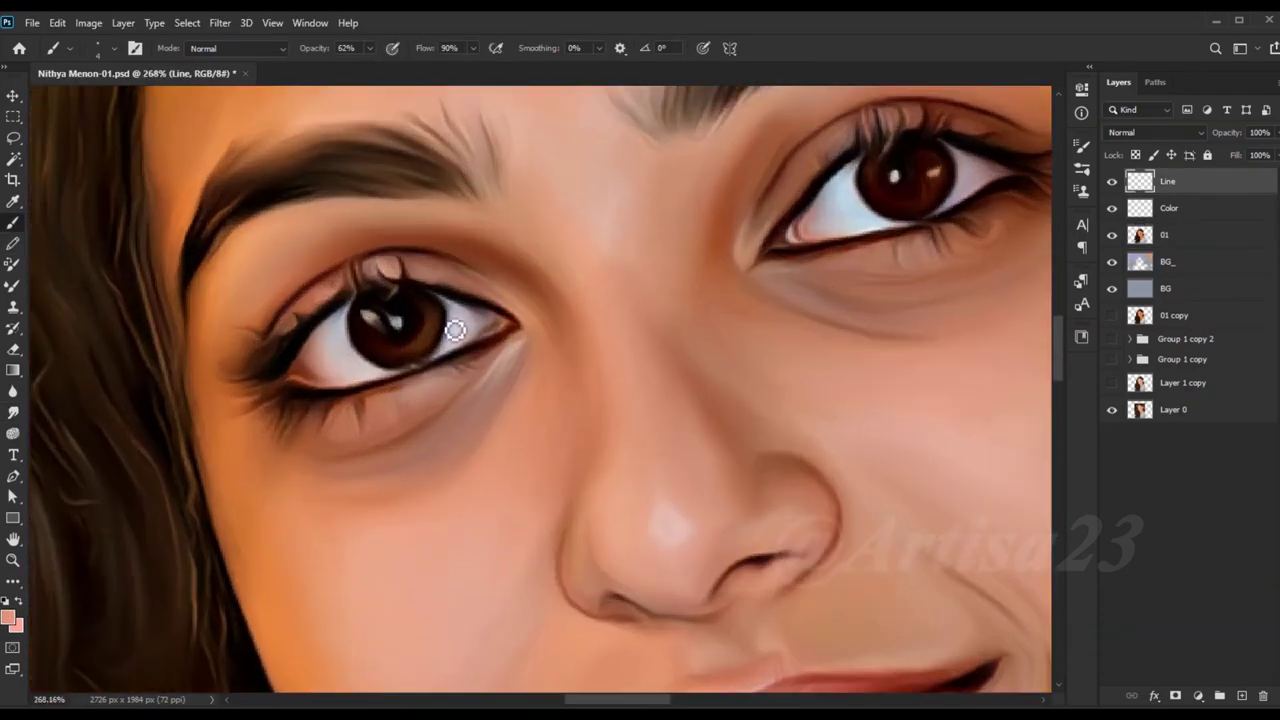
pyautogui.scroll(2, 748, 232)
pyautogui.scroll(2, 739, 266)
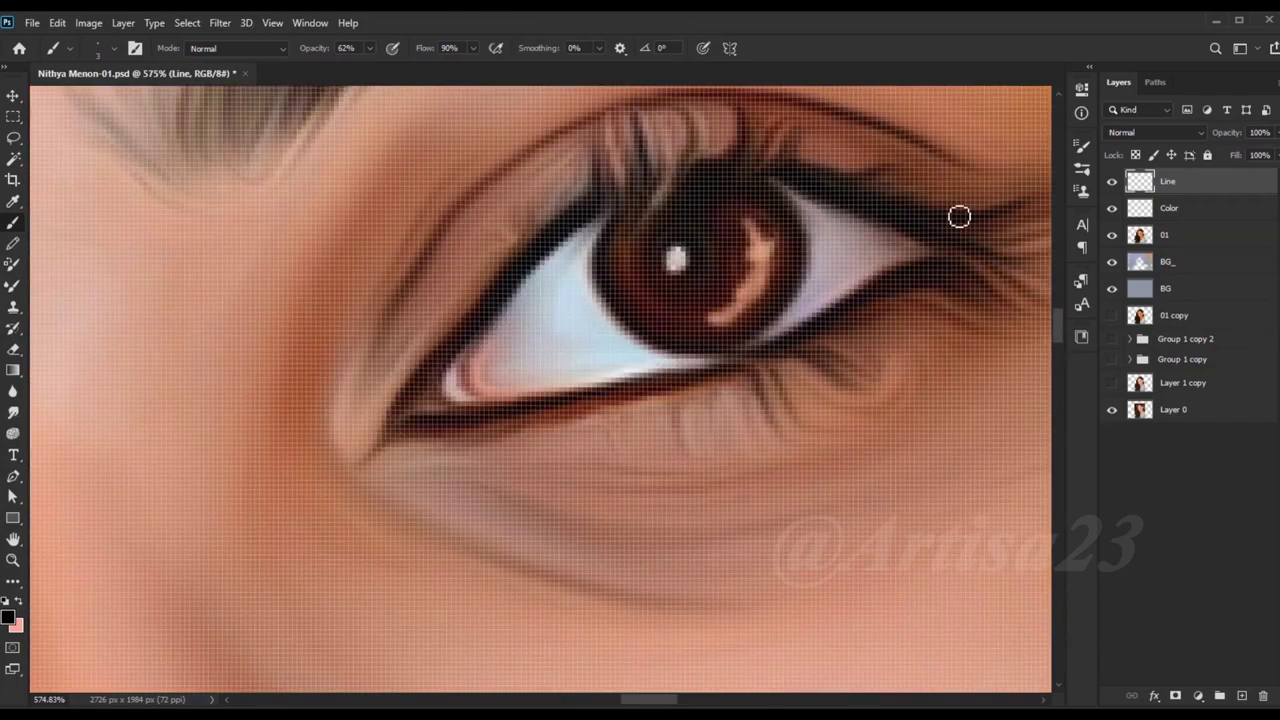
pyautogui.hotkey('alt', '[')
pyautogui.hotkey('alt', '[')
pyautogui.press('r')
pyautogui.click(1187, 192)
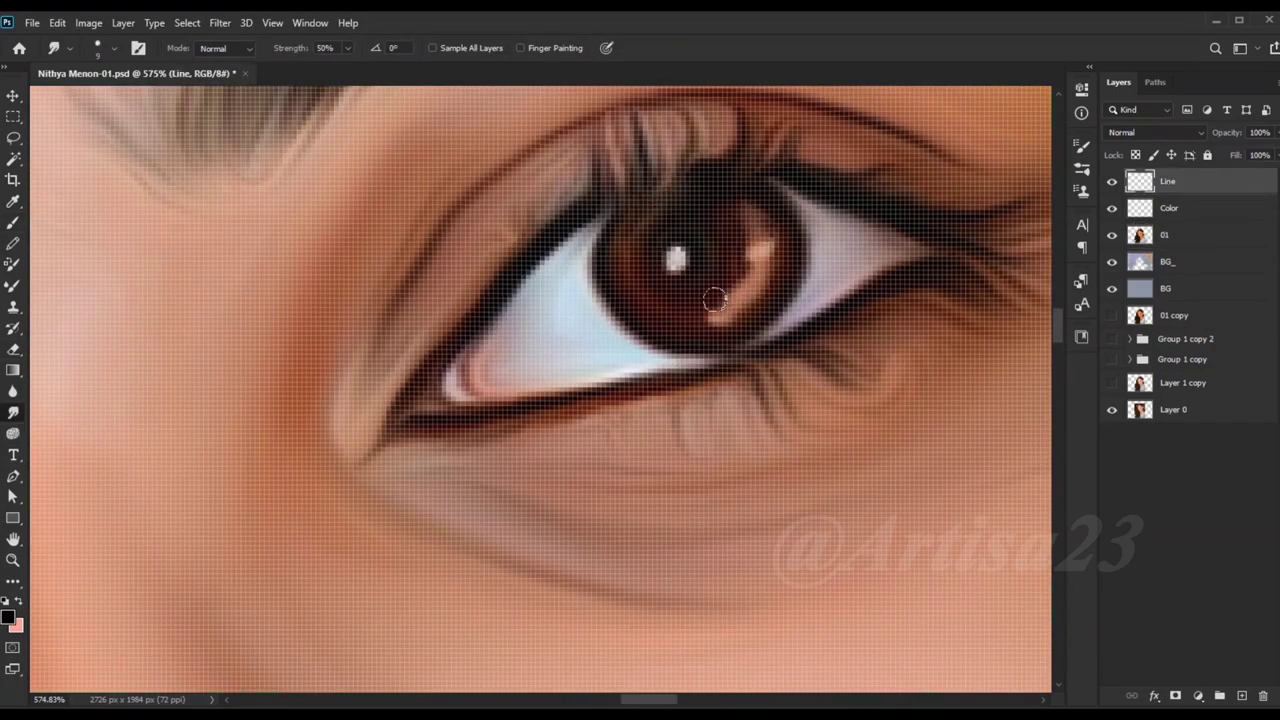
pyautogui.scroll(-4, 729, 293)
pyautogui.scroll(4, 380, 380)
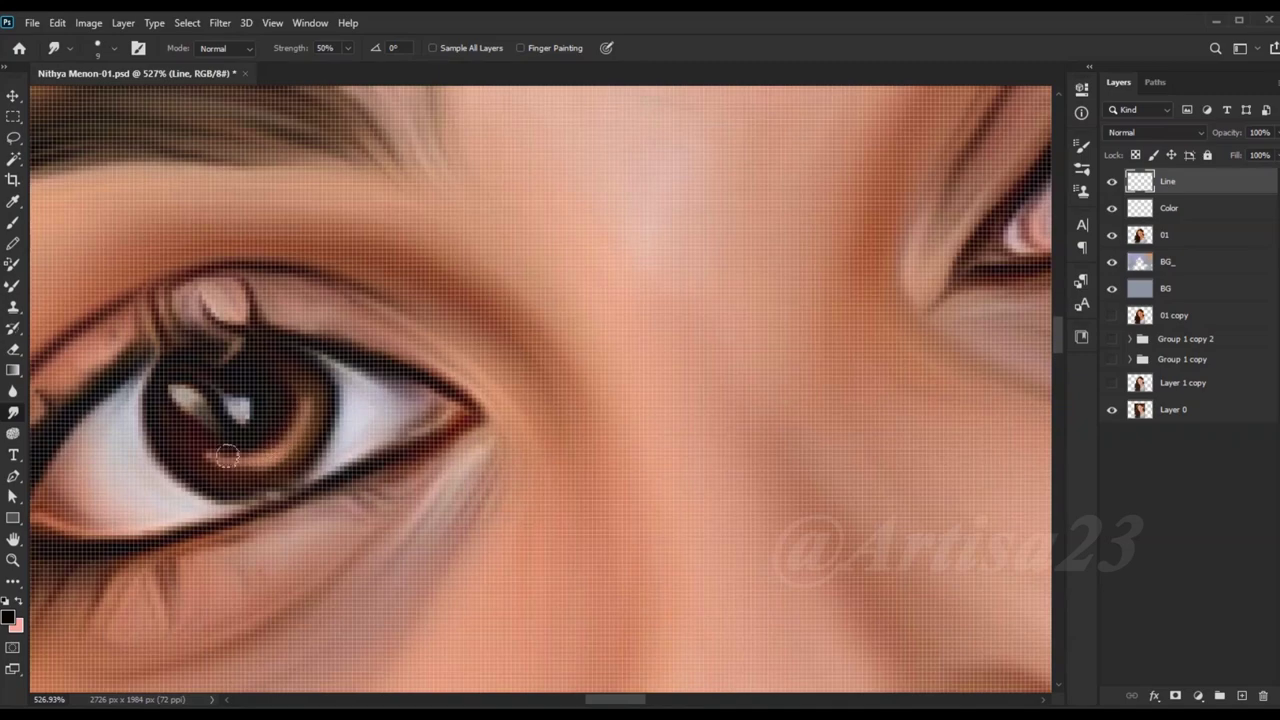
pyautogui.click(1147, 238)
# Step: Select the Color and 01 layers together and merge them into one layer named 01
pyautogui.scroll(-3, 218, 386)
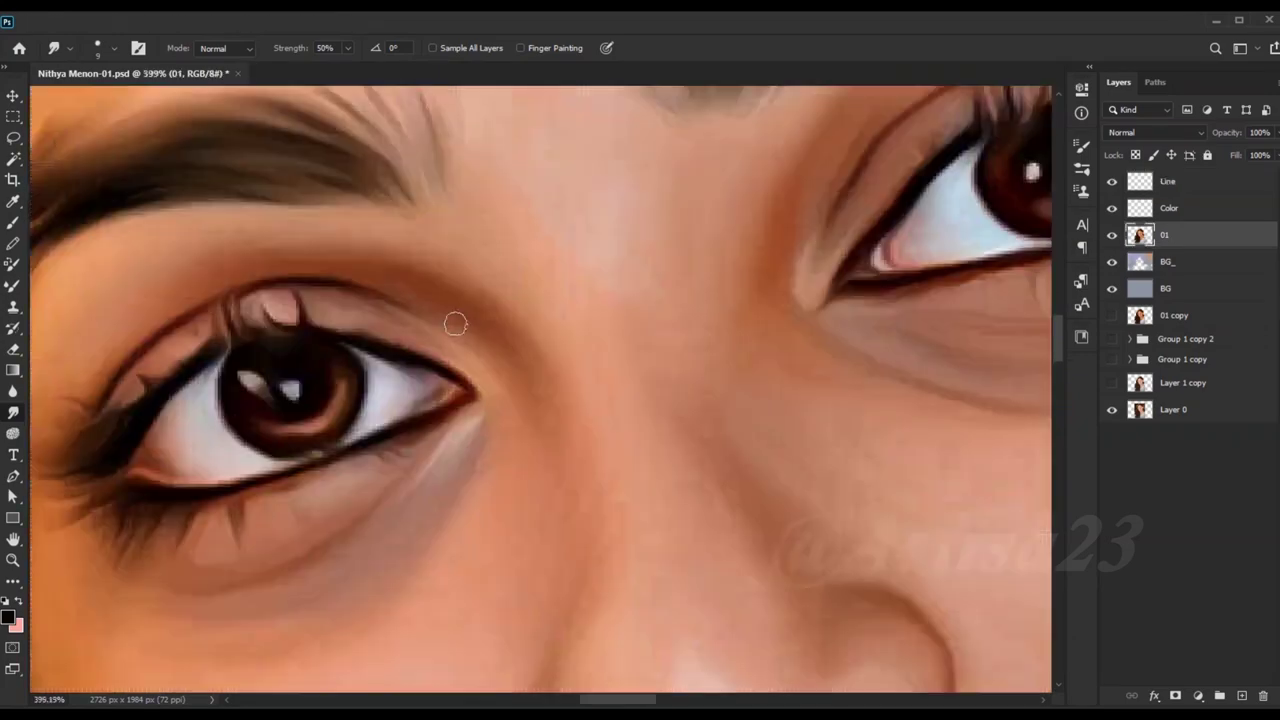
pyautogui.scroll(3, 339, 316)
pyautogui.scroll(-2, 294, 290)
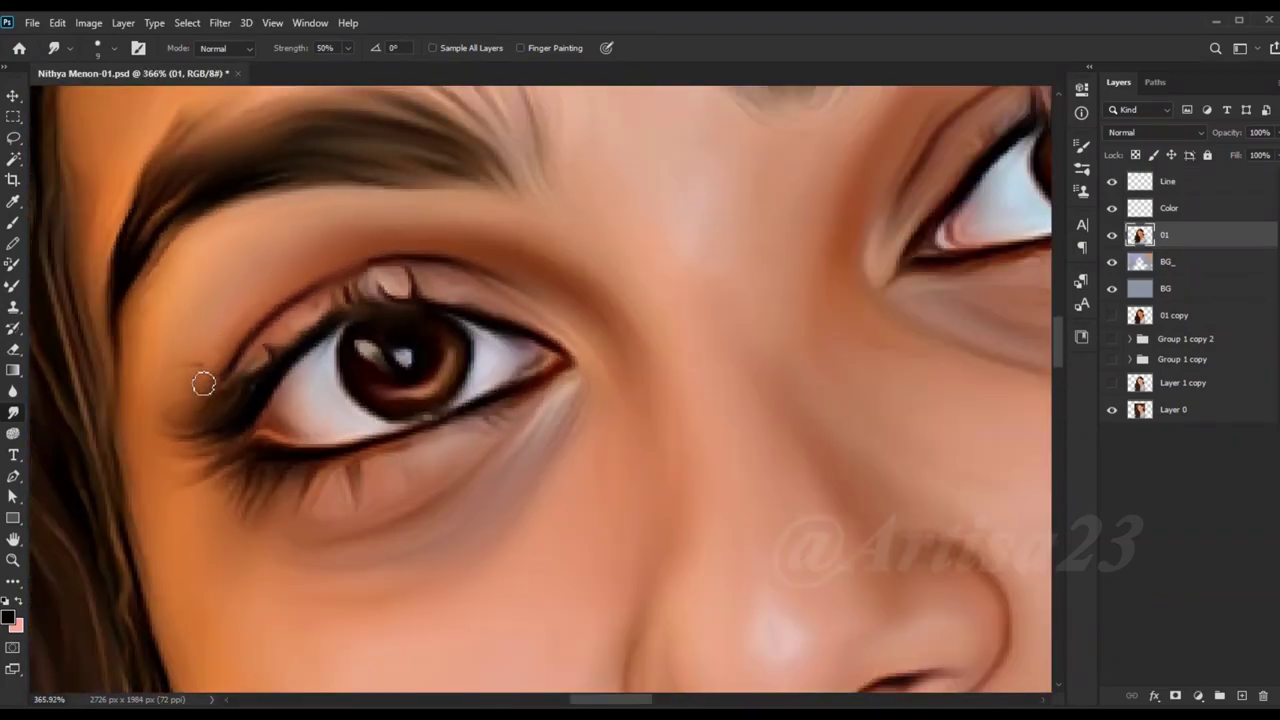
pyautogui.scroll(-1, 766, 211)
pyautogui.scroll(3, 766, 211)
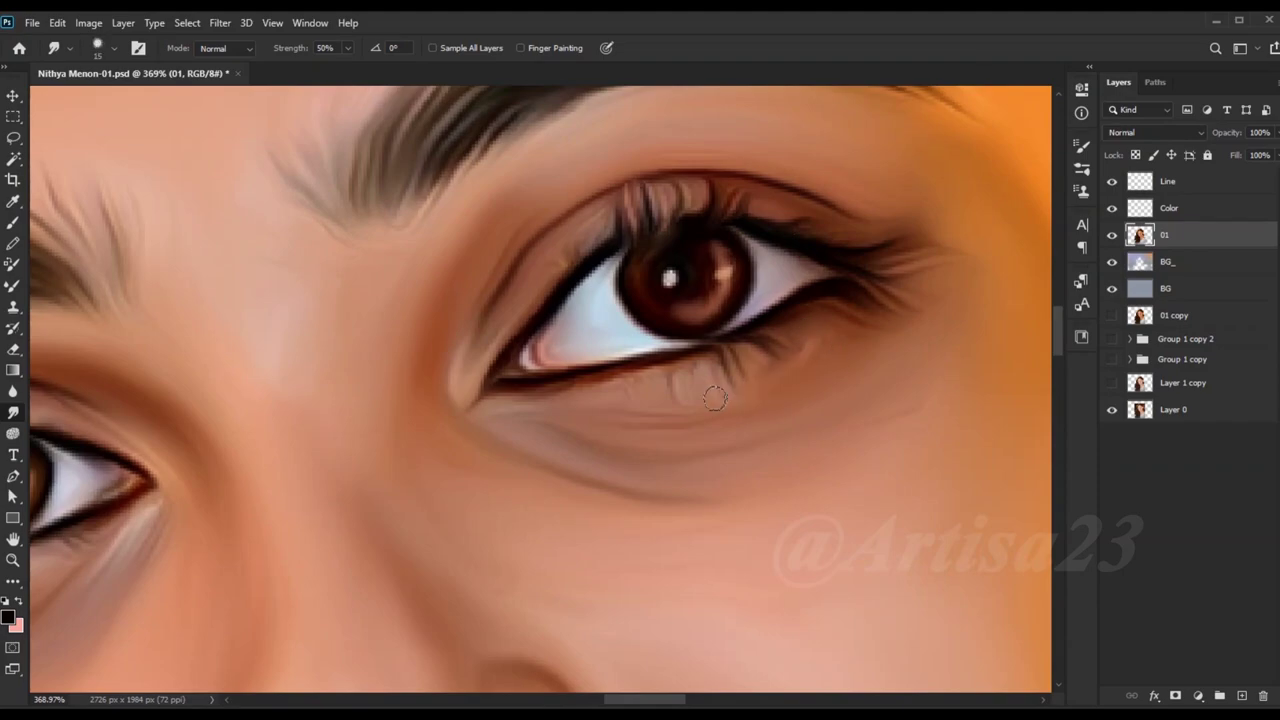
pyautogui.scroll(-3, 593, 405)
pyautogui.scroll(-3, 650, 420)
pyautogui.scroll(2, 700, 434)
pyautogui.scroll(1, 707, 421)
pyautogui.hotkey('alt', ']')
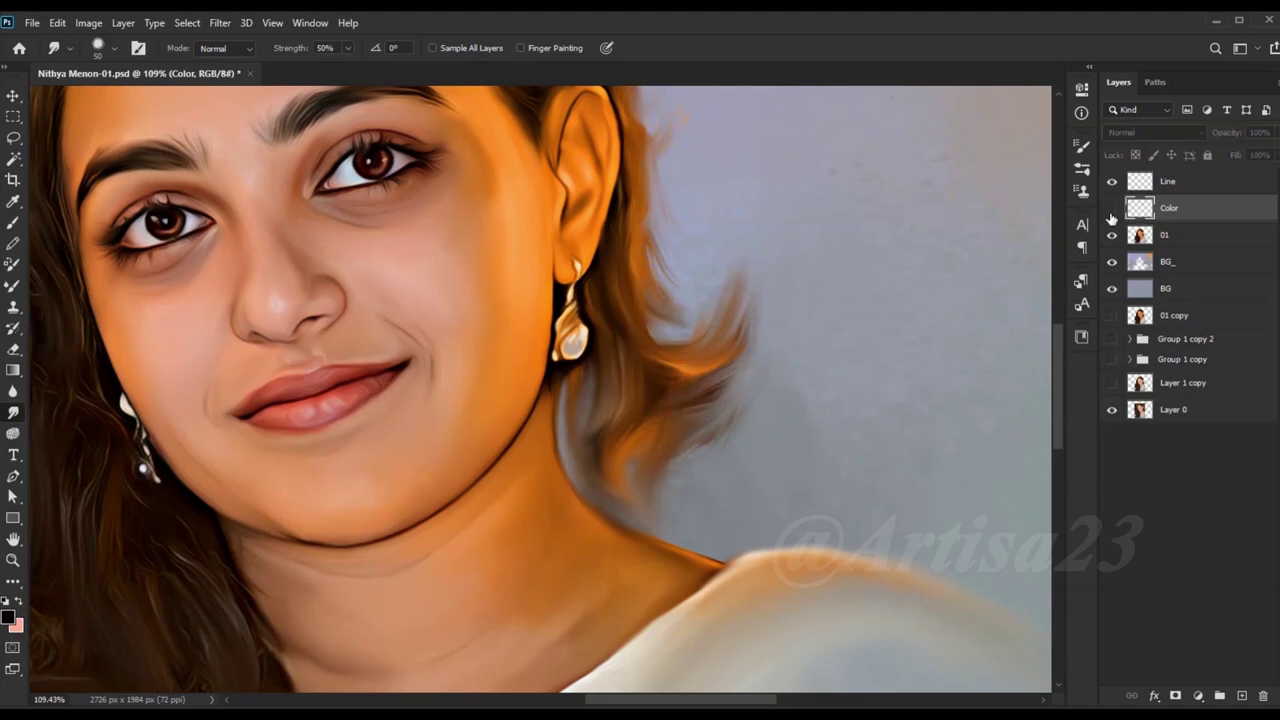
pyautogui.scroll(-2, 642, 484)
pyautogui.keyDown('shift'); pyautogui.click(1229, 240); pyautogui.keyUp('shift')
pyautogui.rightClick(1180, 218)
pyautogui.click(1138, 505)
pyautogui.press('Return')
# Step: Check the merged layer stack and save the document
pyautogui.scroll(-3, 555, 335)
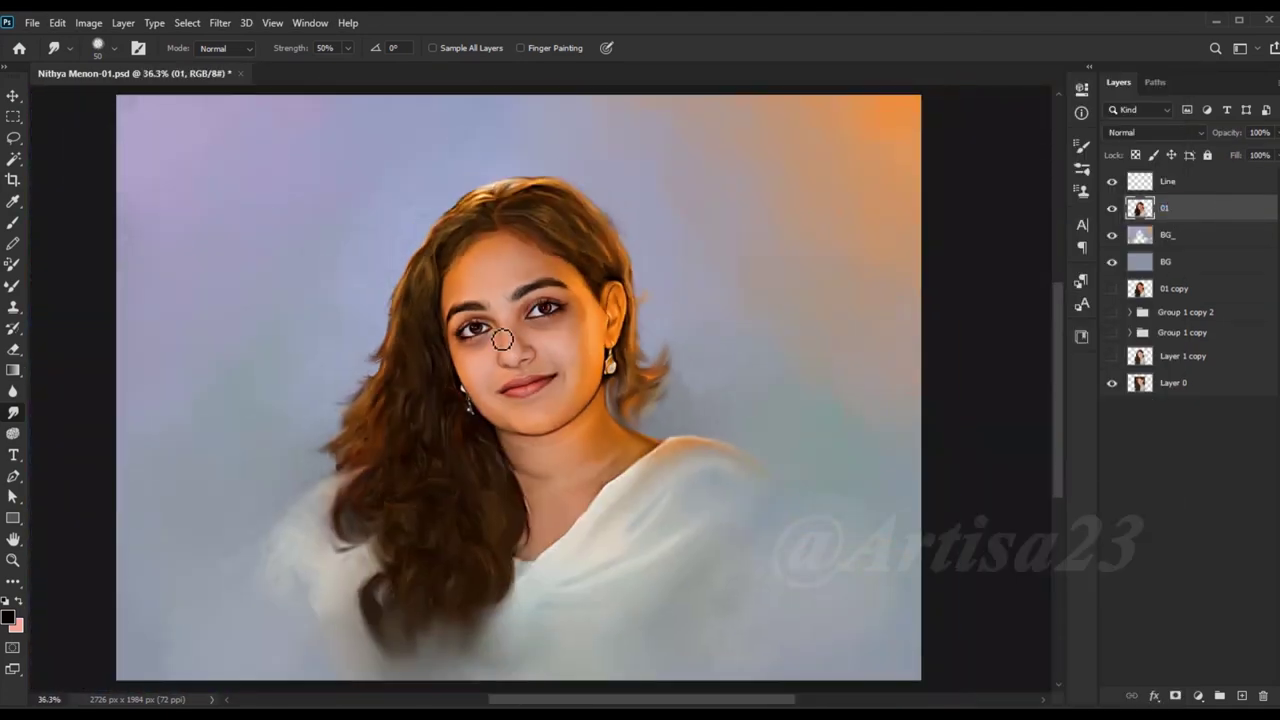
pyautogui.scroll(3, 387, 279)
pyautogui.scroll(2, 737, 391)
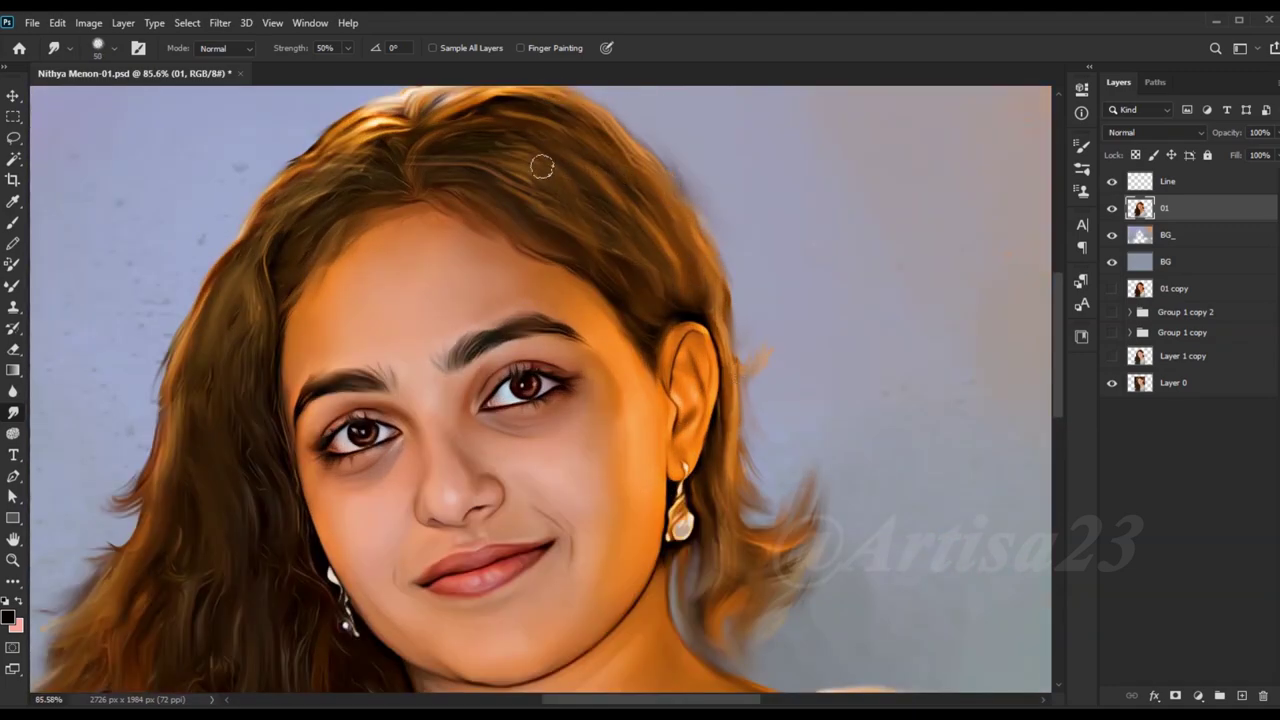
pyautogui.scroll(-2, 680, 229)
pyautogui.scroll(-1, 677, 377)
pyautogui.scroll(-1, 577, 409)
pyautogui.hotkey('ctrl', 's')
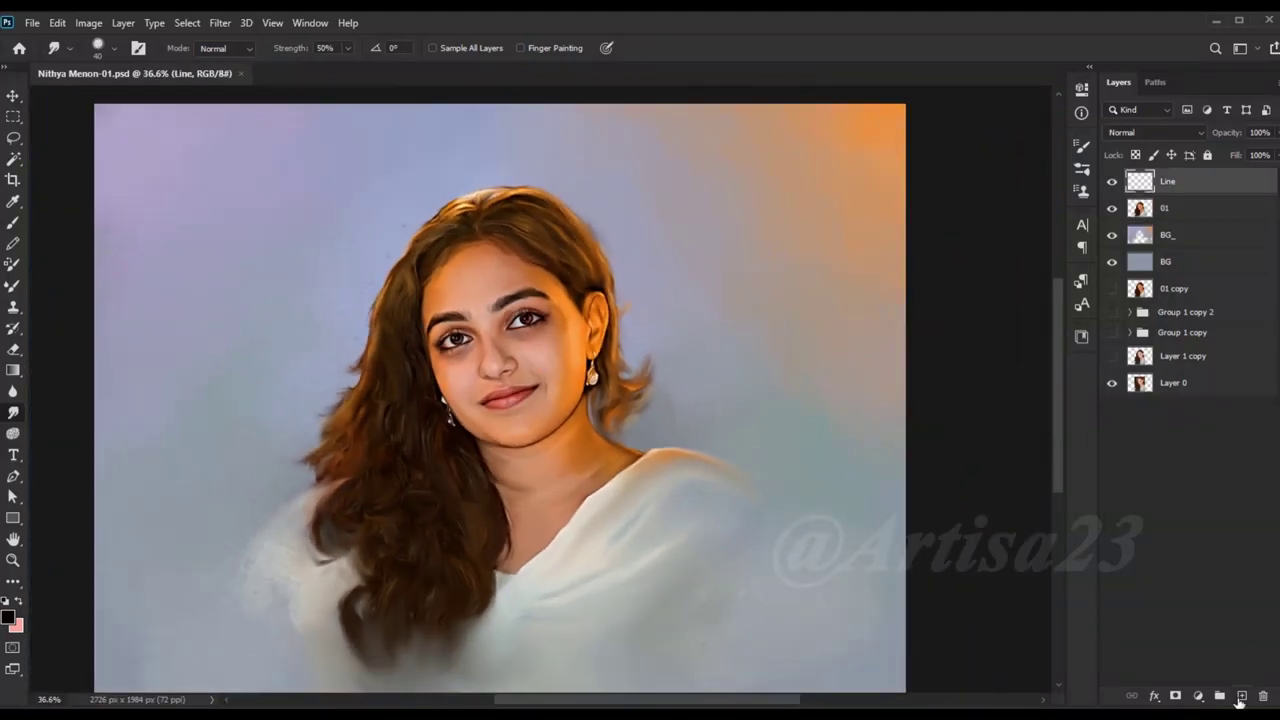
# Step: Add a new layer named Color 01, set it to Color blending, with a red brush
pyautogui.click(1240, 697)
pyautogui.doubleClick(1173, 183)
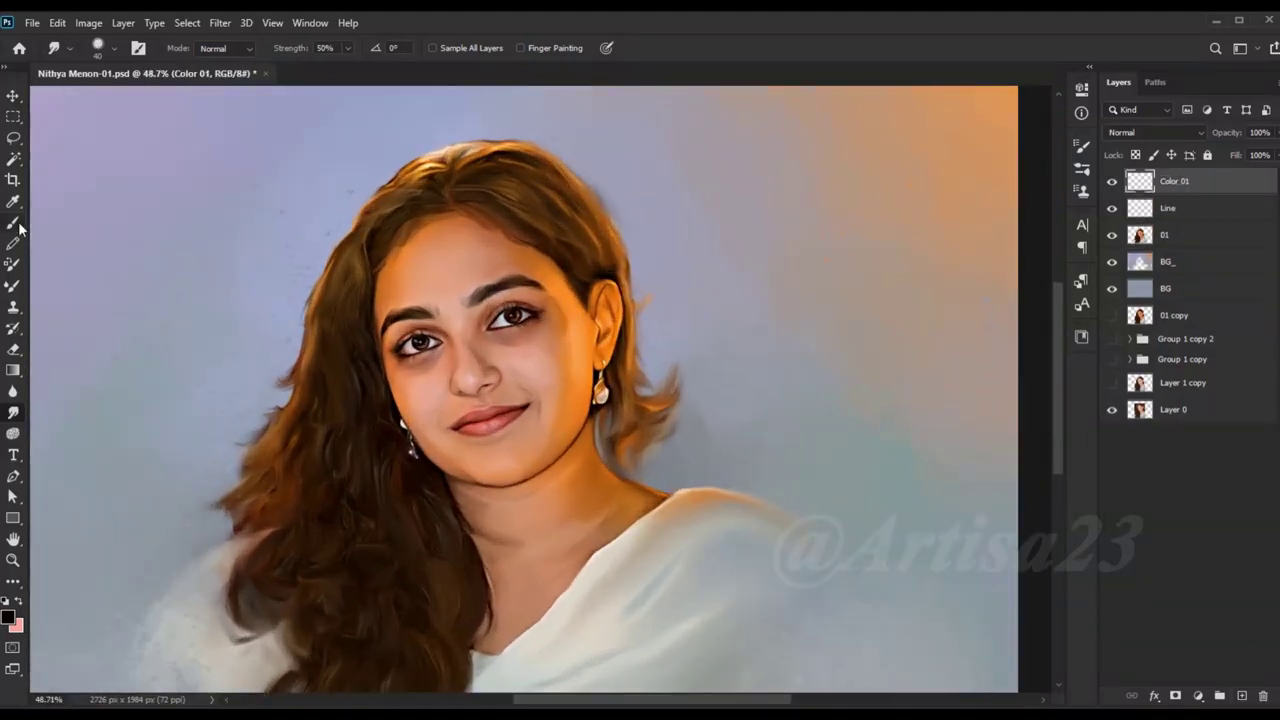
pyautogui.click(1233, 412)
pyautogui.press('b')
pyautogui.click(1155, 132)
pyautogui.click(1160, 516)
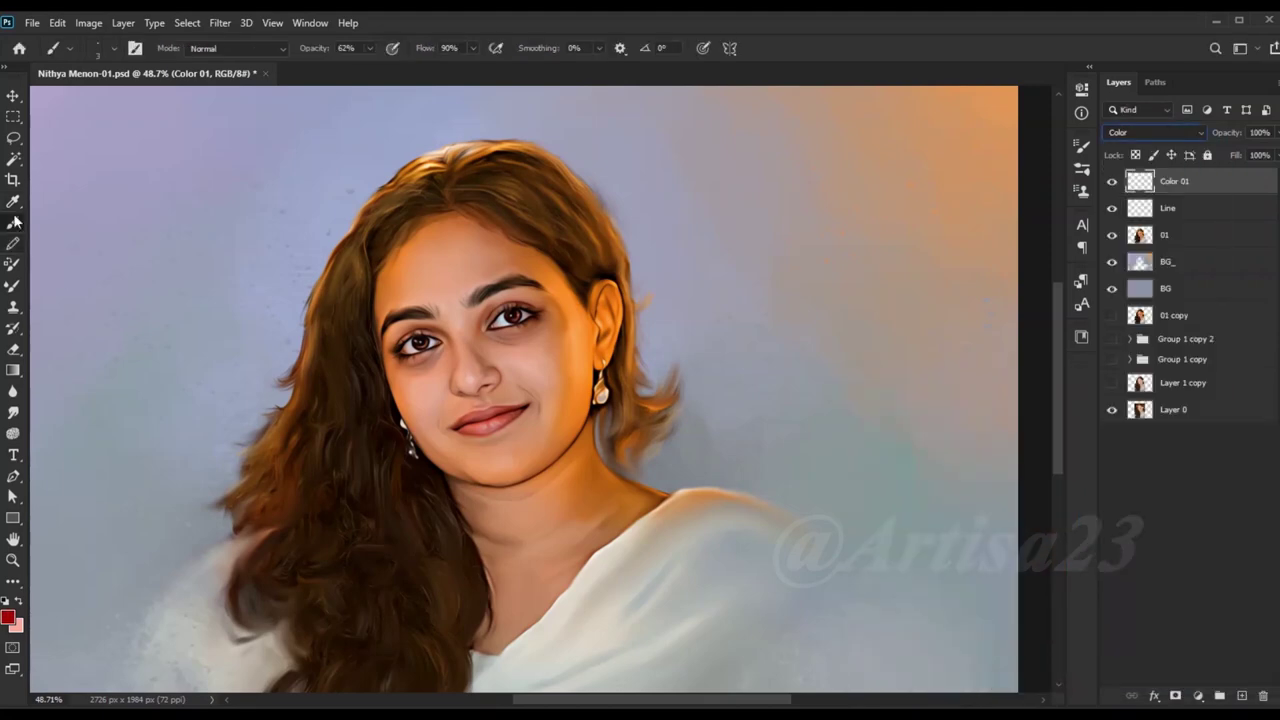
# Step: Adjust brush opacity, then open the Color Balance and Black & White adjustments
pyautogui.click(135, 48)
pyautogui.hotkey('ctrl', 'b')
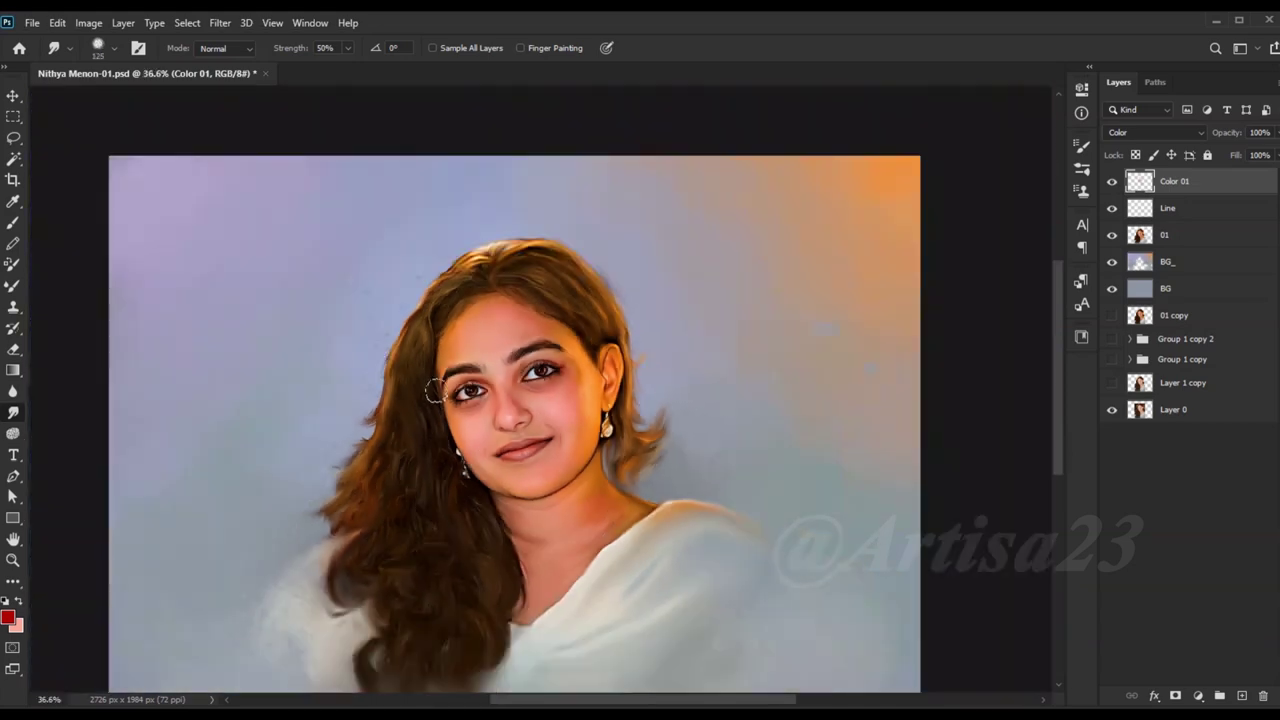
pyautogui.hotkey('ctrl', 'alt', 'shift', 'b')
pyautogui.write('Color 02')
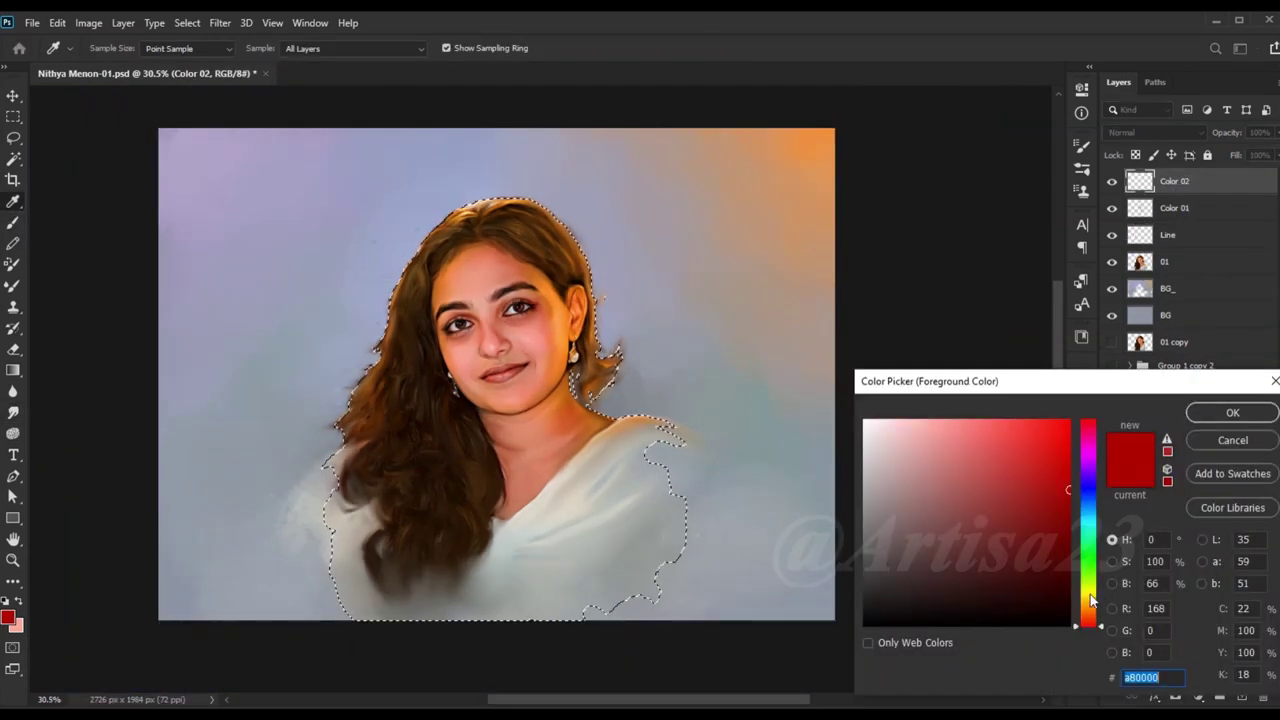
# Step: Brush orange onto the neck and shift its midtones toward red with Color Balance
pyautogui.click(1087, 600)
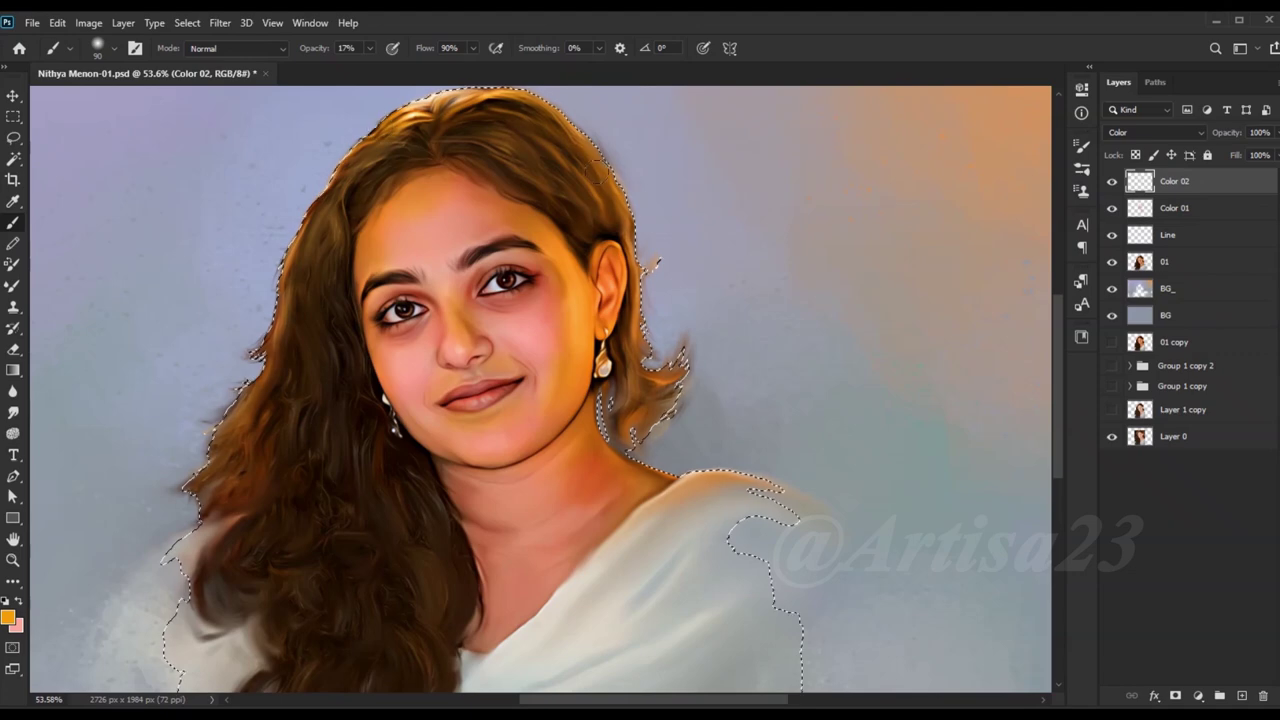
pyautogui.moveTo(512, 495); pyautogui.dragTo(545, 525)
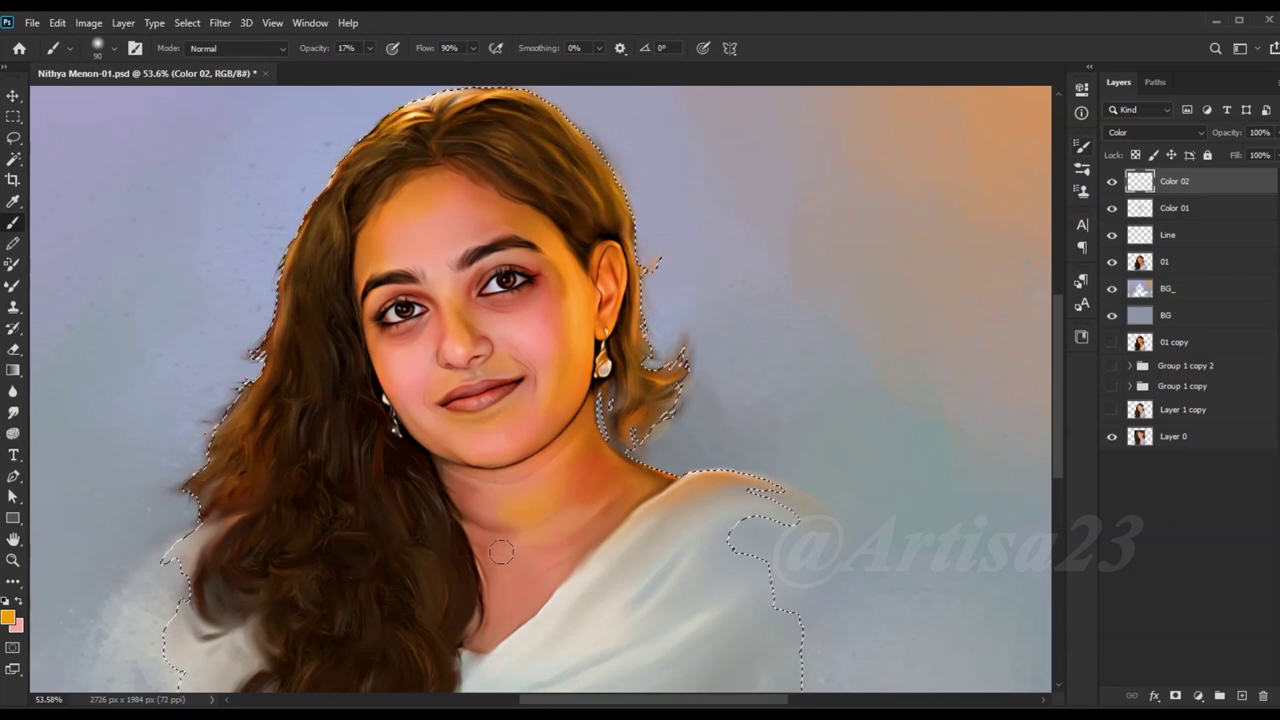
pyautogui.click(89, 22)
pyautogui.click(290, 149)
pyautogui.moveTo(802, 495); pyautogui.dragTo(838, 495)
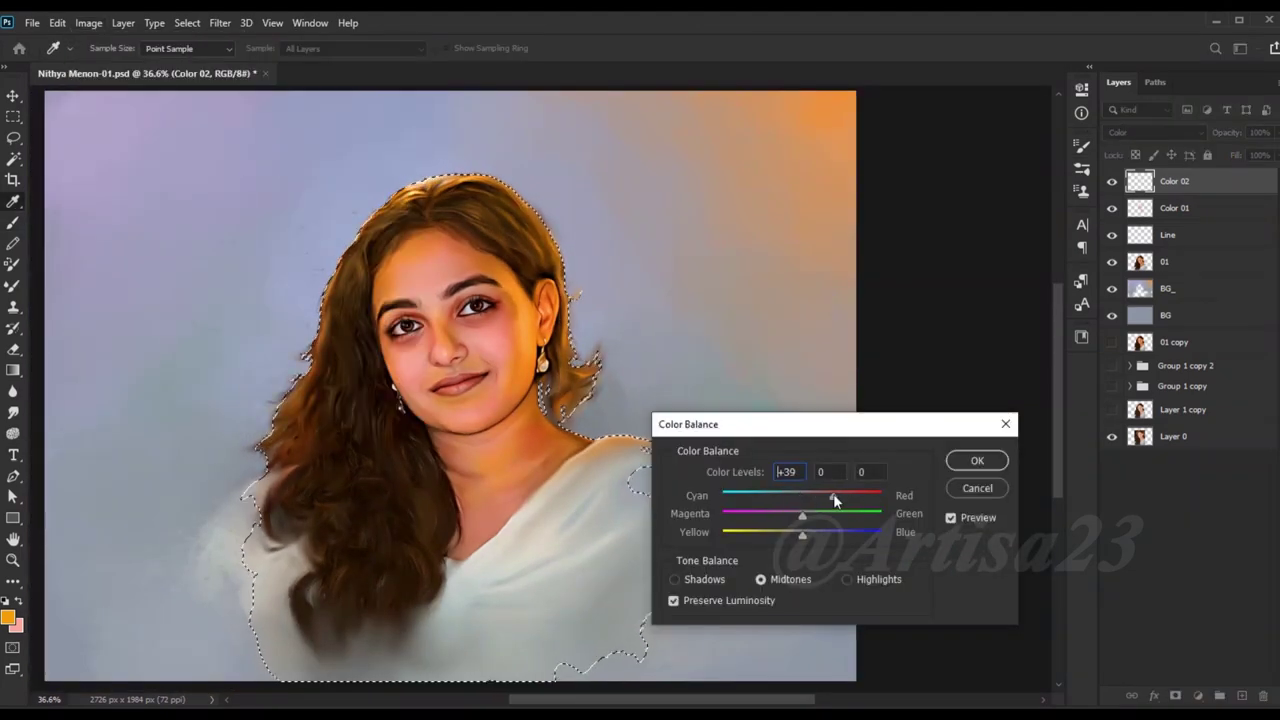
pyautogui.click(977, 460)
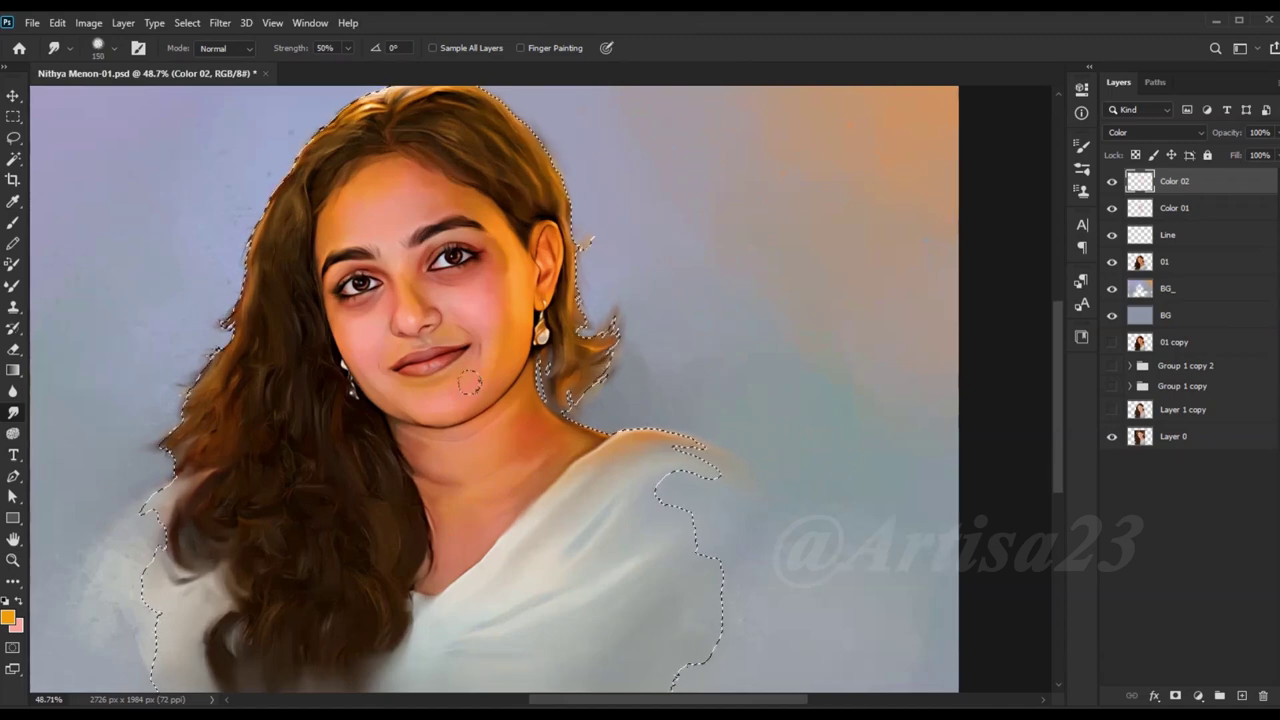
# Step: Refine the blend with a slightly smaller brush, deselect, and save
pyautogui.scroll(2, 432, 295)
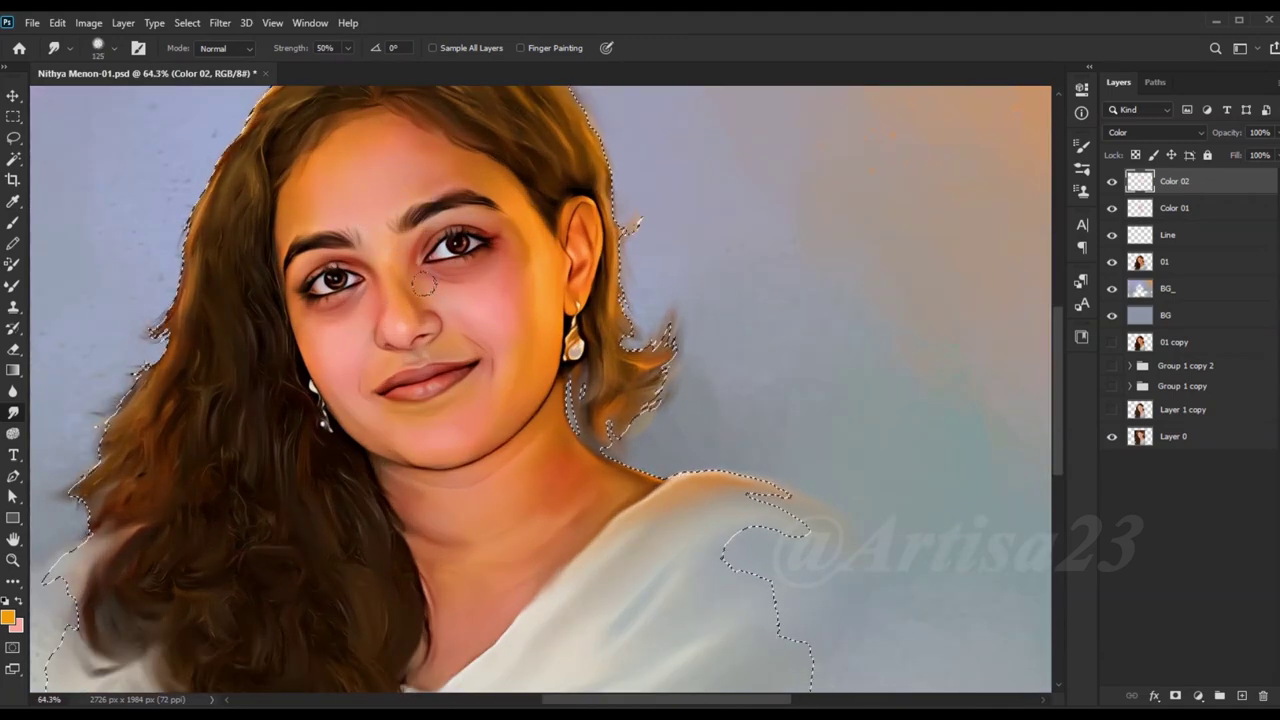
pyautogui.press('[')
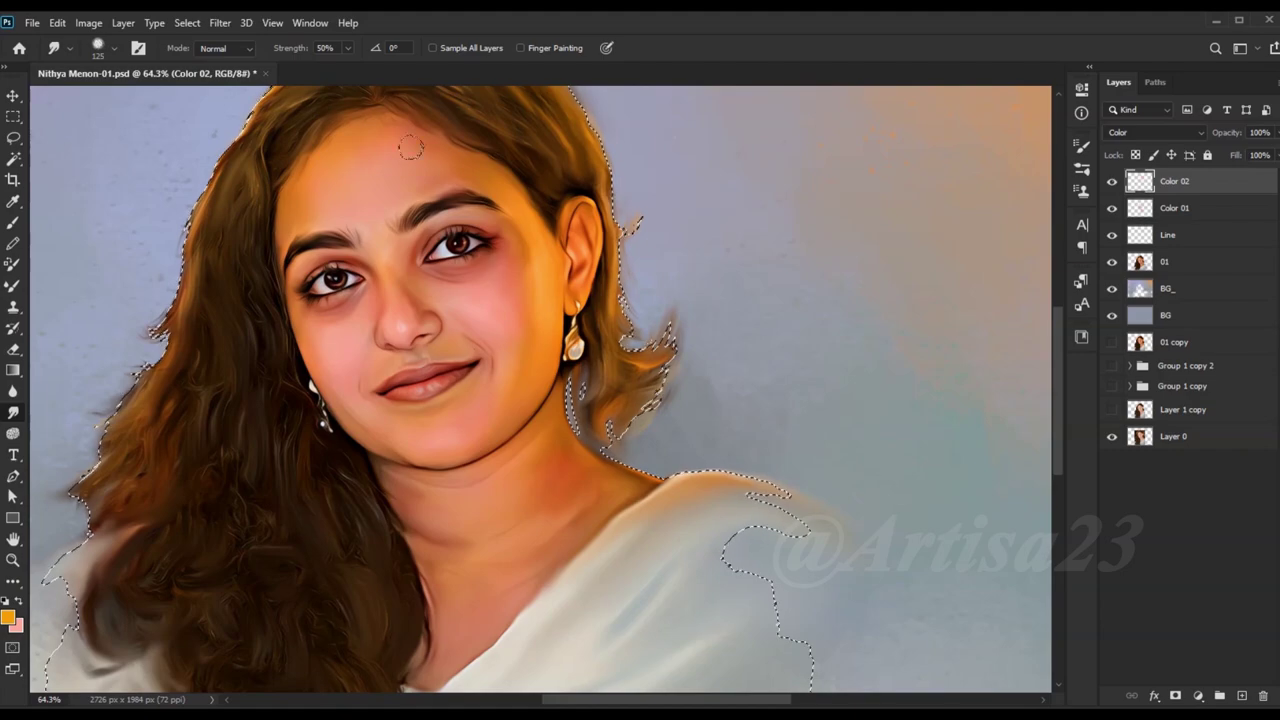
pyautogui.scroll(-3, 430, 300)
pyautogui.hotkey('ctrl', 'd')
pyautogui.hotkey('ctrl', 's')
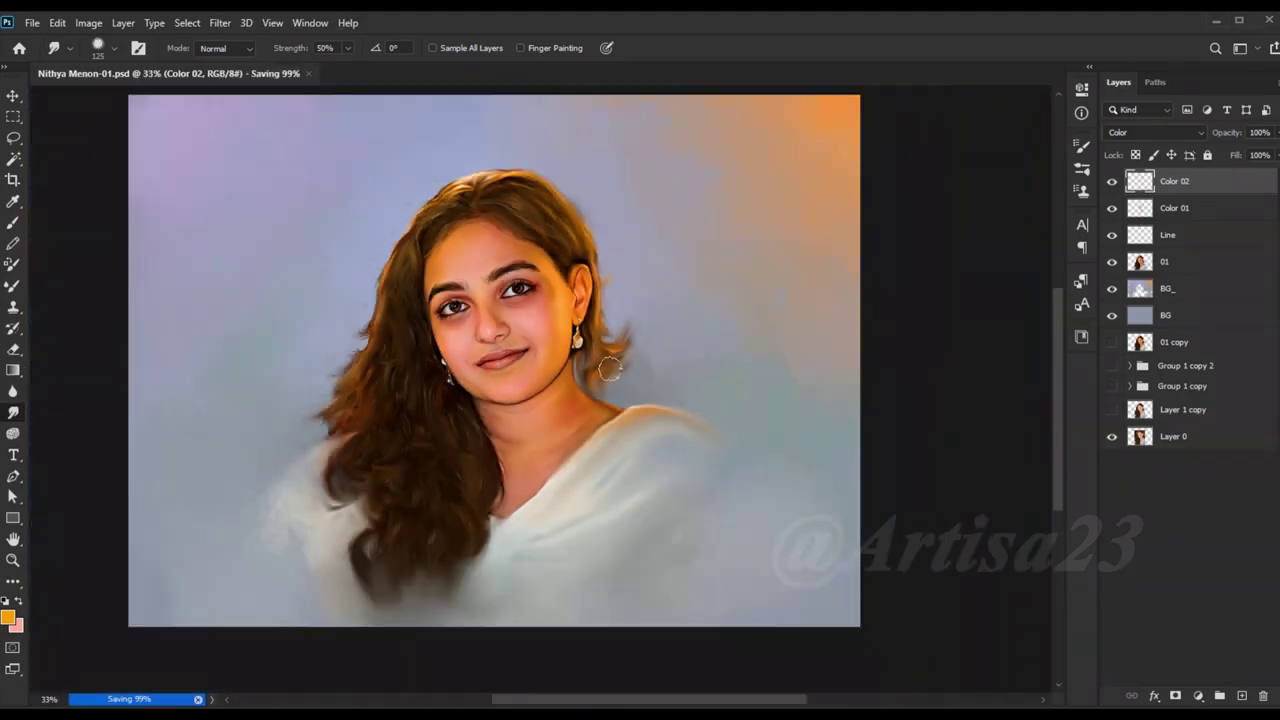
pyautogui.scroll(2, 560, 350)
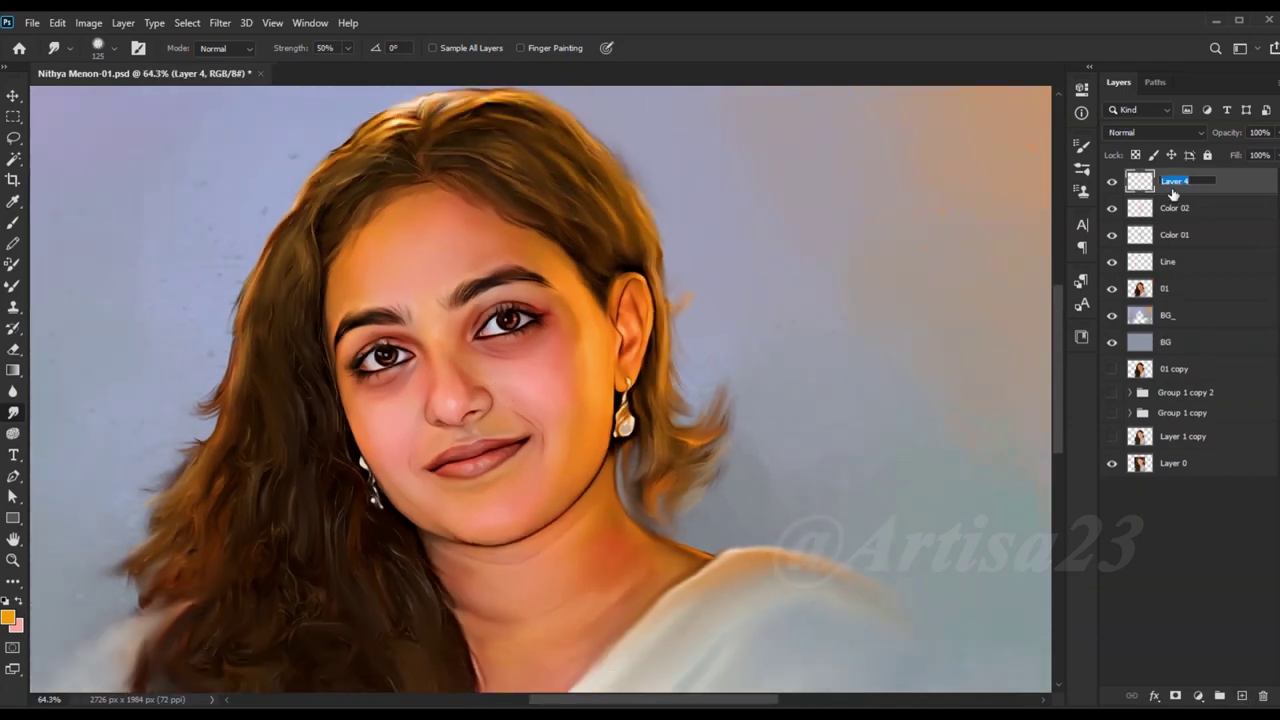
# Step: Name the new layer Lips and paint both lips dark red with a smaller brush
pyautogui.press('Return')
pyautogui.press('b')
pyautogui.click(8, 617)
pyautogui.click(1088, 421)
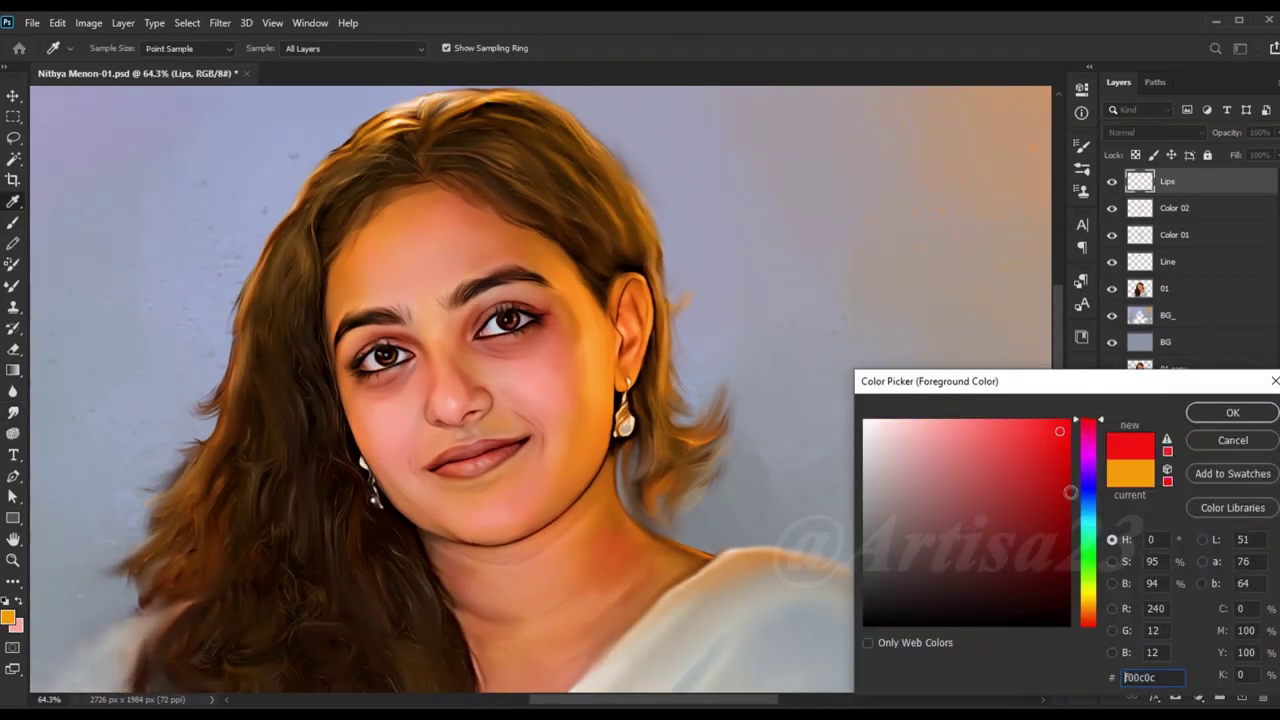
pyautogui.click(1068, 536)
pyautogui.click(1233, 413)
pyautogui.press('7')
pyautogui.press('3')
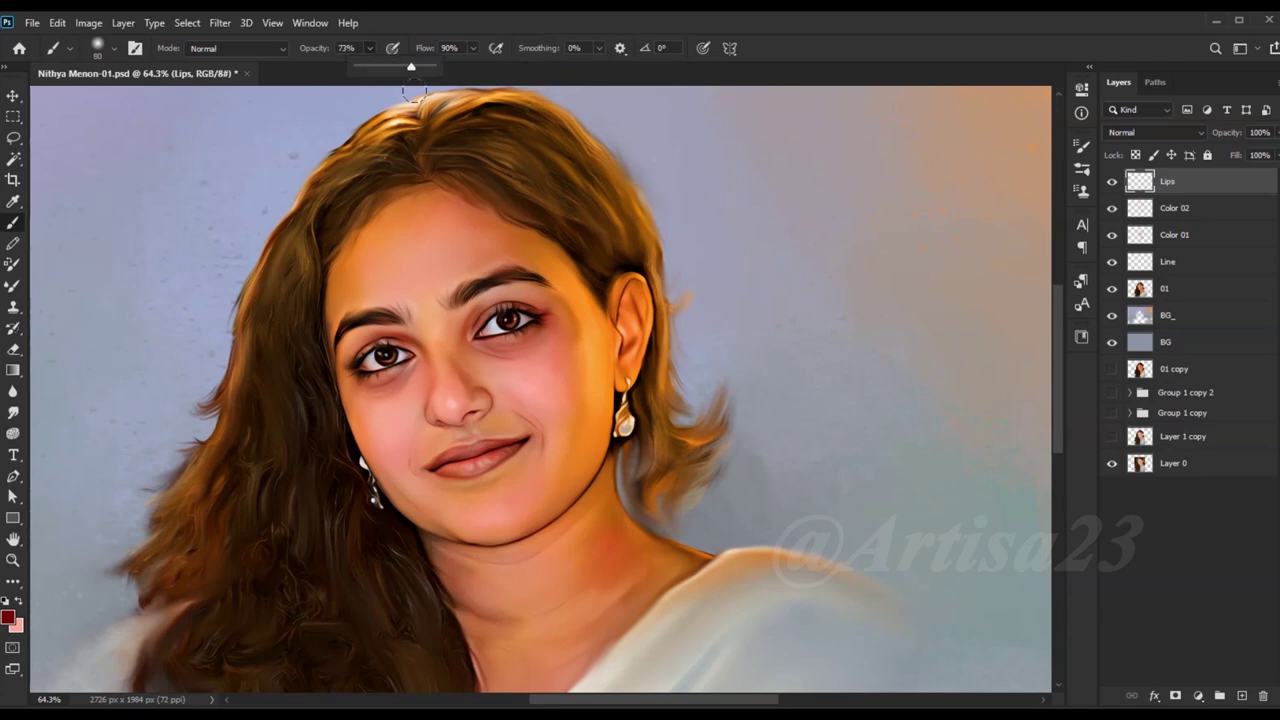
pyautogui.scroll(5, 530, 455)
pyautogui.moveTo(481, 427)
pyautogui.mouseDown()
pyautogui.moveTo(380, 443)
pyautogui.moveTo(417, 463)
pyautogui.moveTo(351, 478)
pyautogui.moveTo(419, 438)
pyautogui.mouseUp()
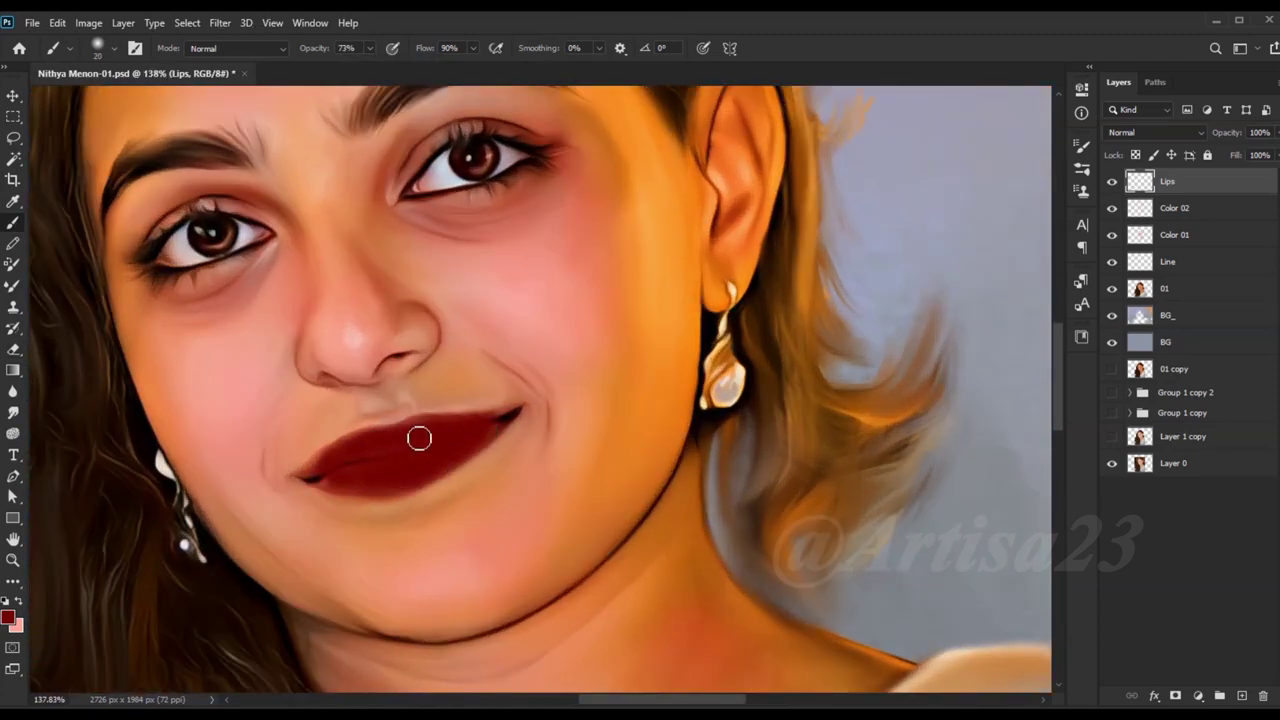
# Step: Blend the Lips layer as Soft Light and shift its hue to -39
pyautogui.scroll(-5, 423, 463)
pyautogui.click(1155, 132)
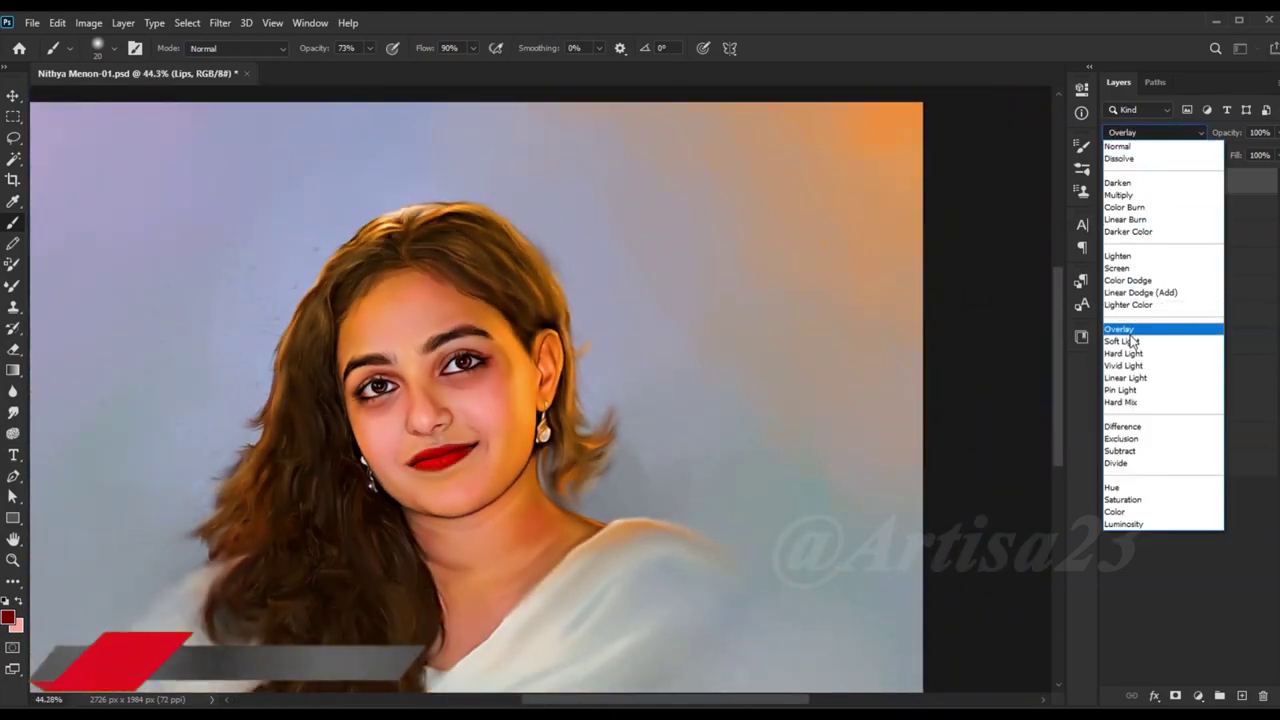
pyautogui.click(1135, 334)
pyautogui.click(88, 22)
pyautogui.click(314, 151)
pyautogui.moveTo(1049, 332)
pyautogui.mouseDown()
pyautogui.moveTo(1000, 332)
pyautogui.moveTo(1018, 332)
pyautogui.mouseUp()
pyautogui.click(1233, 251)
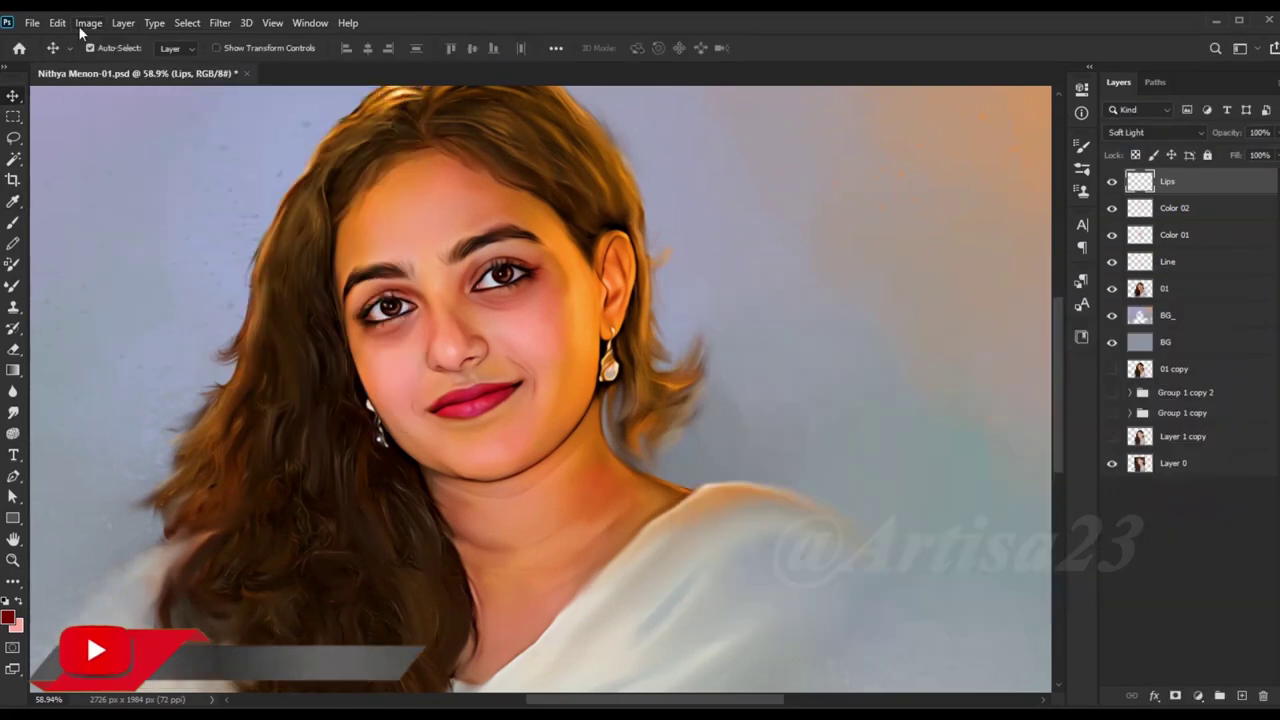
# Step: Push the lips toward pink (hue -24), brighten with Curves, apply Color Balance, and save
pyautogui.click(88, 22)
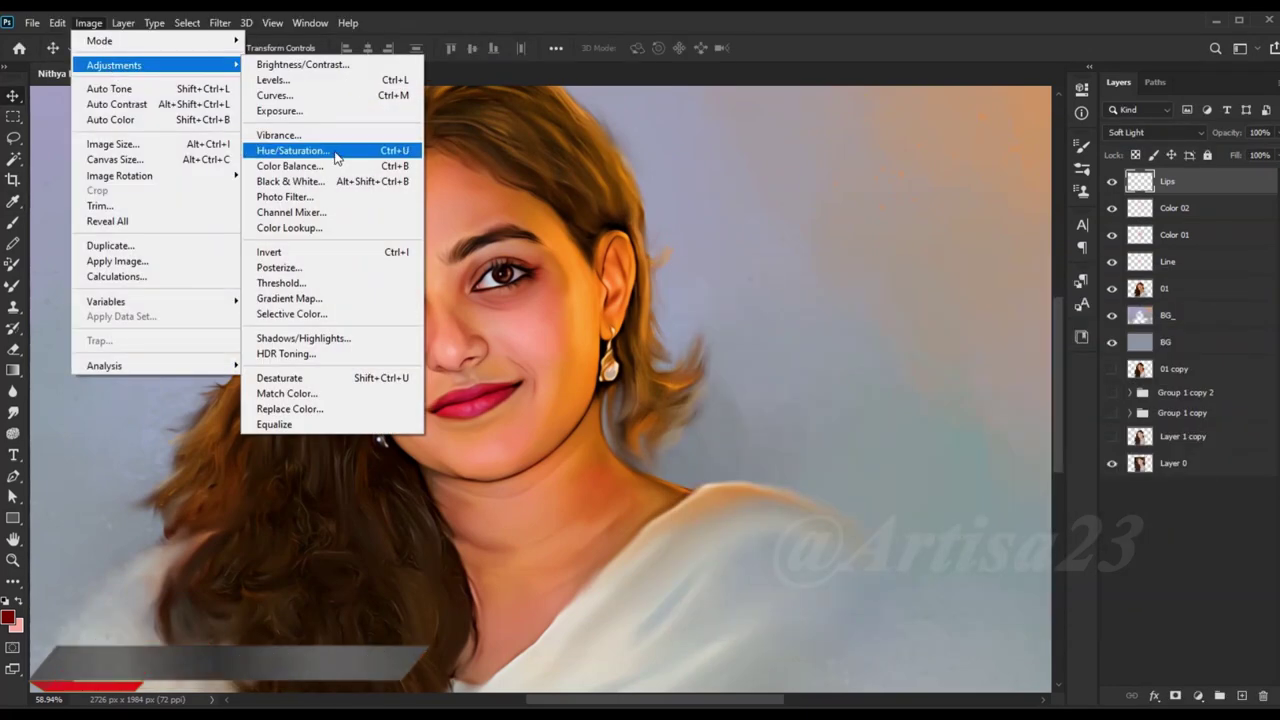
pyautogui.click(286, 149)
pyautogui.moveTo(1050, 330); pyautogui.dragTo(1031, 330)
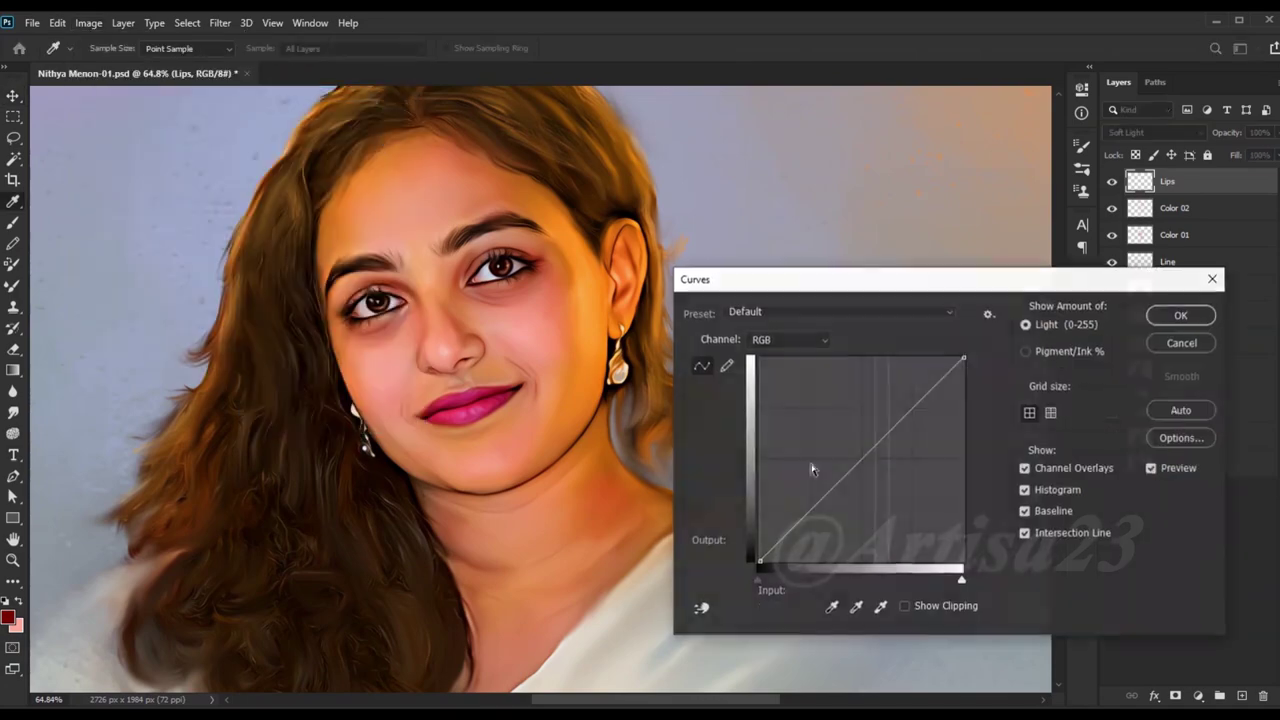
pyautogui.click(853, 453)
pyautogui.click(1170, 316)
pyautogui.click(88, 22)
pyautogui.click(330, 166)
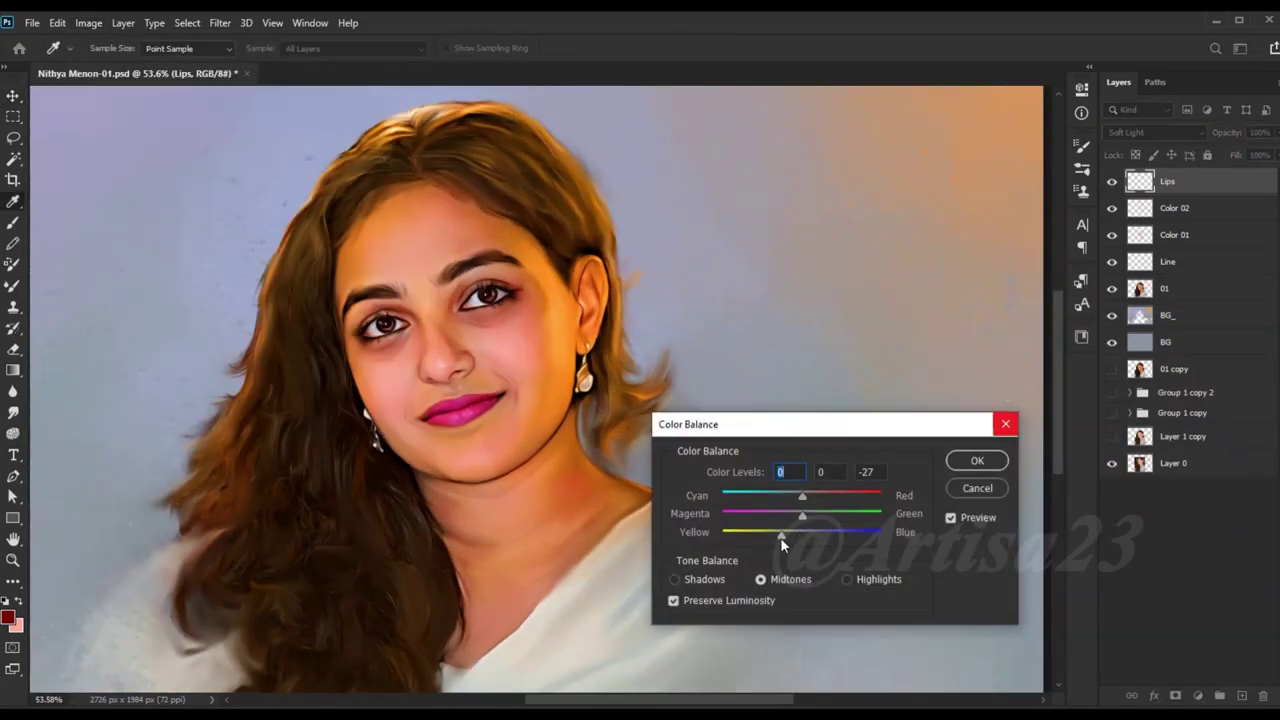
pyautogui.click(975, 460)
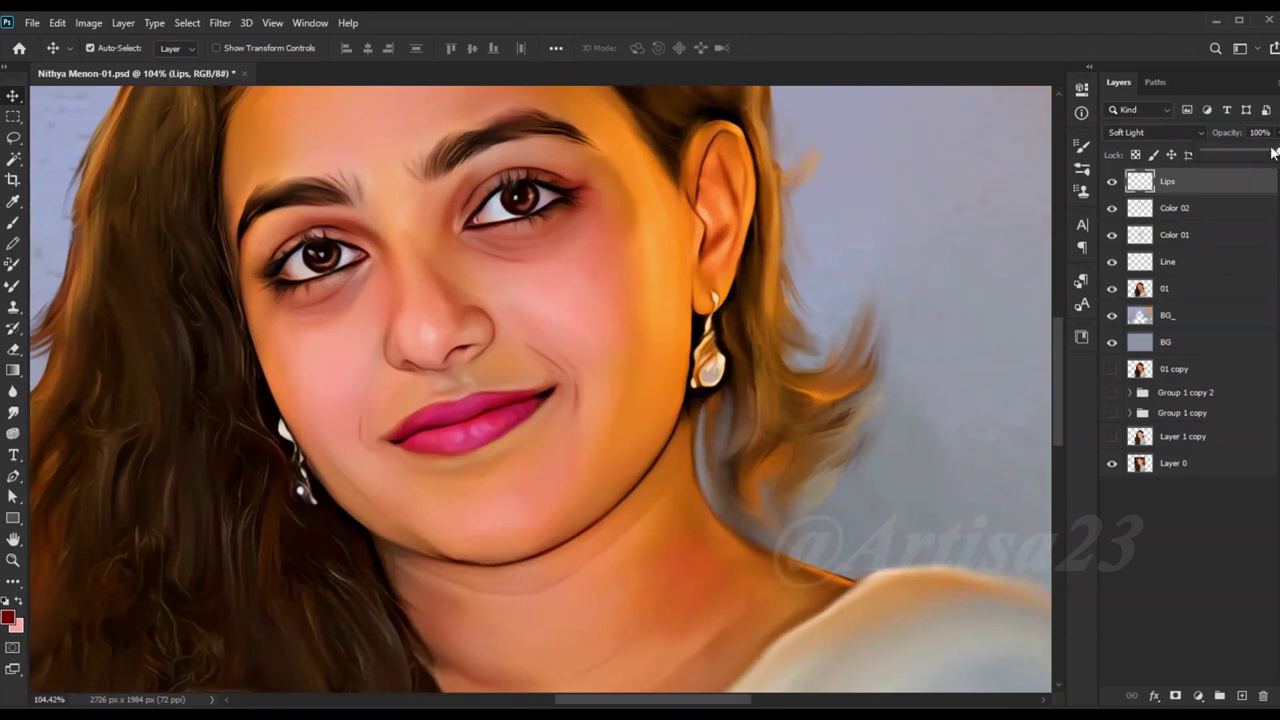
pyautogui.scroll(-5, 491, 345)
pyautogui.hotkey('ctrl', 's')
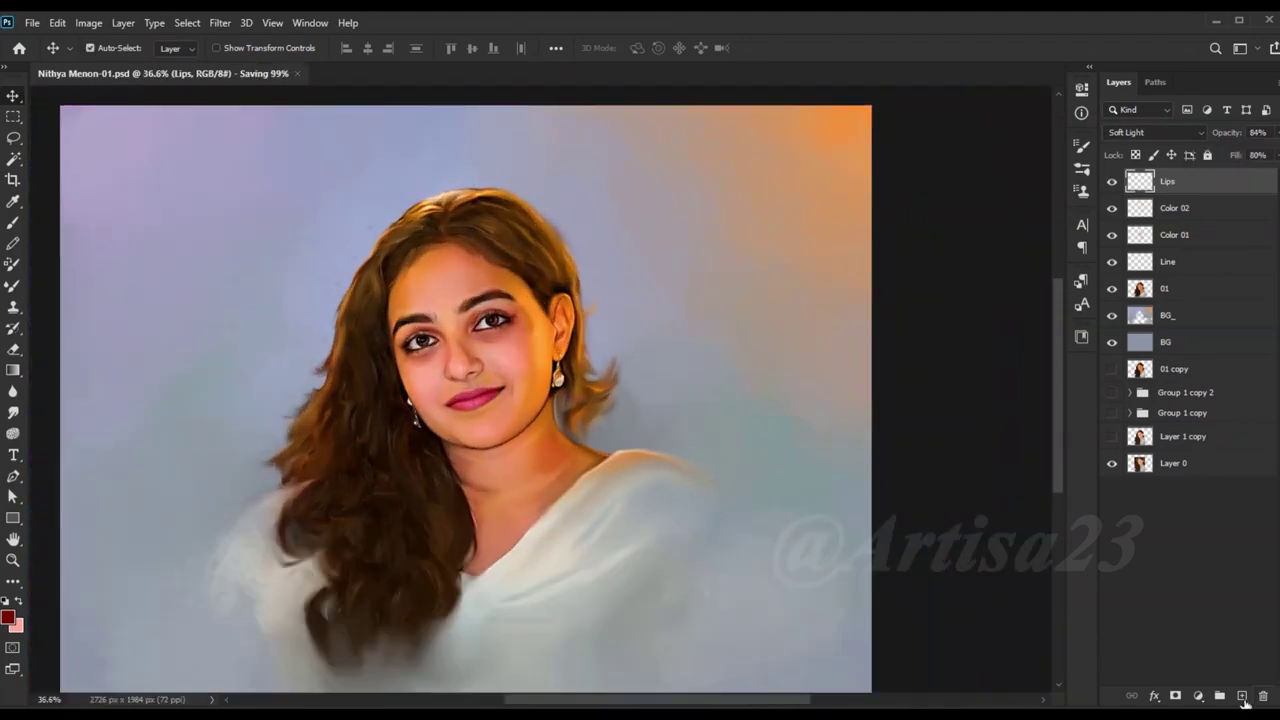
# Step: Add a new top layer named Hair 01 above the Lips layer
pyautogui.hotkey('ctrl', 'shift', 'alt', 'n')
pyautogui.doubleClick(1174, 181)
pyautogui.press('Return')
pyautogui.scroll(3, 551, 191)
# Step: With a 60% opacity brush, paint fine light strands over the hairline and long left curls
pyautogui.press('b')
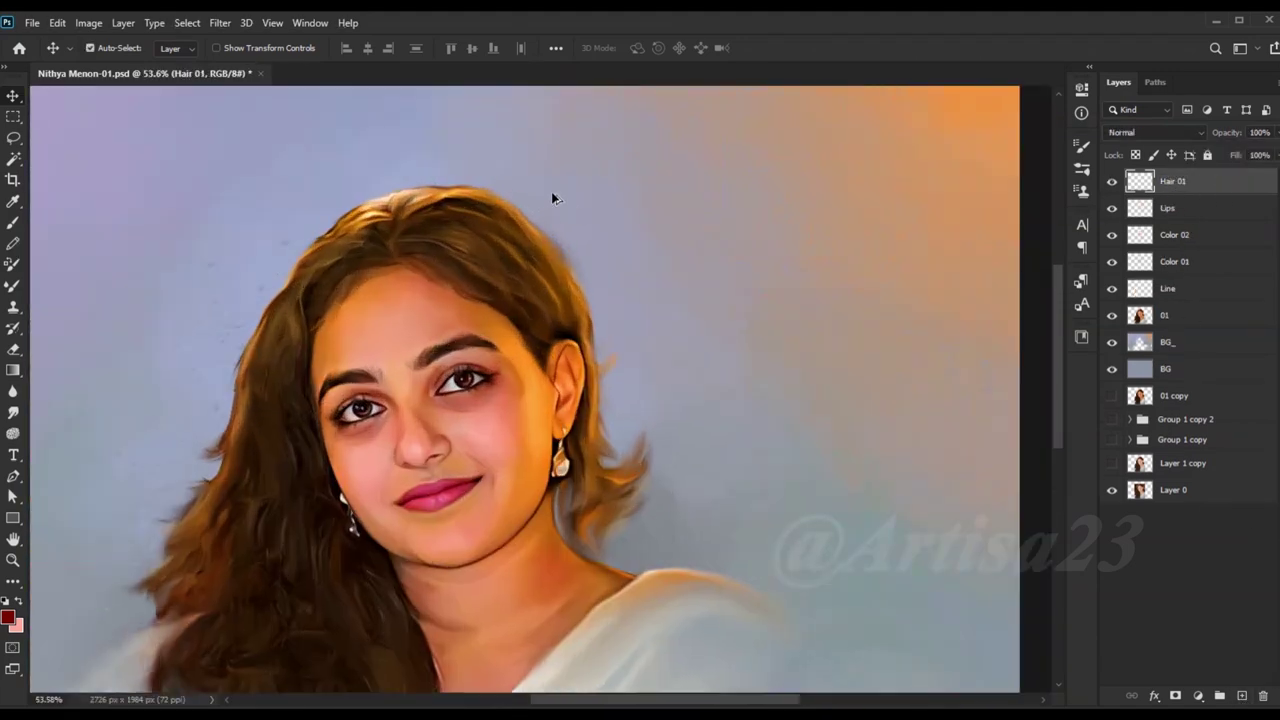
pyautogui.press('F5')
pyautogui.press('F5')
pyautogui.moveTo(371, 49); pyautogui.dragTo(360, 66)
pyautogui.scroll(2, 413, 137)
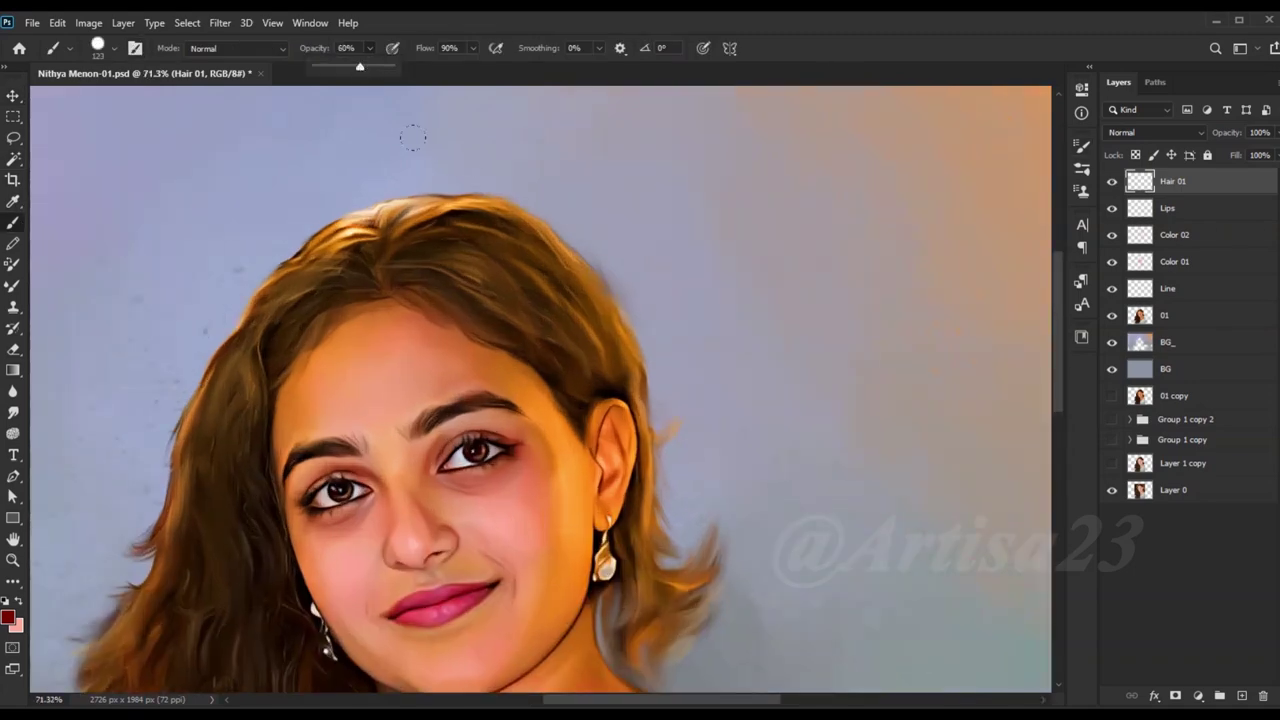
pyautogui.scroll(5, 487, 205)
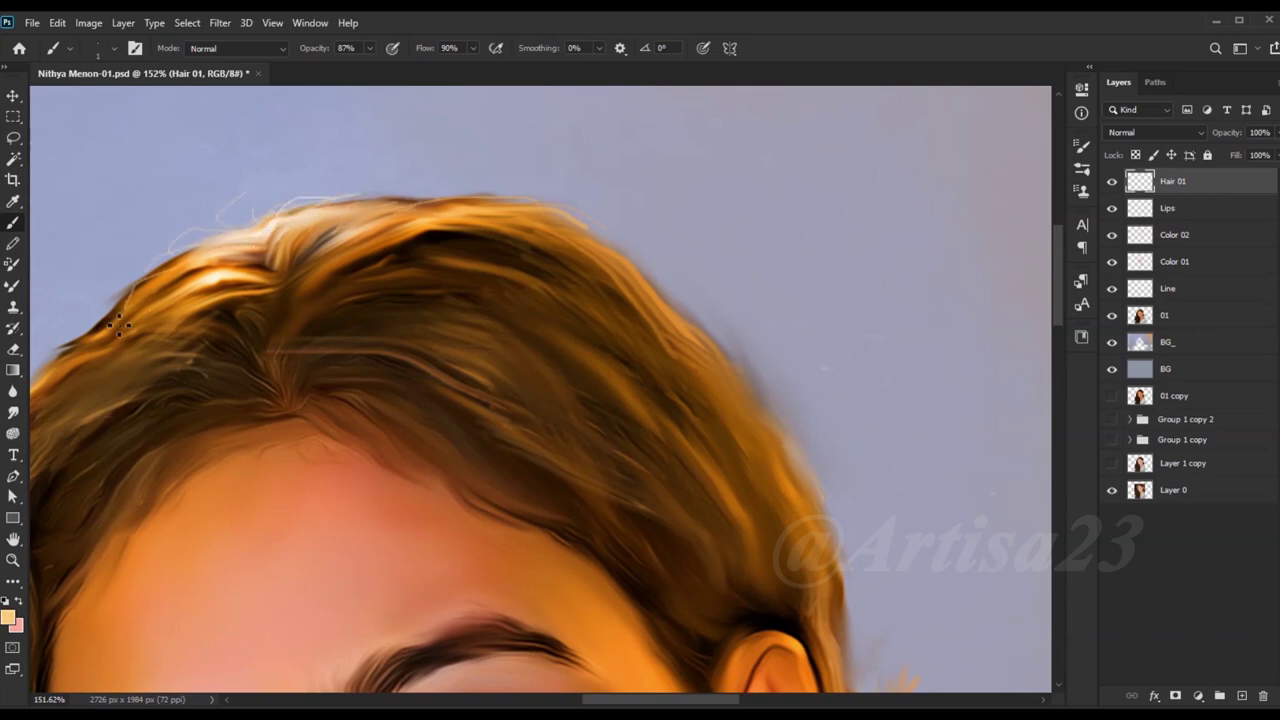
pyautogui.scroll(-5, 150, 300)
pyautogui.scroll(5, 262, 292)
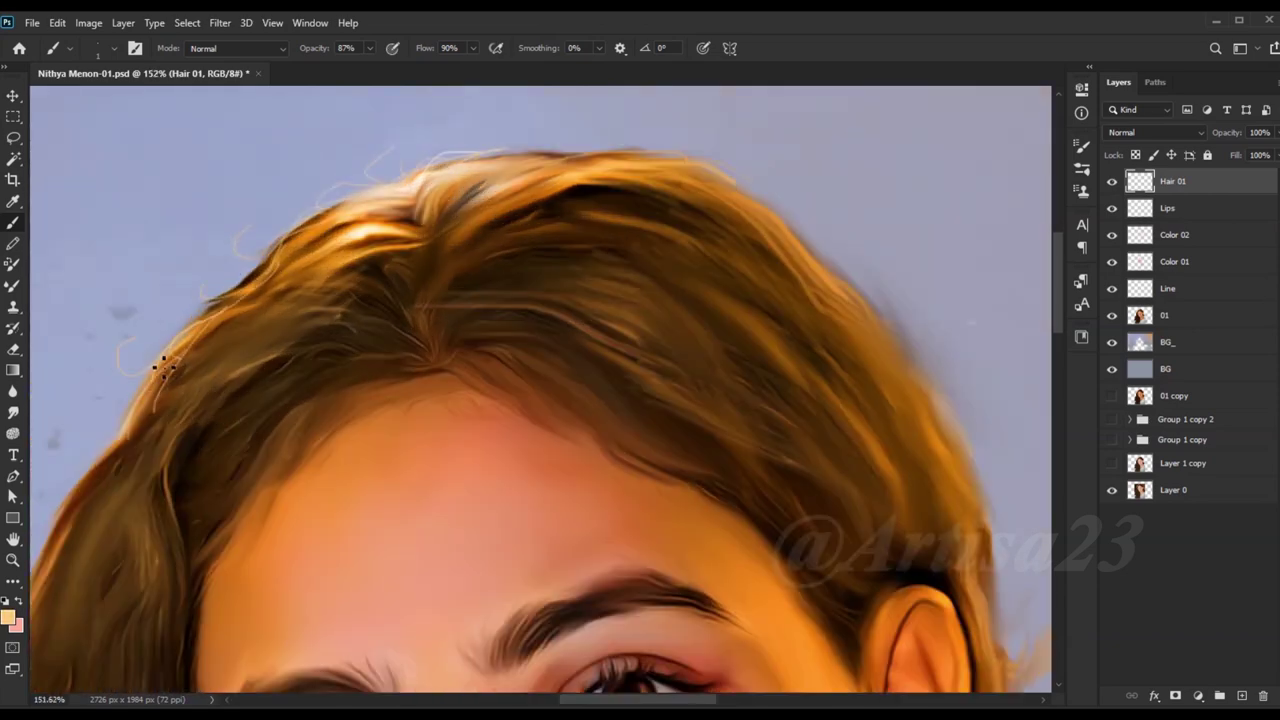
pyautogui.scroll(-2, 362, 293)
pyautogui.scroll(3, 502, 252)
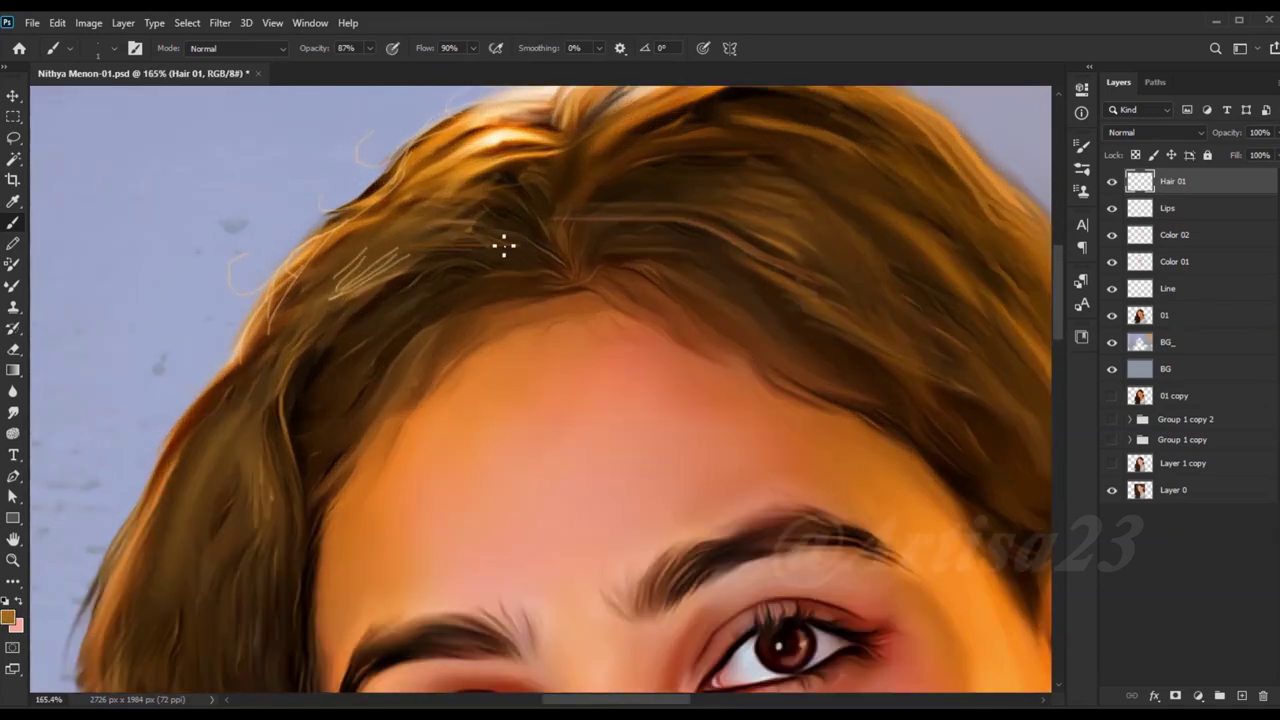
pyautogui.scroll(-2, 294, 343)
pyautogui.scroll(-2, 295, 473)
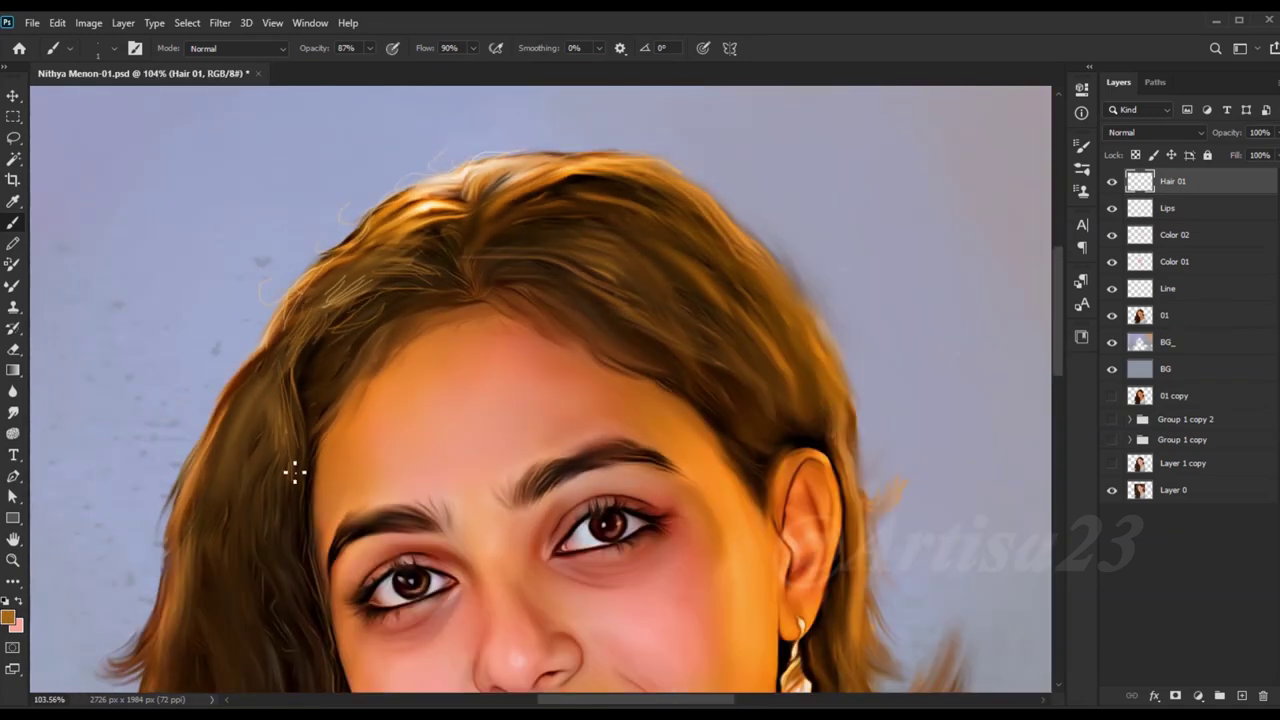
pyautogui.scroll(-2, 228, 452)
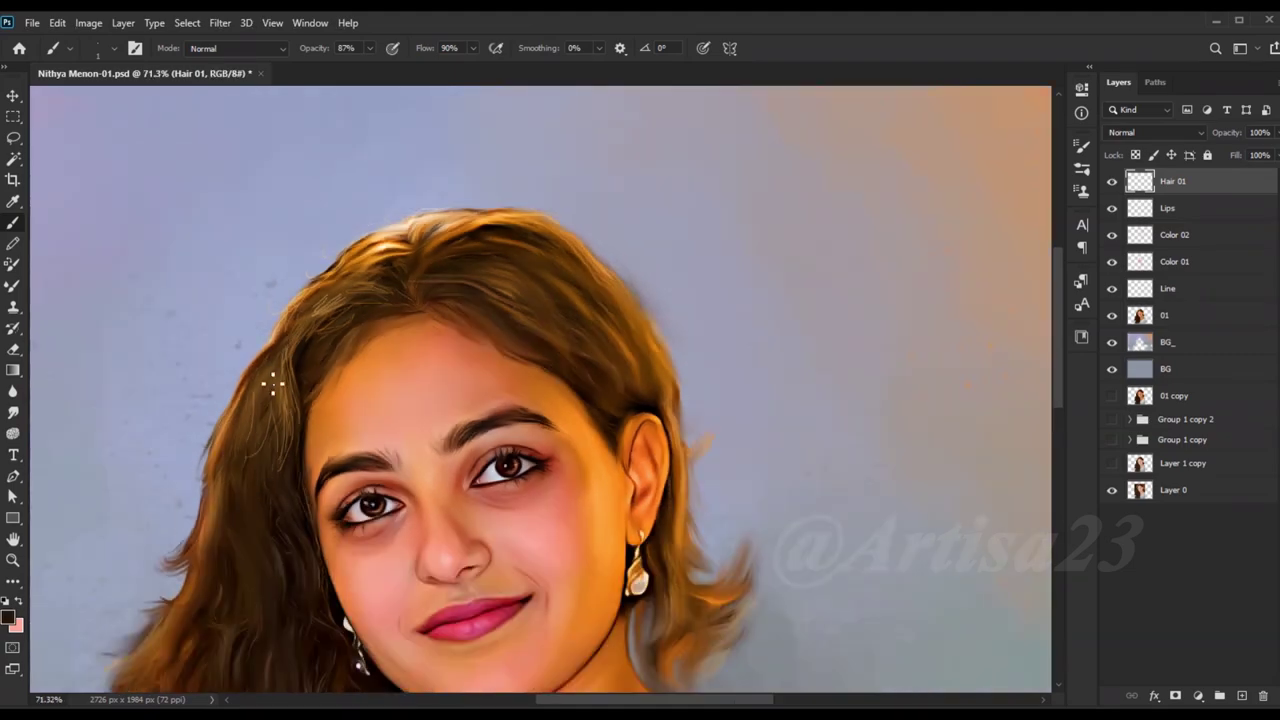
pyautogui.scroll(3, 272, 340)
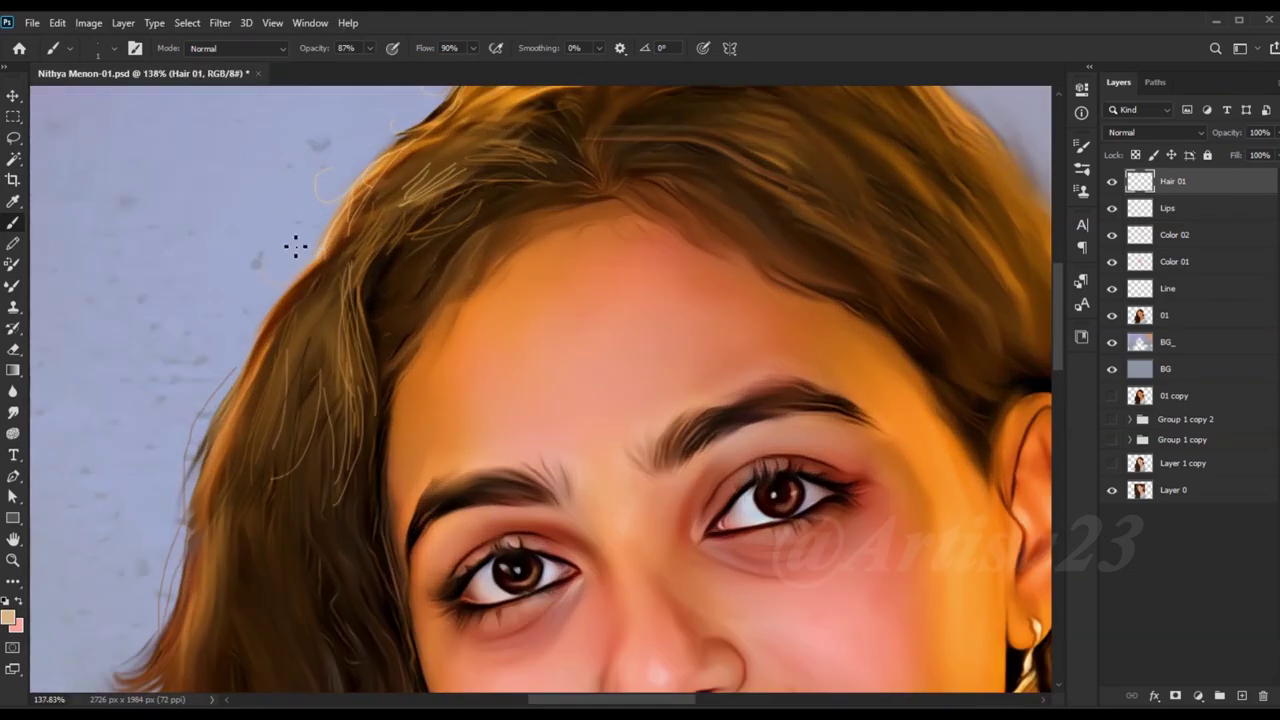
pyautogui.scroll(2, 294, 249)
pyautogui.scroll(-2, 168, 473)
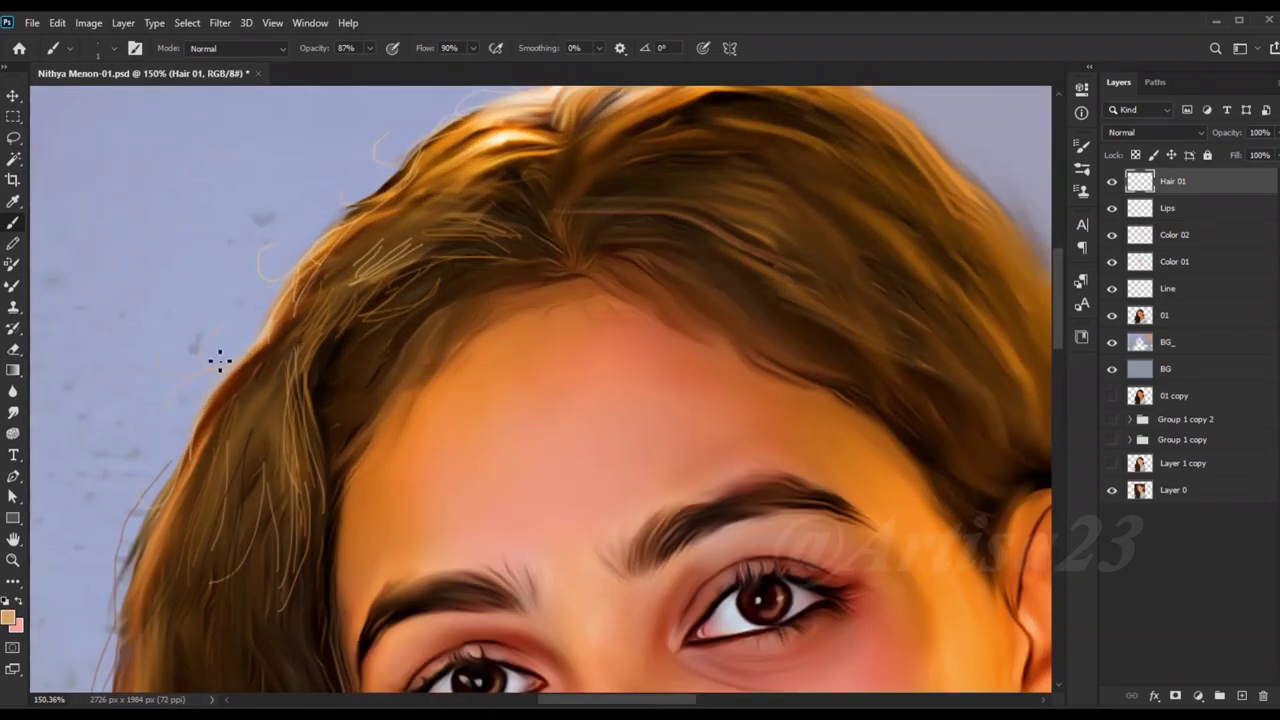
pyautogui.scroll(-1, 208, 525)
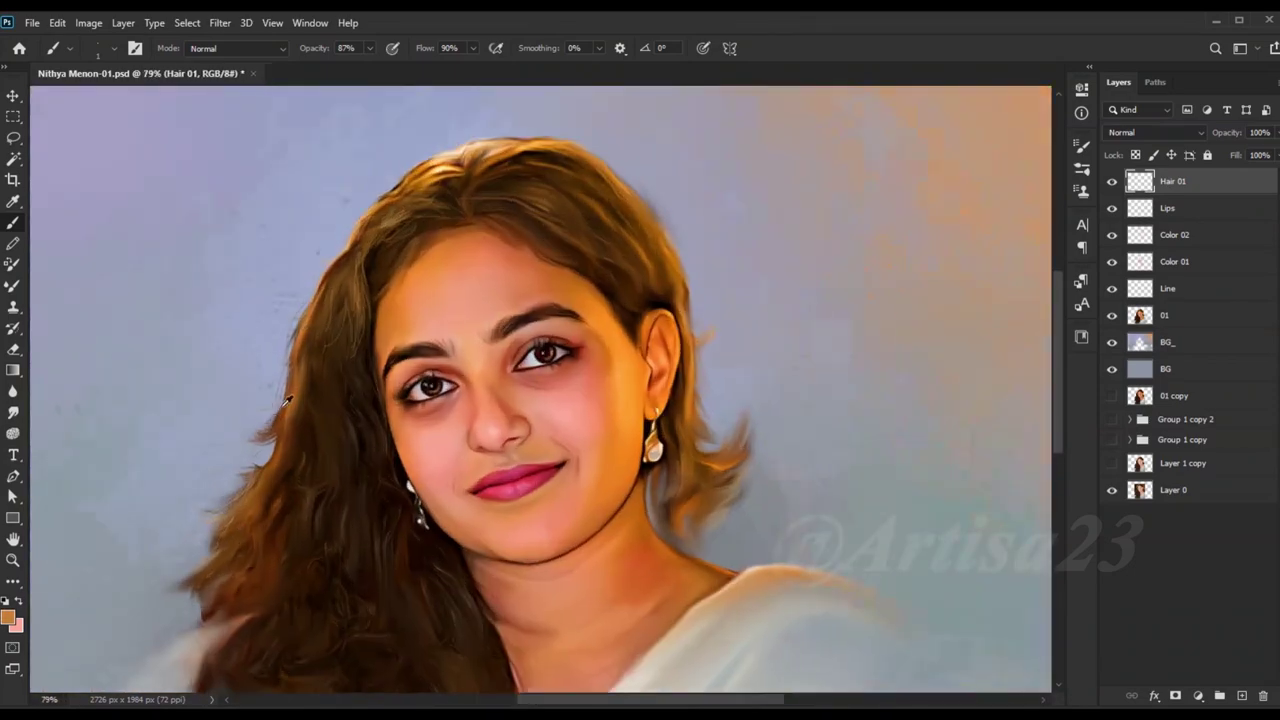
pyautogui.scroll(2, 216, 470)
pyautogui.scroll(-1, 172, 580)
pyautogui.scroll(-2, 175, 620)
pyautogui.scroll(1, 266, 556)
pyautogui.scroll(-1, 262, 660)
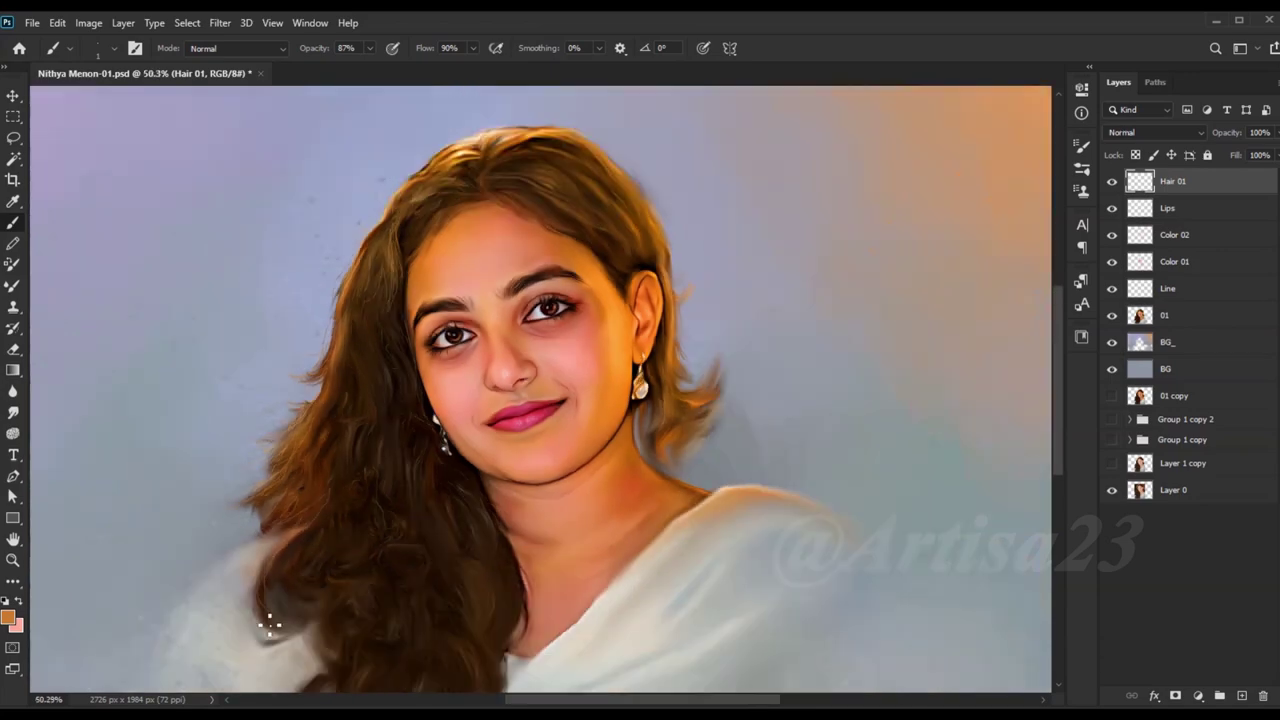
pyautogui.scroll(1, 277, 563)
pyautogui.scroll(1, 343, 597)
pyautogui.scroll(-1, 323, 560)
pyautogui.scroll(1, 345, 431)
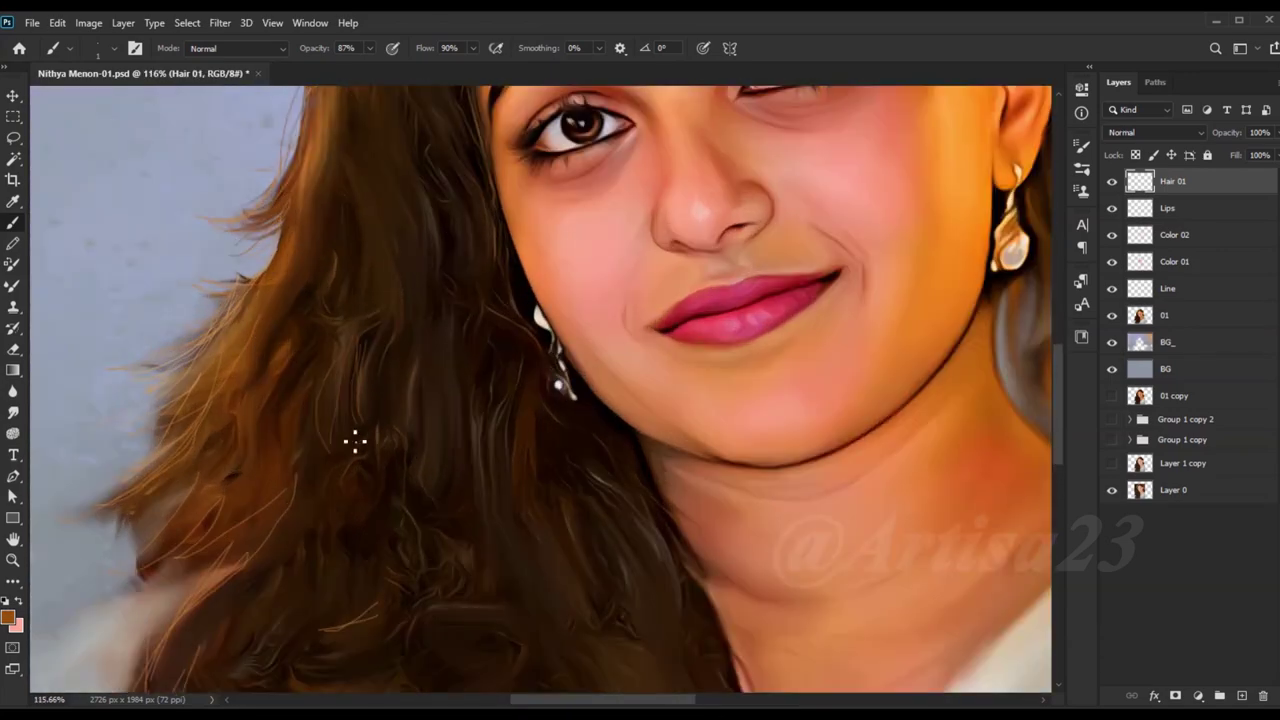
pyautogui.scroll(-1, 366, 343)
pyautogui.scroll(1, 400, 414)
pyautogui.scroll(-1, 457, 500)
pyautogui.scroll(-1, 479, 392)
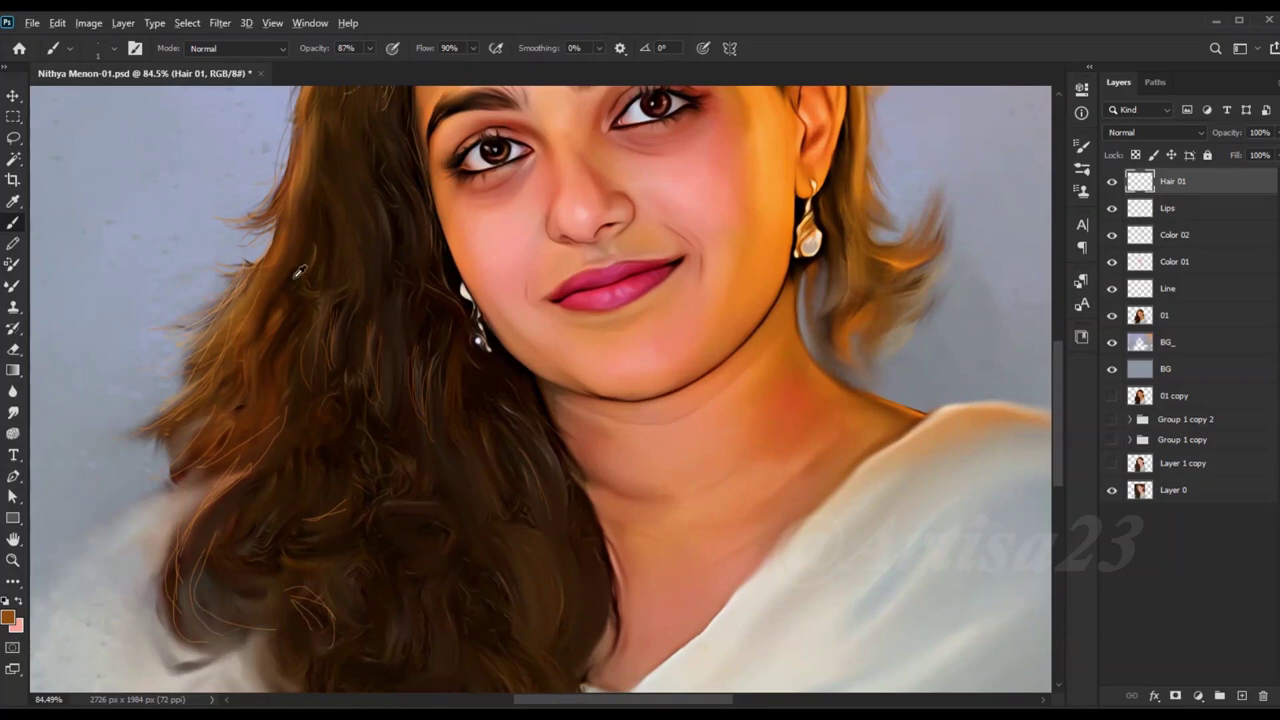
pyautogui.scroll(-1, 590, 530)
pyautogui.scroll(-1, 534, 583)
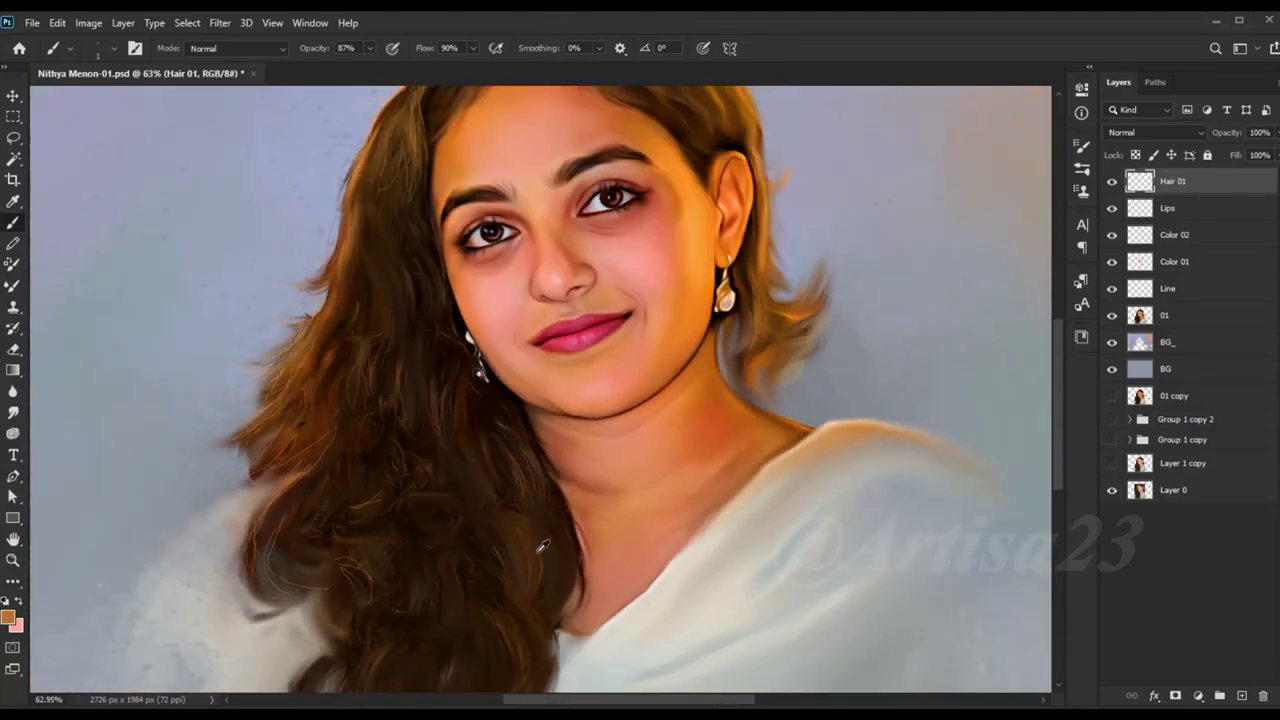
pyautogui.scroll(1, 509, 526)
pyautogui.scroll(-1, 480, 563)
pyautogui.scroll(1, 387, 580)
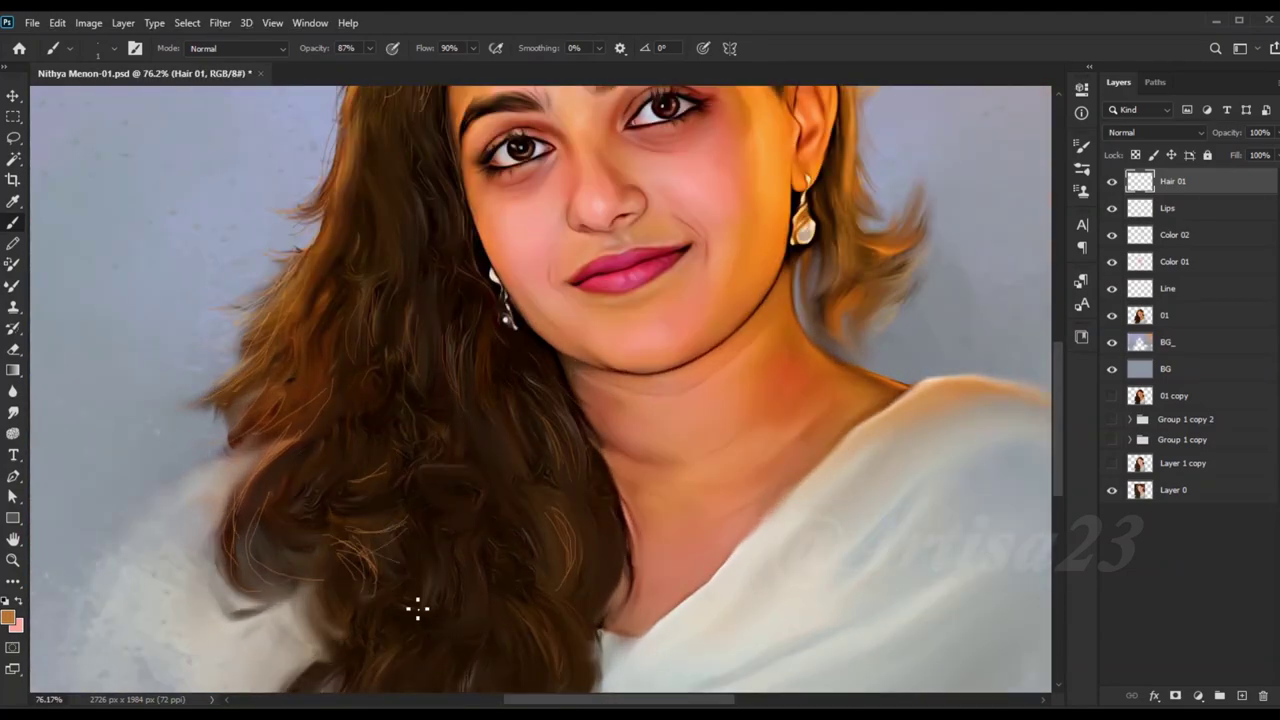
pyautogui.scroll(-1, 415, 567)
pyautogui.scroll(1, 500, 550)
pyautogui.scroll(1, 571, 537)
pyautogui.scroll(-1, 572, 424)
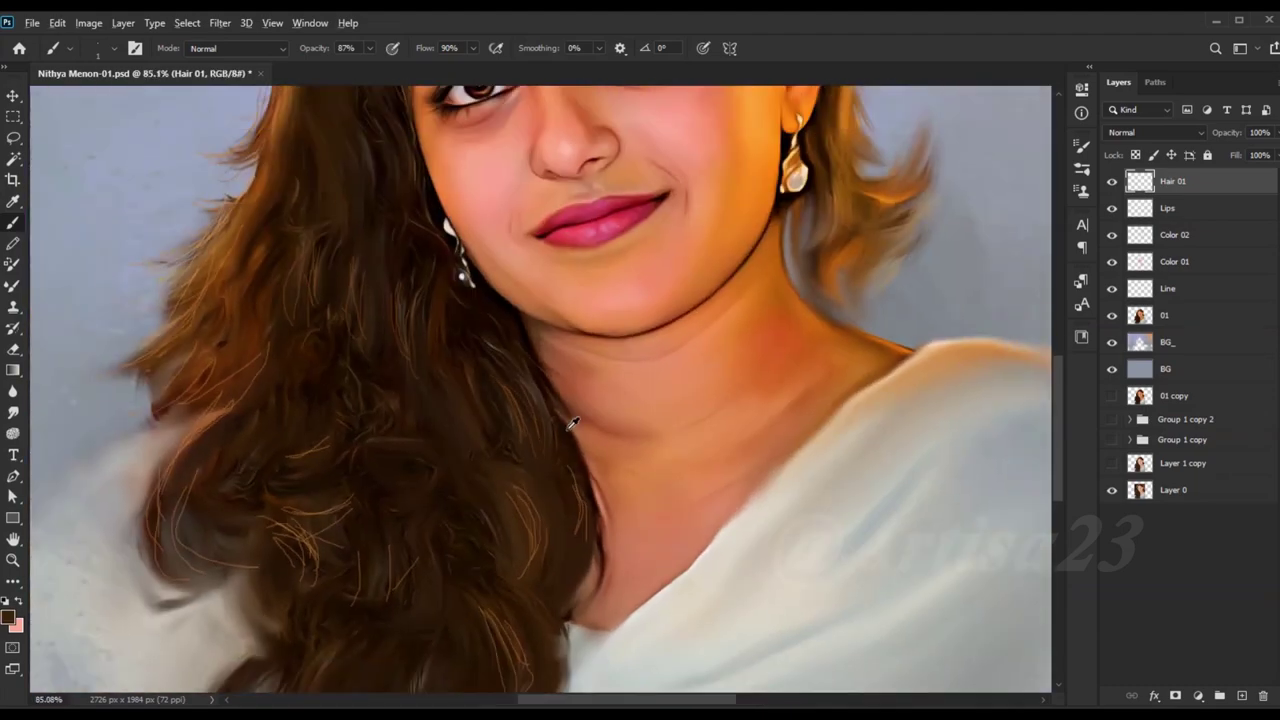
pyautogui.scroll(1, 570, 440)
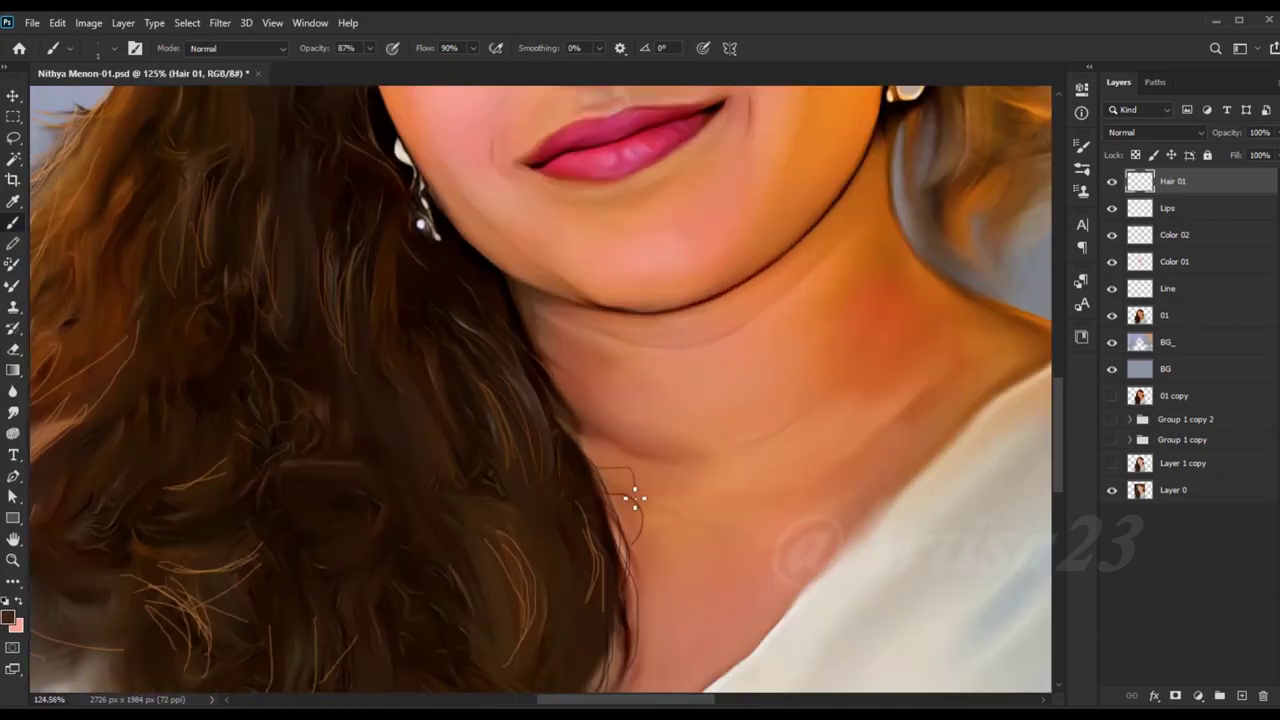
pyautogui.scroll(-1, 634, 497)
pyautogui.scroll(1, 600, 451)
pyautogui.scroll(-1, 600, 451)
pyautogui.scroll(1, 458, 383)
pyautogui.scroll(-1, 383, 535)
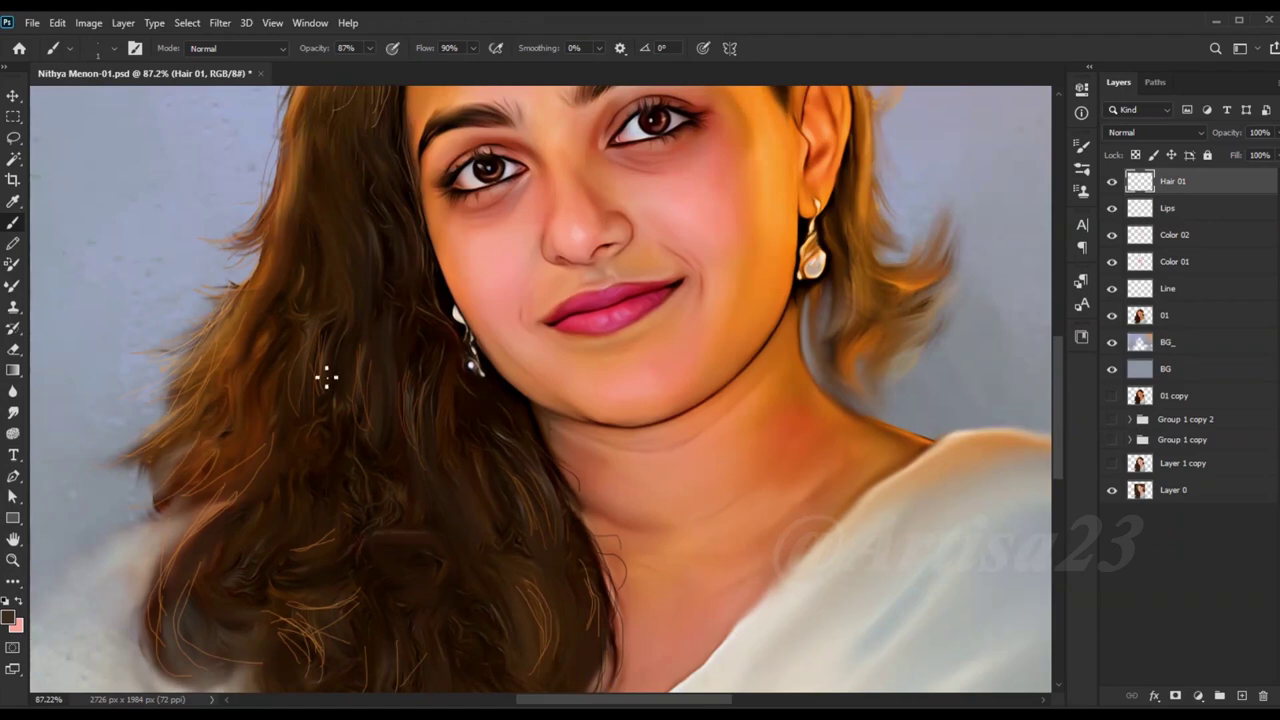
pyautogui.keyDown('alt'); pyautogui.click(177, 423); pyautogui.keyUp('alt')
# Step: Sample several hair tones as colours for the new strands
pyautogui.moveTo(283, 400); pyautogui.dragTo(306, 662)
pyautogui.keyDown('alt'); pyautogui.click(378, 258); pyautogui.keyUp('alt')
pyautogui.scroll(1, 533, 195)
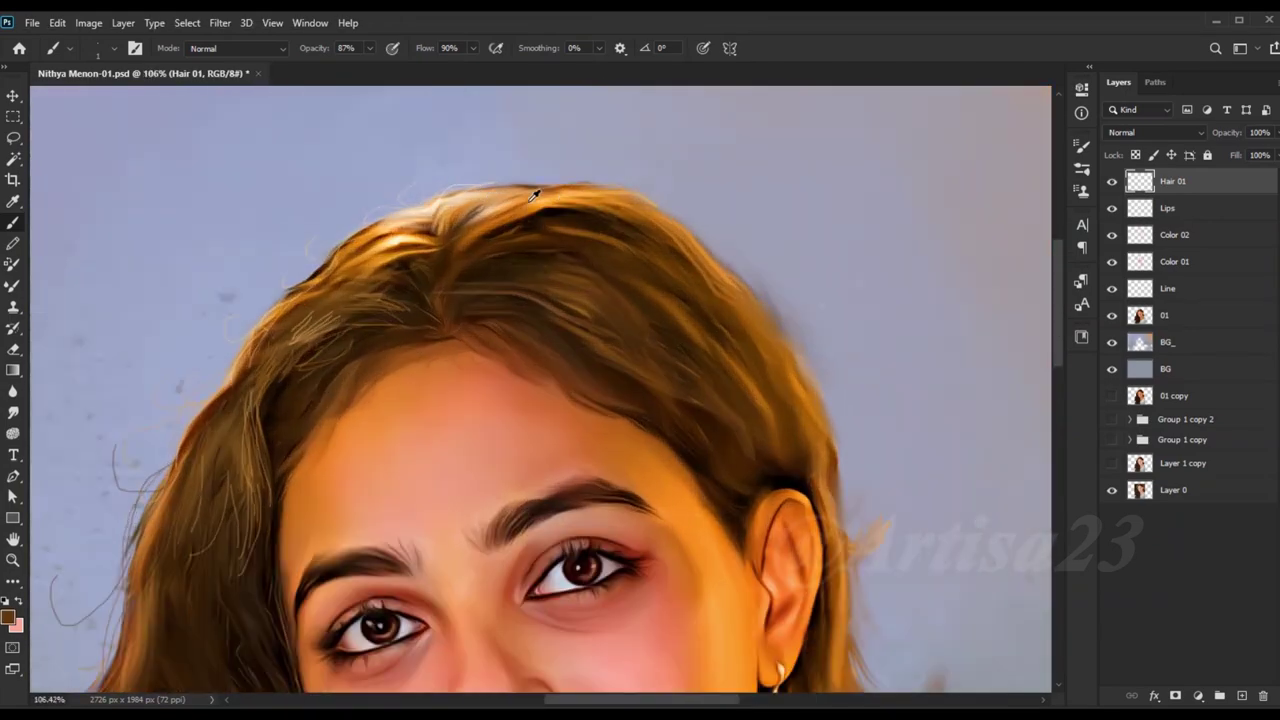
pyautogui.scroll(2, 720, 224)
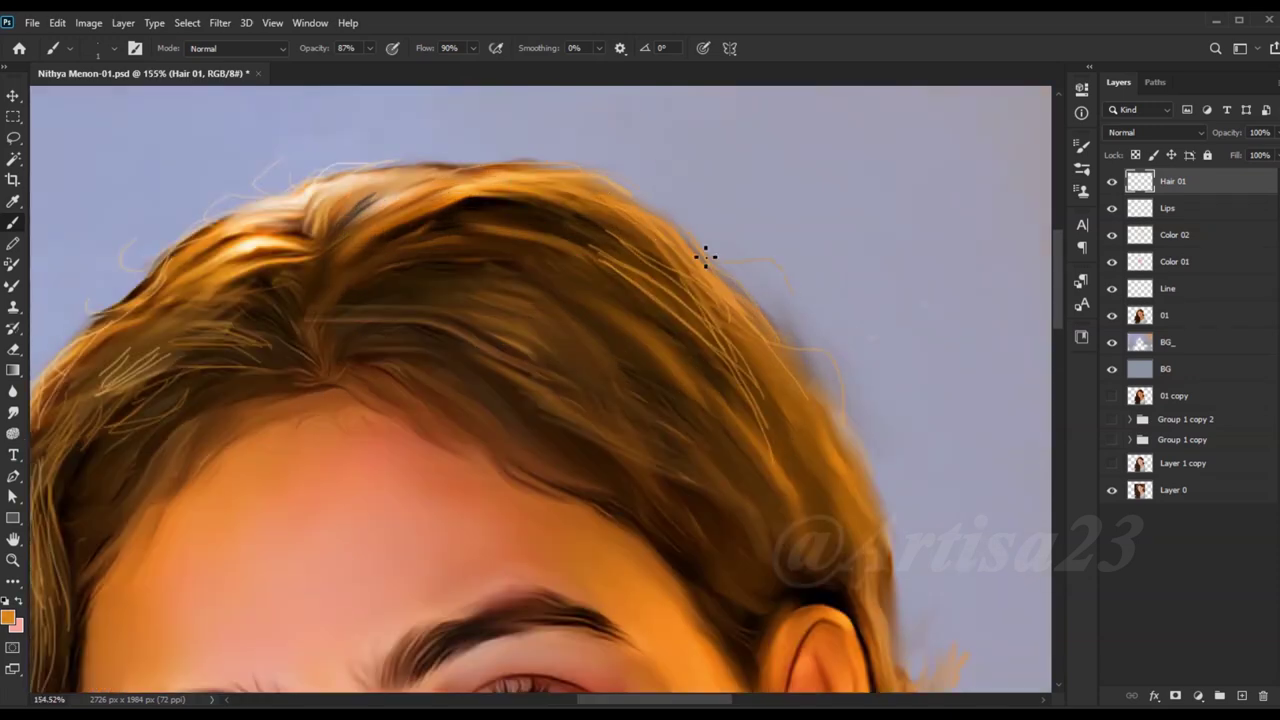
pyautogui.scroll(-2, 618, 184)
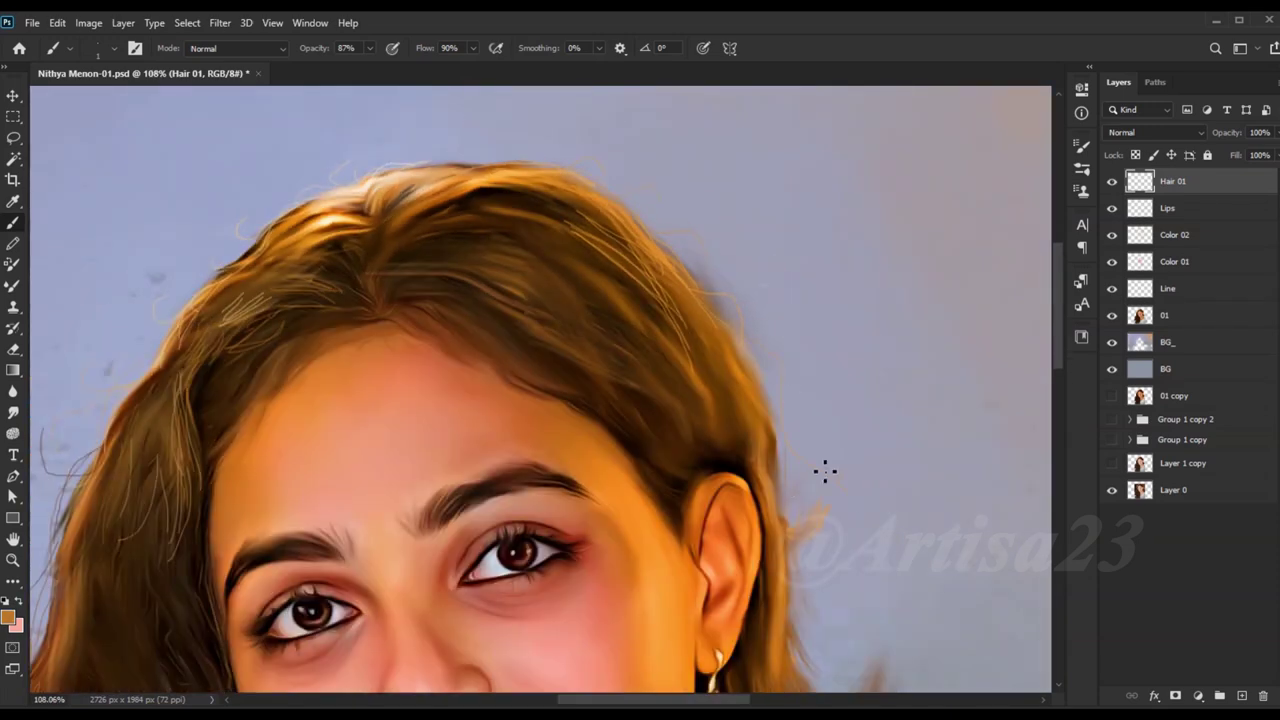
pyautogui.scroll(-1, 735, 318)
# Step: Brush warm orange flyaway strands around the crown and the hair's outer edge
pyautogui.keyDown('alt'); pyautogui.click(760, 433); pyautogui.keyUp('alt')
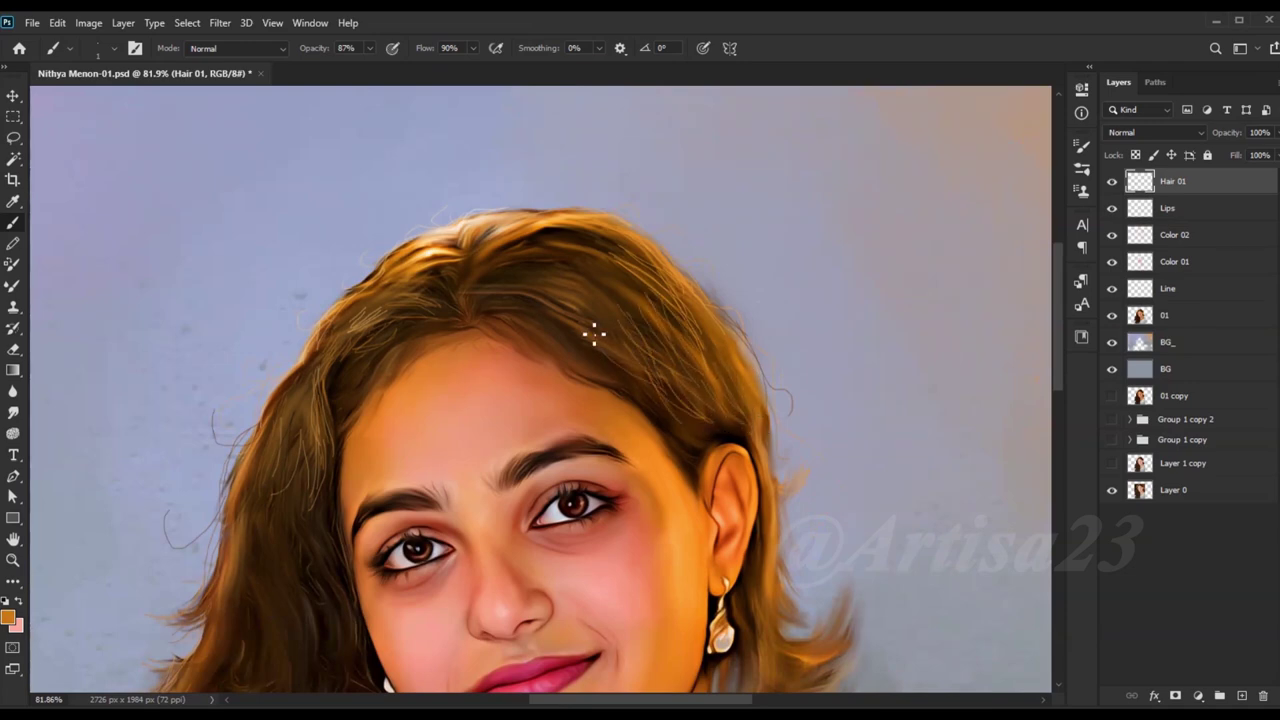
pyautogui.scroll(1, 551, 227)
pyautogui.scroll(-1, 576, 378)
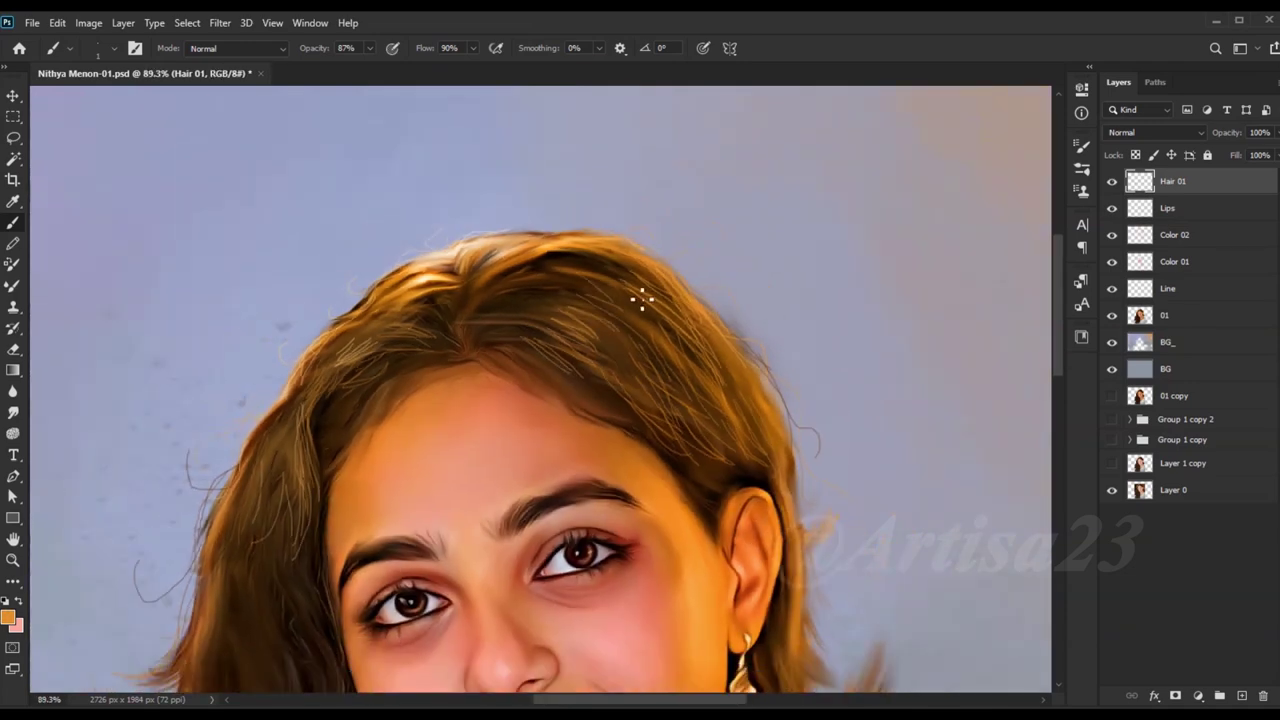
pyautogui.scroll(-2, 525, 268)
pyautogui.scroll(2, 701, 343)
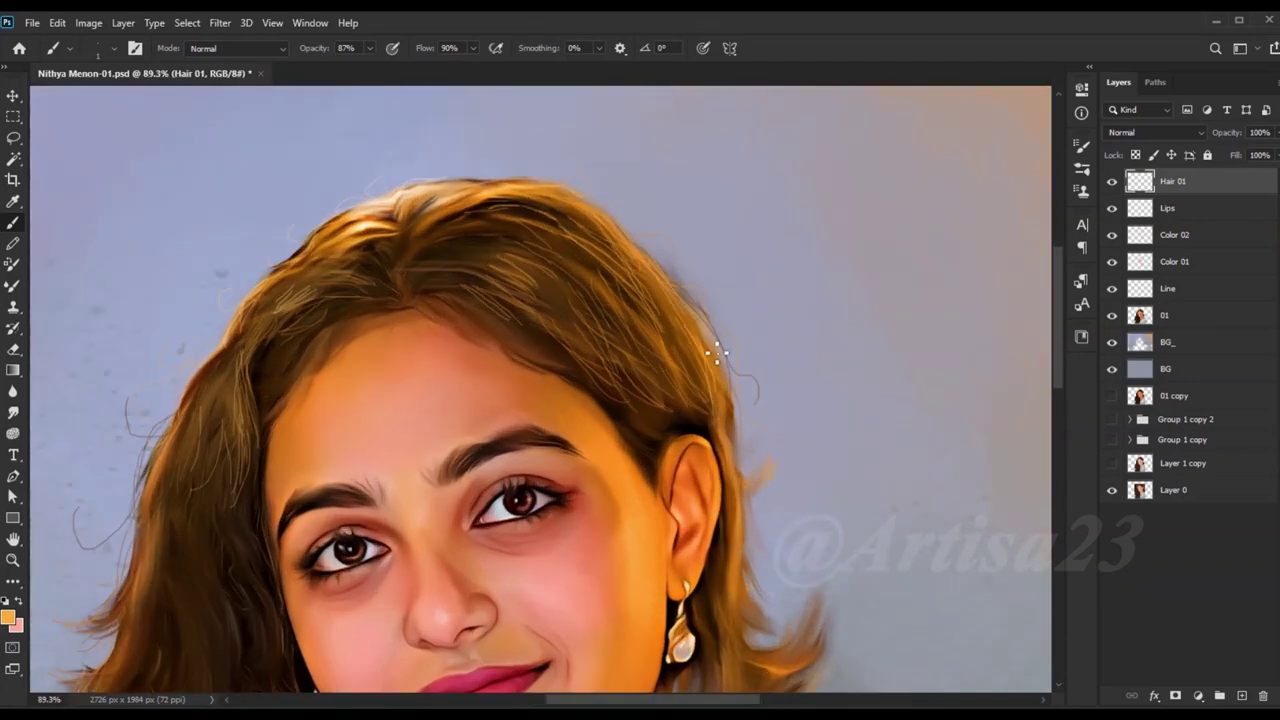
pyautogui.scroll(-1, 762, 352)
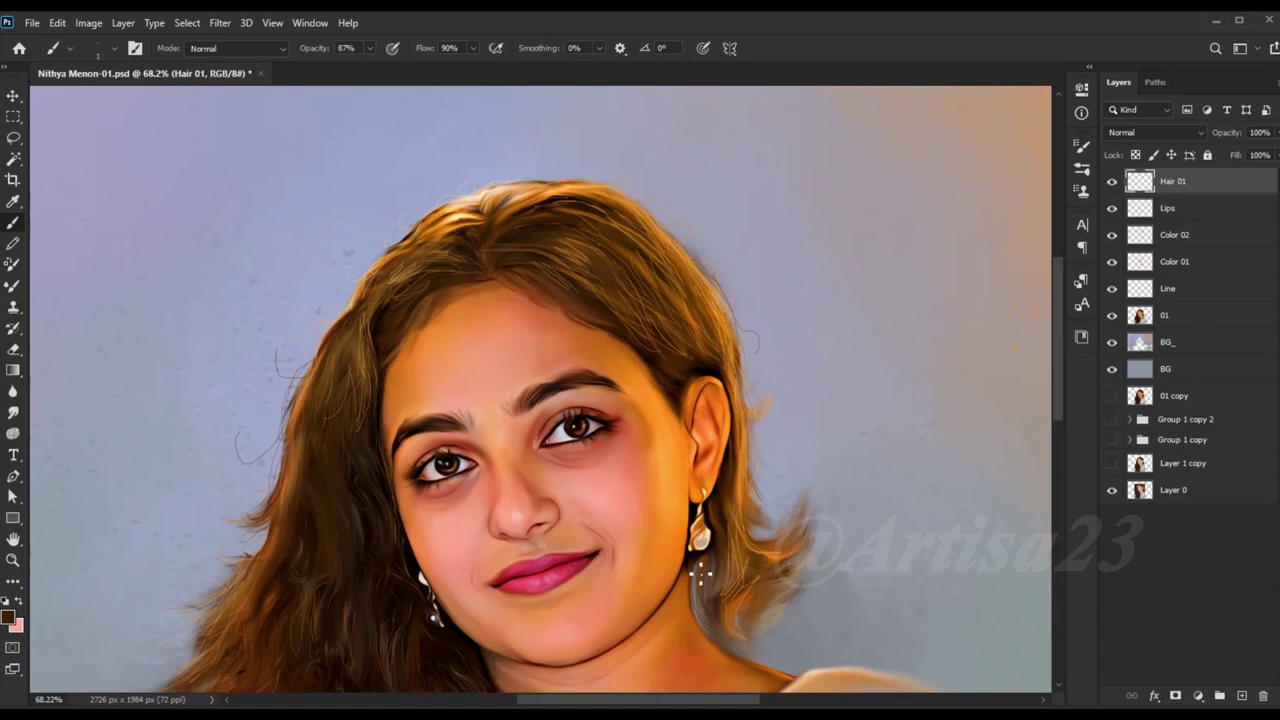
pyautogui.scroll(2, 768, 598)
pyautogui.scroll(-1, 744, 482)
pyautogui.scroll(2, 368, 322)
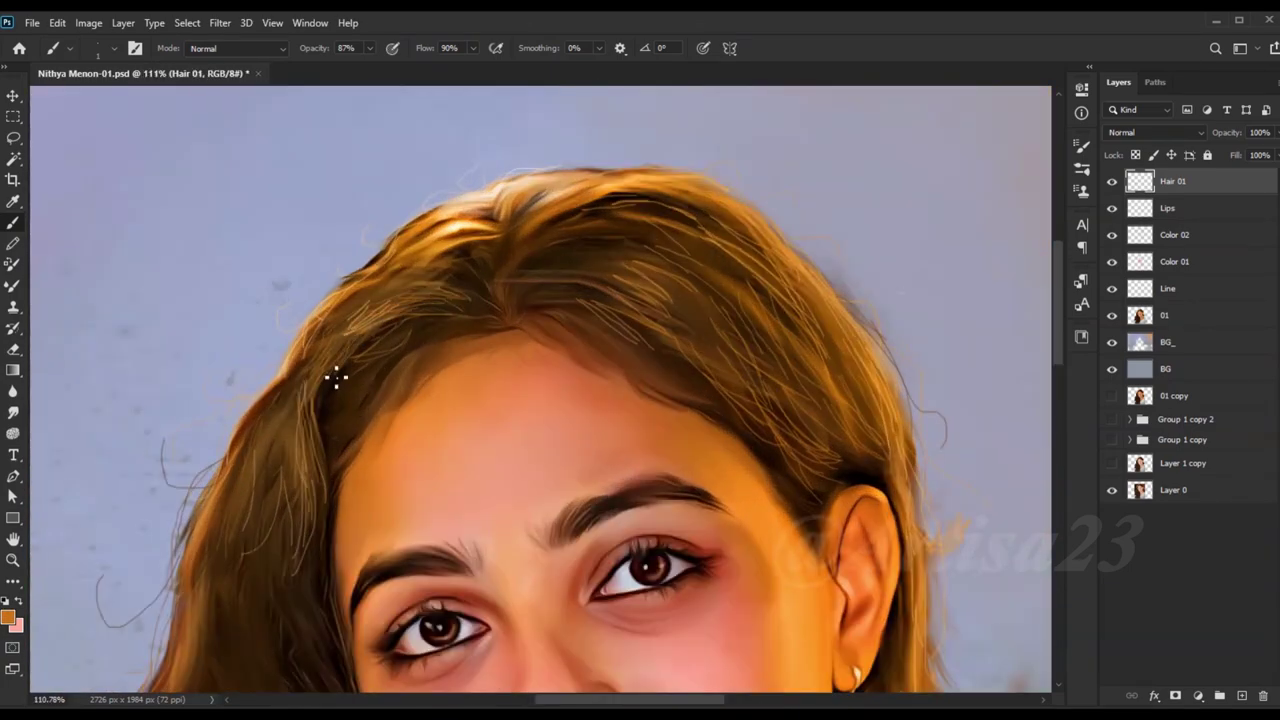
pyautogui.scroll(-4, 455, 296)
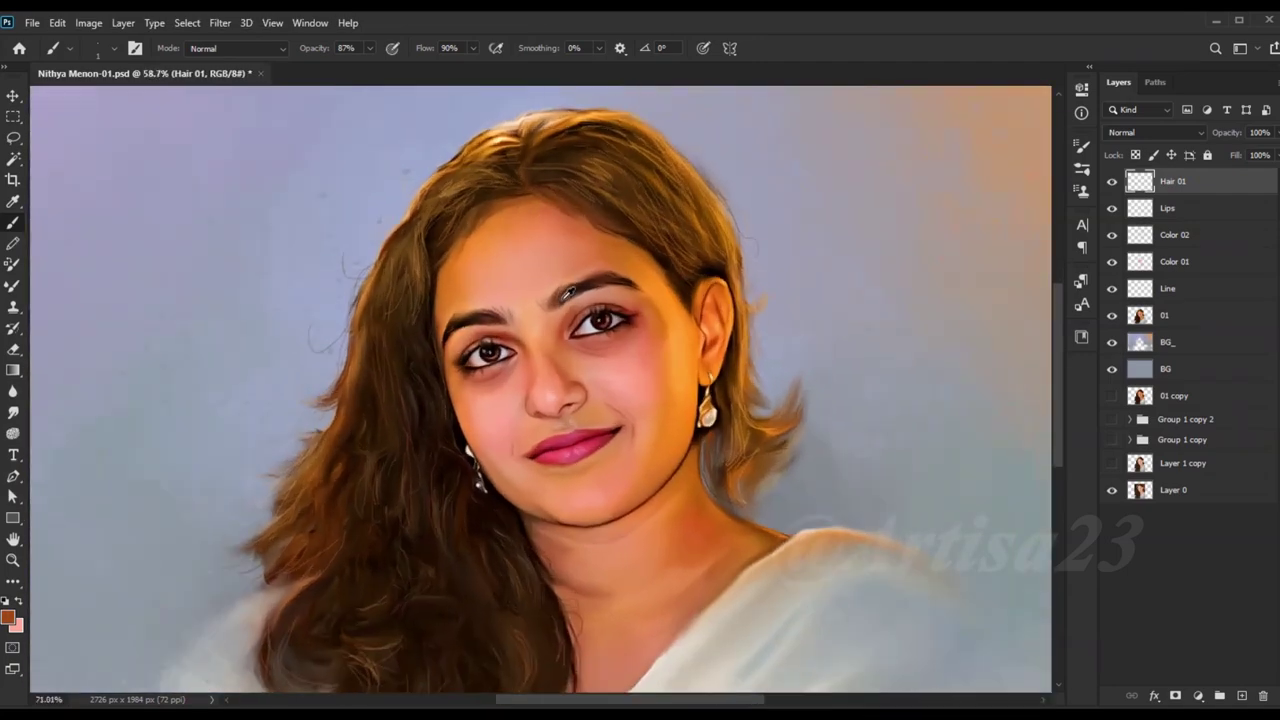
pyautogui.scroll(4, 635, 292)
# Step: Refine the eyebrow with fine brushed hairs
pyautogui.scroll(-3, 648, 263)
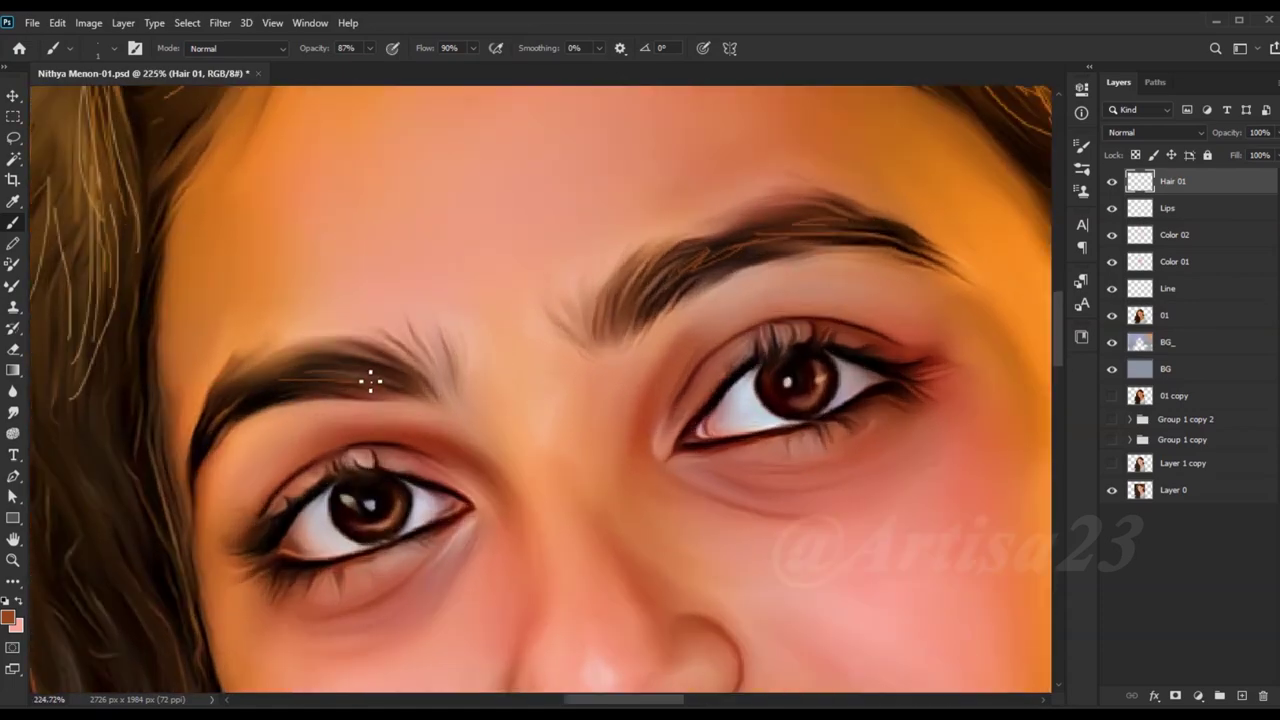
pyautogui.scroll(3, 648, 263)
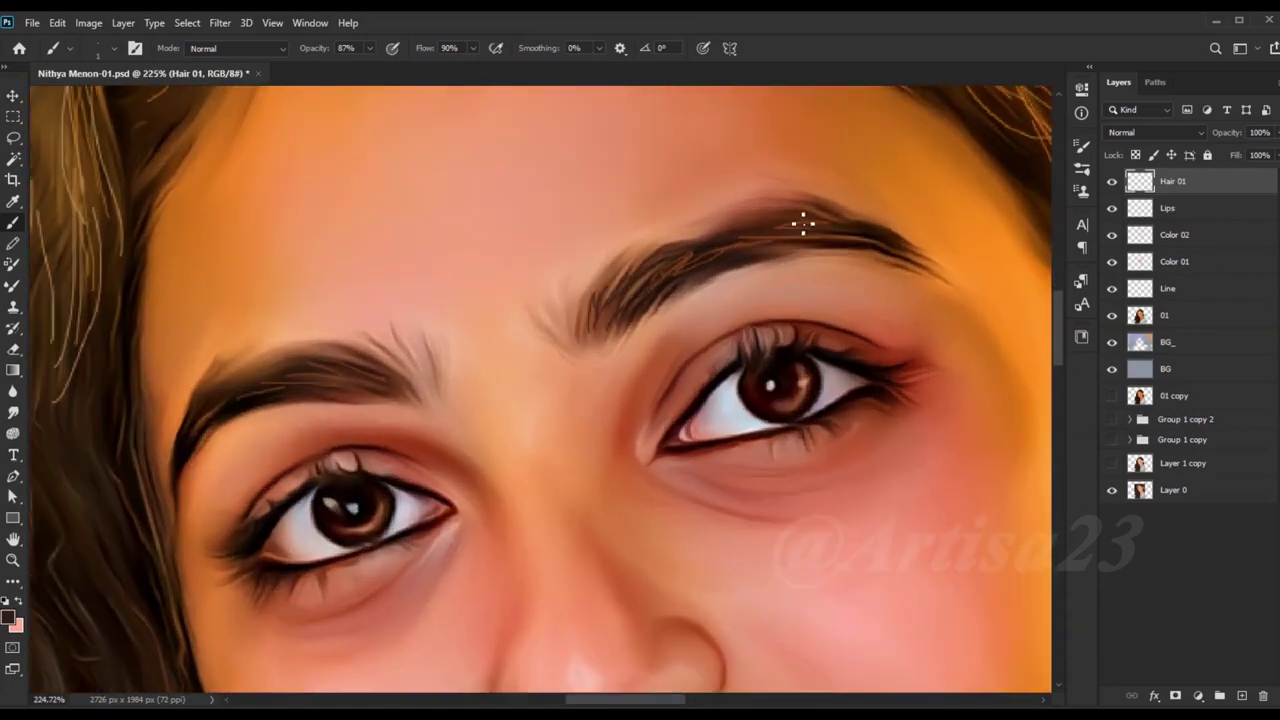
pyautogui.scroll(1, 468, 342)
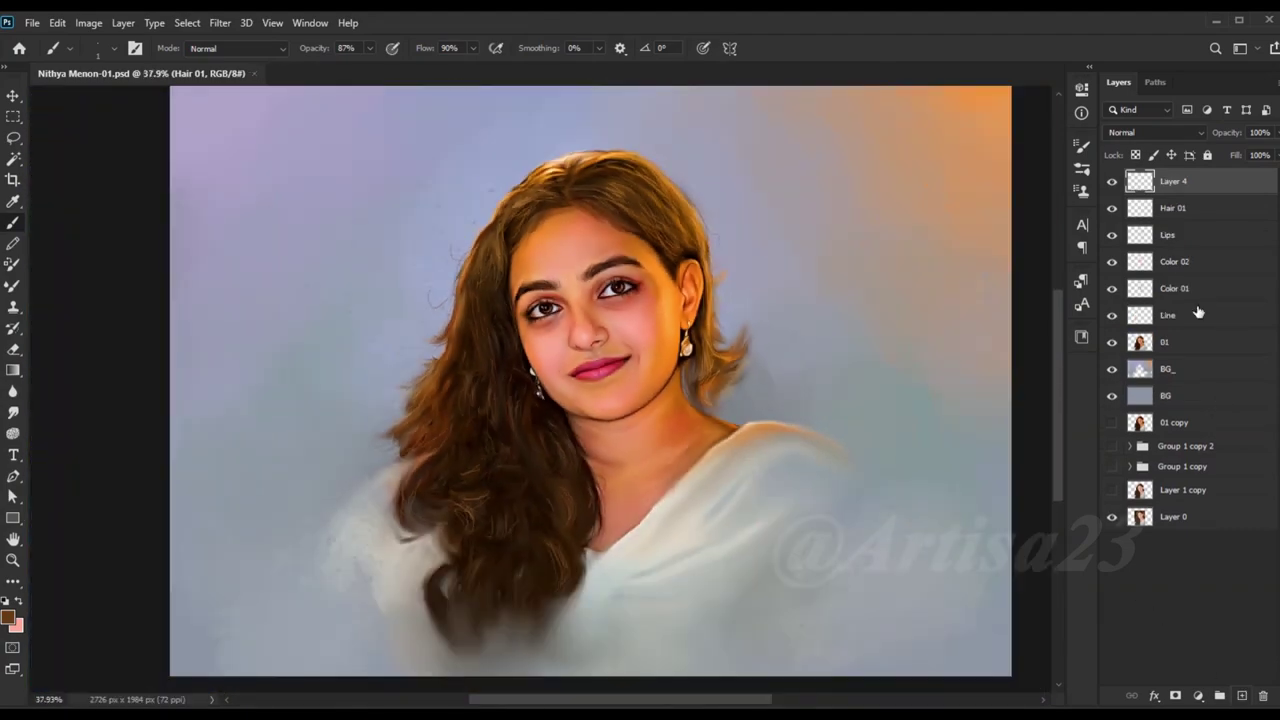
pyautogui.write('Furr 01')
# Step: Name the new top layer Furr 01 and zoom in on the eye for lashes
pyautogui.press('Return')
pyautogui.scroll(2, 633, 333)
pyautogui.scroll(4, 633, 333)
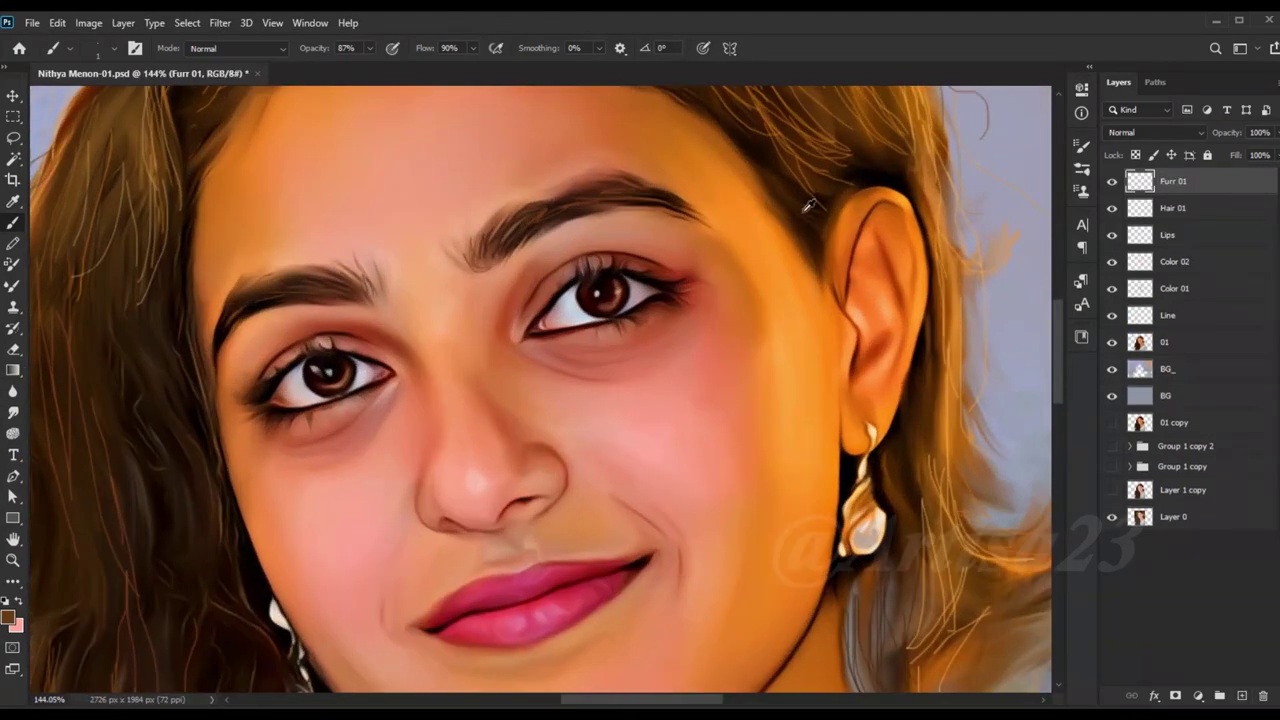
pyautogui.scroll(4, 633, 333)
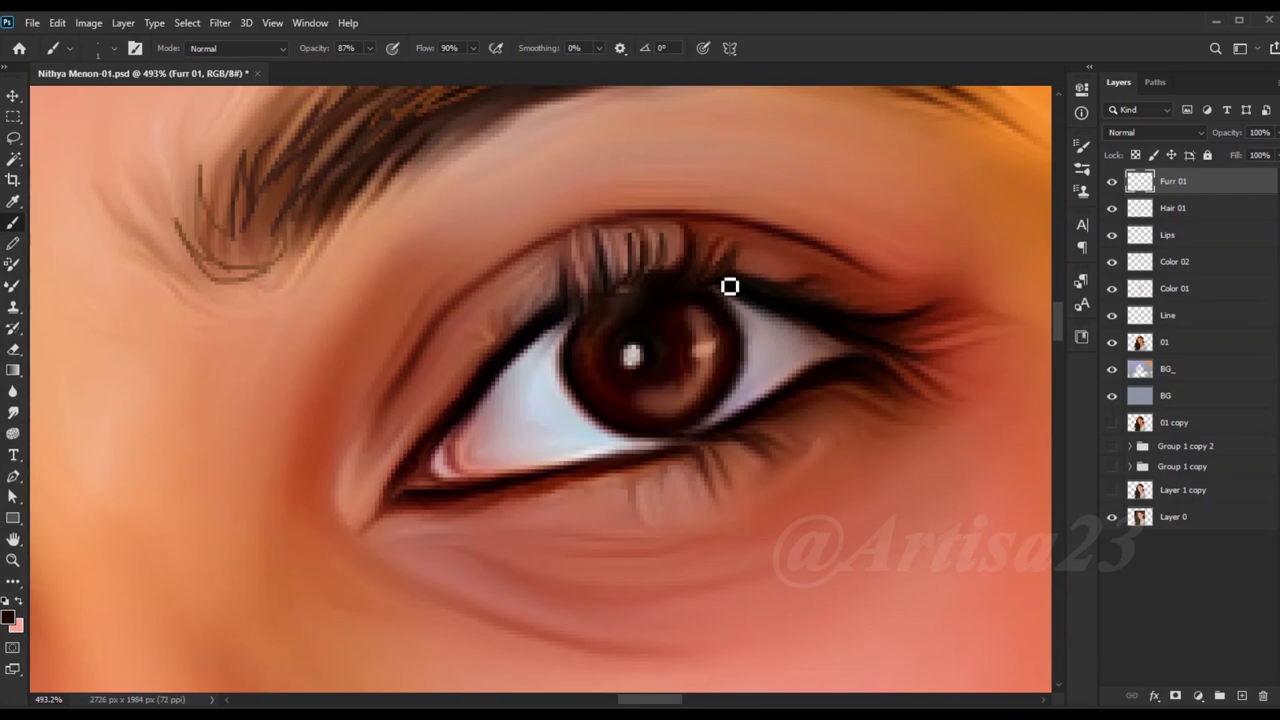
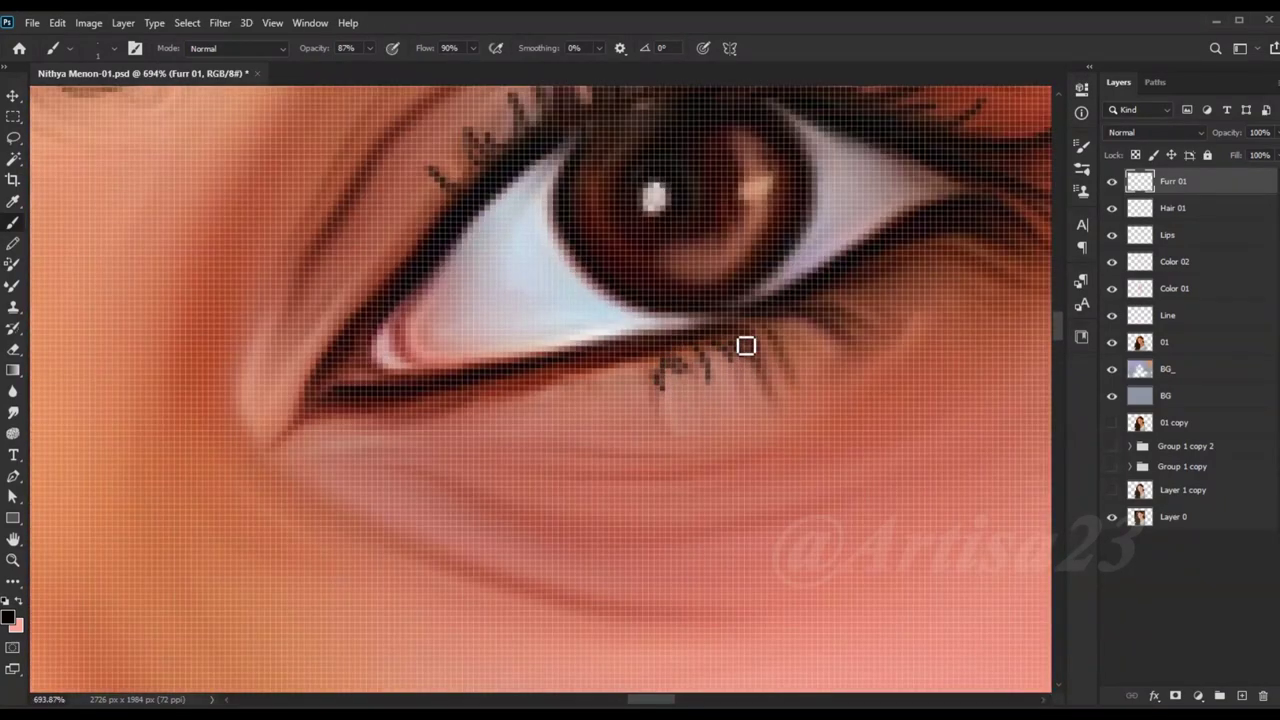
# Step: Save the portrait's current state
pyautogui.scroll(-2, 896, 291)
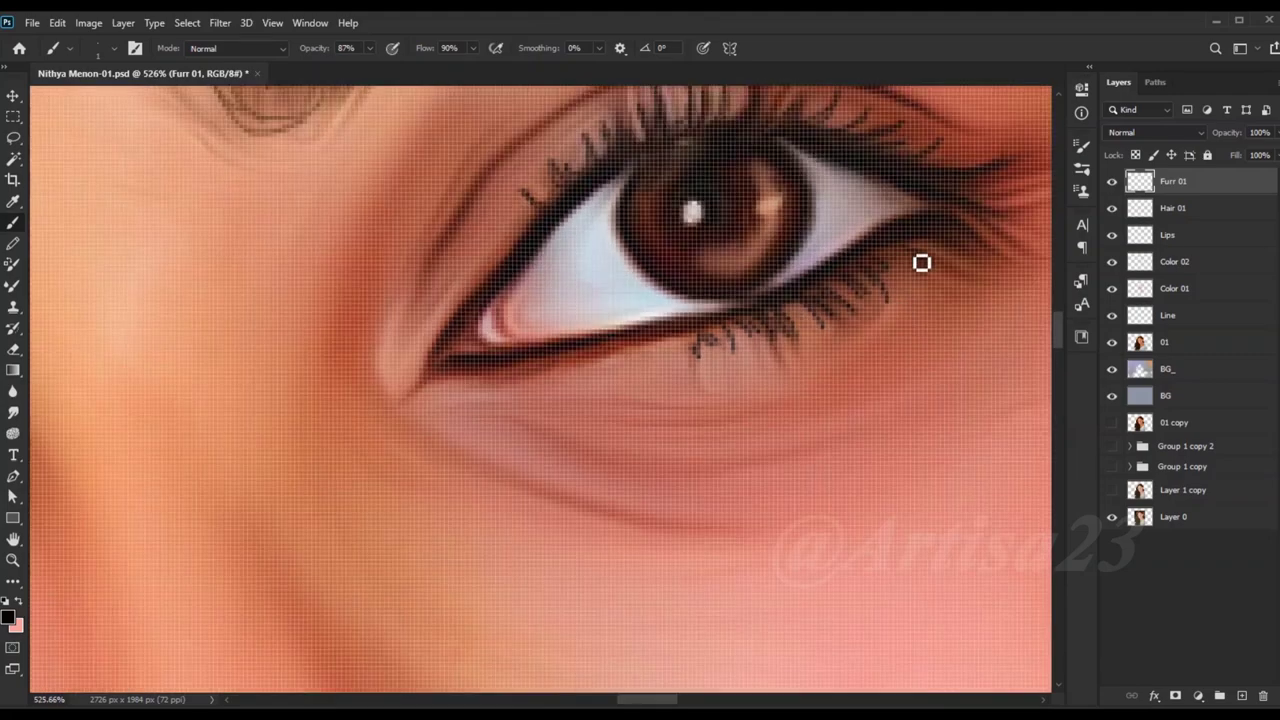
pyautogui.scroll(-5, 669, 378)
pyautogui.scroll(-5, 669, 378)
pyautogui.hotkey('ctrl', 's')
# Step: Save a copy of the file with 'a' appended, making it the -01a version
pyautogui.scroll(2, 680, 348)
pyautogui.scroll(-2, 680, 348)
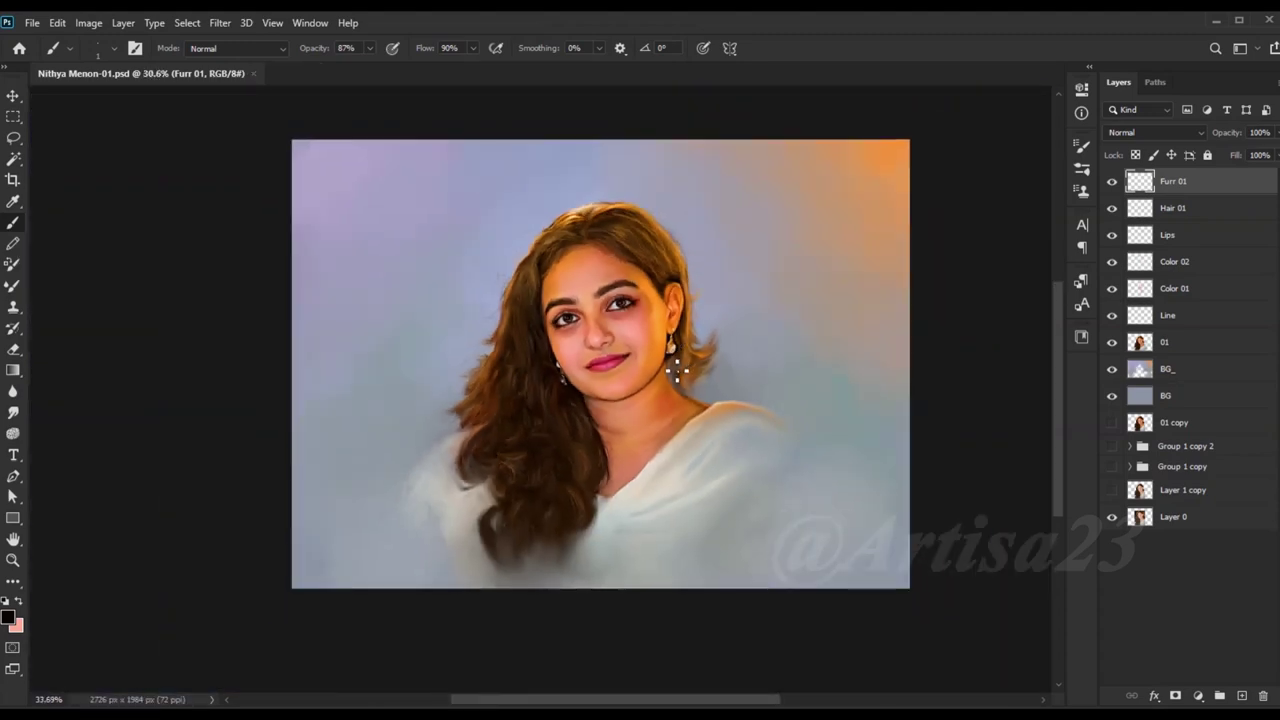
pyautogui.scroll(3, 665, 355)
pyautogui.scroll(-4, 640, 362)
pyautogui.click(32, 22)
pyautogui.click(80, 214)
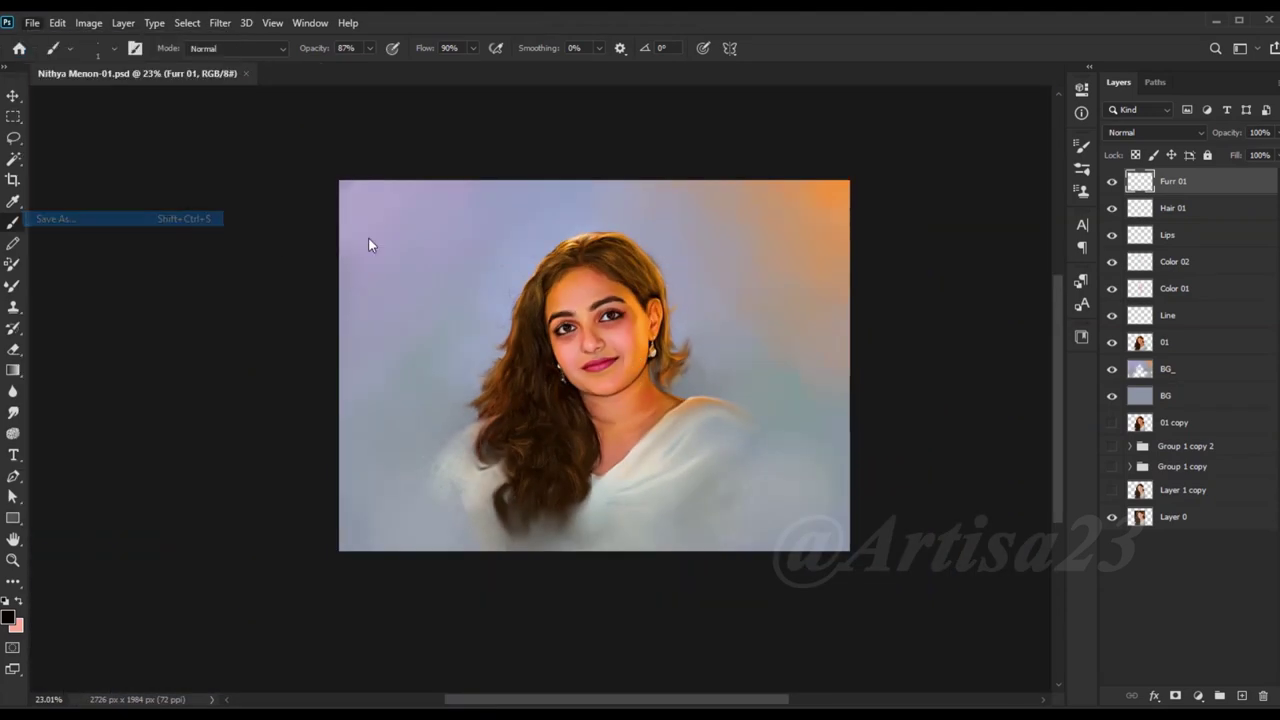
pyautogui.write('a')
pyautogui.press('Return')
# Step: Add a new empty layer, Color 03, at the top of the Layers panel
pyautogui.scroll(-1, 880, 370)
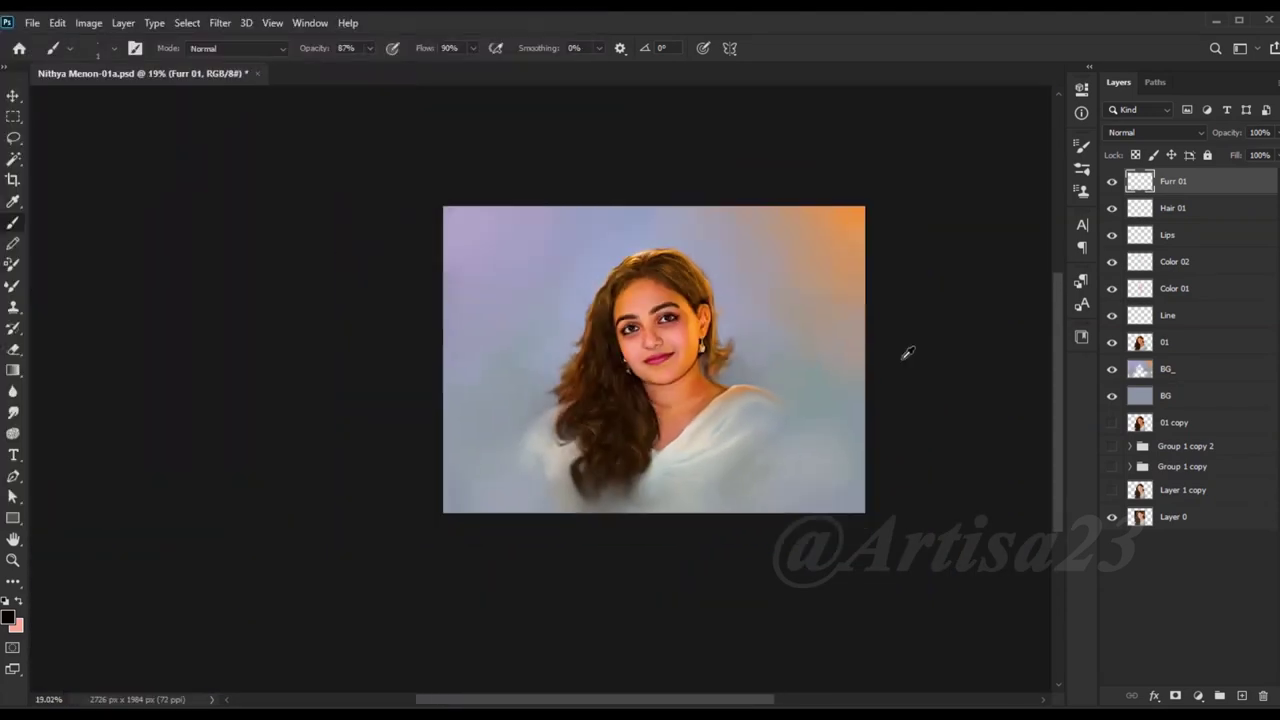
pyautogui.scroll(2, 903, 354)
pyautogui.click(1241, 695)
pyautogui.write('Color 03')
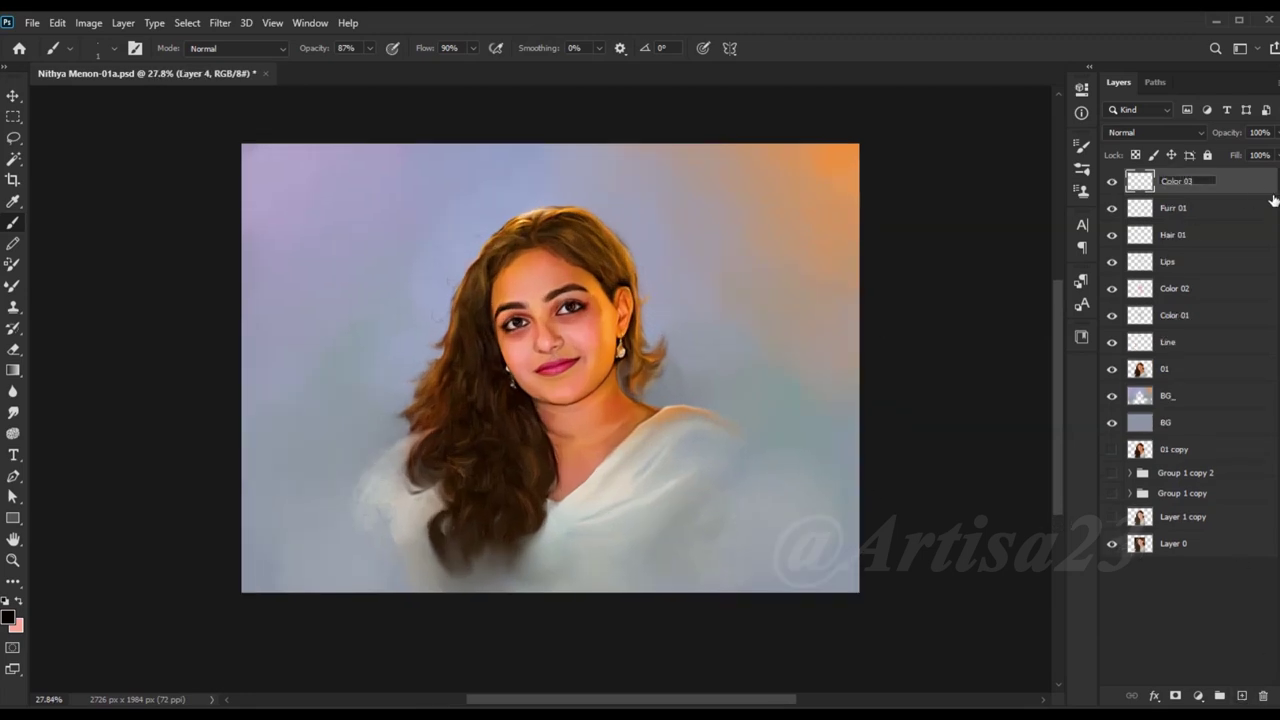
# Step: Select the figure, use a soft round brush at 15% opacity, and set Color 03 to Color mode
pyautogui.keyDown('ctrl'); pyautogui.click(1143, 370); pyautogui.keyUp('ctrl')
pyautogui.click(1081, 145)
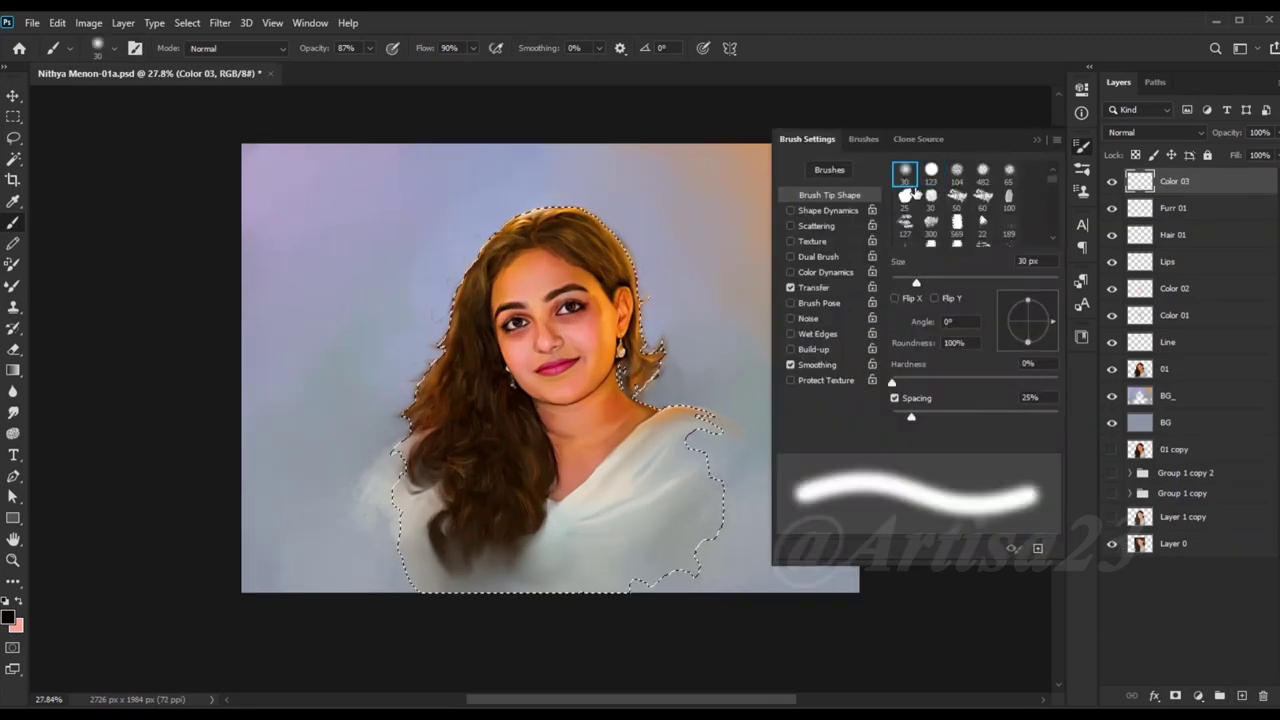
pyautogui.click(1081, 145)
pyautogui.scroll(1, 562, 404)
pyautogui.press('1')
pyautogui.press('5')
pyautogui.click(1155, 132)
pyautogui.click(1114, 511)
# Step: Paint a faint bluish-grey tint over the forehead, right cheek, chin and mouth
pyautogui.click(8, 616)
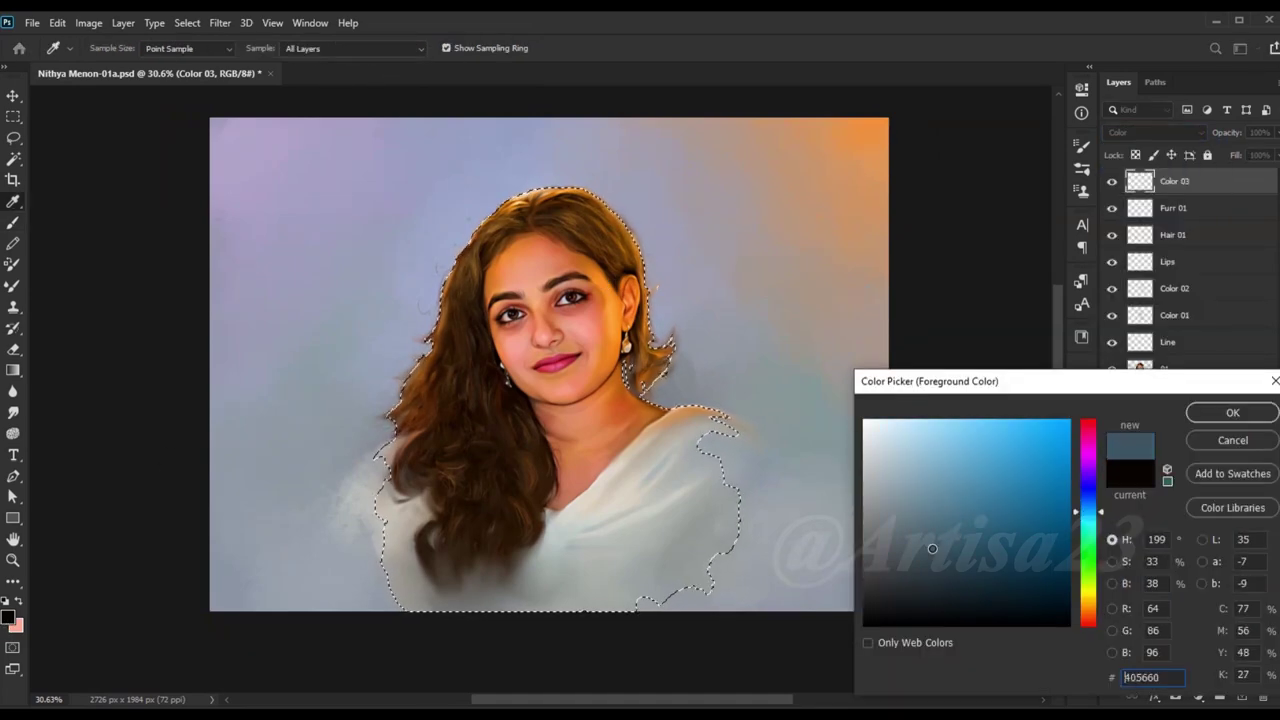
pyautogui.click(1232, 412)
pyautogui.scroll(3, 570, 385)
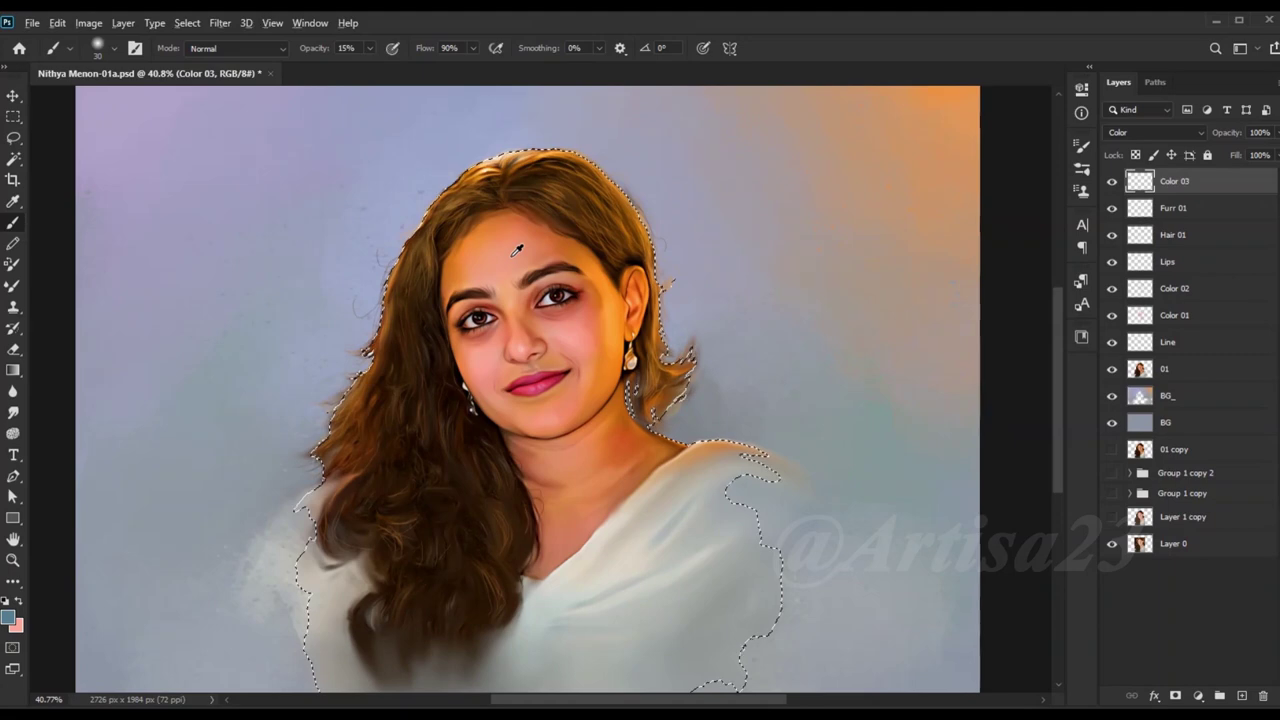
pyautogui.scroll(4, 586, 380)
pyautogui.scroll(5, 560, 383)
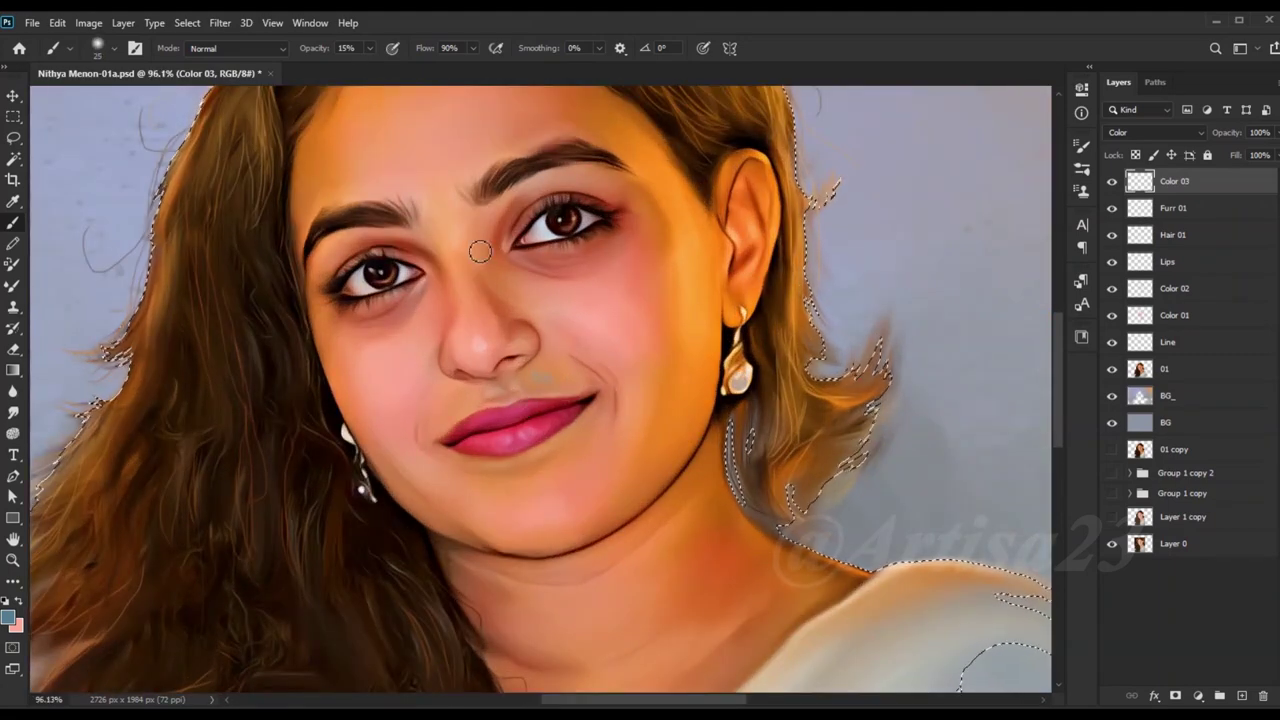
pyautogui.scroll(-4, 632, 355)
pyautogui.scroll(2, 632, 355)
pyautogui.moveTo(537, 180); pyautogui.dragTo(471, 157)
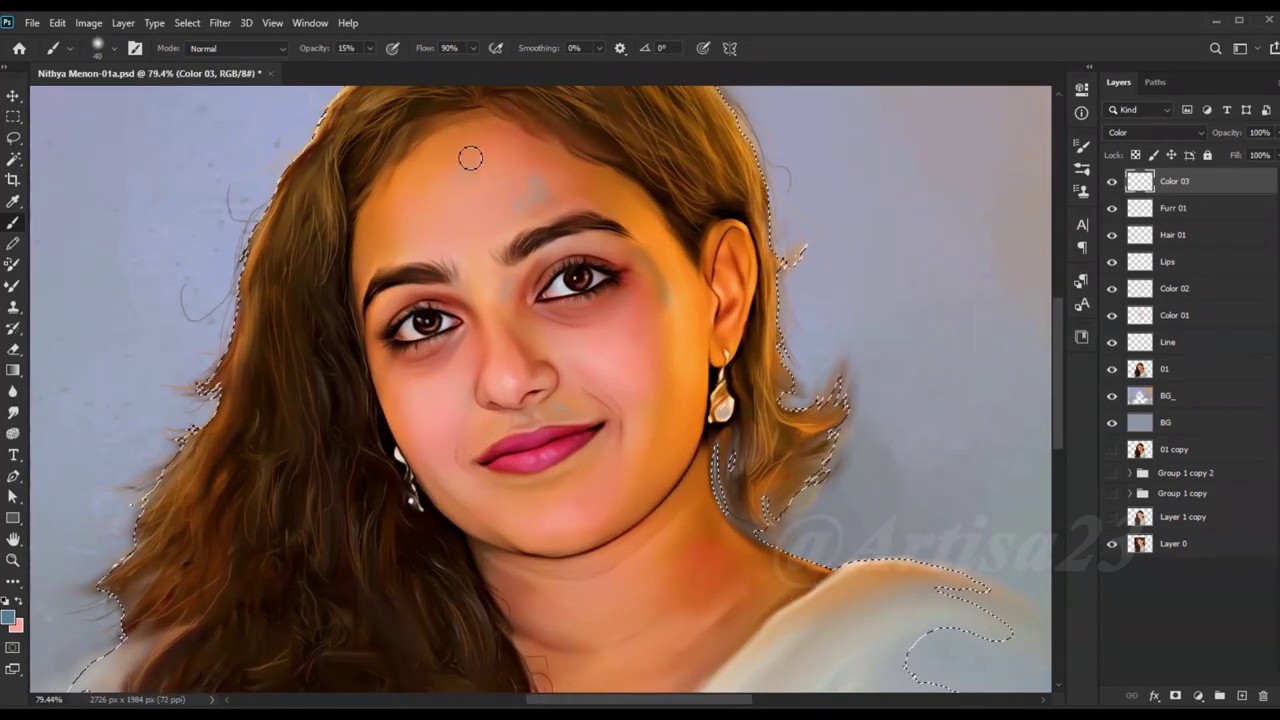
pyautogui.moveTo(632, 319)
pyautogui.mouseDown()
pyautogui.moveTo(643, 423)
pyautogui.moveTo(563, 486)
pyautogui.moveTo(471, 449)
pyautogui.mouseUp()
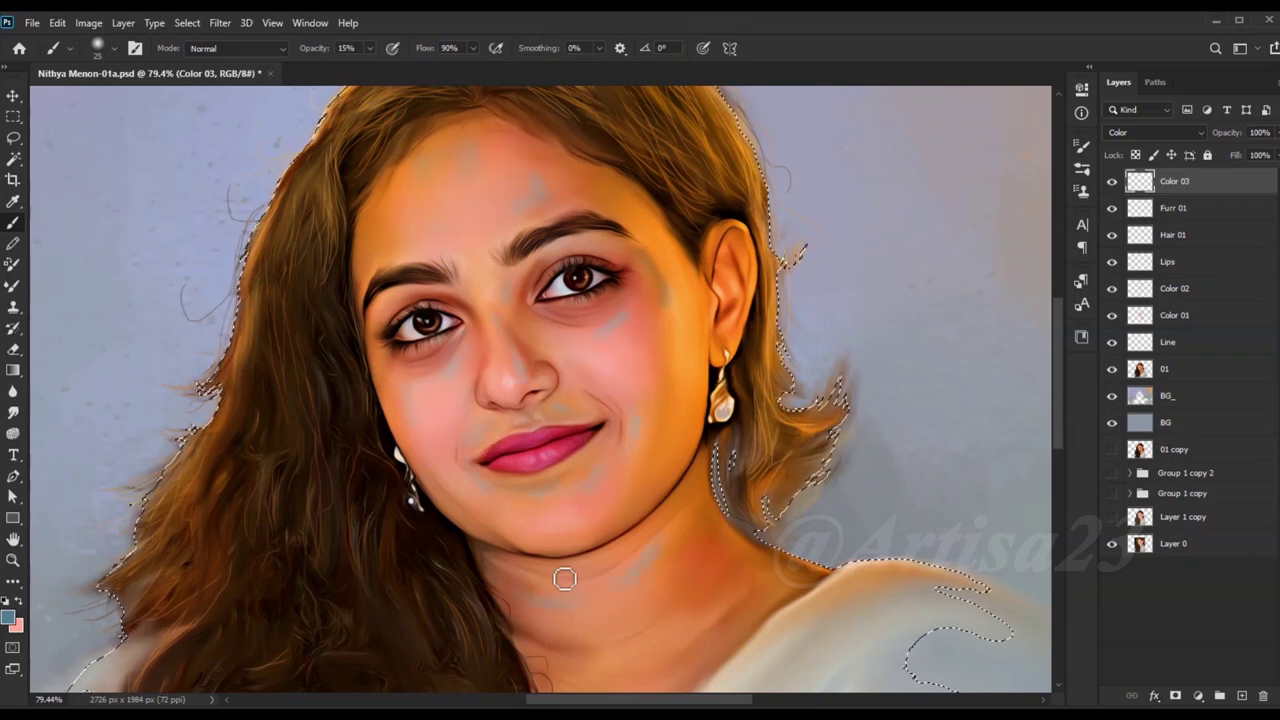
# Step: Blend the tint into the skin with a smaller Smudge brush
pyautogui.scroll(-2, 652, 638)
pyautogui.press('r')
pyautogui.scroll(1, 620, 609)
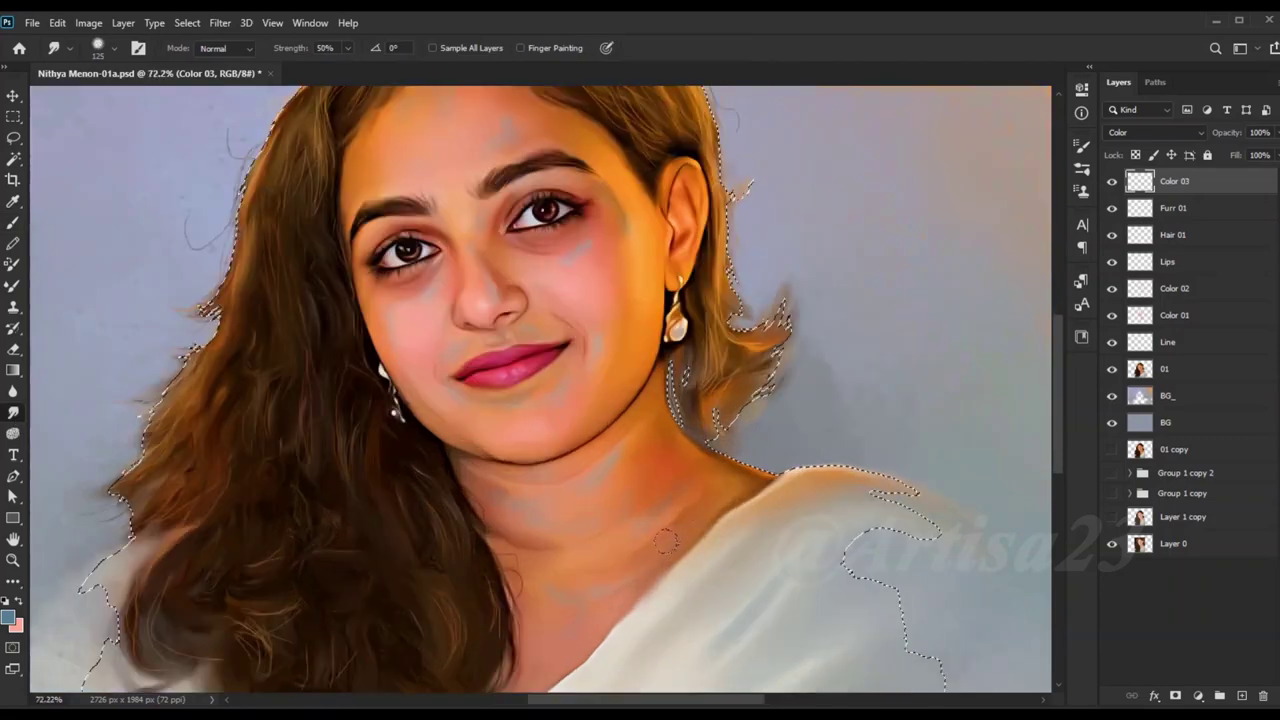
pyautogui.press('[')
pyautogui.press('[')
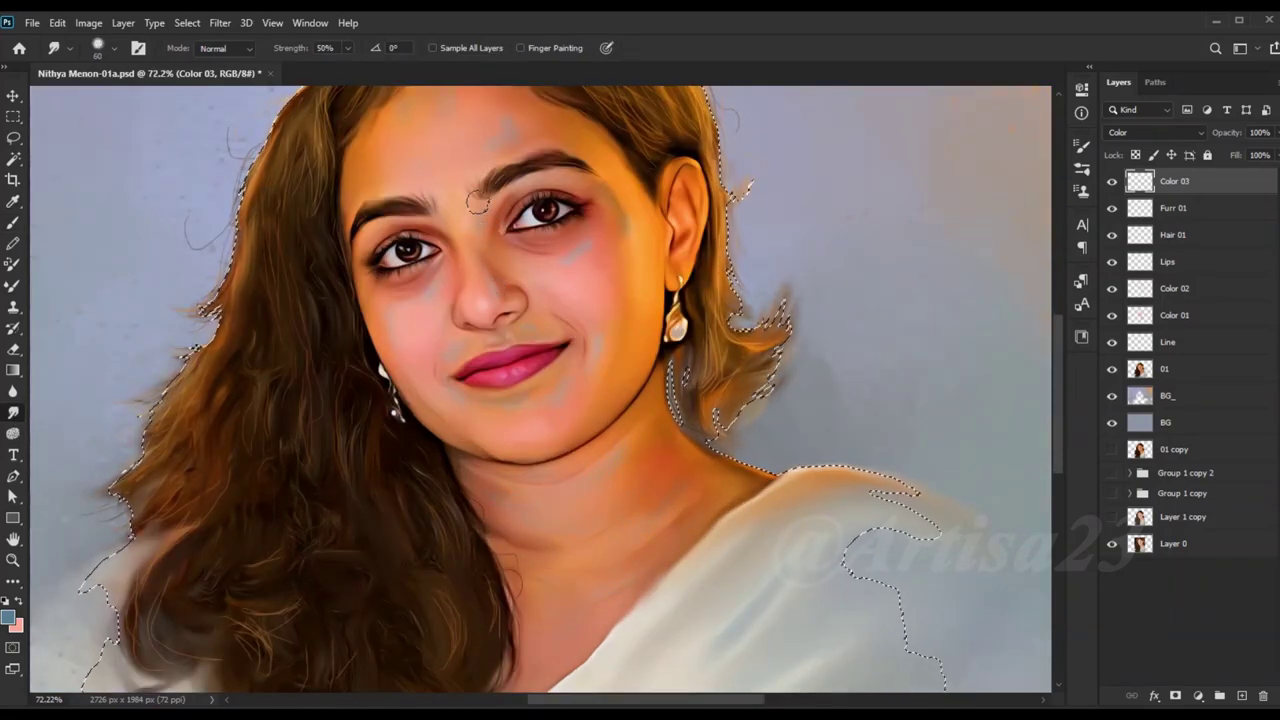
pyautogui.scroll(2, 529, 209)
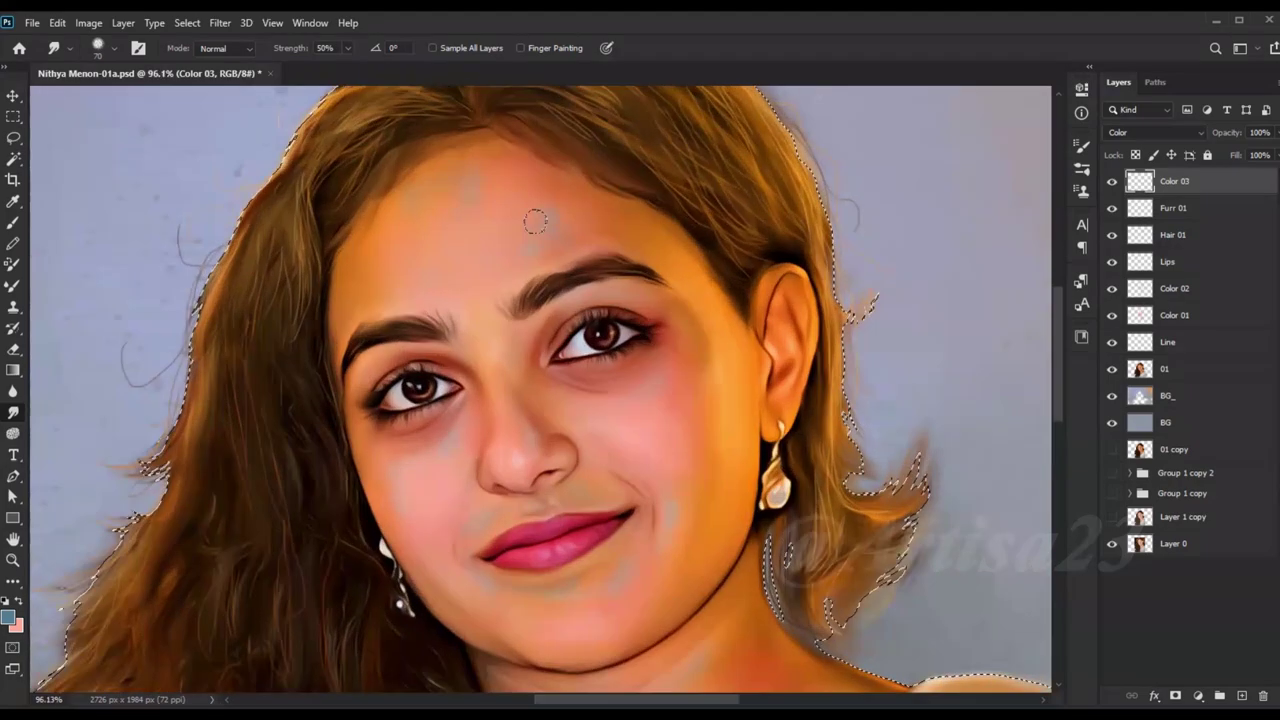
pyautogui.scroll(-2, 480, 210)
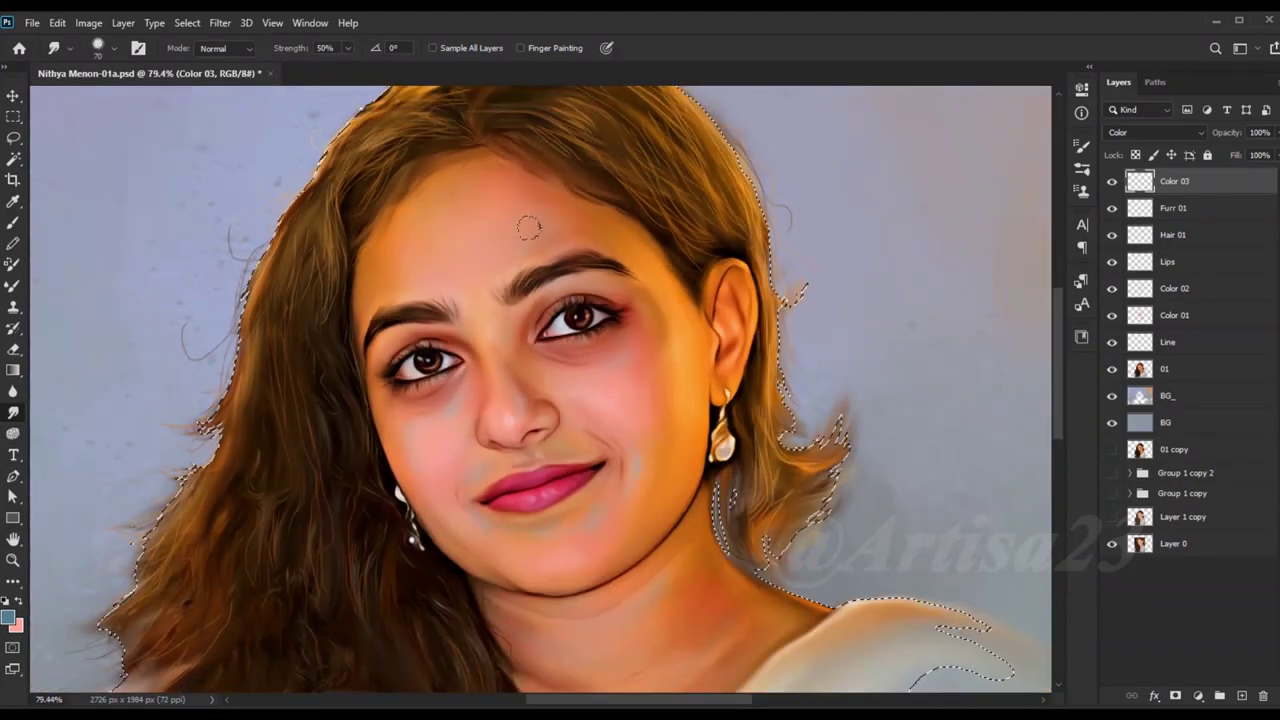
pyautogui.scroll(2, 420, 423)
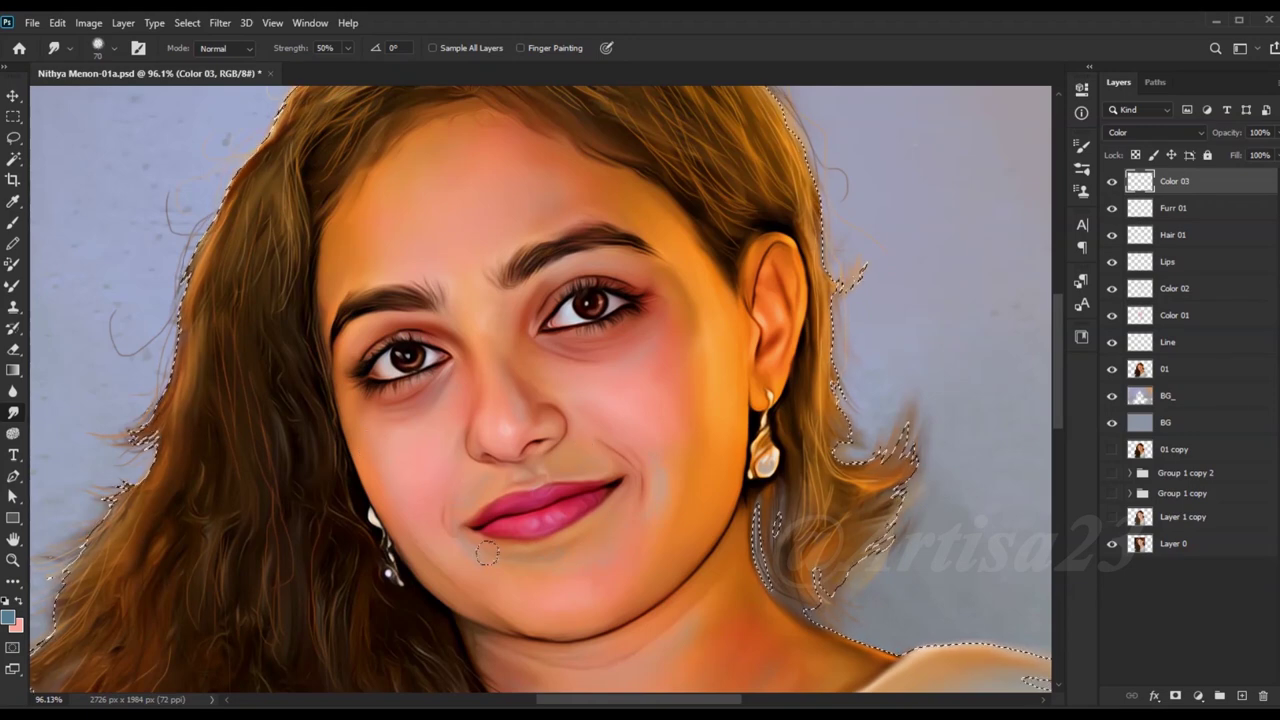
pyautogui.scroll(-2, 655, 420)
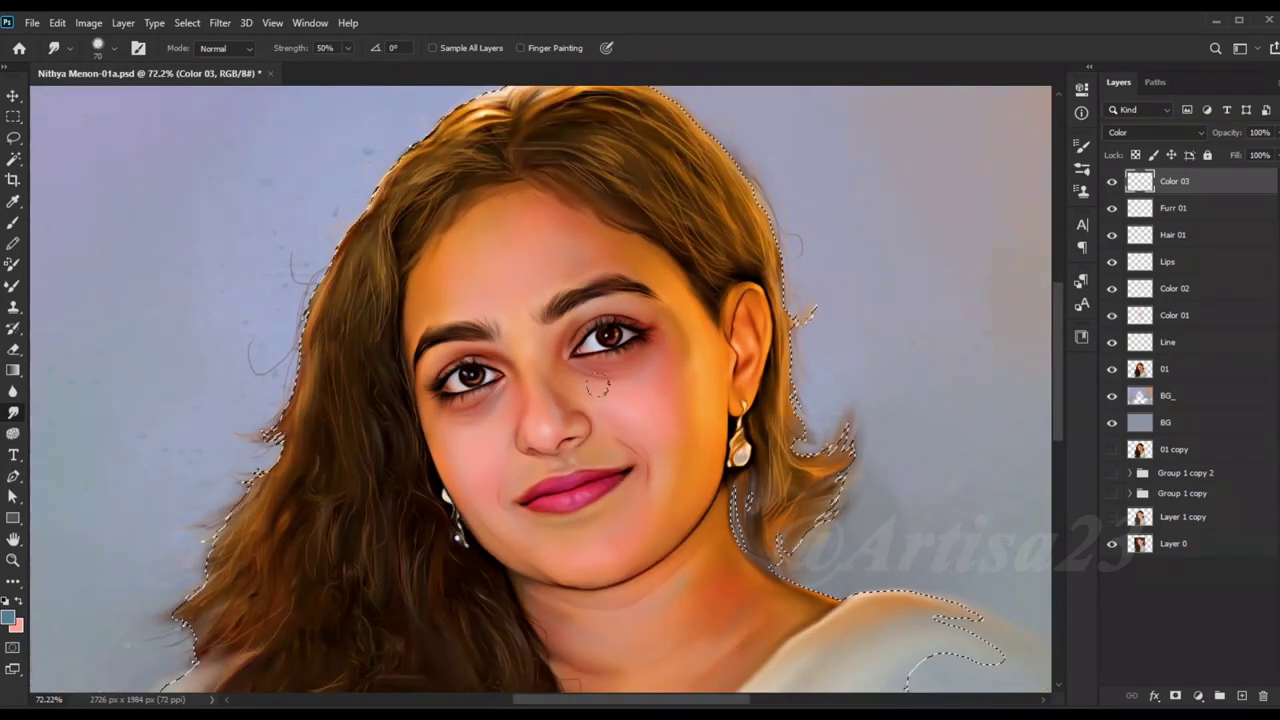
pyautogui.scroll(-2, 590, 553)
pyautogui.scroll(-2, 660, 462)
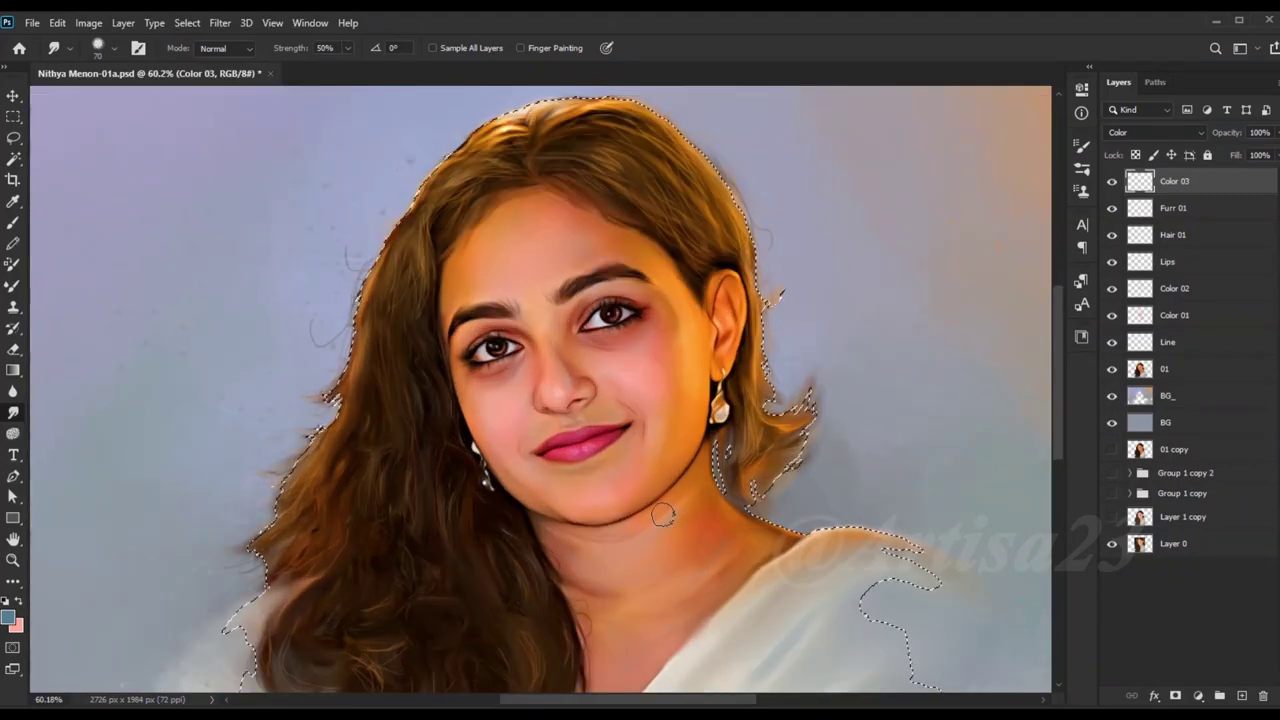
# Step: Save the progress on the tinted face
pyautogui.hotkey('ctrl', 's')
pyautogui.scroll(1, 660, 462)
pyautogui.scroll(1, 640, 445)
pyautogui.scroll(1, 630, 430)
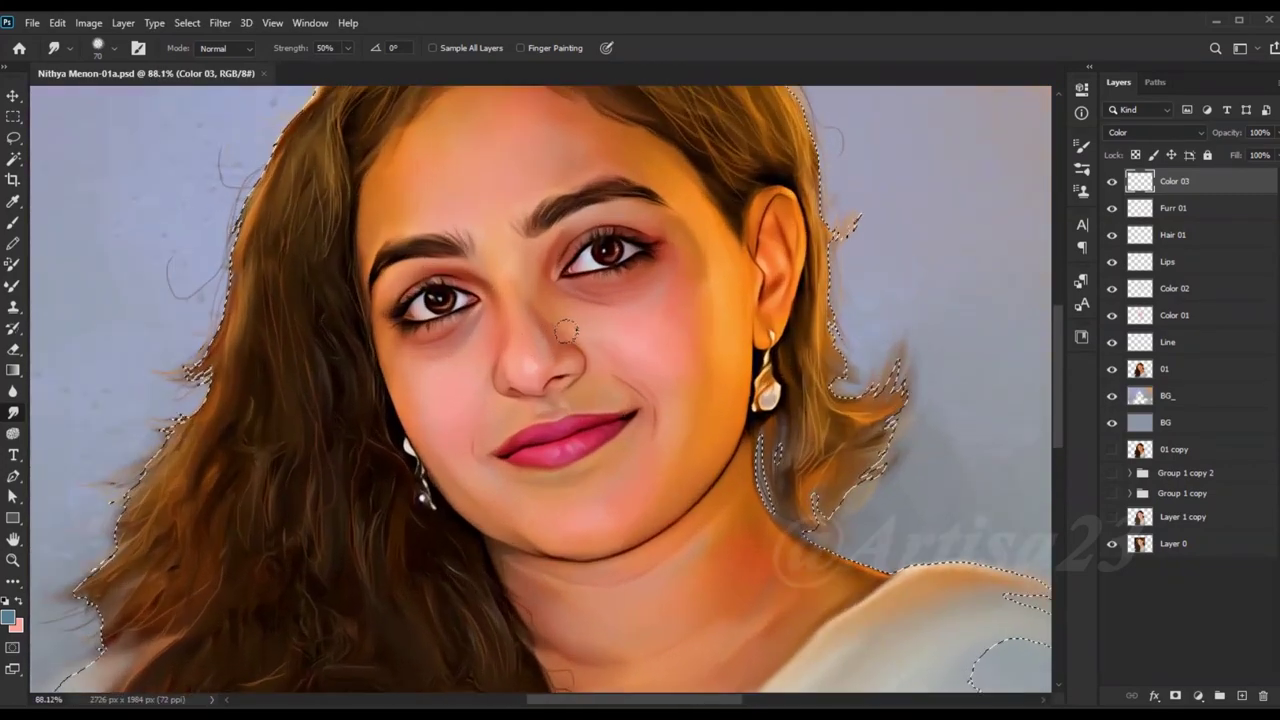
pyautogui.scroll(-2, 770, 400)
# Step: Add a new layer above Color 03 and name it 'Light'
pyautogui.click(1241, 695)
pyautogui.doubleClick(1169, 181)
pyautogui.write('Light')
pyautogui.press('Return')
# Step: Set the brush to pure white paint at 56% opacity
pyautogui.scroll(-1, 143, 200)
pyautogui.scroll(2, 600, 300)
pyautogui.press('b')
pyautogui.click(8, 617)
pyautogui.click(868, 416)
pyautogui.click(1229, 408)
pyautogui.scroll(3, 686, 290)
pyautogui.moveTo(369, 48); pyautogui.dragTo(455, 62)
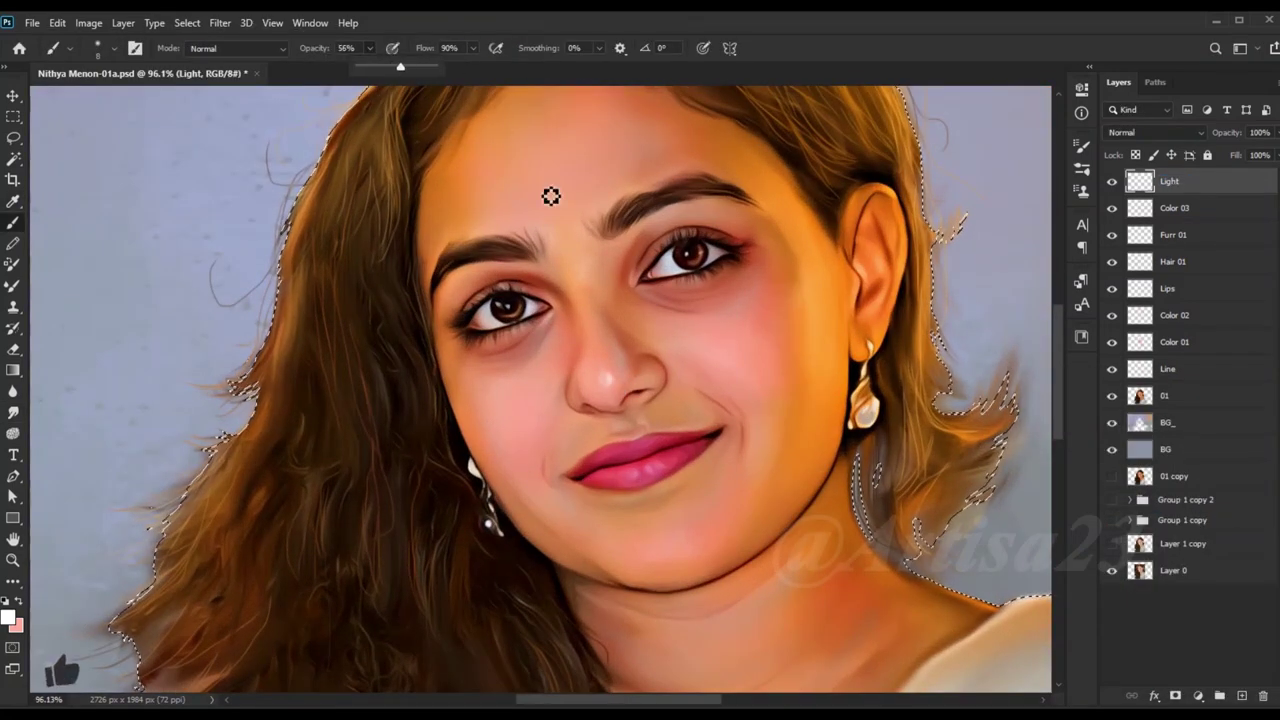
# Step: Paint white highlights on nose bridge, cheeks, upper lip, chin and lower lip, undoing the last strokes
pyautogui.moveTo(585, 258); pyautogui.dragTo(590, 322)
pyautogui.moveTo(707, 349); pyautogui.dragTo(725, 368)
pyautogui.moveTo(620, 427); pyautogui.dragTo(642, 422)
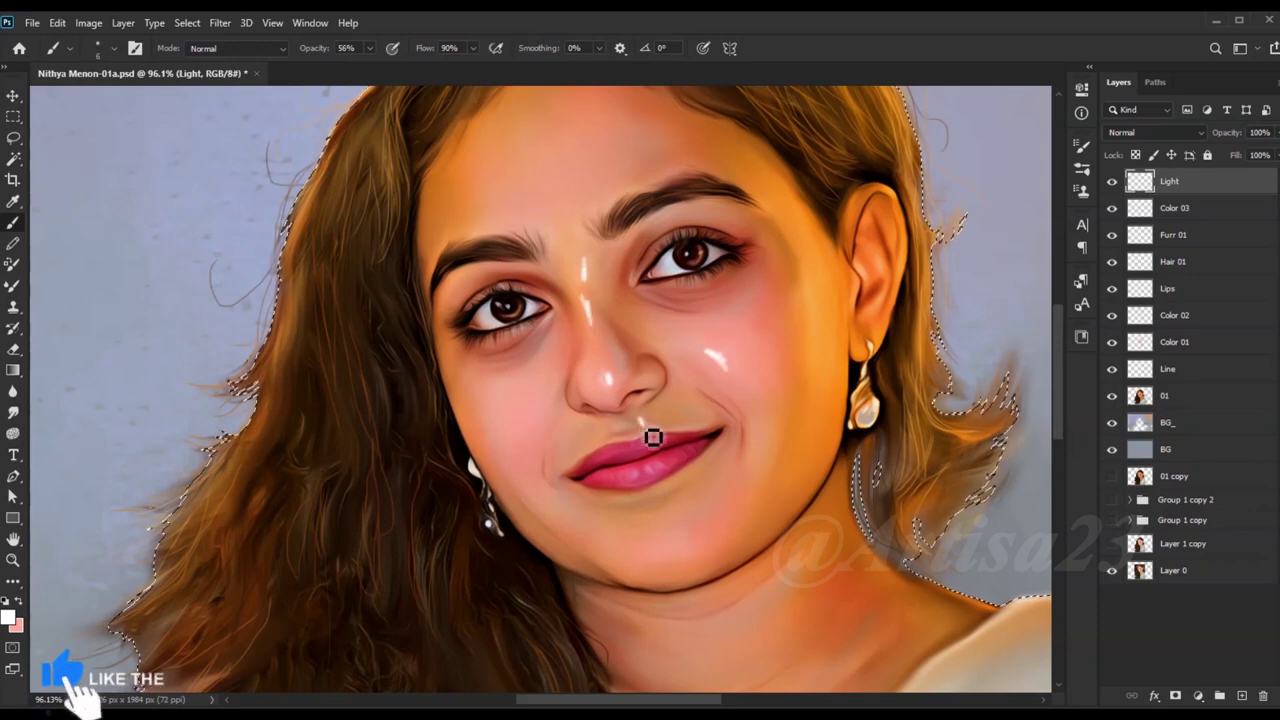
pyautogui.moveTo(523, 408); pyautogui.dragTo(515, 447)
pyautogui.moveTo(667, 549); pyautogui.dragTo(690, 546)
pyautogui.moveTo(632, 500)
pyautogui.mouseDown()
pyautogui.moveTo(684, 477)
pyautogui.moveTo(662, 462)
pyautogui.mouseUp()
pyautogui.scroll(2, 660, 457)
pyautogui.scroll(1, 660, 457)
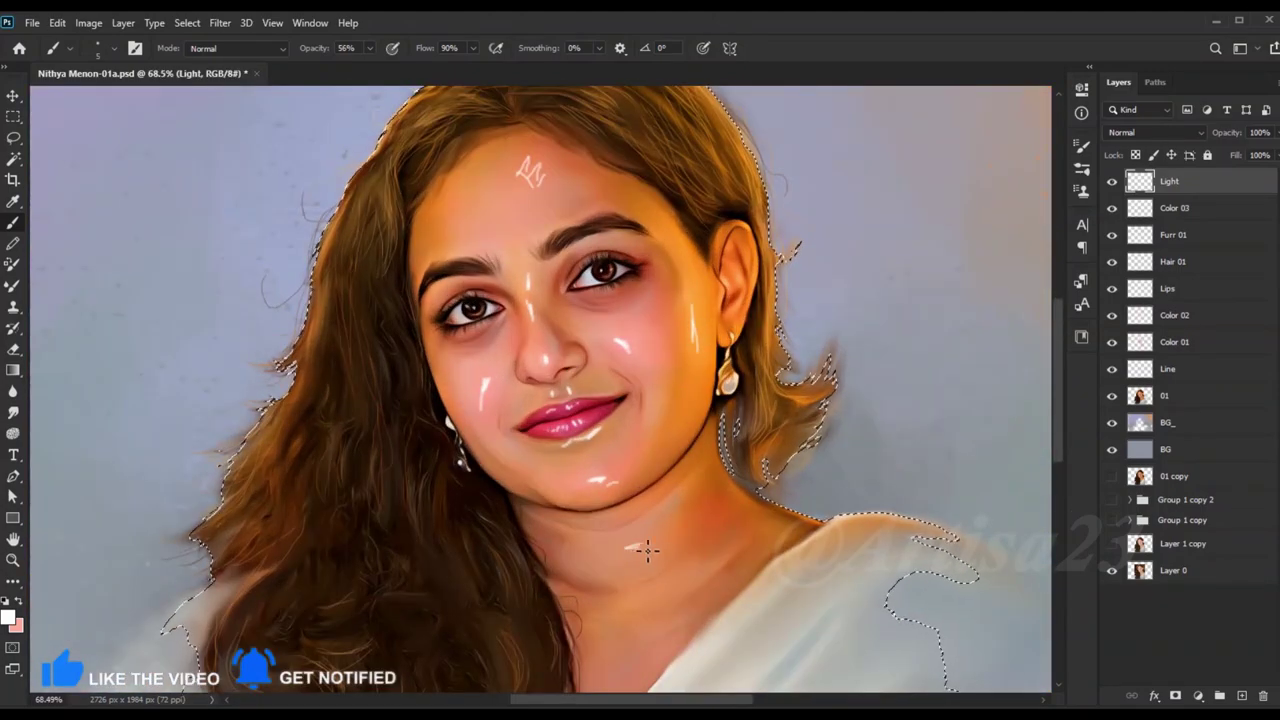
pyautogui.hotkey('ctrl', 'z')
pyautogui.hotkey('ctrl', 'z')
pyautogui.hotkey('ctrl', 'z')
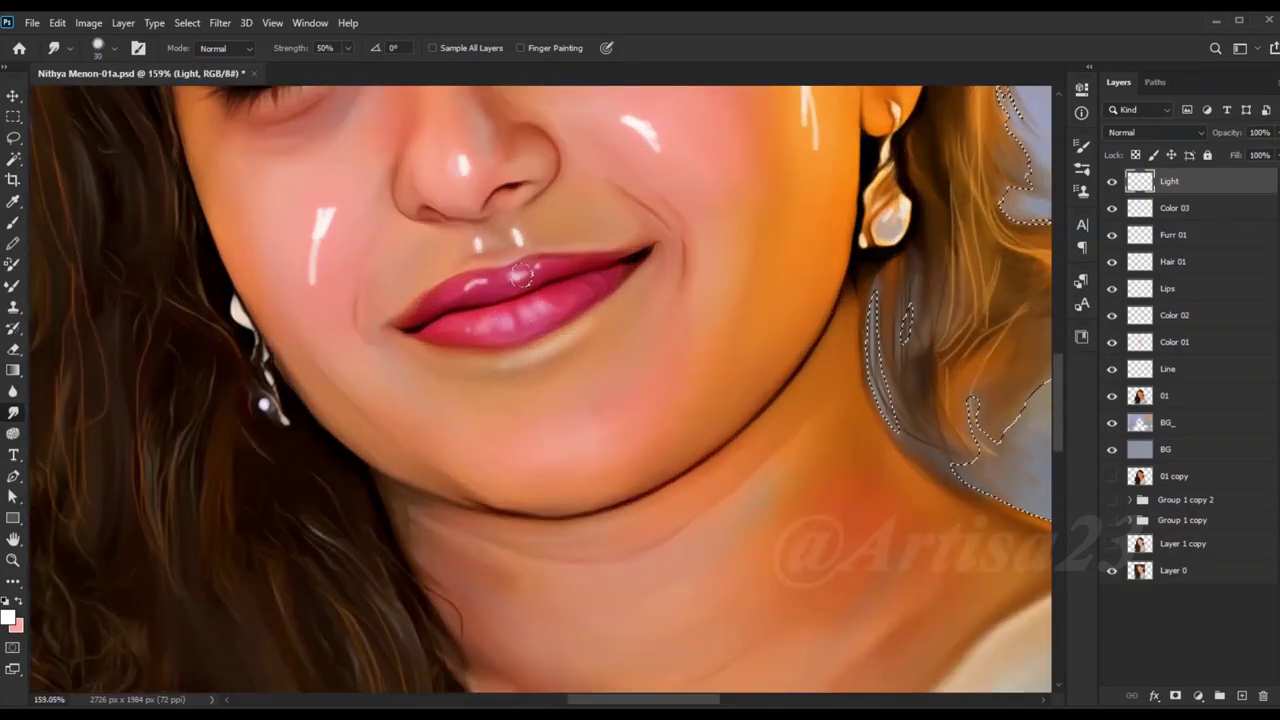
# Step: Enlarge the smudge brush and blend the white cheek highlight into a soft glow
pyautogui.press(']')
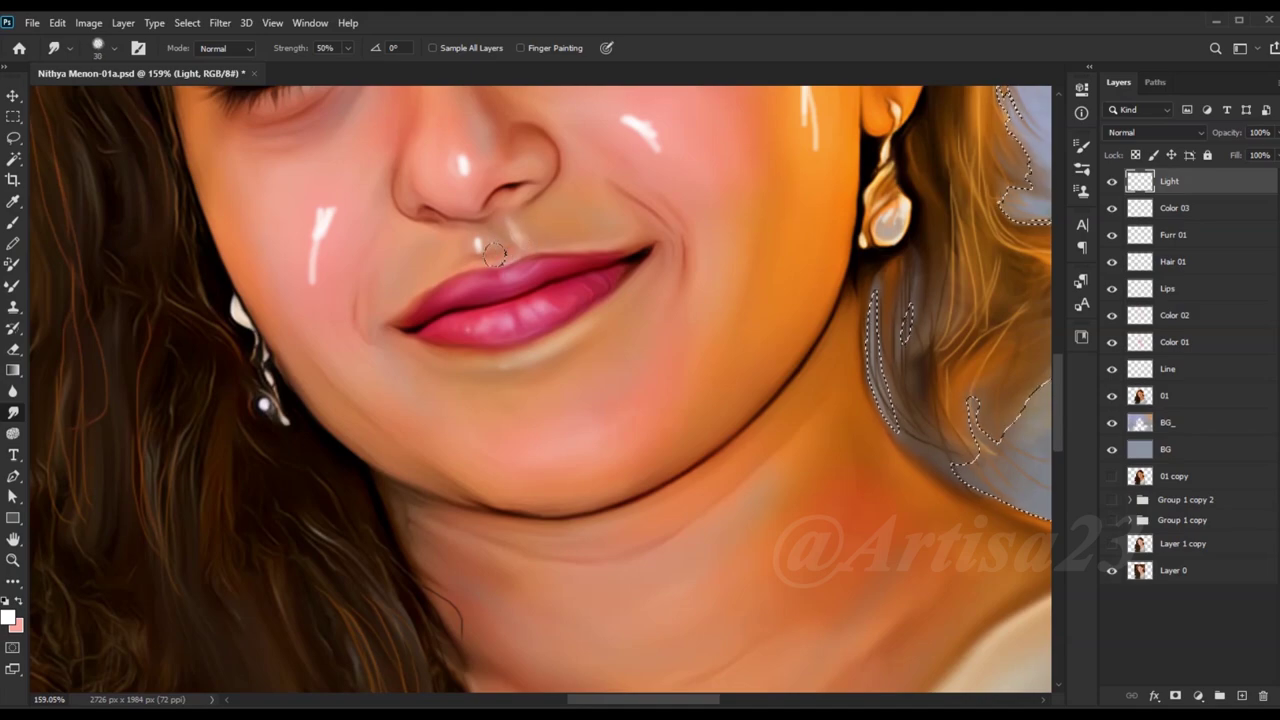
pyautogui.press(']')
pyautogui.moveTo(316, 197); pyautogui.dragTo(293, 226)
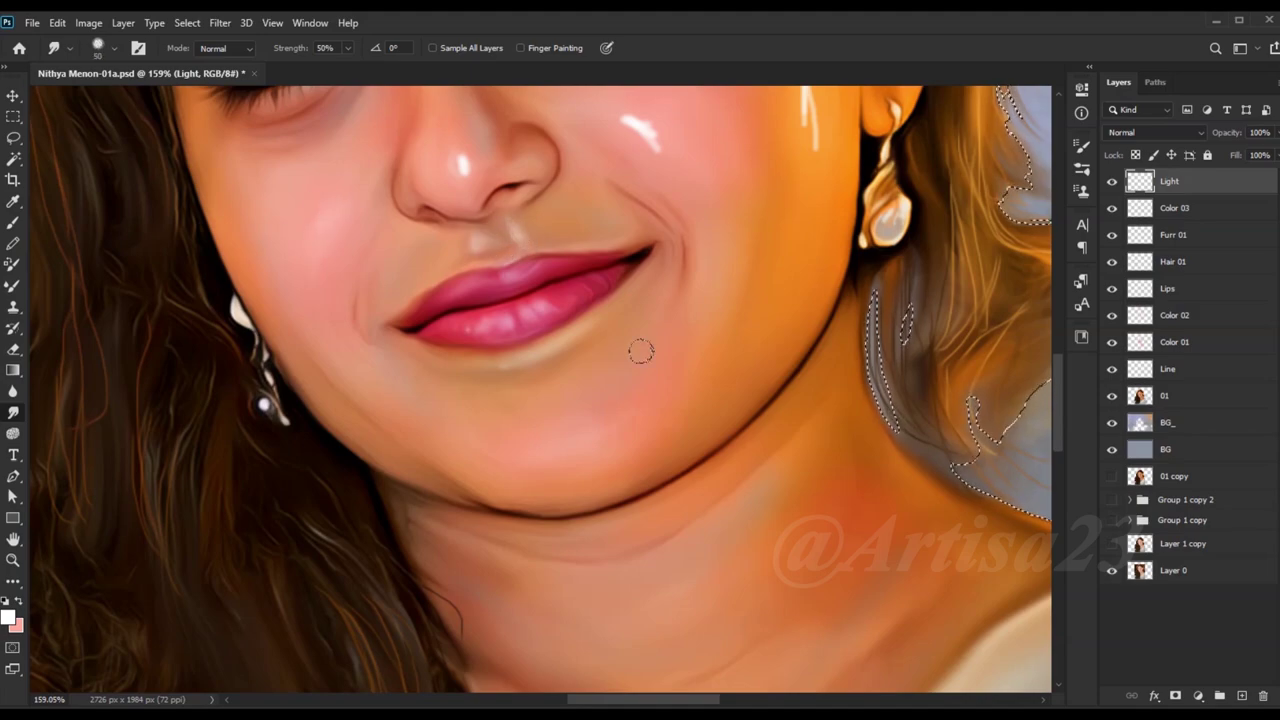
pyautogui.scroll(-1, 662, 245)
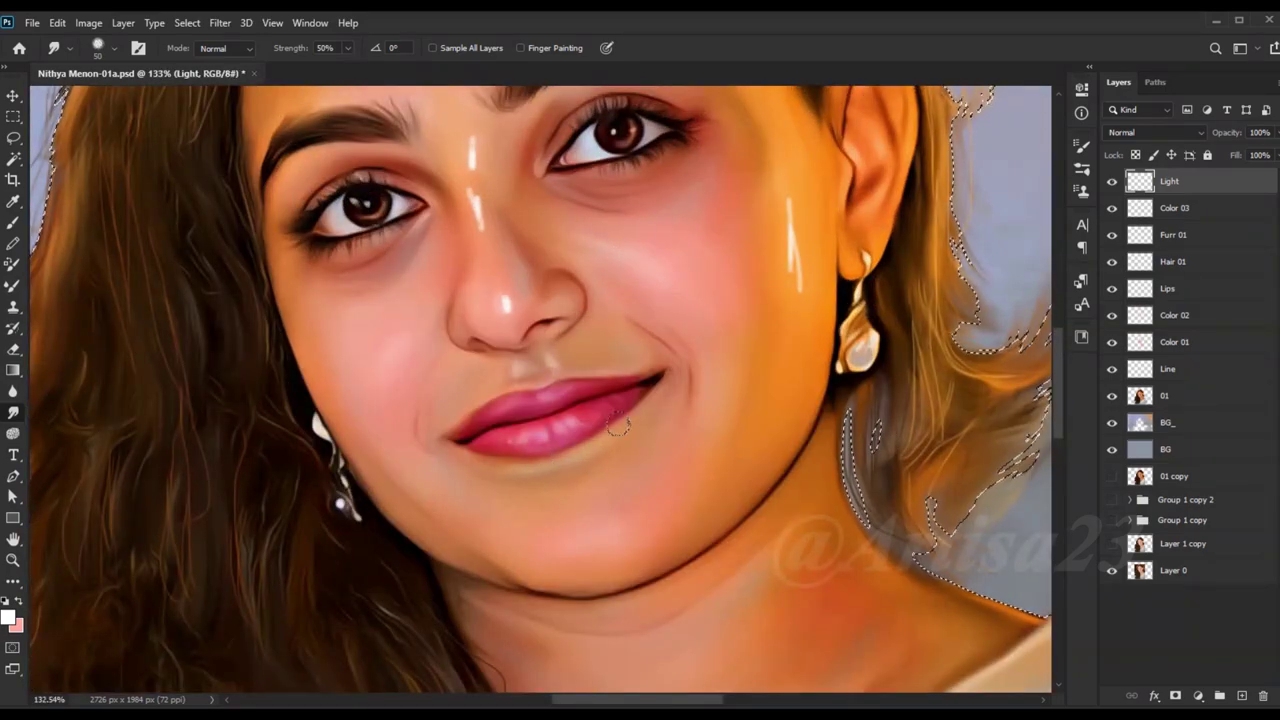
pyautogui.scroll(-1, 765, 280)
# Step: Paint a light stroke below the right lip corner and smudge it into the skin
pyautogui.press('b')
pyautogui.scroll(2, 638, 125)
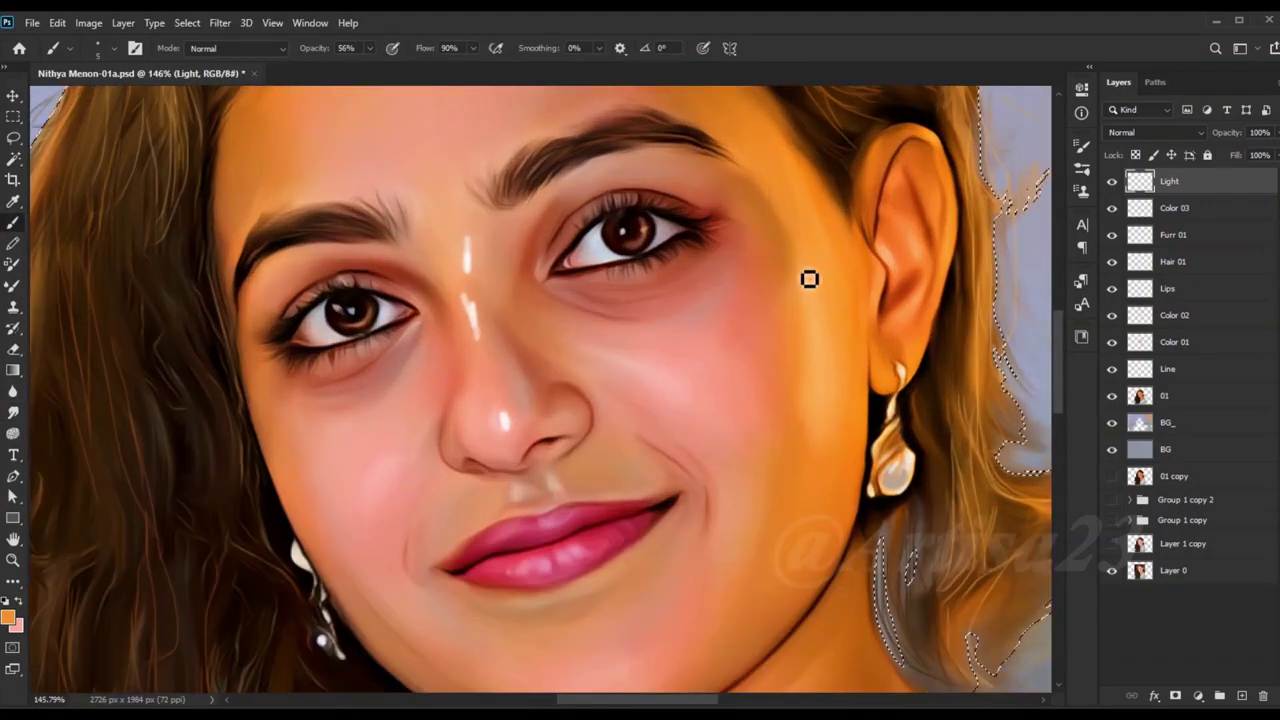
pyautogui.press('r')
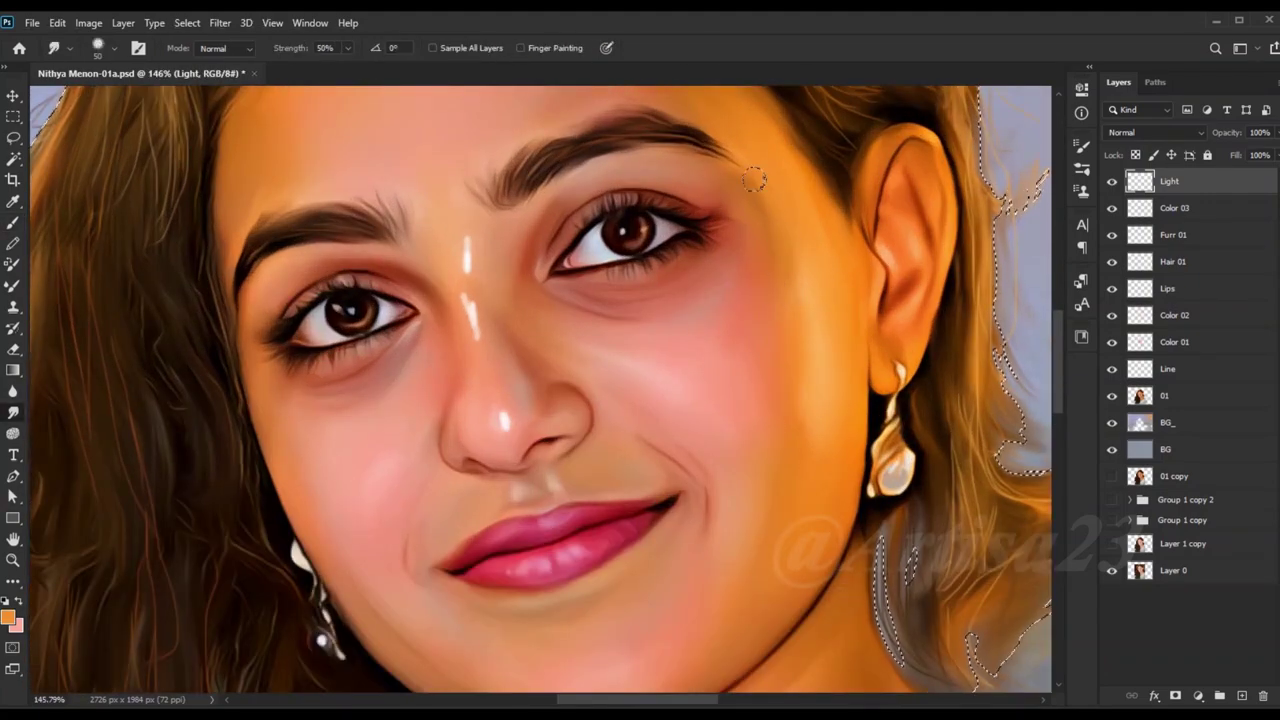
pyautogui.scroll(-1, 755, 180)
pyautogui.press('b')
pyautogui.scroll(1, 780, 297)
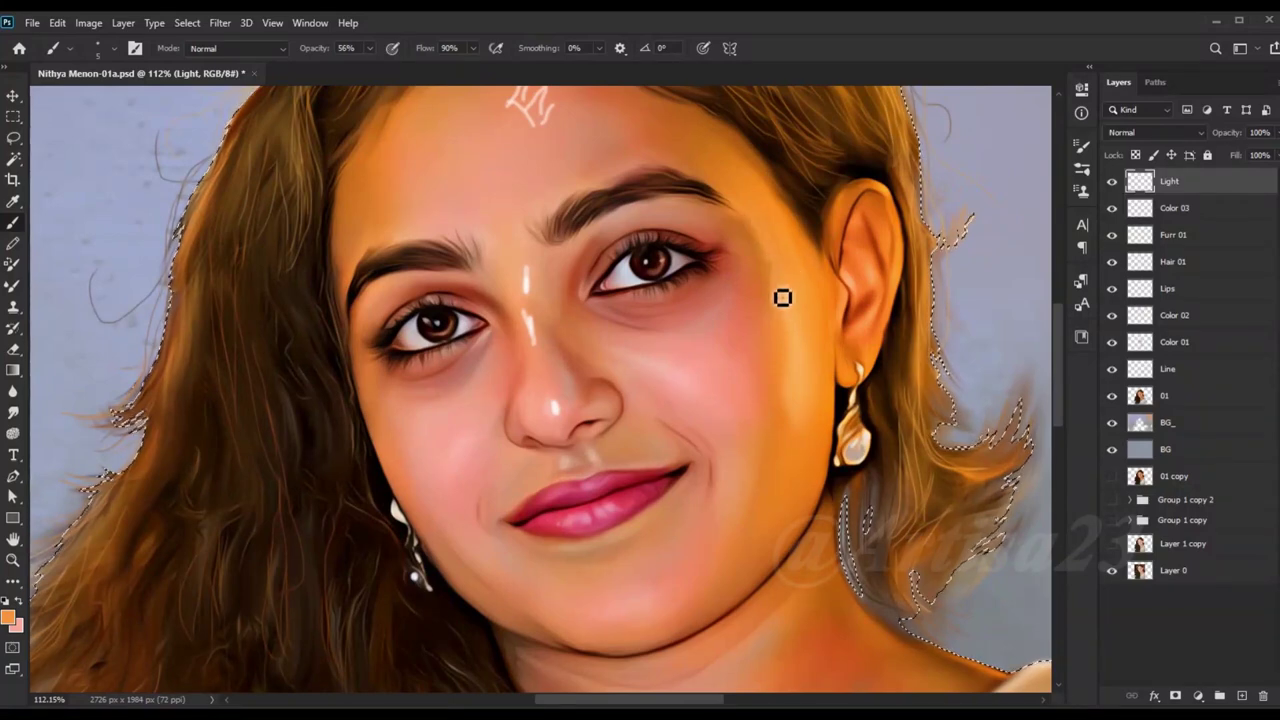
pyautogui.press('r')
pyautogui.scroll(1, 755, 285)
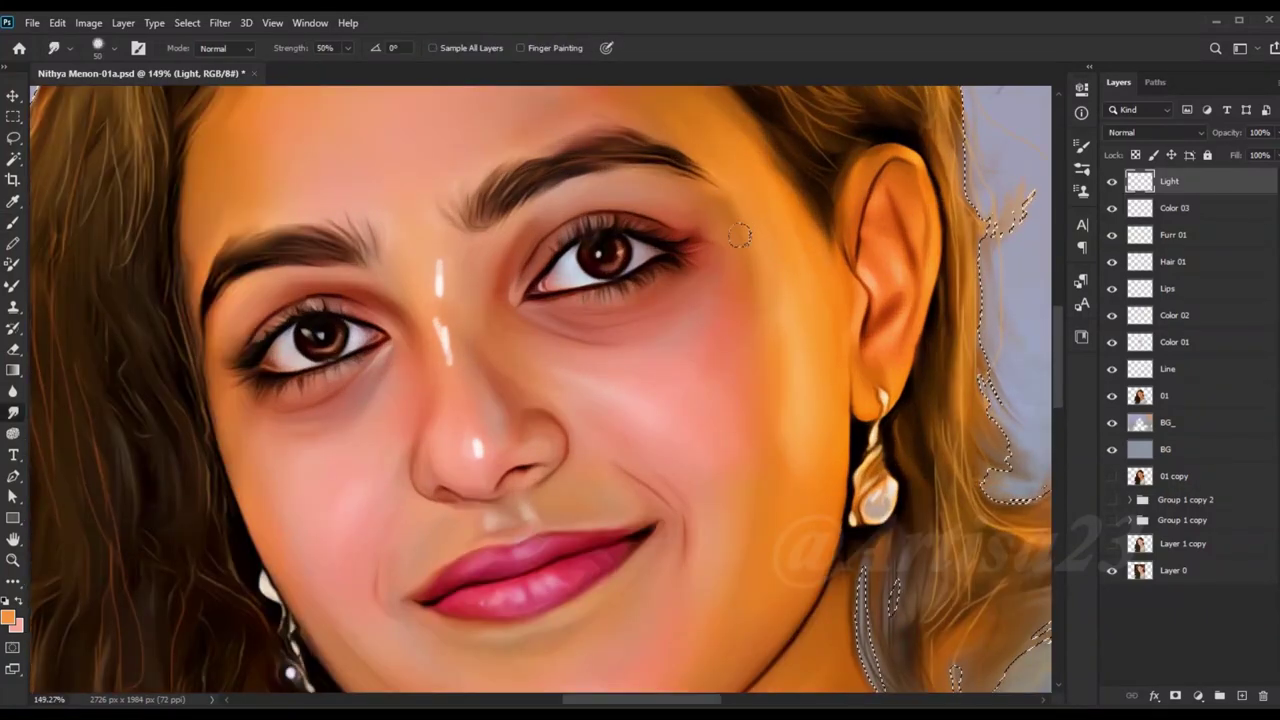
pyautogui.scroll(-1, 739, 235)
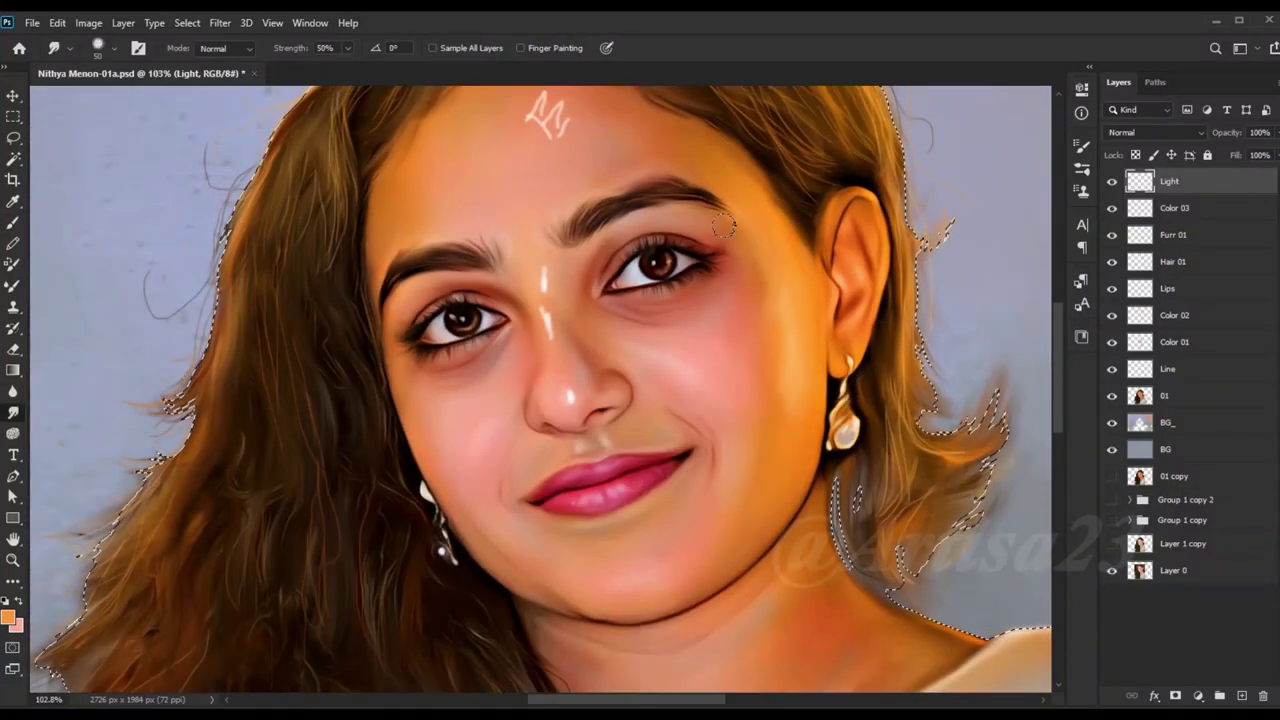
pyautogui.scroll(-1, 765, 300)
pyautogui.scroll(1, 750, 330)
pyautogui.press('b')
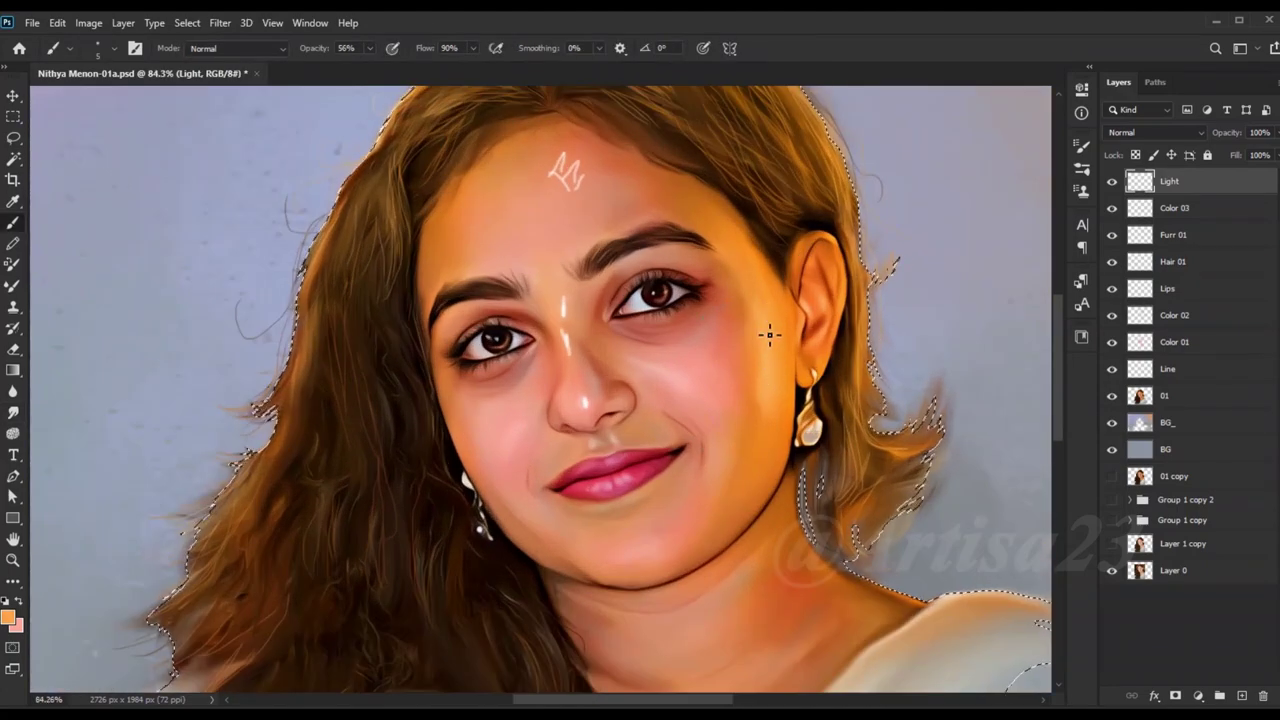
pyautogui.scroll(1, 771, 443)
pyautogui.moveTo(655, 488); pyautogui.dragTo(669, 441)
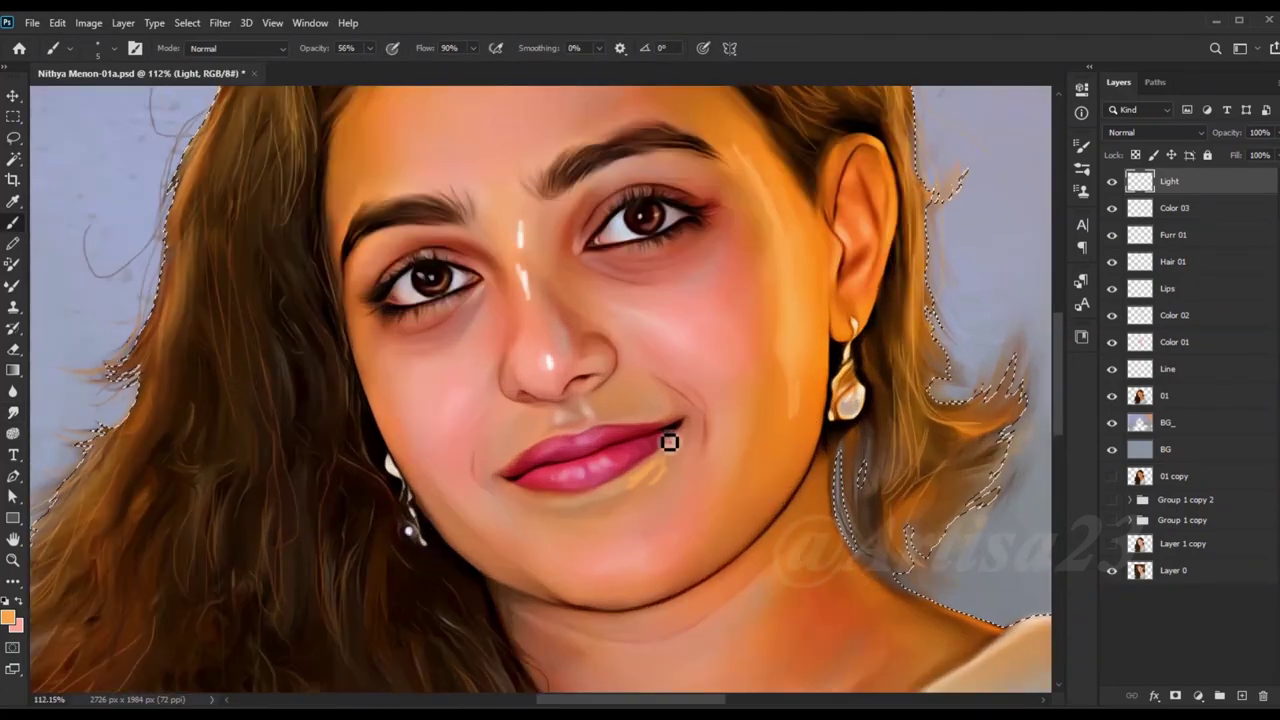
pyautogui.press('r')
pyautogui.moveTo(509, 227)
pyautogui.mouseDown()
pyautogui.moveTo(544, 267)
pyautogui.moveTo(576, 397)
pyautogui.mouseUp()
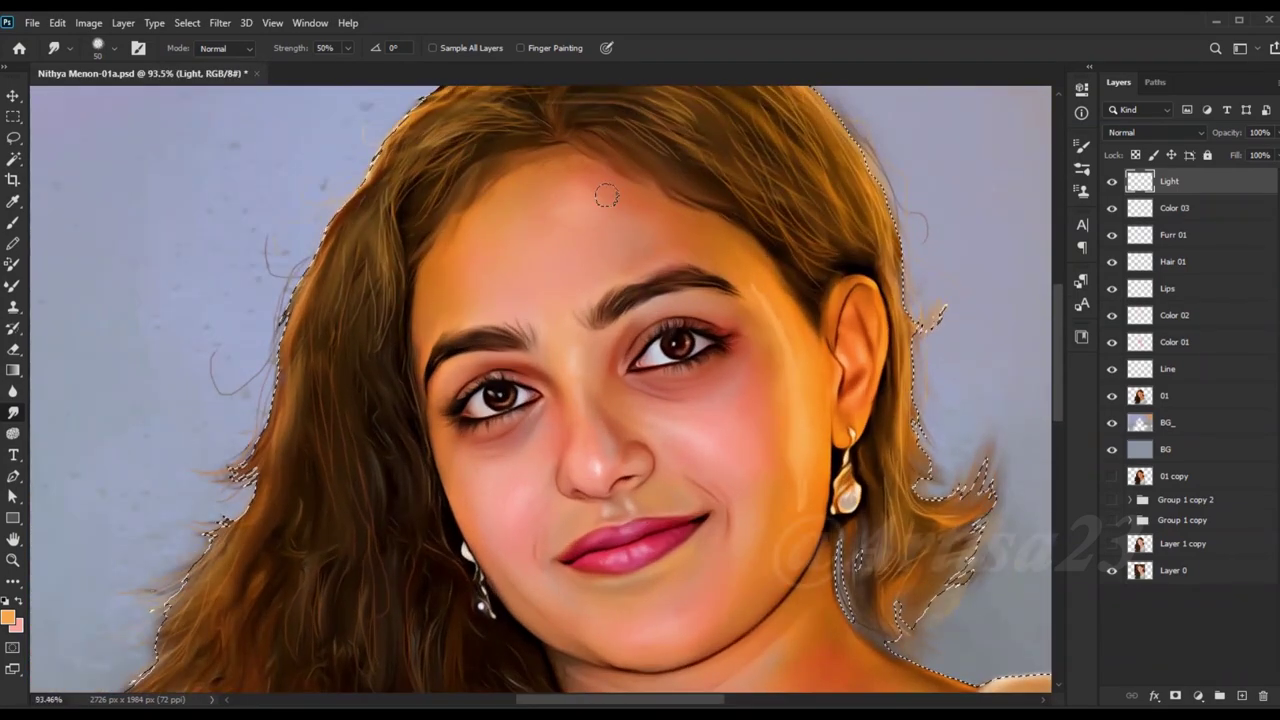
# Step: Smudge the left and right cheek highlights into the surrounding skin
pyautogui.keyDown('alt'); pyautogui.scroll(-2, 600, 212); pyautogui.keyUp('alt')
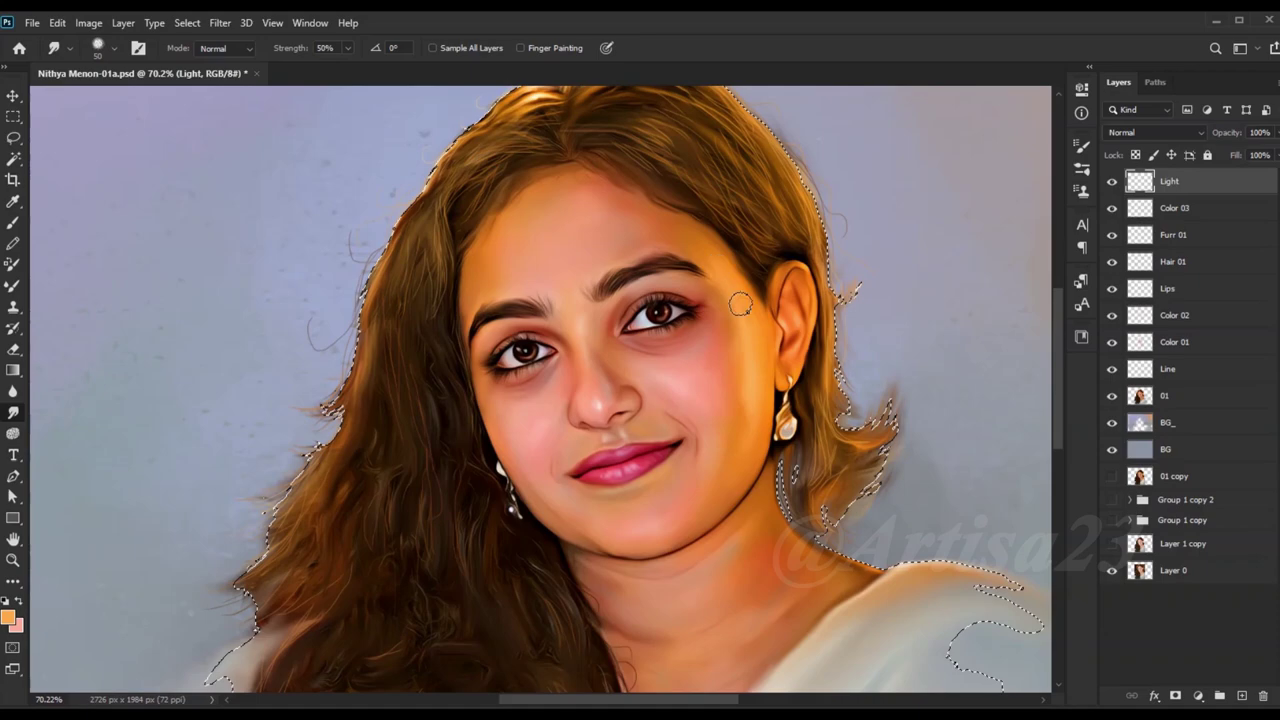
pyautogui.keyDown('alt'); pyautogui.scroll(-1, 718, 266); pyautogui.keyUp('alt')
pyautogui.keyDown('alt'); pyautogui.scroll(3, 658, 390); pyautogui.keyUp('alt')
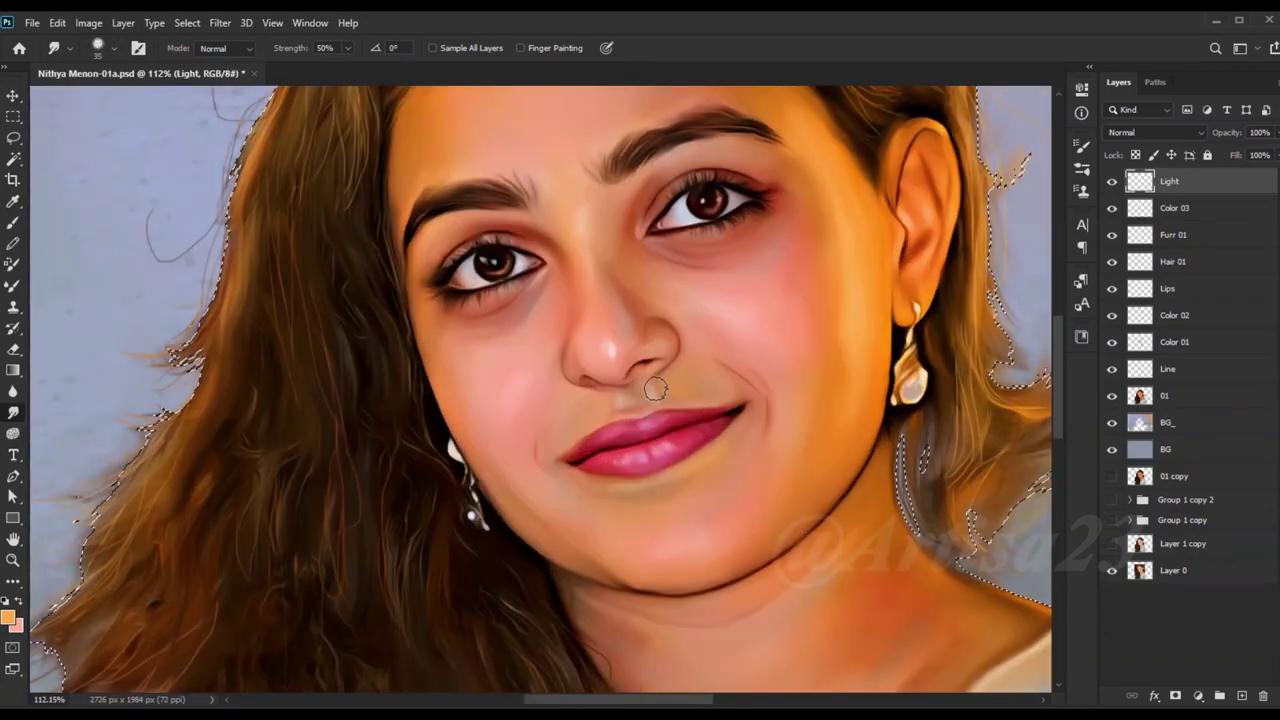
pyautogui.keyDown('alt'); pyautogui.scroll(-3, 595, 295); pyautogui.keyUp('alt')
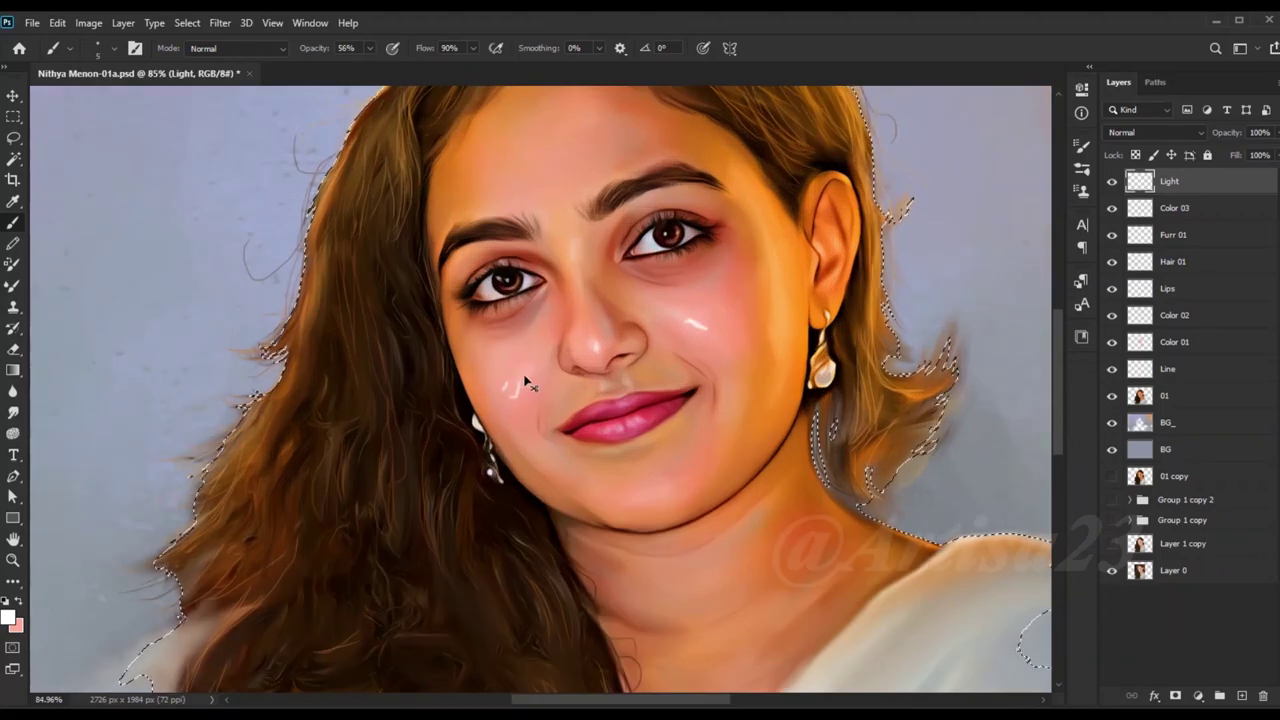
pyautogui.press('r')
pyautogui.keyDown('alt'); pyautogui.scroll(2, 520, 375); pyautogui.keyUp('alt')
pyautogui.moveTo(514, 356); pyautogui.dragTo(503, 371)
pyautogui.moveTo(785, 294); pyautogui.dragTo(750, 278)
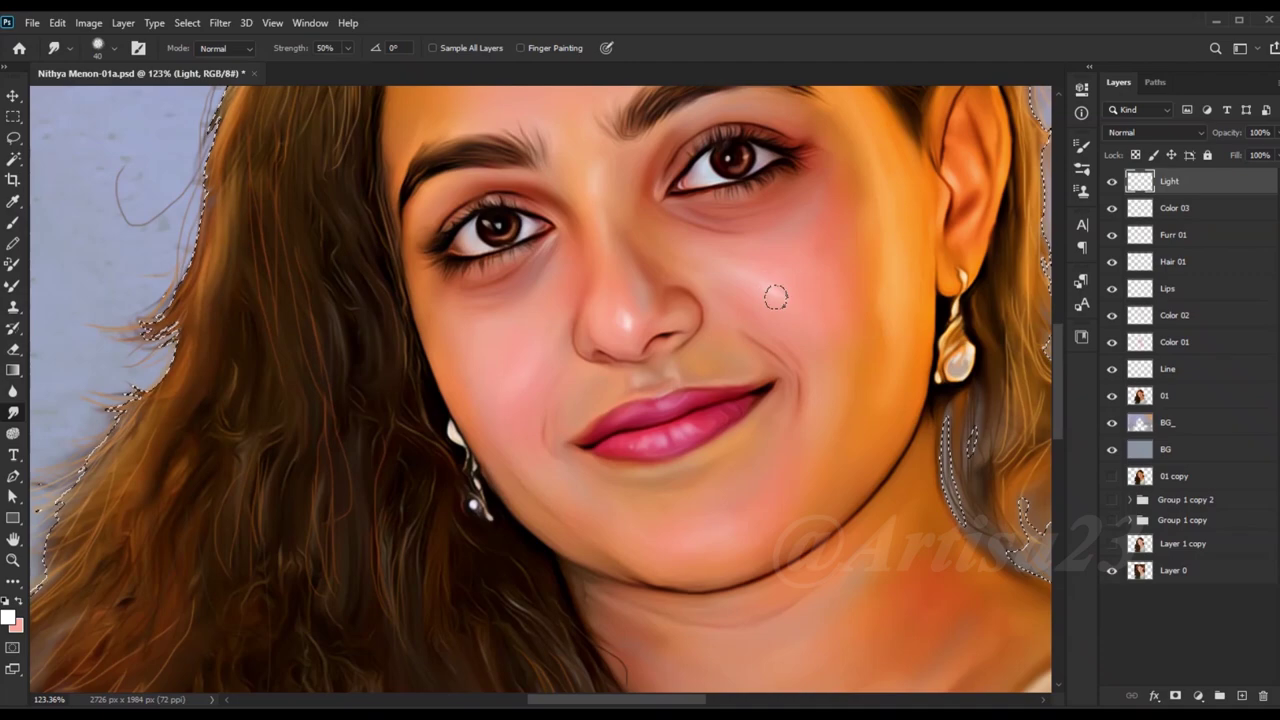
pyautogui.keyDown('alt'); pyautogui.scroll(-4, 514, 360); pyautogui.keyUp('alt')
pyautogui.keyDown('alt'); pyautogui.scroll(3, 600, 327); pyautogui.keyUp('alt')
pyautogui.keyDown('alt'); pyautogui.scroll(1, 560, 350); pyautogui.keyUp('alt')
pyautogui.keyDown('alt'); pyautogui.scroll(-2, 594, 466); pyautogui.keyUp('alt')
# Step: Alternate between the Brush and Smudge tools while reviewing the highlight blending
pyautogui.press('b')
pyautogui.keyDown('alt'); pyautogui.scroll(1, 560, 440); pyautogui.keyUp('alt')
pyautogui.keyDown('alt'); pyautogui.scroll(2, 529, 429); pyautogui.keyUp('alt')
pyautogui.keyDown('alt'); pyautogui.scroll(1, 485, 361); pyautogui.keyUp('alt')
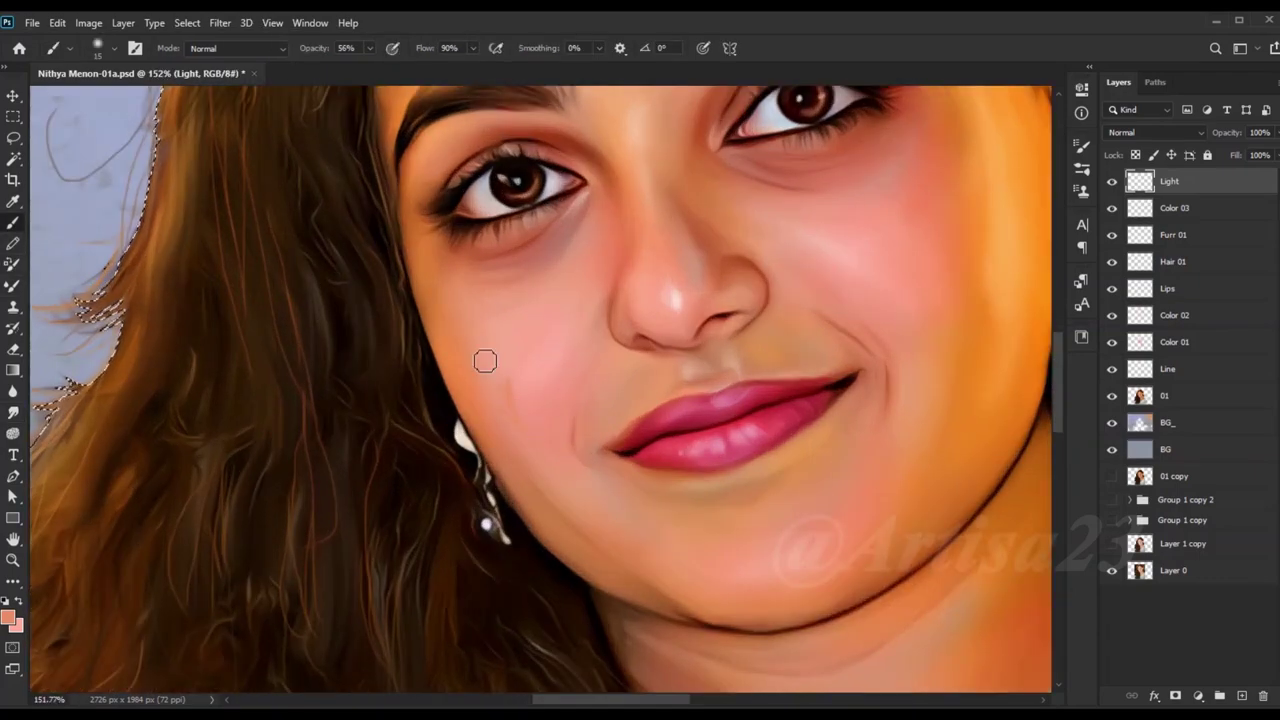
pyautogui.press('r')
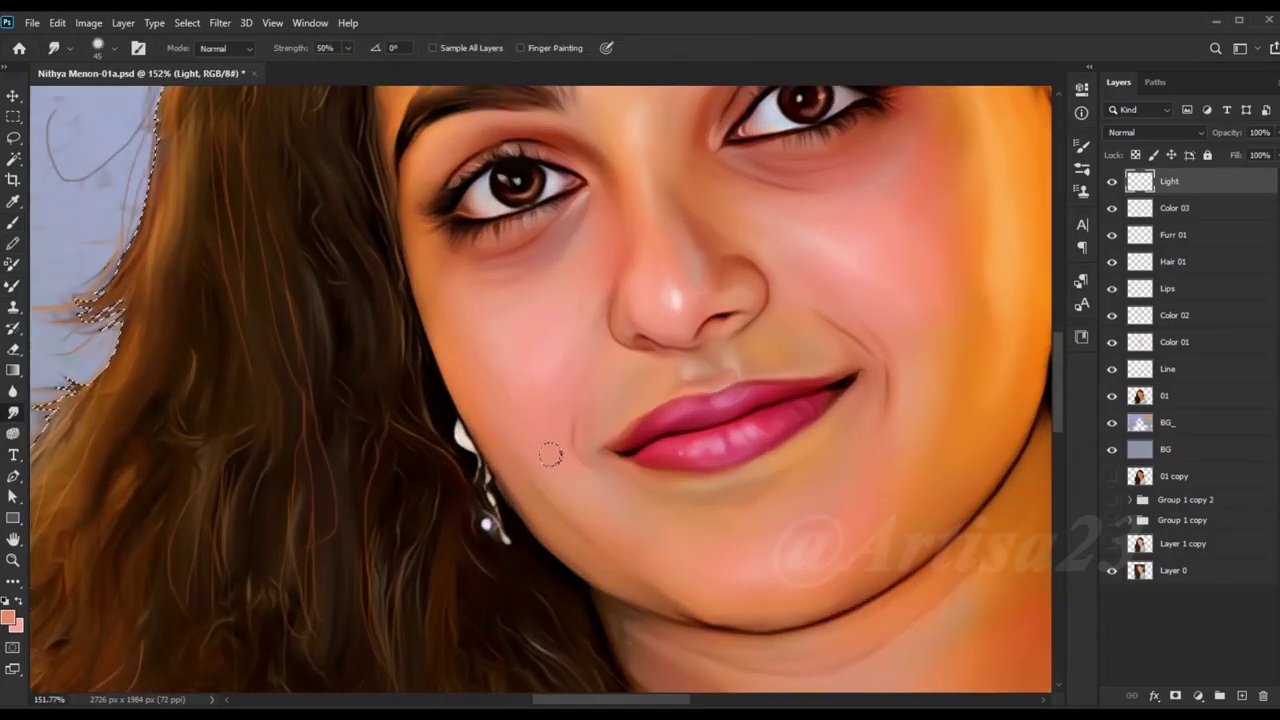
pyautogui.keyDown('alt'); pyautogui.scroll(-4, 550, 455); pyautogui.keyUp('alt')
pyautogui.keyDown('alt'); pyautogui.scroll(2, 600, 350); pyautogui.keyUp('alt')
pyautogui.press('b')
pyautogui.keyDown('alt'); pyautogui.scroll(2, 630, 293); pyautogui.keyUp('alt')
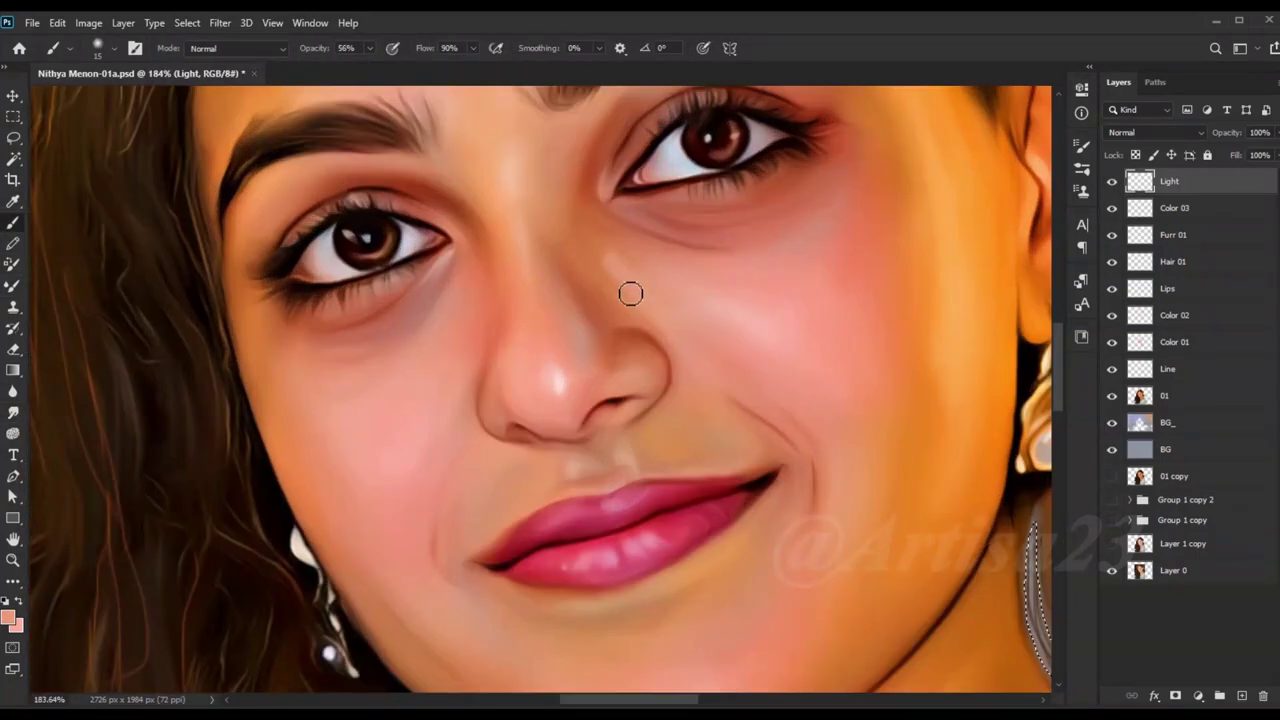
pyautogui.click(12, 413)
pyautogui.keyDown('alt'); pyautogui.scroll(-2, 590, 290); pyautogui.keyUp('alt')
pyautogui.keyDown('alt'); pyautogui.scroll(-2, 600, 330); pyautogui.keyUp('alt')
pyautogui.keyDown('alt'); pyautogui.scroll(1, 601, 338); pyautogui.keyUp('alt')
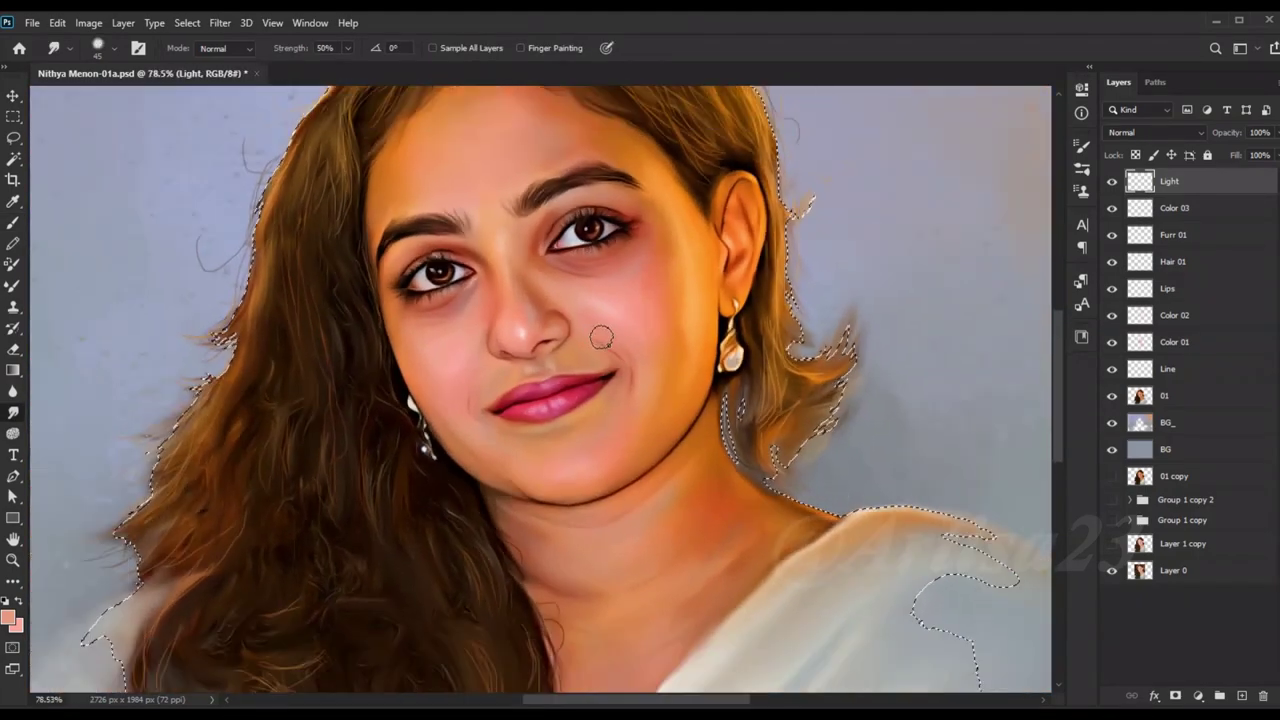
pyautogui.keyDown('alt'); pyautogui.scroll(1, 528, 183); pyautogui.keyUp('alt')
pyautogui.press('b')
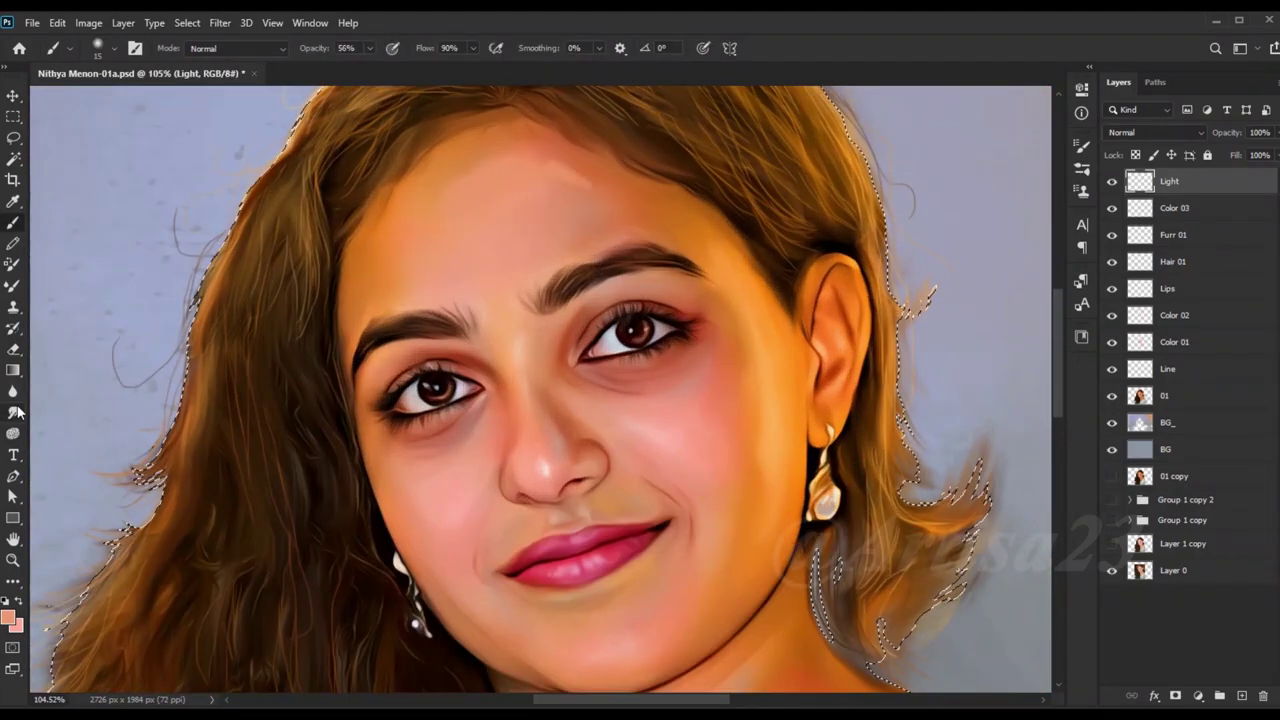
pyautogui.click(14, 413)
pyautogui.keyDown('alt'); pyautogui.scroll(1, 545, 140); pyautogui.keyUp('alt')
pyautogui.keyDown('alt'); pyautogui.scroll(-1, 549, 175); pyautogui.keyUp('alt')
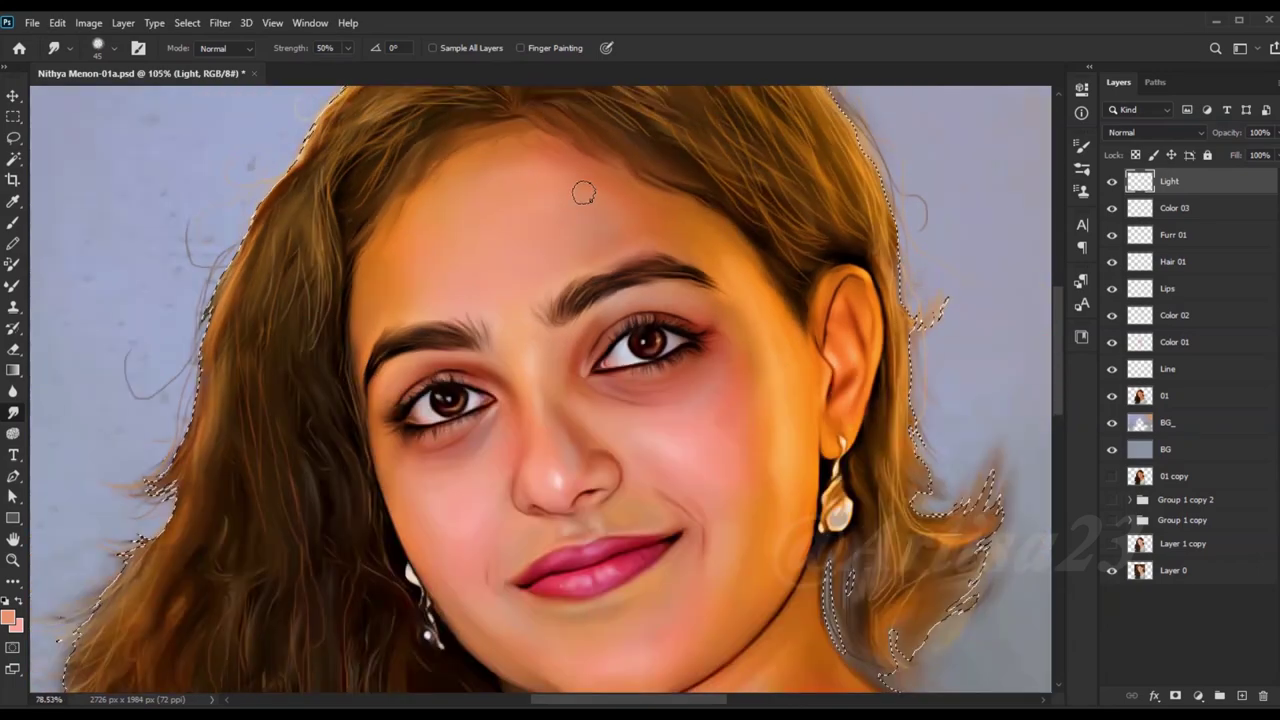
pyautogui.keyDown('alt'); pyautogui.scroll(-1, 583, 191); pyautogui.keyUp('alt')
pyautogui.keyDown('alt'); pyautogui.scroll(1, 528, 238); pyautogui.keyUp('alt')
pyautogui.keyDown('alt'); pyautogui.scroll(1, 528, 238); pyautogui.keyUp('alt')
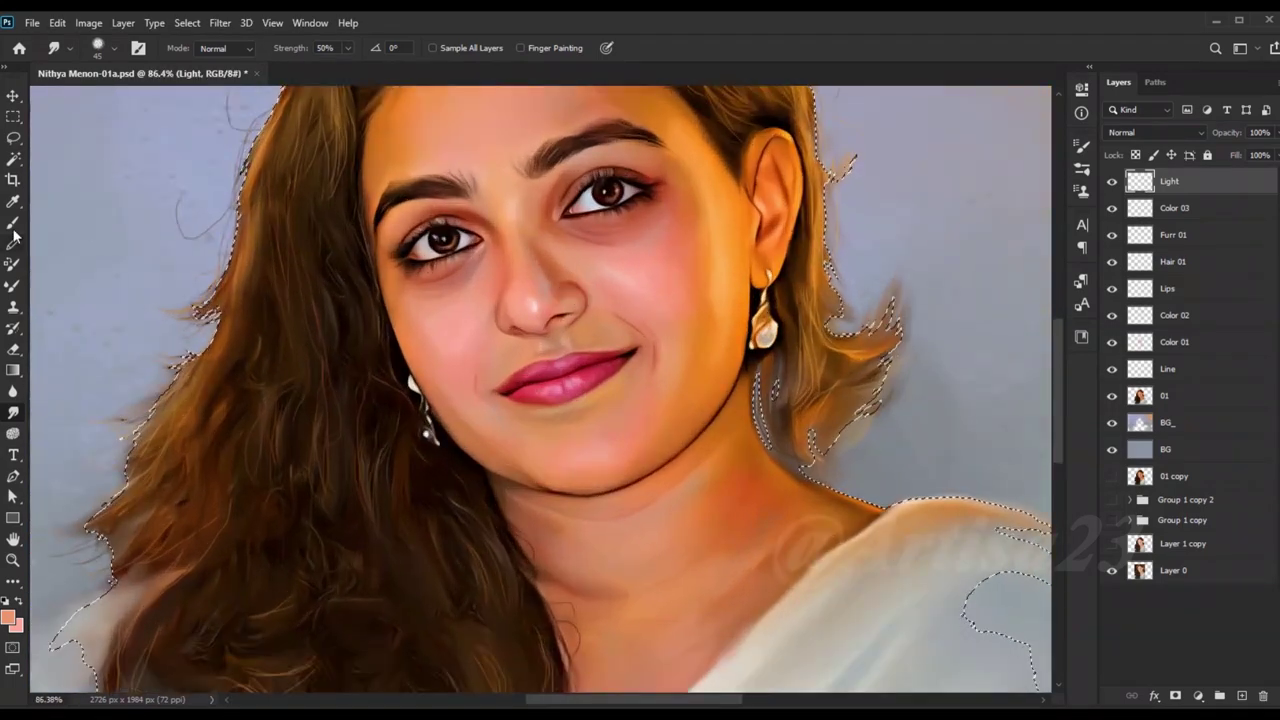
pyautogui.keyDown('alt'); pyautogui.scroll(1, 511, 237); pyautogui.keyUp('alt')
pyautogui.press('b')
pyautogui.click(14, 412)
pyautogui.keyDown('alt'); pyautogui.scroll(1, 575, 230); pyautogui.keyUp('alt')
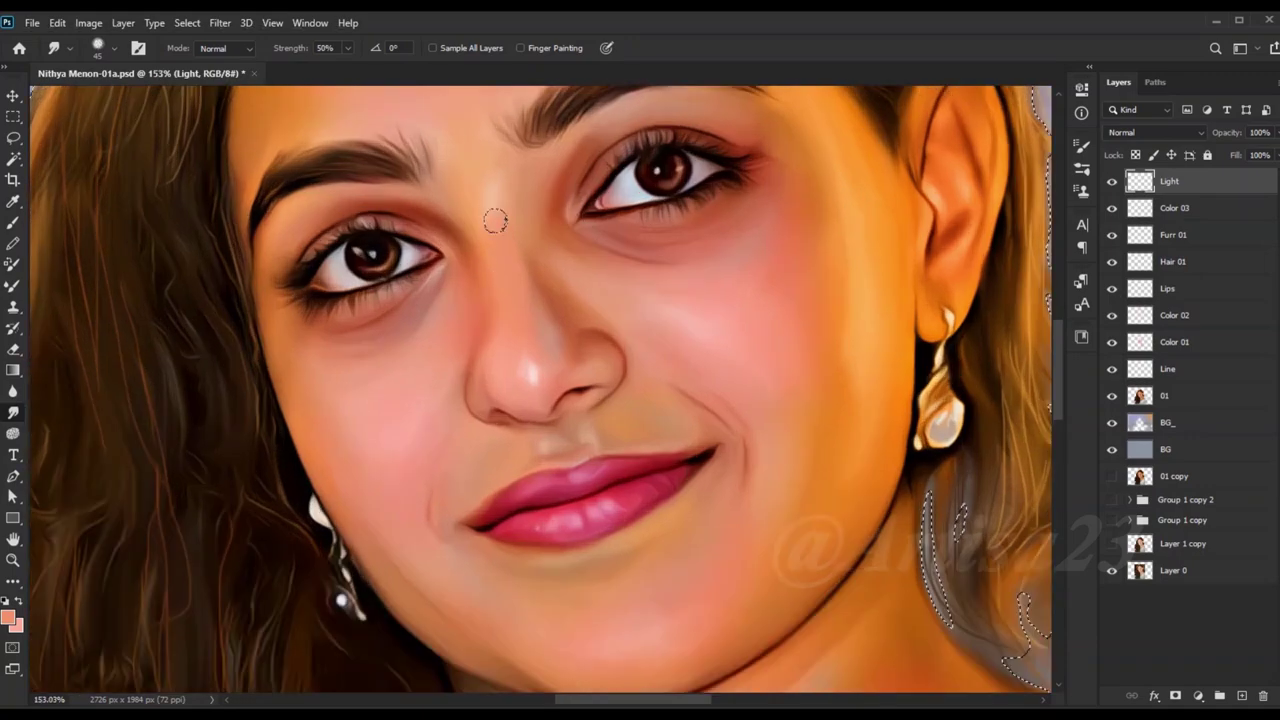
pyautogui.keyDown('alt'); pyautogui.scroll(-1, 506, 199); pyautogui.keyUp('alt')
pyautogui.press('b')
pyautogui.keyDown('alt'); pyautogui.scroll(2, 542, 268); pyautogui.keyUp('alt')
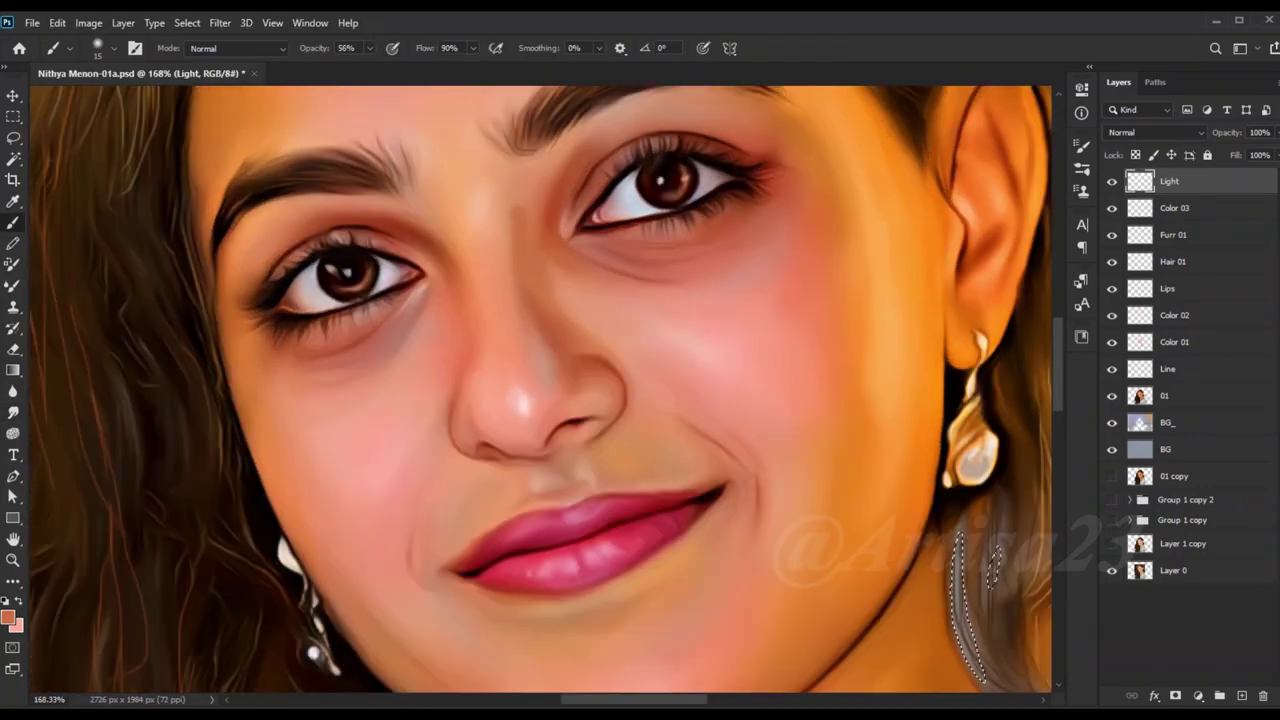
pyautogui.press('r')
pyautogui.keyDown('alt'); pyautogui.scroll(-1, 495, 225); pyautogui.keyUp('alt')
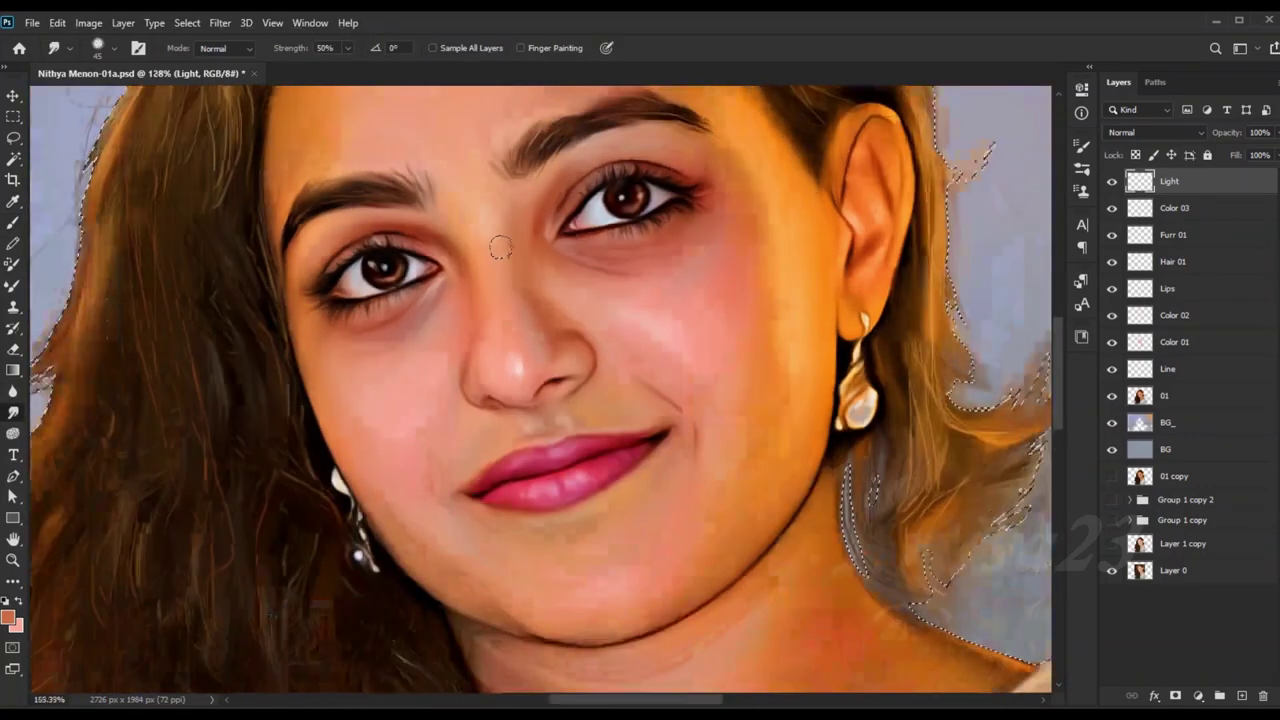
pyautogui.keyDown('alt'); pyautogui.scroll(1, 510, 290); pyautogui.keyUp('alt')
pyautogui.press('b')
pyautogui.keyDown('alt'); pyautogui.scroll(1, 486, 292); pyautogui.keyUp('alt')
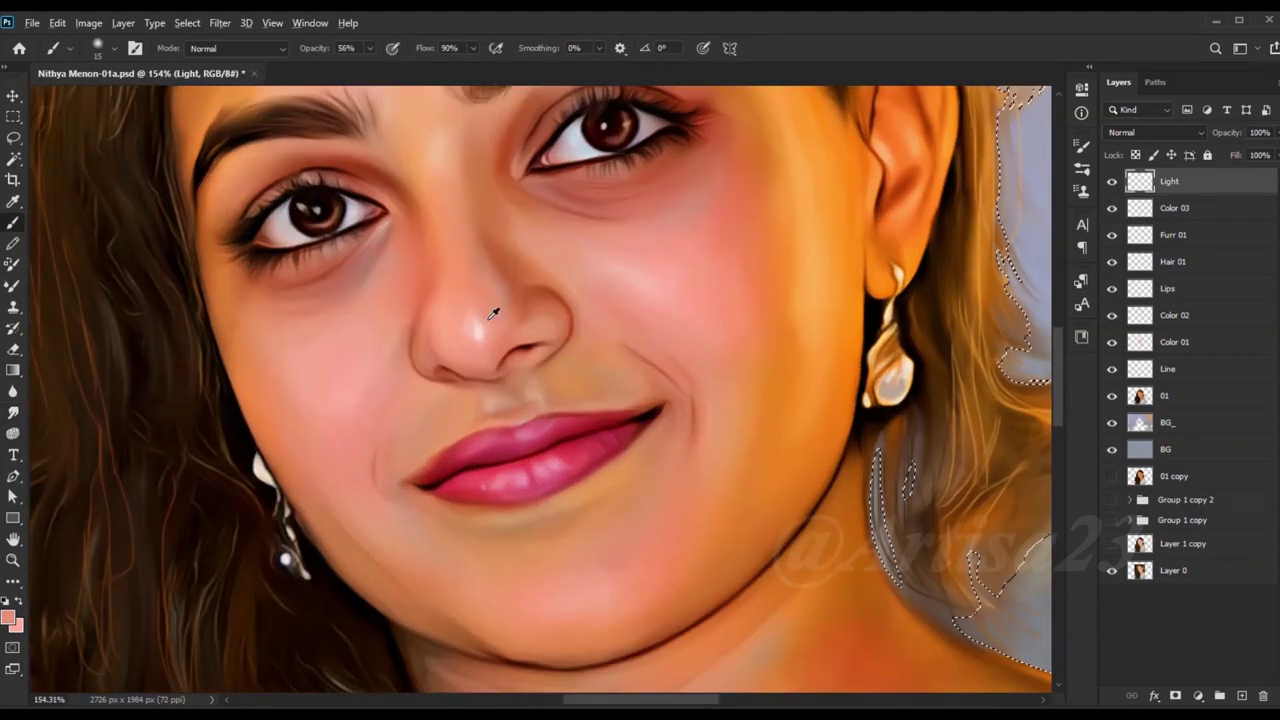
pyautogui.click(15, 411)
# Step: With white as the paint colour, smudge the cheek and chin highlights into the skin
pyautogui.press('b')
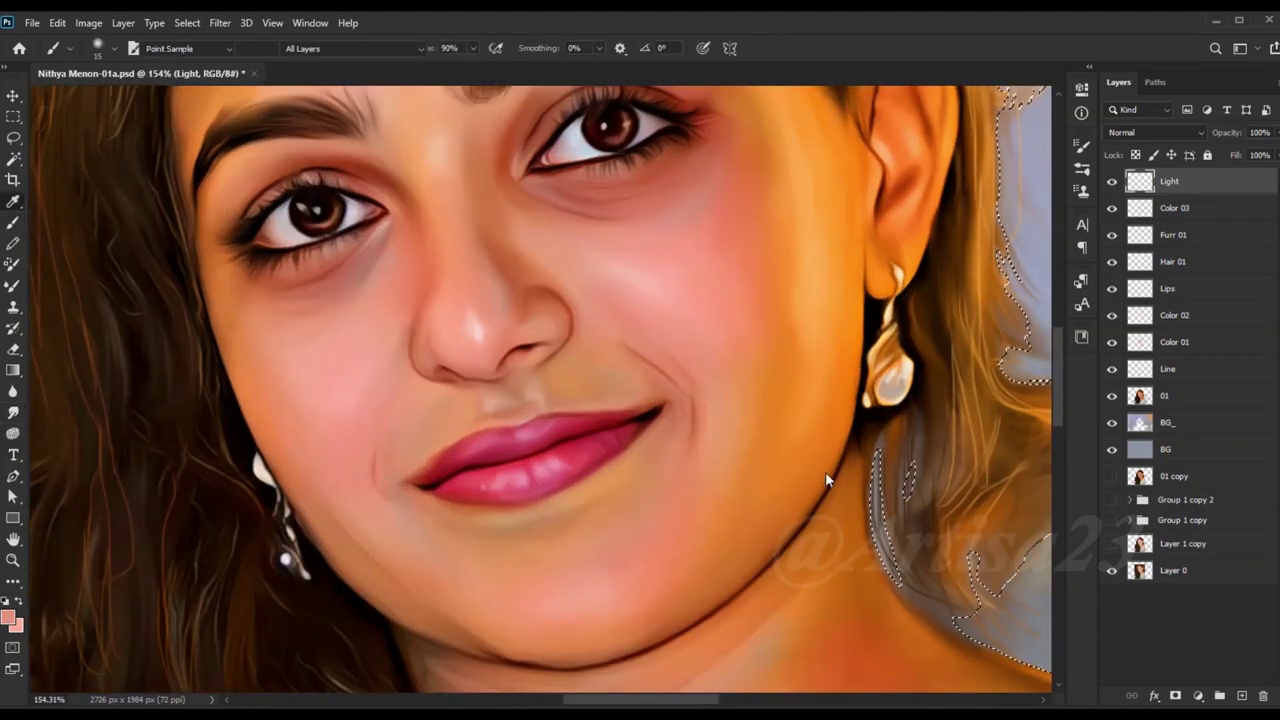
pyautogui.press('x')
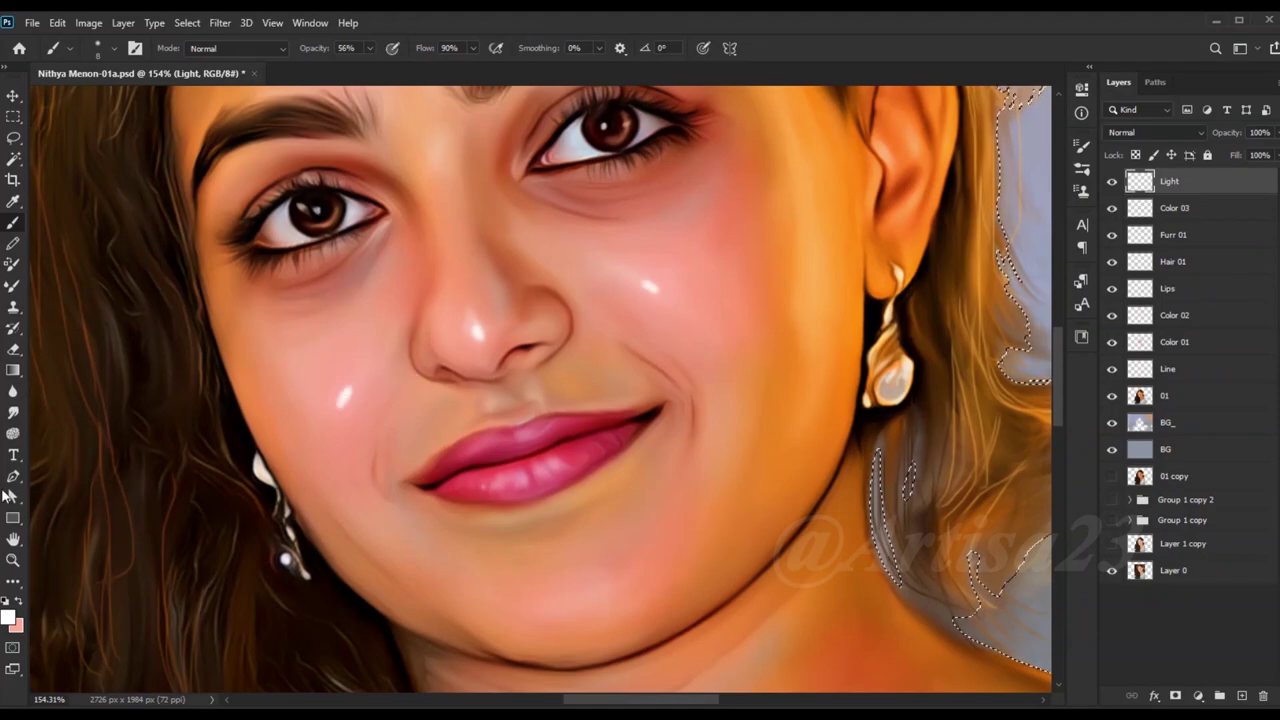
pyautogui.press('r')
pyautogui.moveTo(345, 398); pyautogui.dragTo(340, 391)
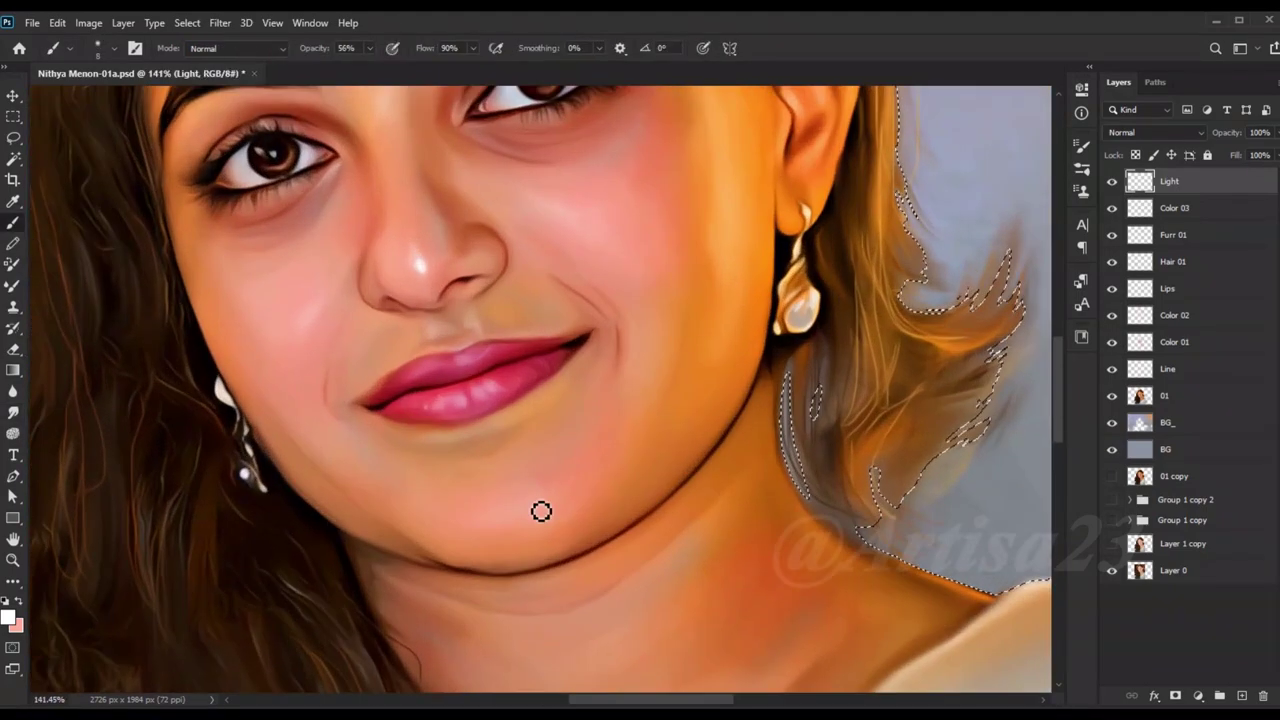
pyautogui.press('b')
pyautogui.click(10, 415)
pyautogui.moveTo(552, 490); pyautogui.dragTo(583, 466)
# Step: Deselect and save the file
pyautogui.scroll(-3, 566, 491)
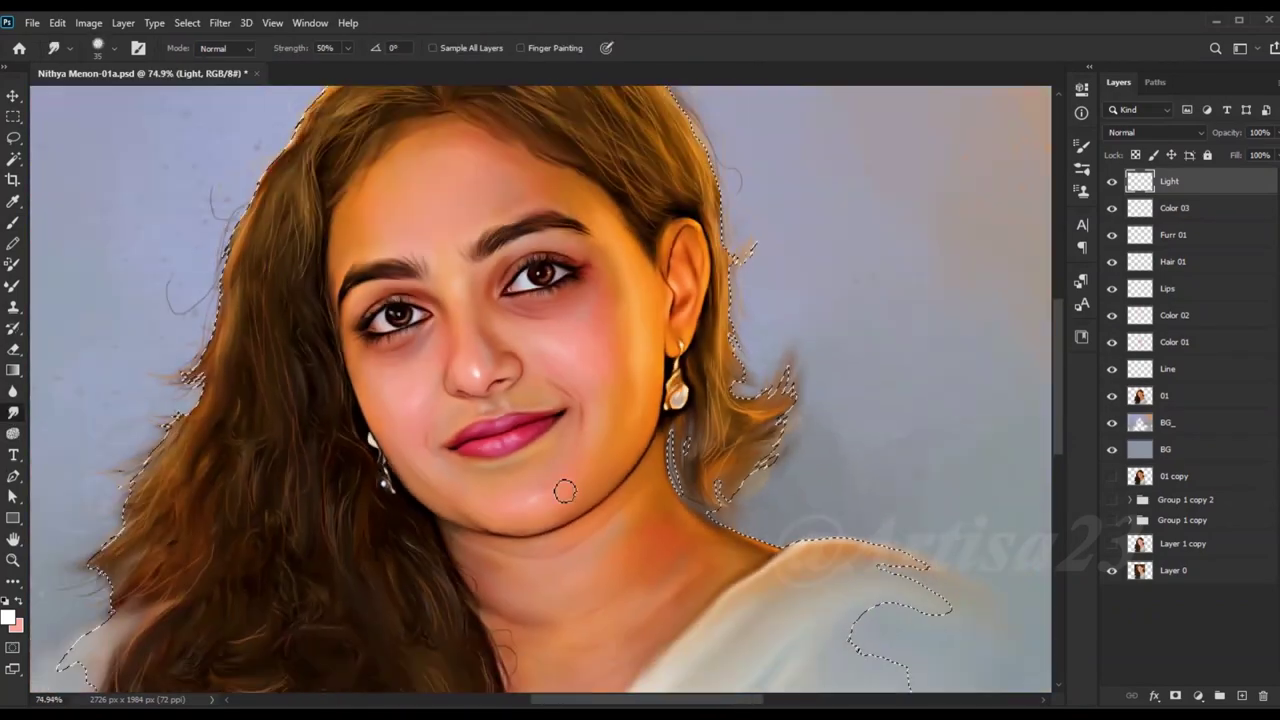
pyautogui.scroll(-2, 502, 440)
pyautogui.scroll(-1, 571, 457)
pyautogui.hotkey('ctrl', 'd')
pyautogui.hotkey('ctrl', 's')
# Step: Select the layers from Light down to BG and group them into Group 1
pyautogui.scroll(3, 527, 410)
pyautogui.scroll(-3, 527, 410)
pyautogui.keyDown('shift'); pyautogui.click(1187, 453); pyautogui.keyUp('shift')
pyautogui.hotkey('ctrl', 'g')
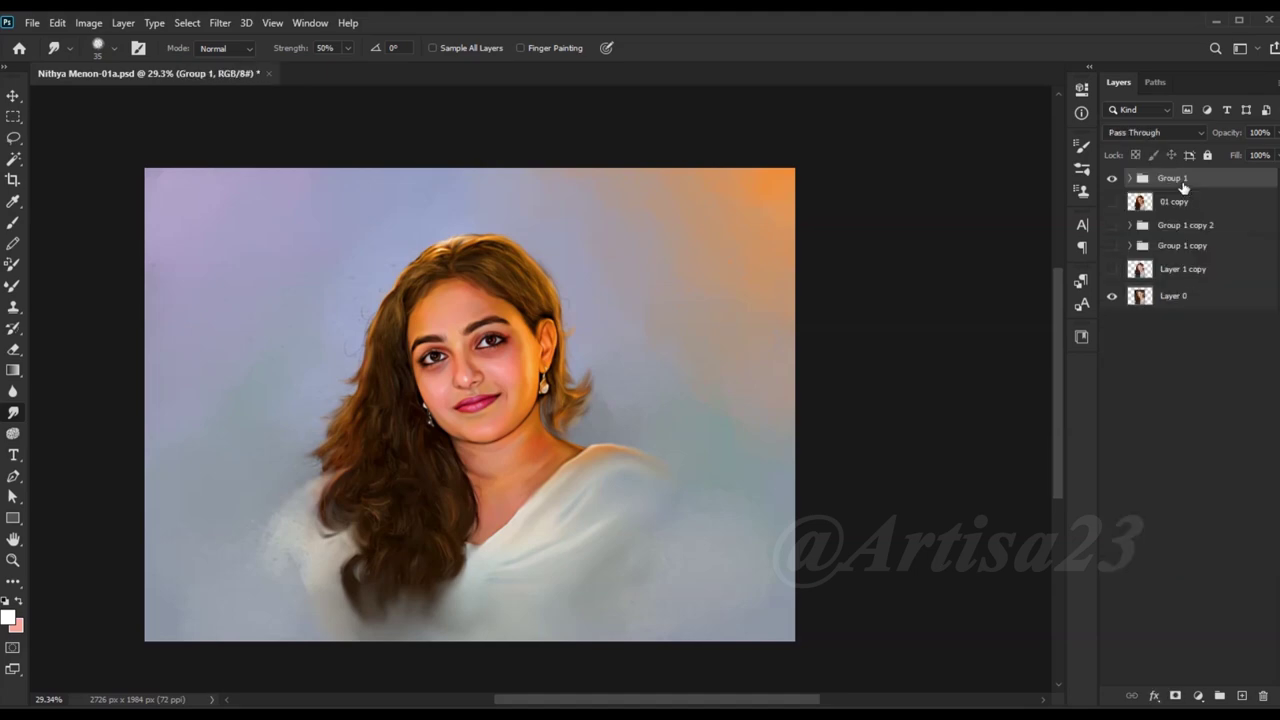
# Step: Duplicate Group 1 as a backup and merge Light through 01 into one layer 01
pyautogui.hotkey('ctrl', 'j')
pyautogui.click(1130, 178)
pyautogui.rightClick(1183, 202)
pyautogui.click(1014, 491)
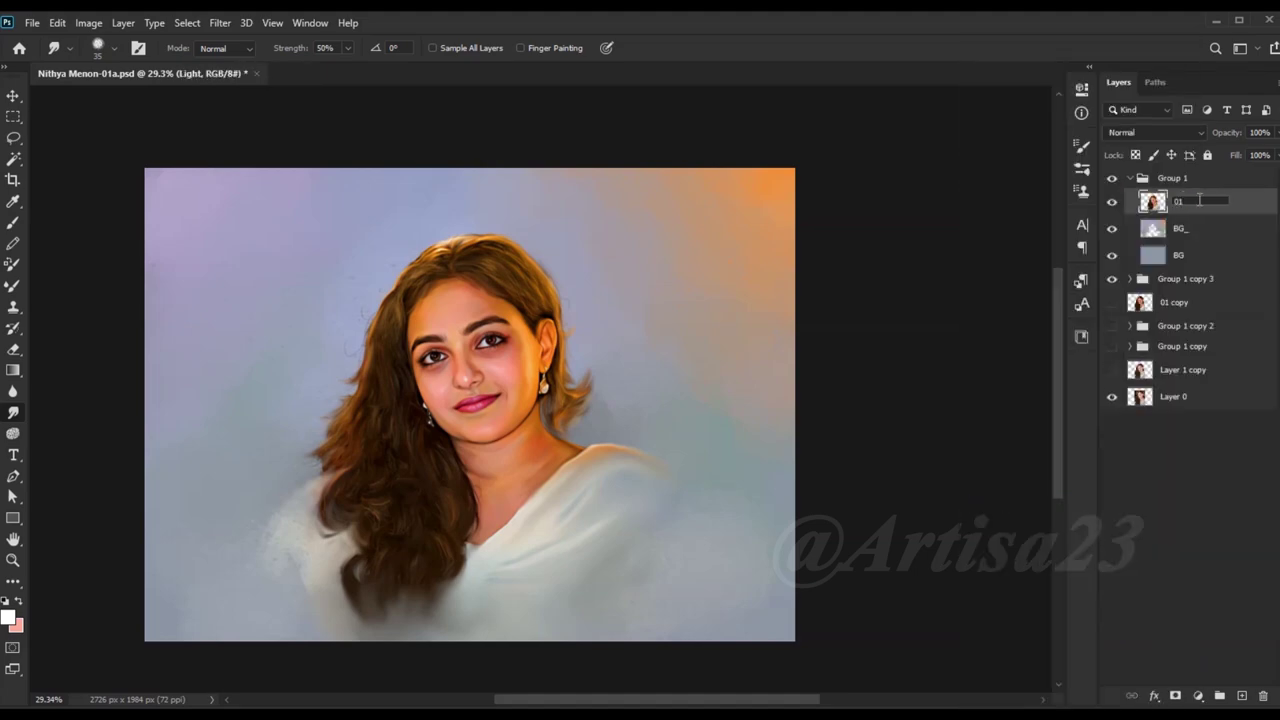
pyautogui.scroll(-1, 514, 320)
pyautogui.scroll(1, 666, 297)
pyautogui.scroll(1, 666, 297)
# Step: Add a layer mask to 01 and paint black with a large soft brush to fade the hair bottom
pyautogui.click(1175, 695)
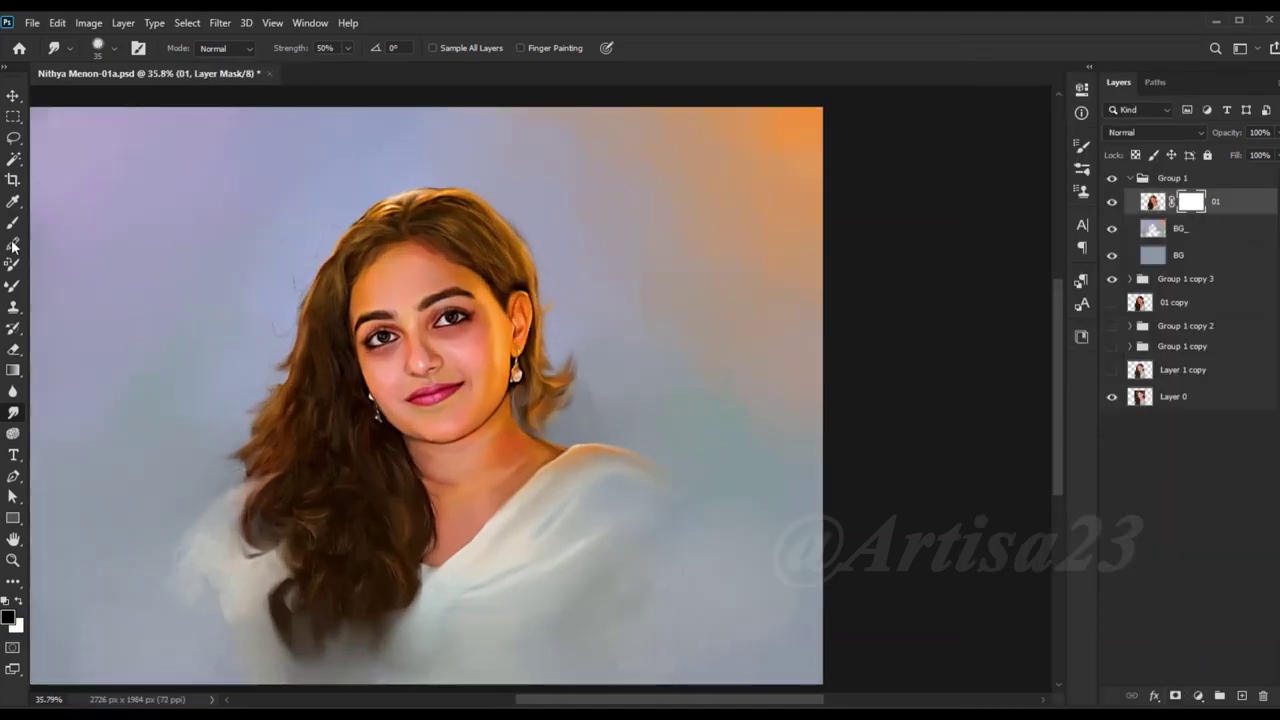
pyautogui.press('b')
pyautogui.click(1081, 146)
pyautogui.click(1081, 146)
pyautogui.scroll(1, 590, 286)
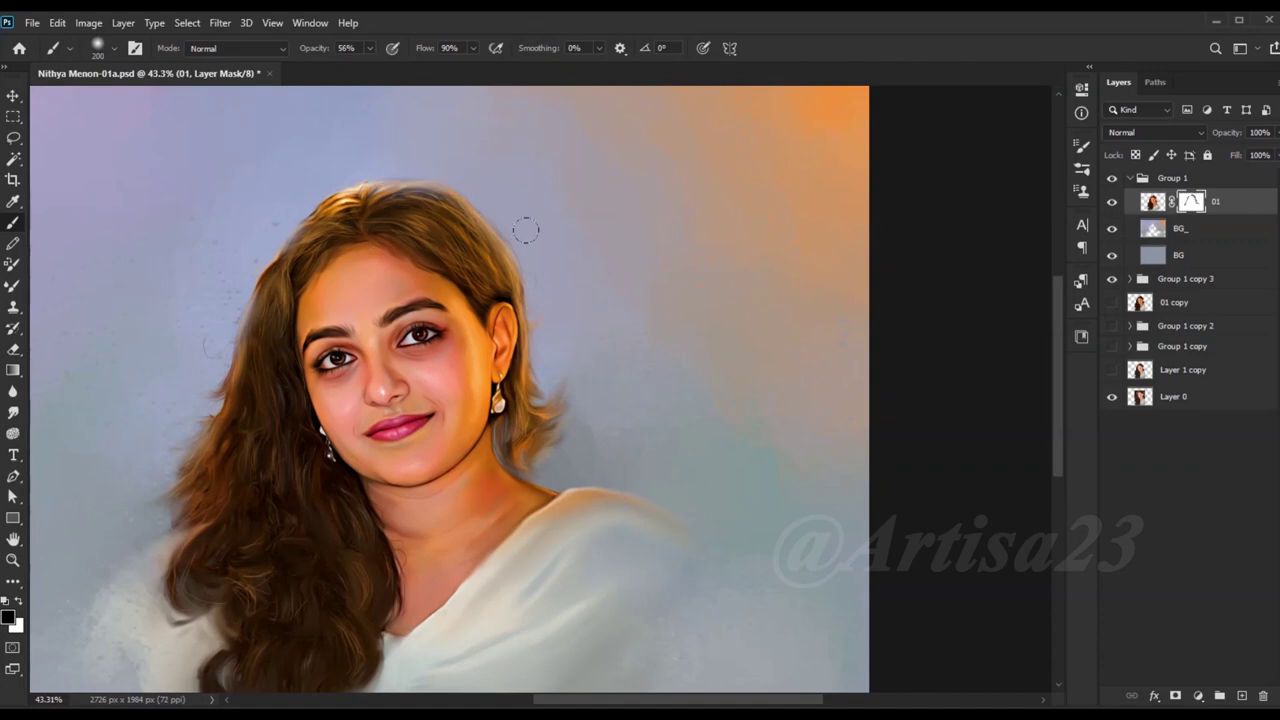
pyautogui.scroll(-1, 600, 245)
pyautogui.scroll(2, 289, 390)
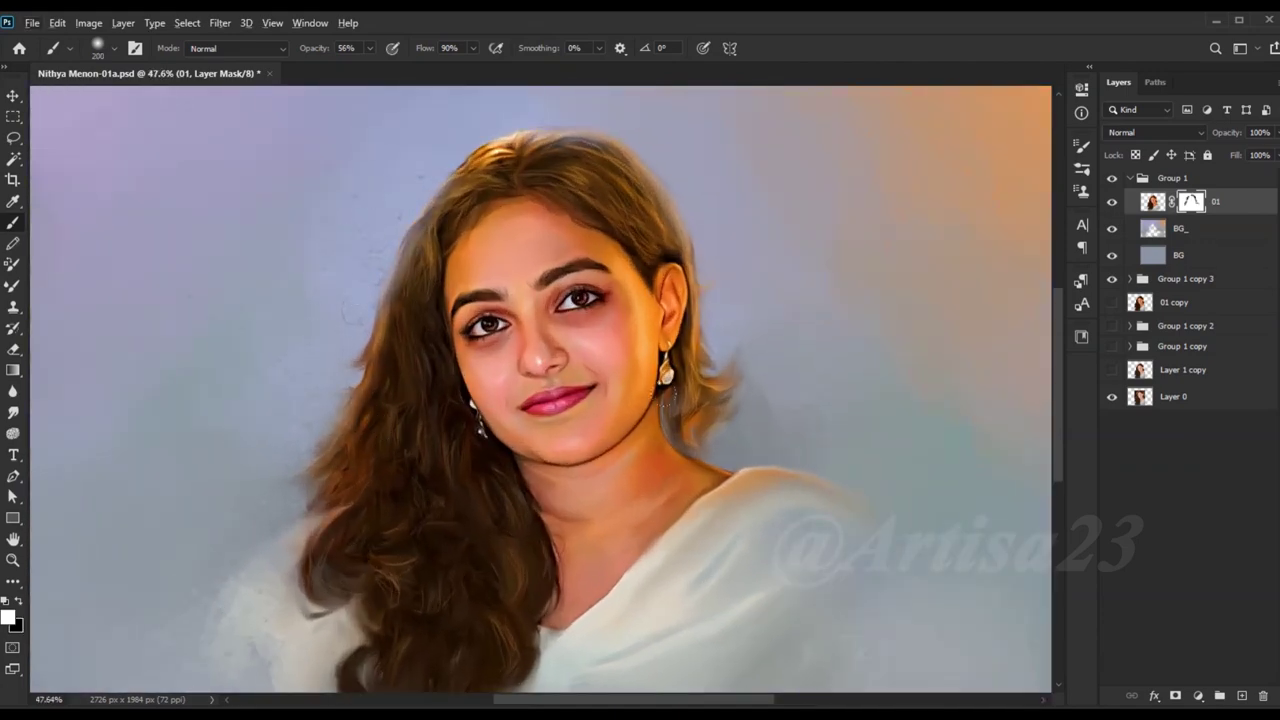
pyautogui.scroll(-2, 637, 435)
pyautogui.scroll(-3, 791, 463)
pyautogui.scroll(1, 660, 423)
pyautogui.scroll(1, 660, 423)
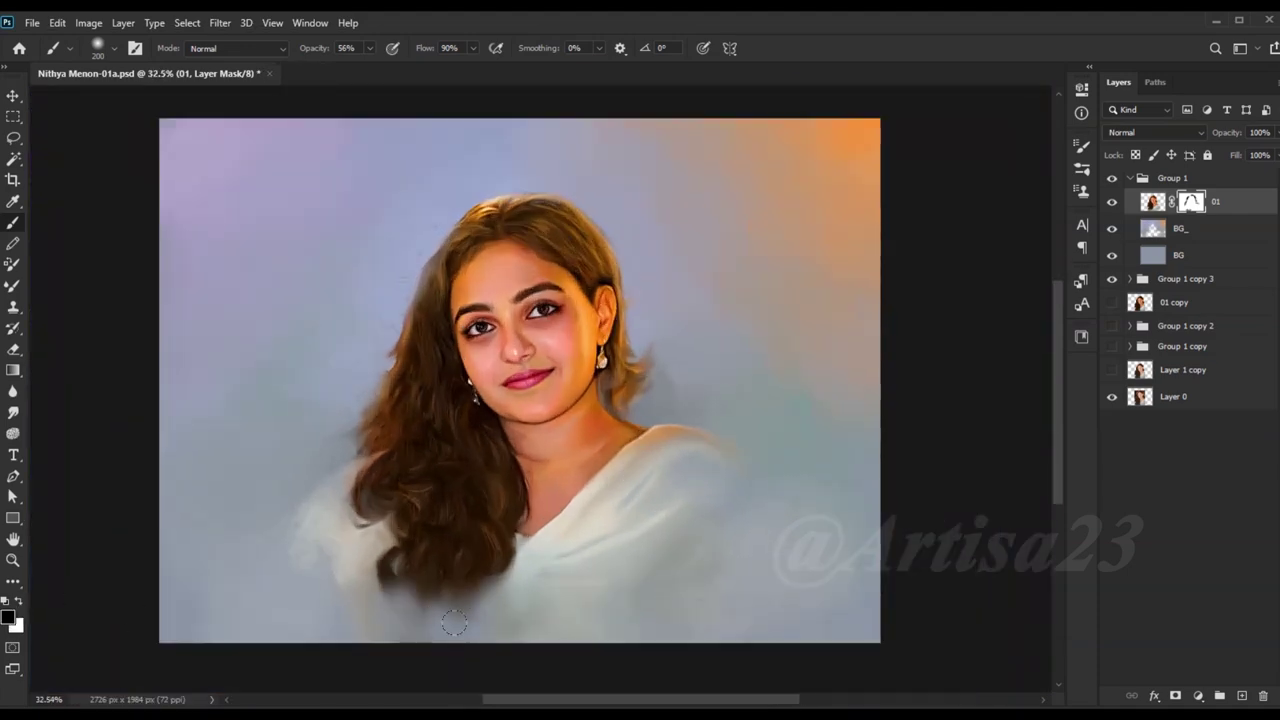
pyautogui.moveTo(523, 627); pyautogui.dragTo(350, 582)
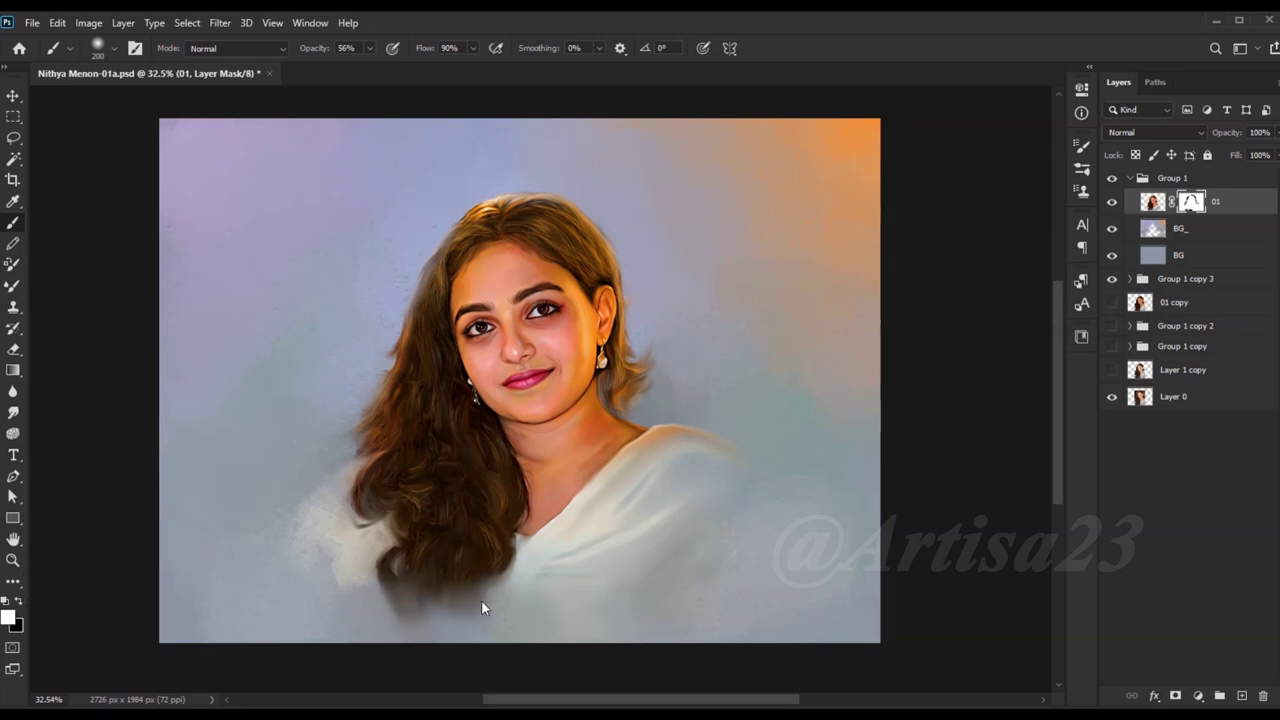
pyautogui.moveTo(389, 618); pyautogui.dragTo(446, 625)
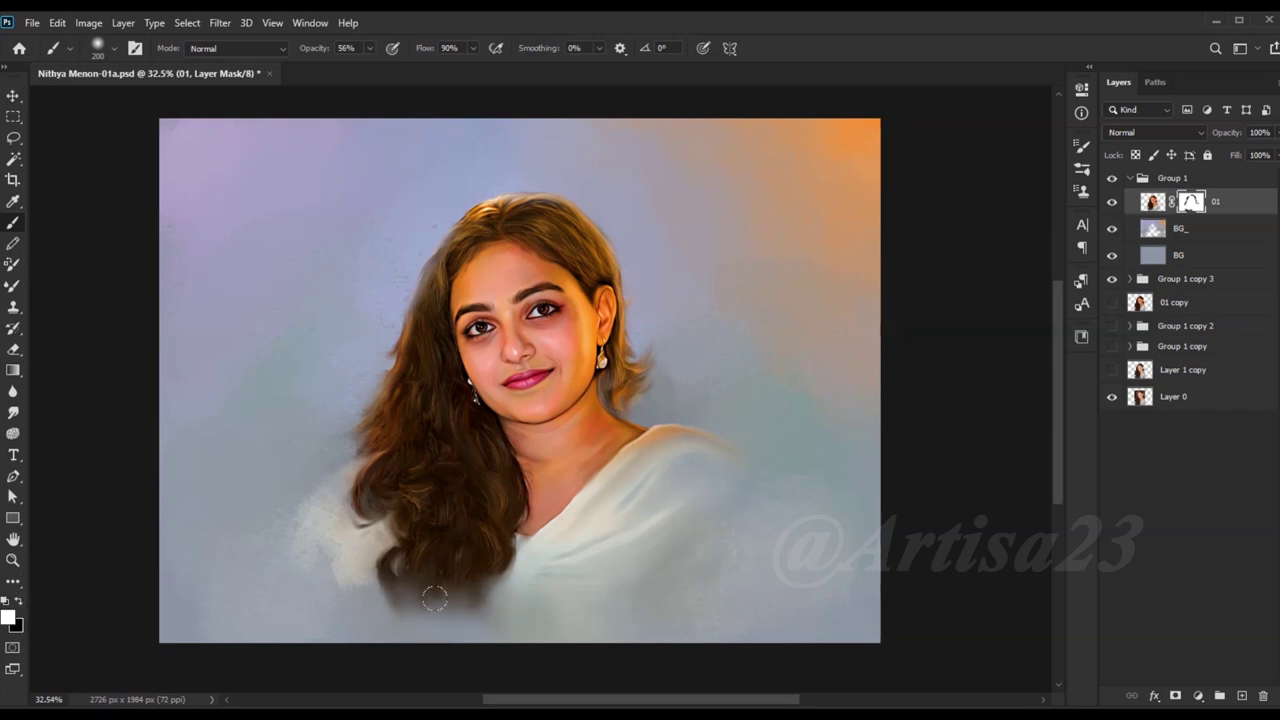
# Step: Add a new empty layer, Layer 4, above 01
pyautogui.scroll(-1, 689, 406)
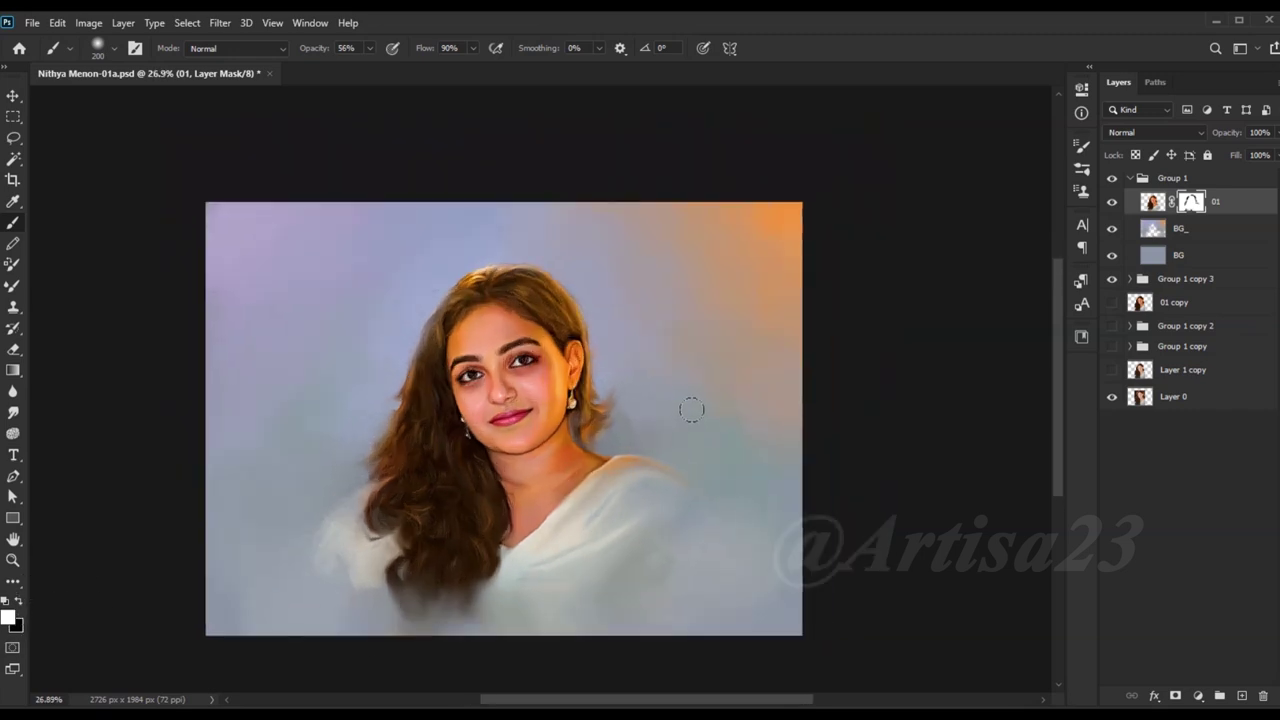
pyautogui.scroll(2, 689, 406)
pyautogui.scroll(-1, 689, 406)
pyautogui.click(1241, 694)
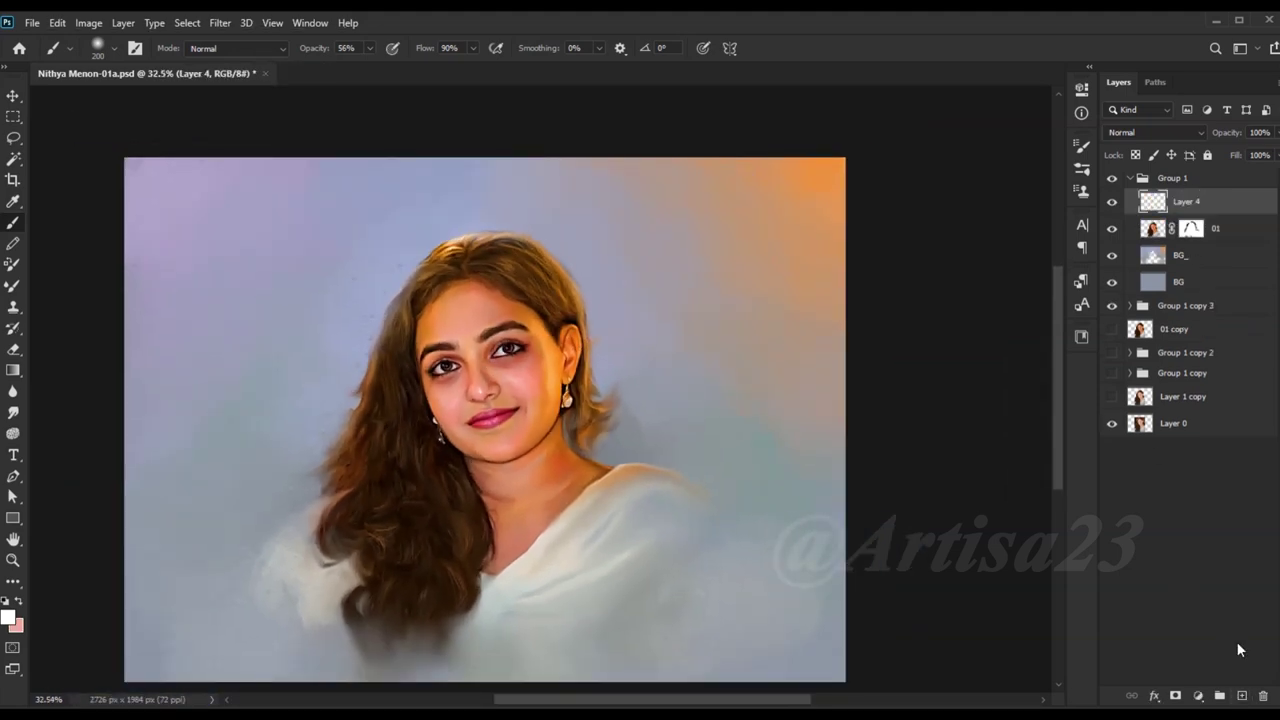
# Step: Paint red blush on the cheeks, forehead and neck with a slightly smaller brush
pyautogui.click(8, 617)
pyautogui.click(1065, 460)
pyautogui.click(1231, 411)
pyautogui.scroll(2, 511, 437)
pyautogui.press('[')
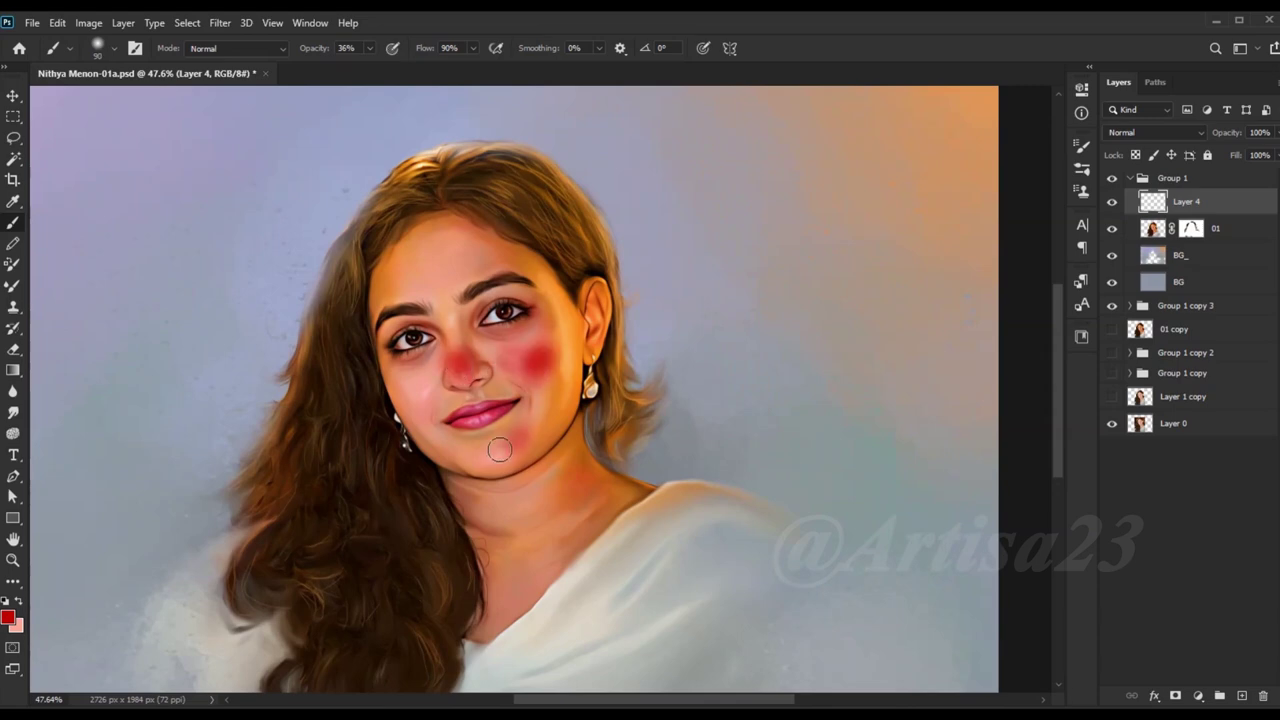
pyautogui.moveTo(415, 395); pyautogui.dragTo(420, 392)
pyautogui.moveTo(455, 280); pyautogui.dragTo(430, 255)
pyautogui.moveTo(515, 495); pyautogui.dragTo(535, 560)
# Step: Set the blush layer to Soft Light blending and smudge the blush to soften it
pyautogui.click(1156, 132)
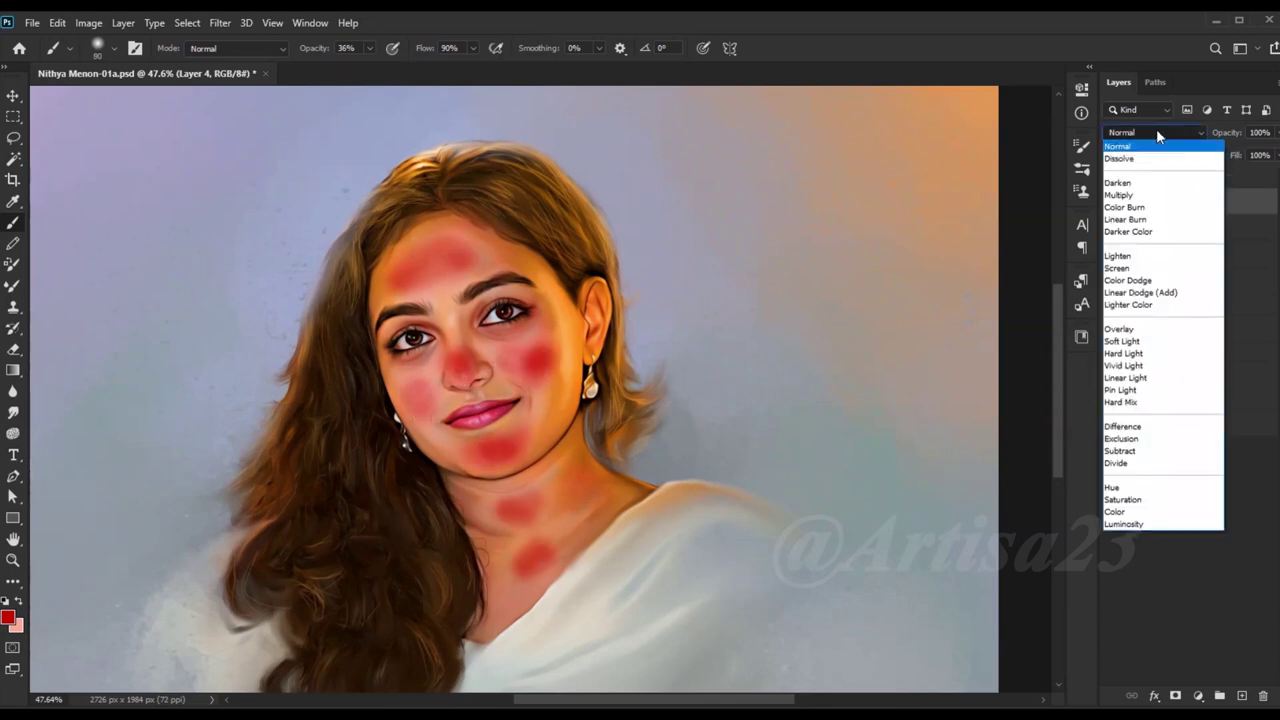
pyautogui.click(1140, 341)
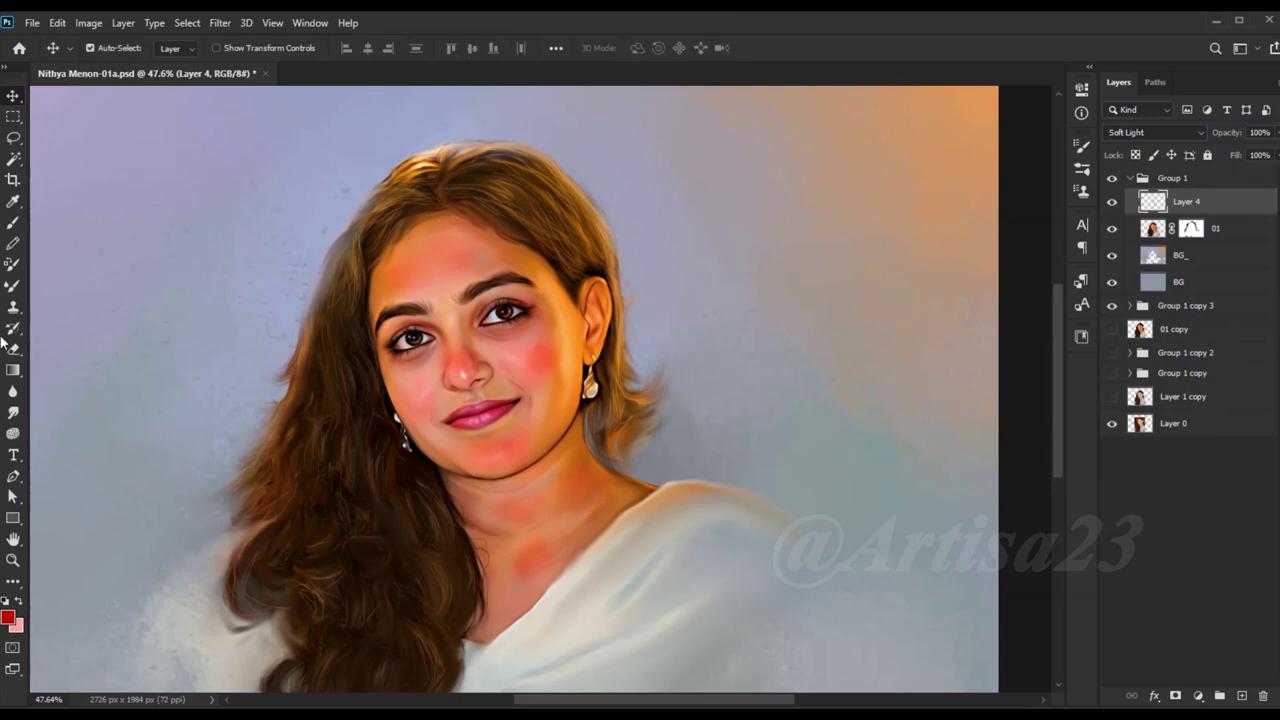
pyautogui.press('r')
pyautogui.scroll(2, 438, 356)
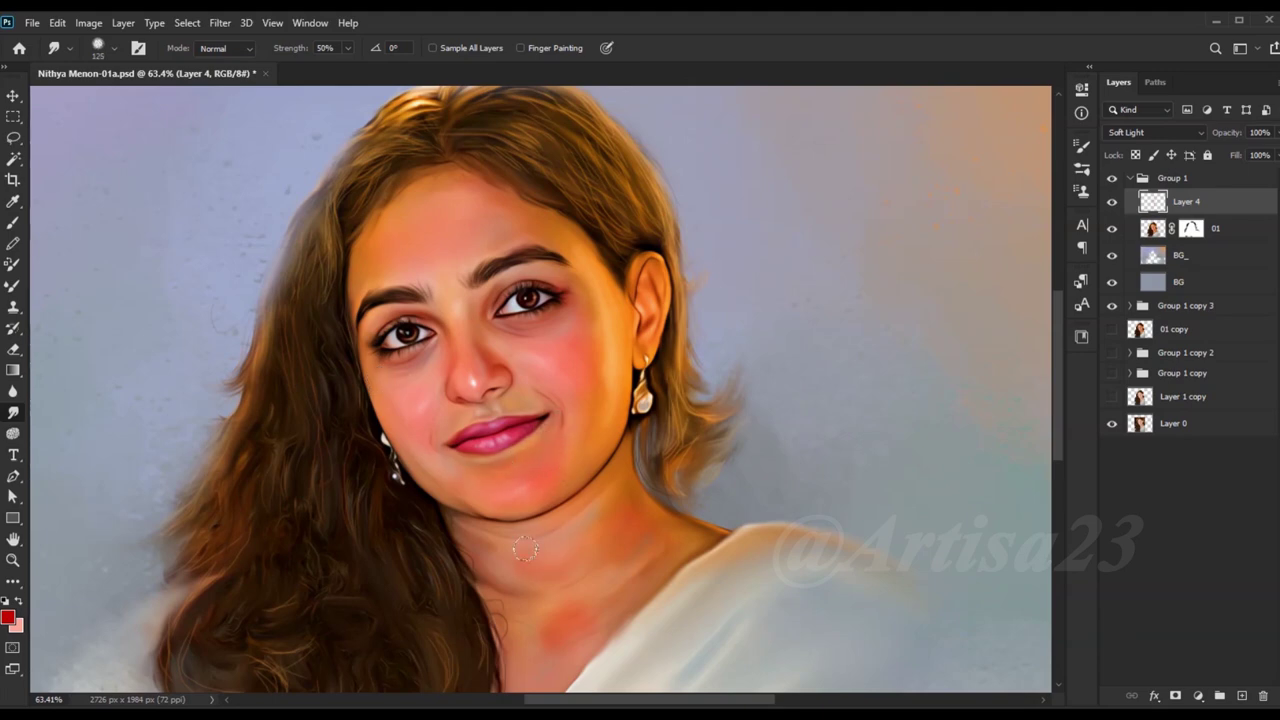
pyautogui.press('b')
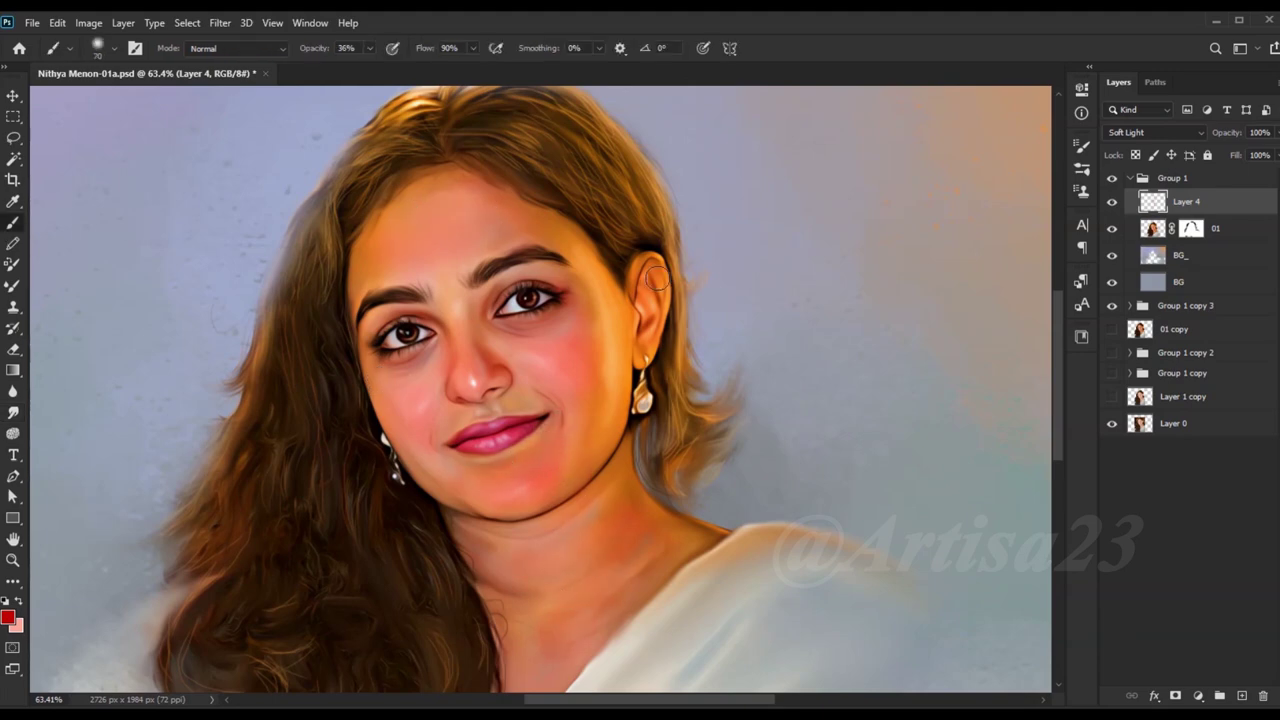
pyautogui.press('r')
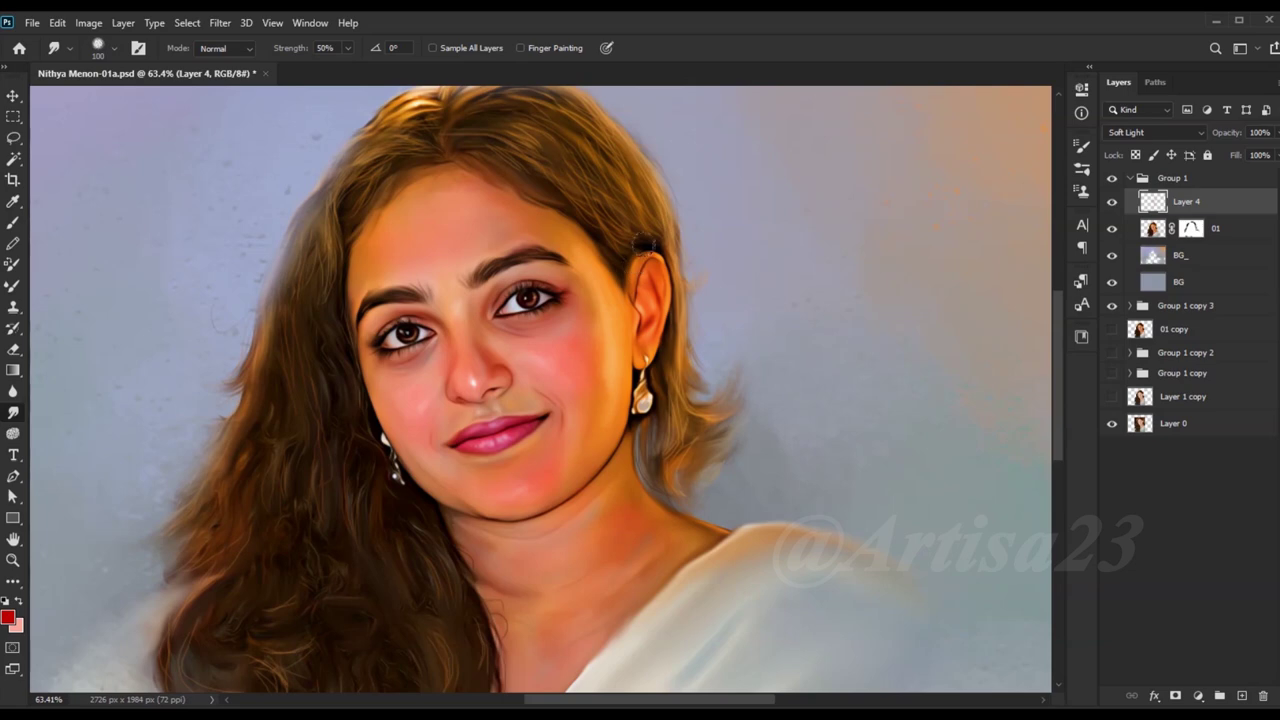
pyautogui.scroll(-3, 589, 330)
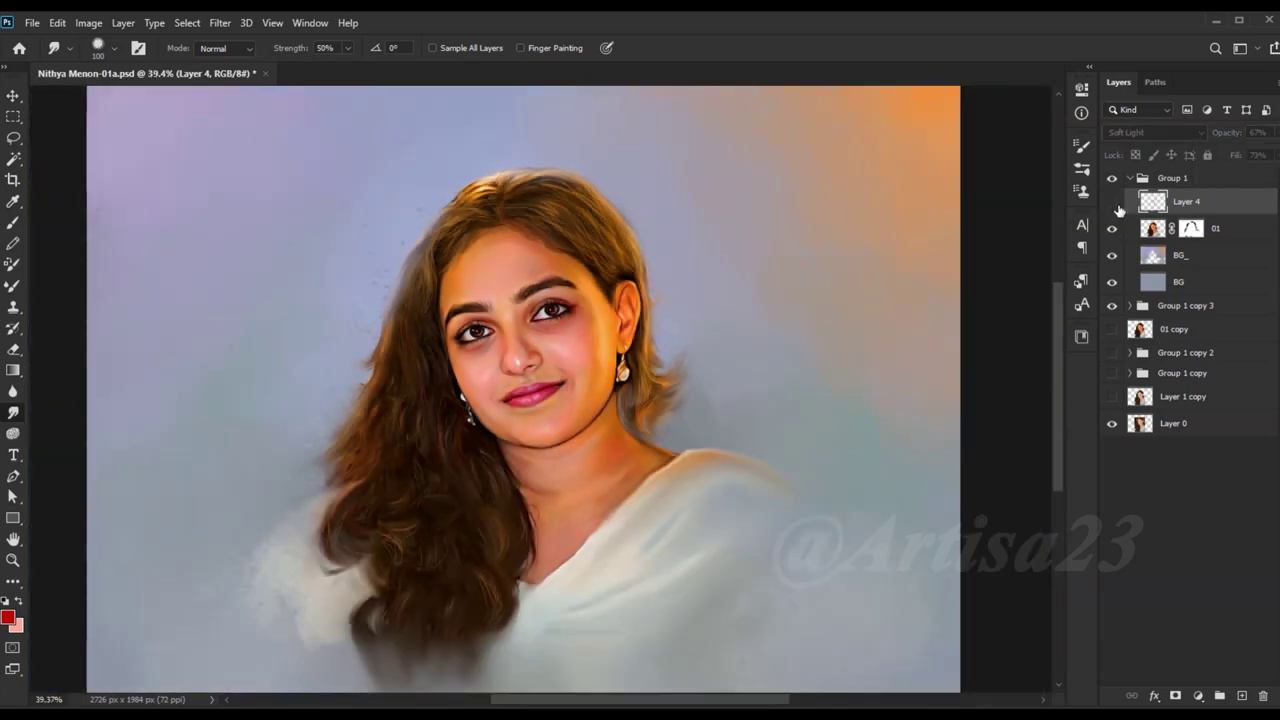
pyautogui.scroll(-2, 740, 494)
pyautogui.scroll(1, 637, 453)
# Step: Save the portrait as a new PSD file with Save As
pyautogui.hotkey('ctrl', 's')
pyautogui.scroll(-1, 637, 453)
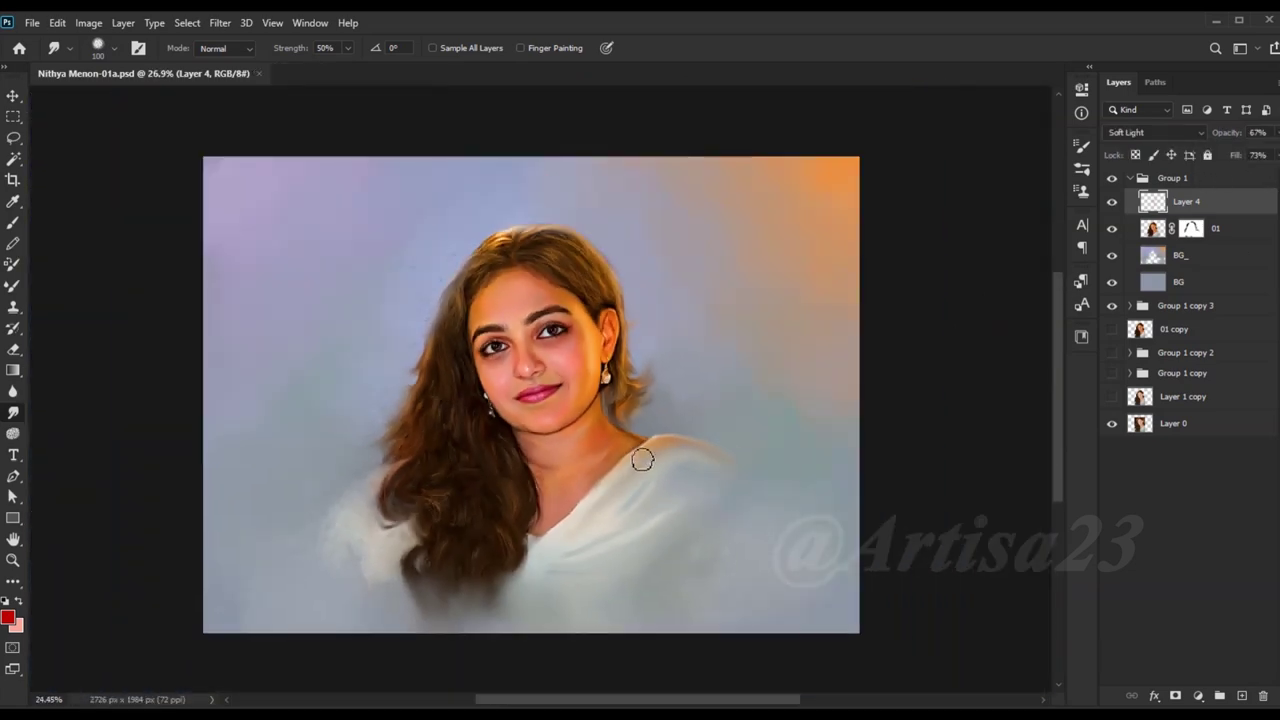
pyautogui.scroll(1, 637, 453)
pyautogui.scroll(-2, 637, 453)
pyautogui.press('v')
pyautogui.hotkey('ctrl', 'shift', 's')
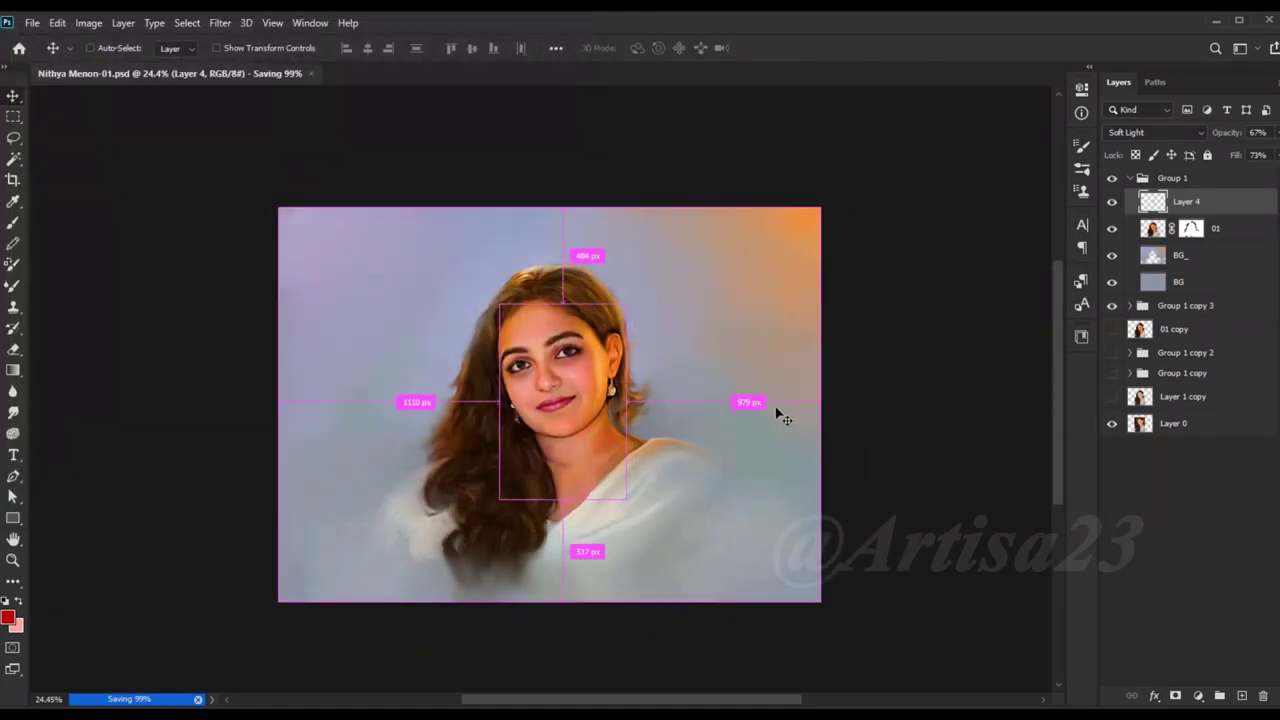